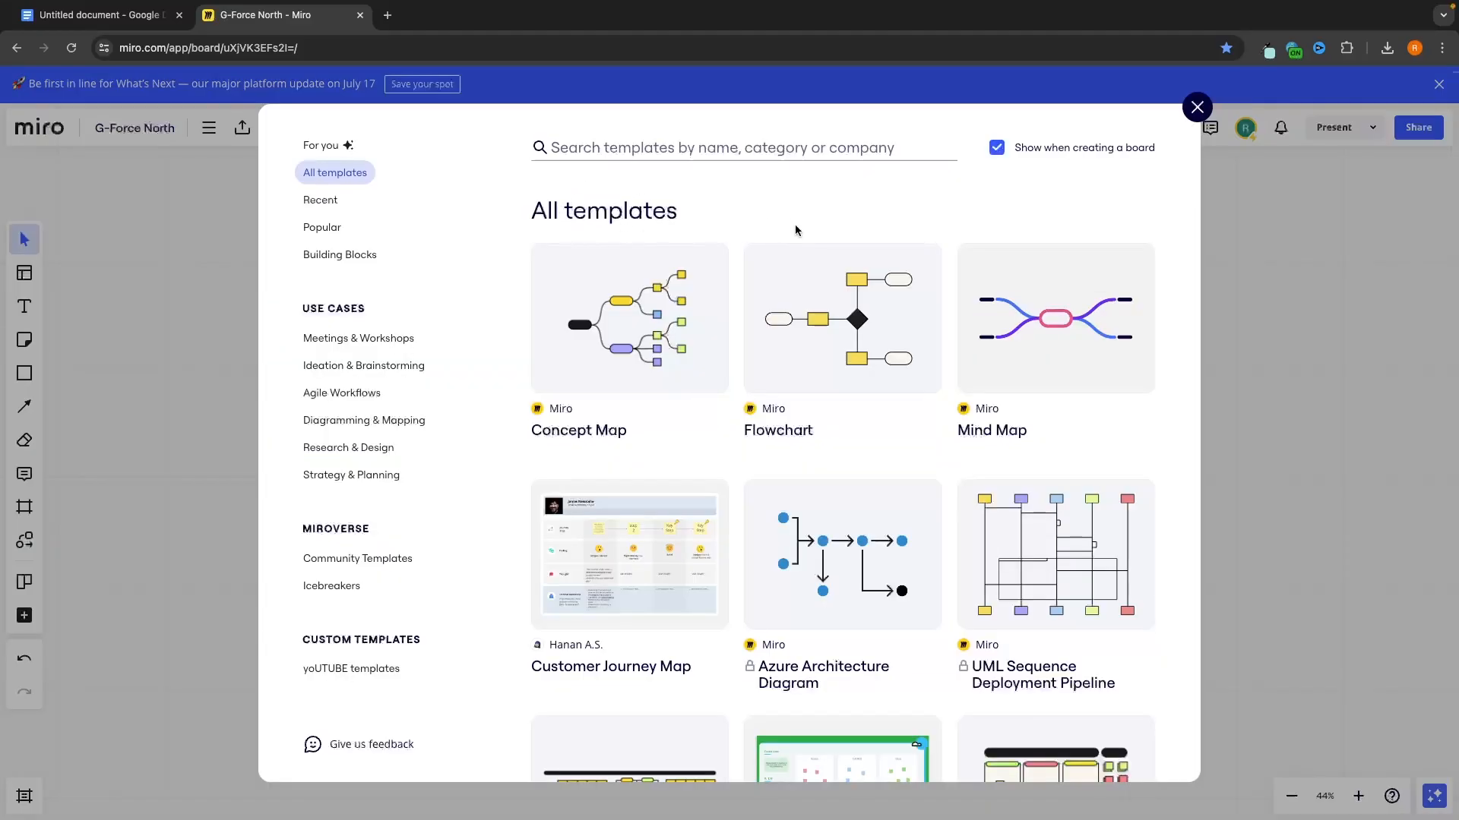
Step: Browse the full list of board templates in the template gallery
{"action": "scroll", "coordinate": [793, 395], "scroll_direction": "down", "scroll_amount": 15}
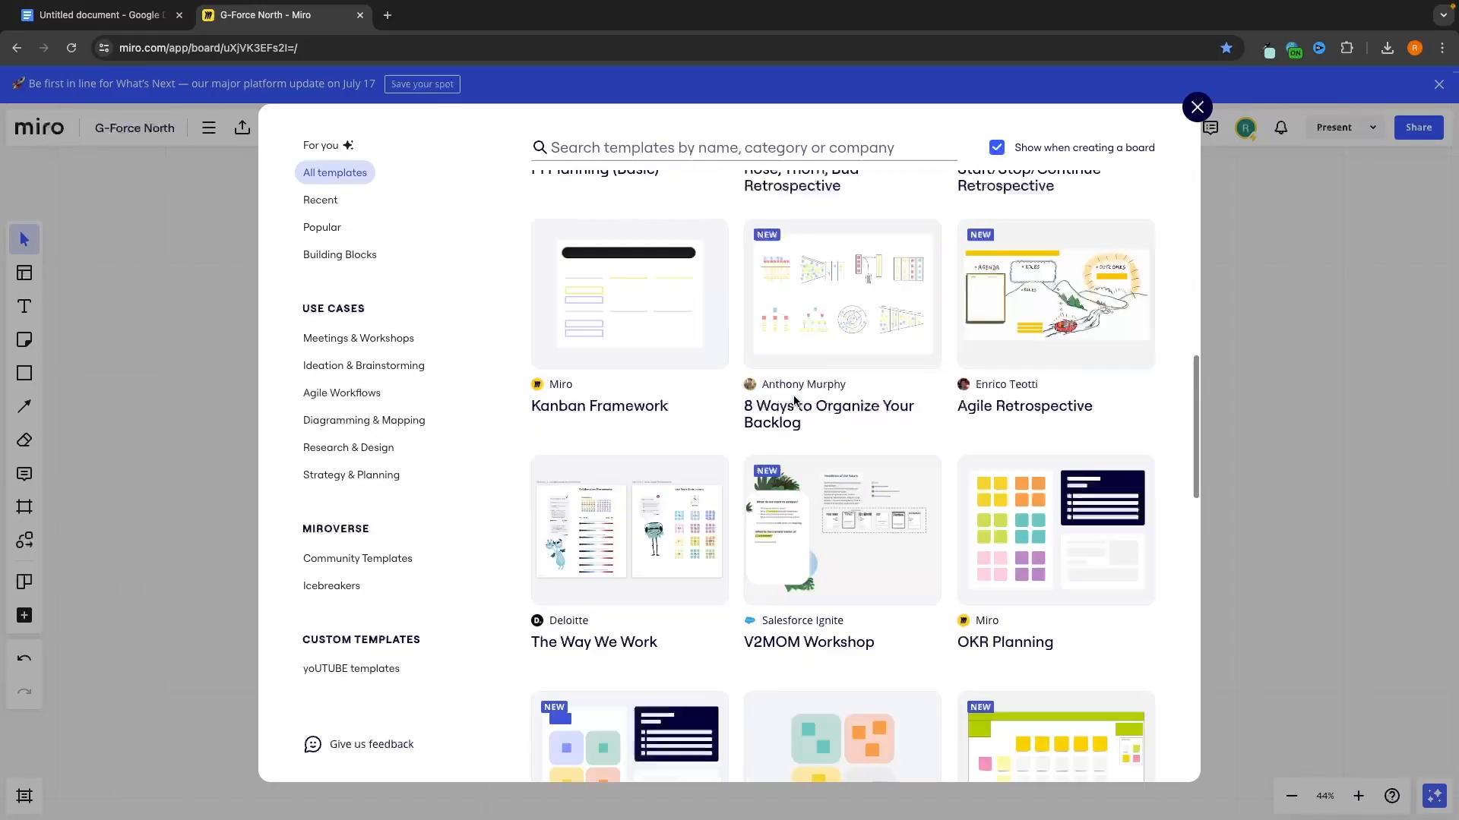
{"action": "scroll", "coordinate": [810, 476], "scroll_direction": "down", "scroll_amount": 20}
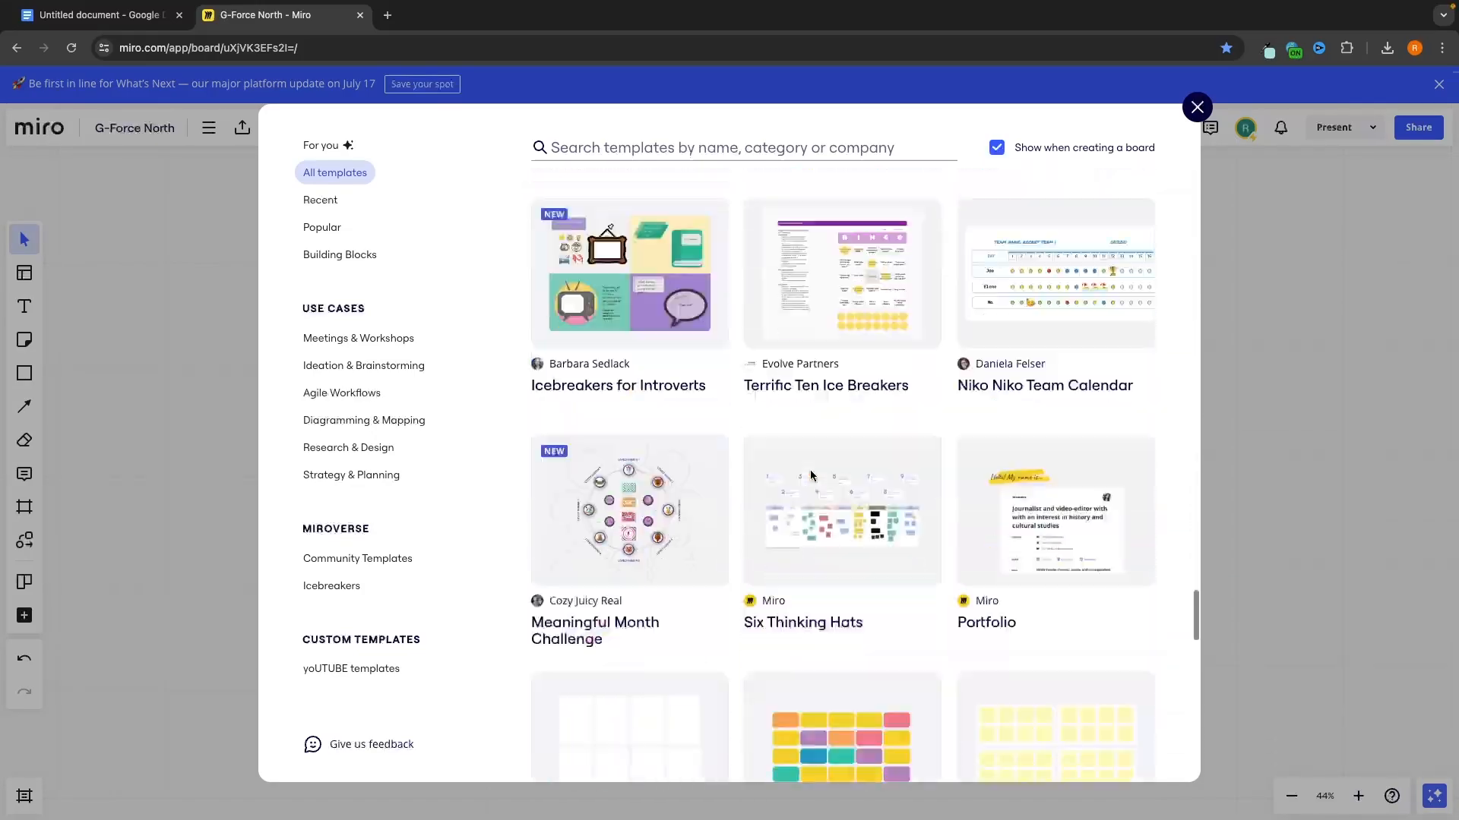
{"action": "scroll", "coordinate": [810, 476], "scroll_direction": "down", "scroll_amount": 10}
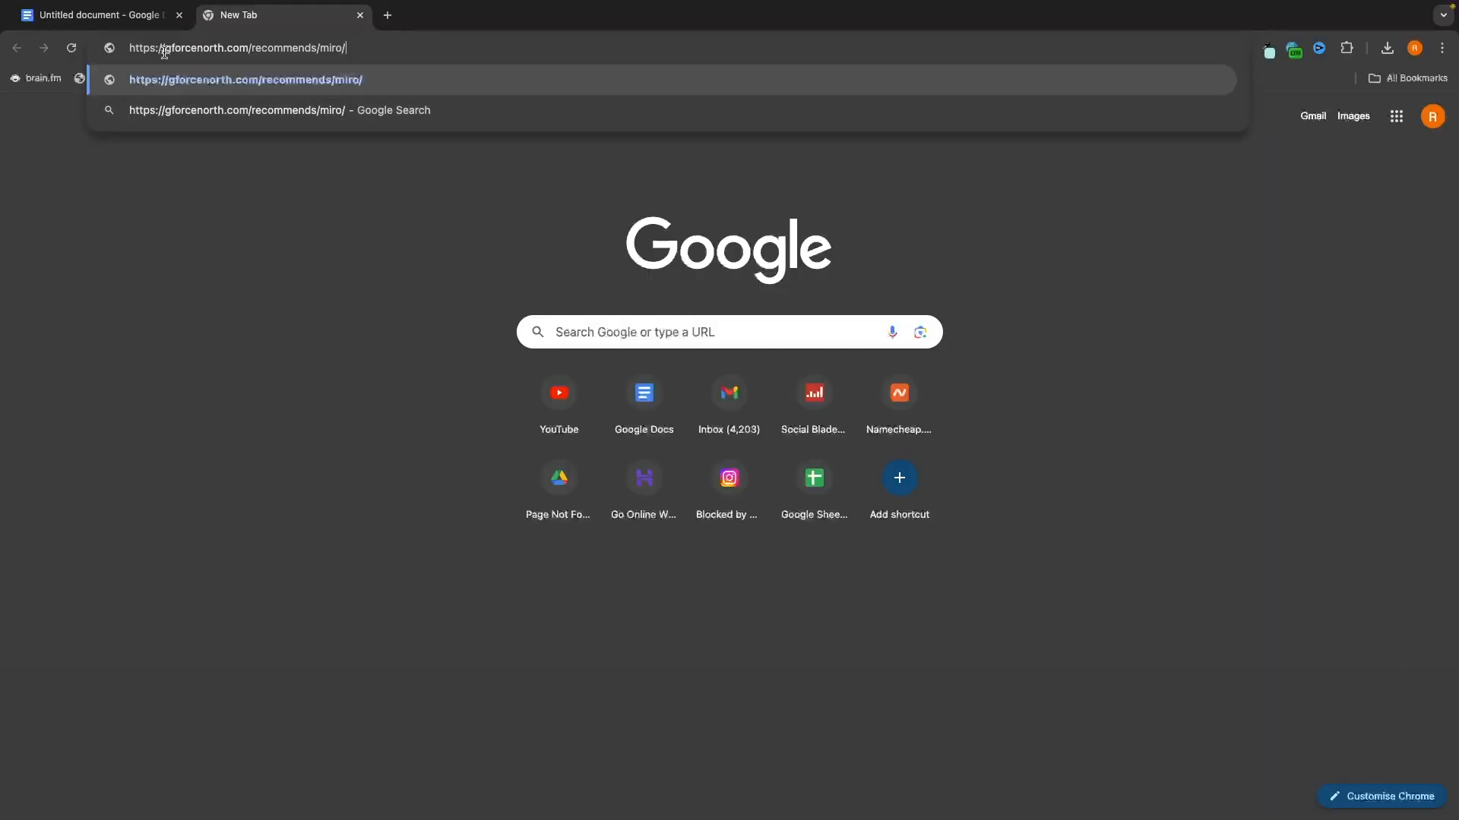
Step: Open the Miro sign-up site through gforcenorth.com/recommends/miro/
{"action": "left_click_drag", "start_coordinate": [165, 47], "coordinate": [323, 48]}
{"action": "left_click", "coordinate": [365, 52]}
{"action": "key", "text": "Return"}
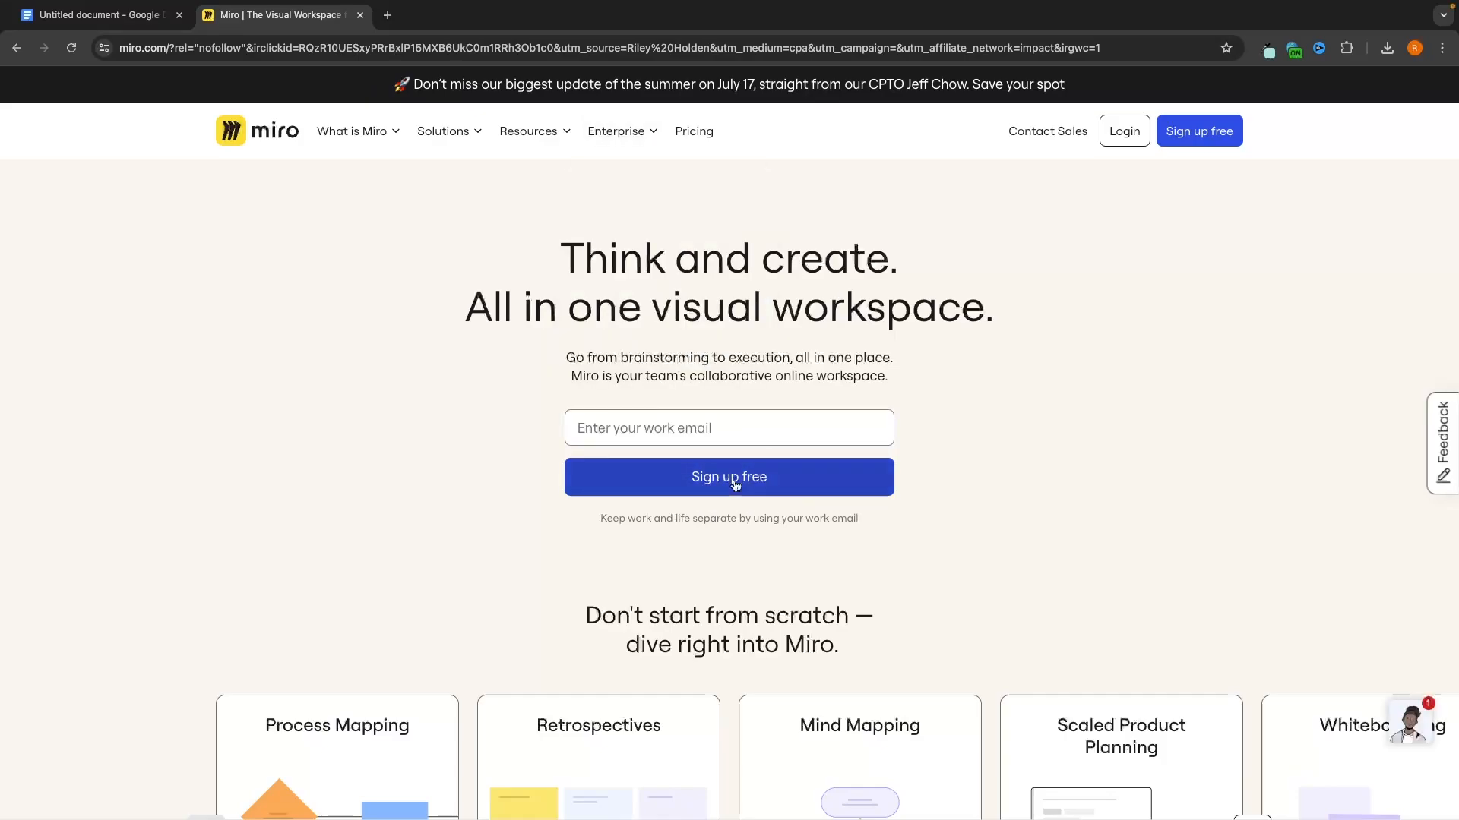
Step: Submit the account's email address for the free sign-up and continue signing in with that email
{"action": "left_click", "coordinate": [836, 415]}
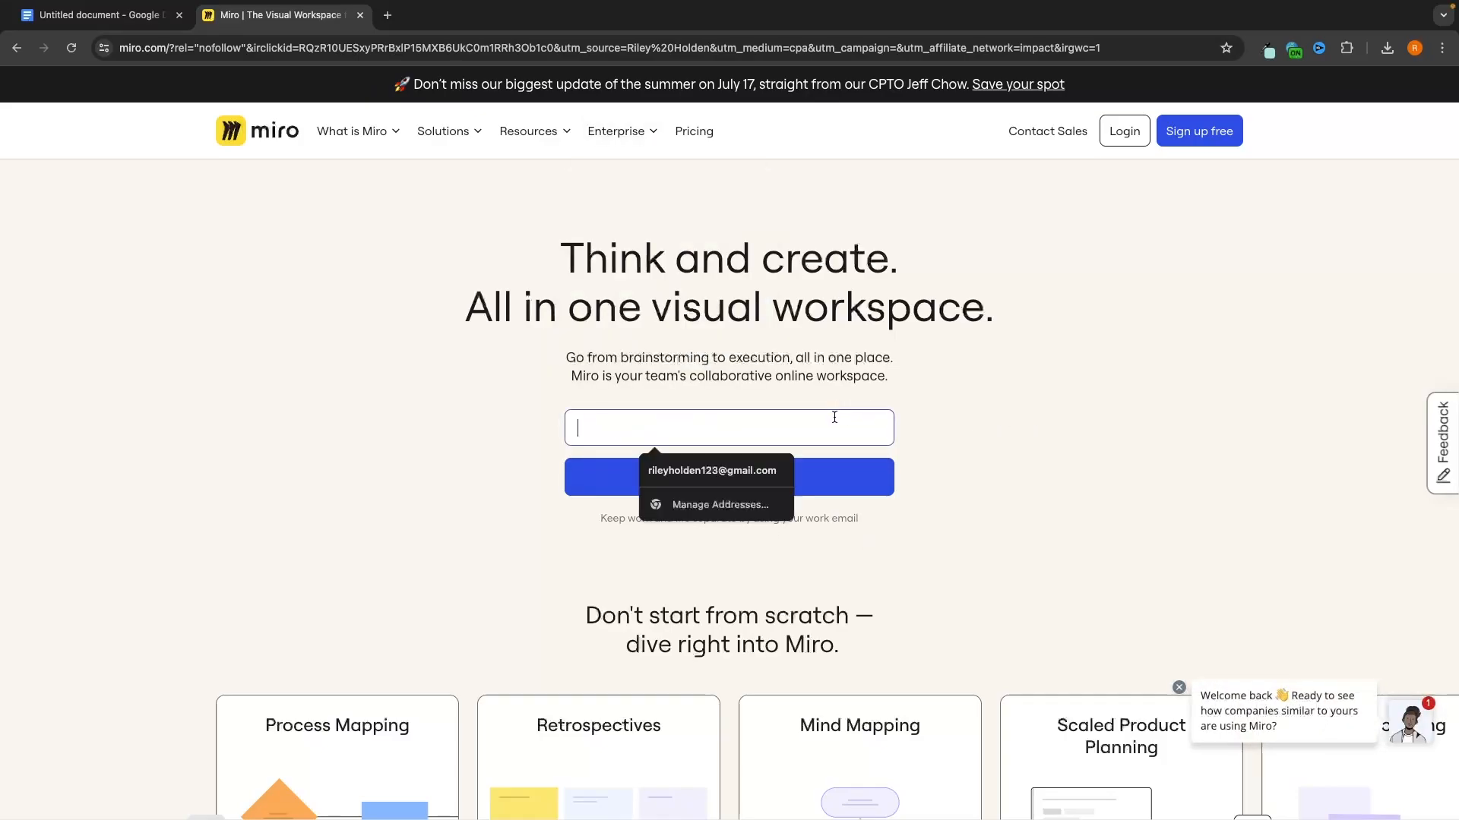
{"action": "key", "text": "Escape"}
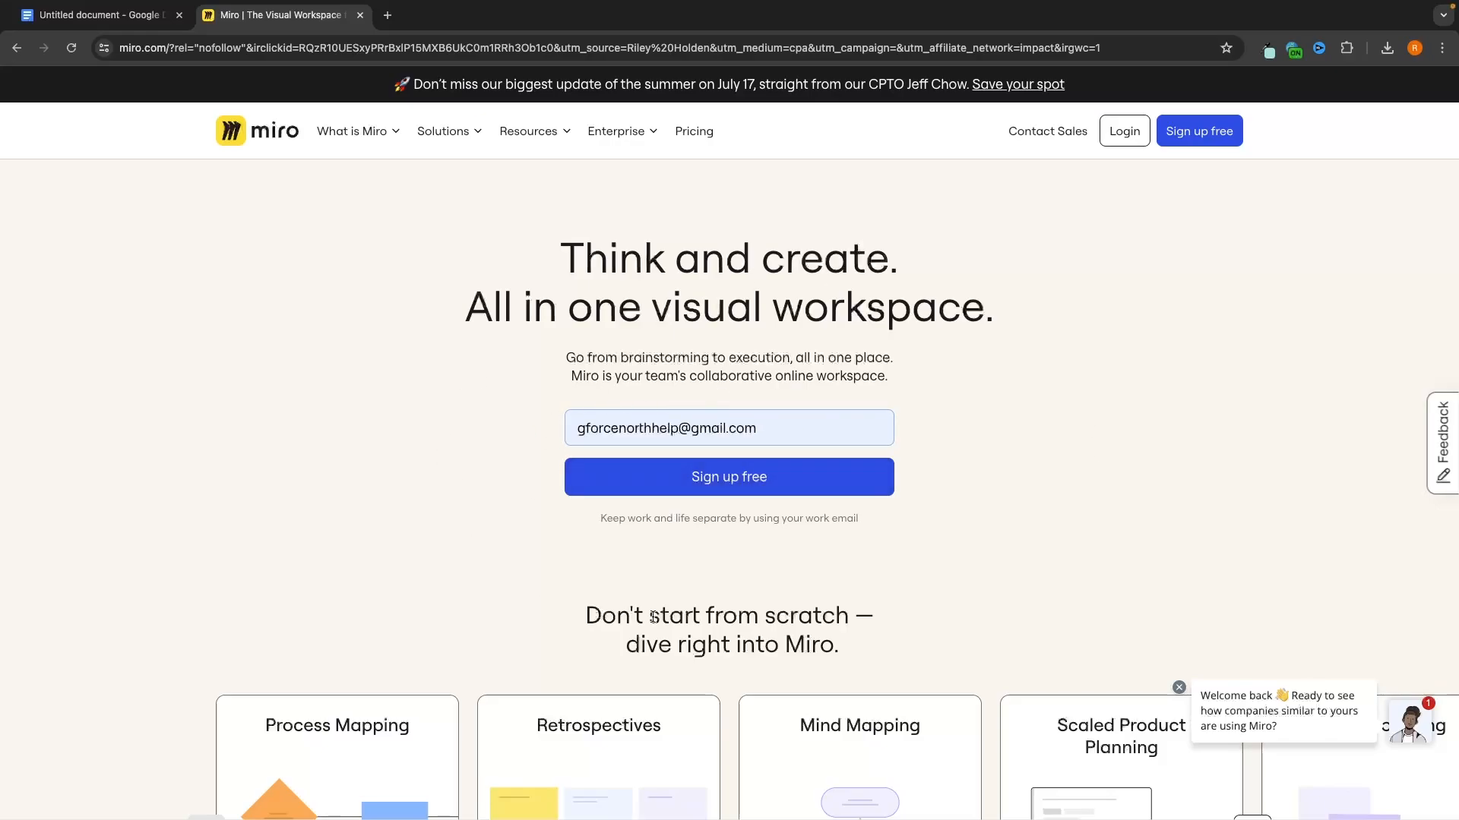
{"action": "left_click", "coordinate": [733, 489]}
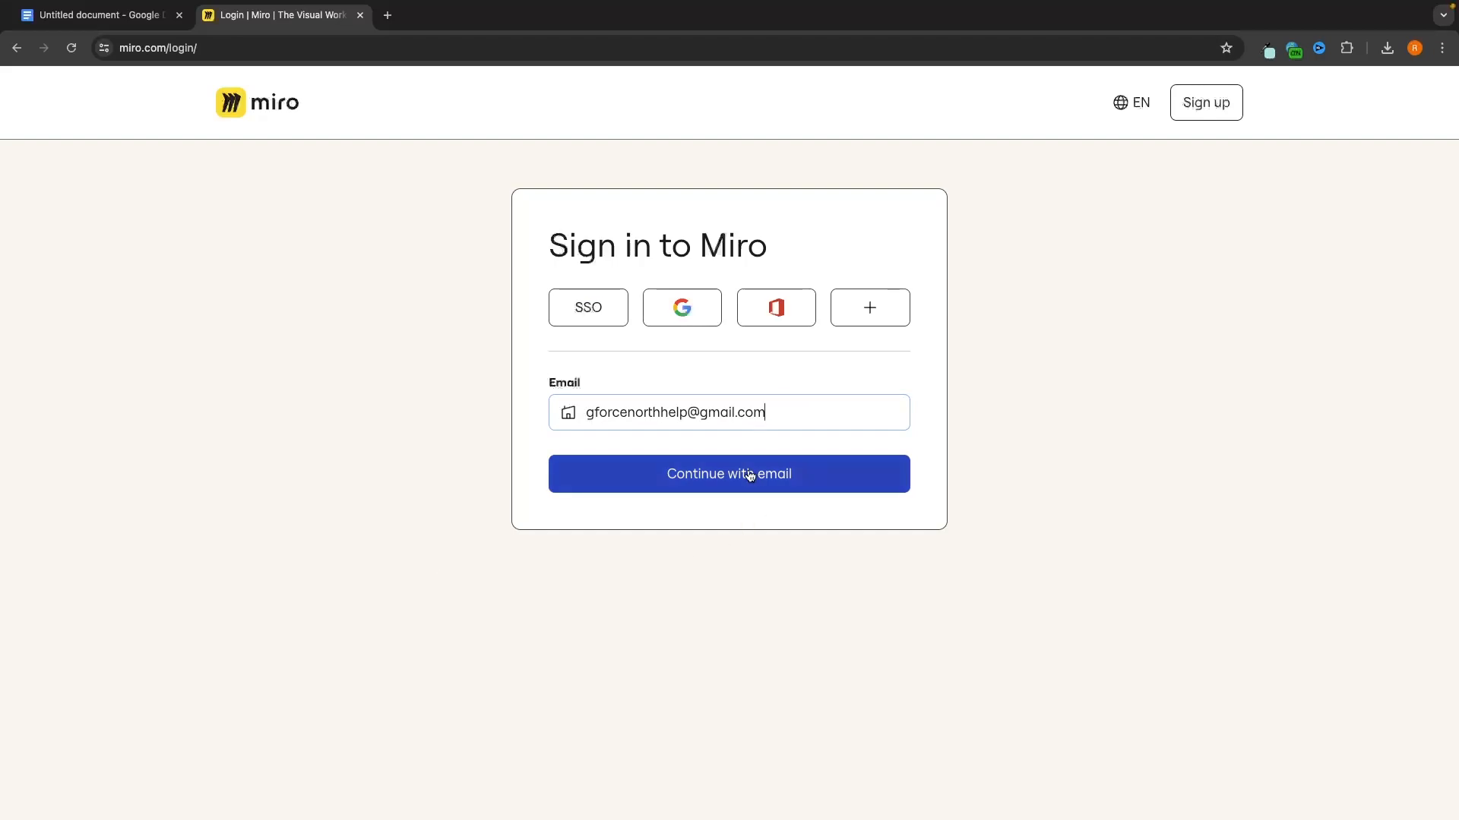
{"action": "left_click", "coordinate": [714, 477]}
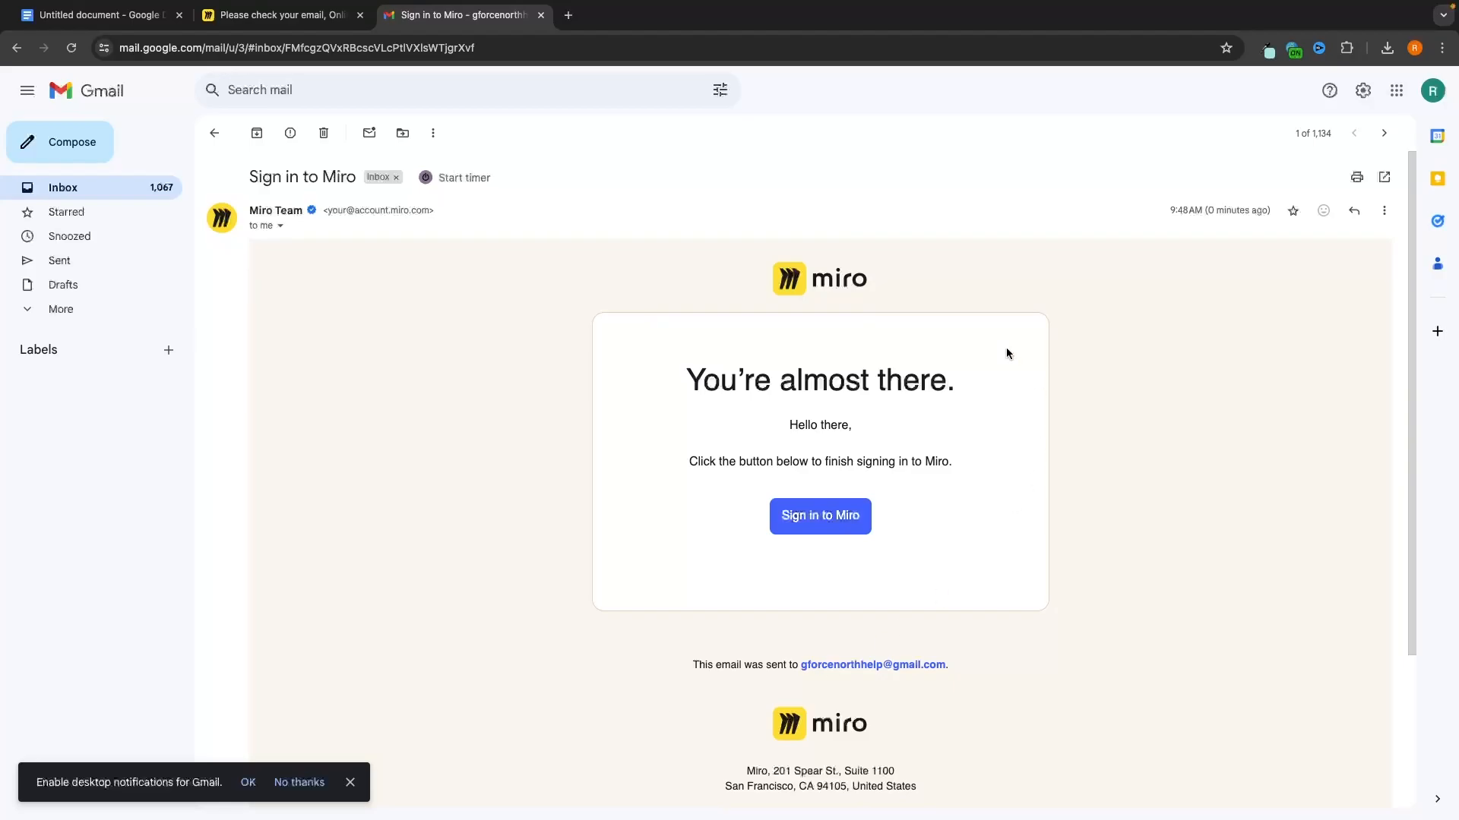
Step: Switch to Gmail and finish signing in through the link in the Miro Team's sign-in message
{"action": "left_click", "coordinate": [322, 17]}
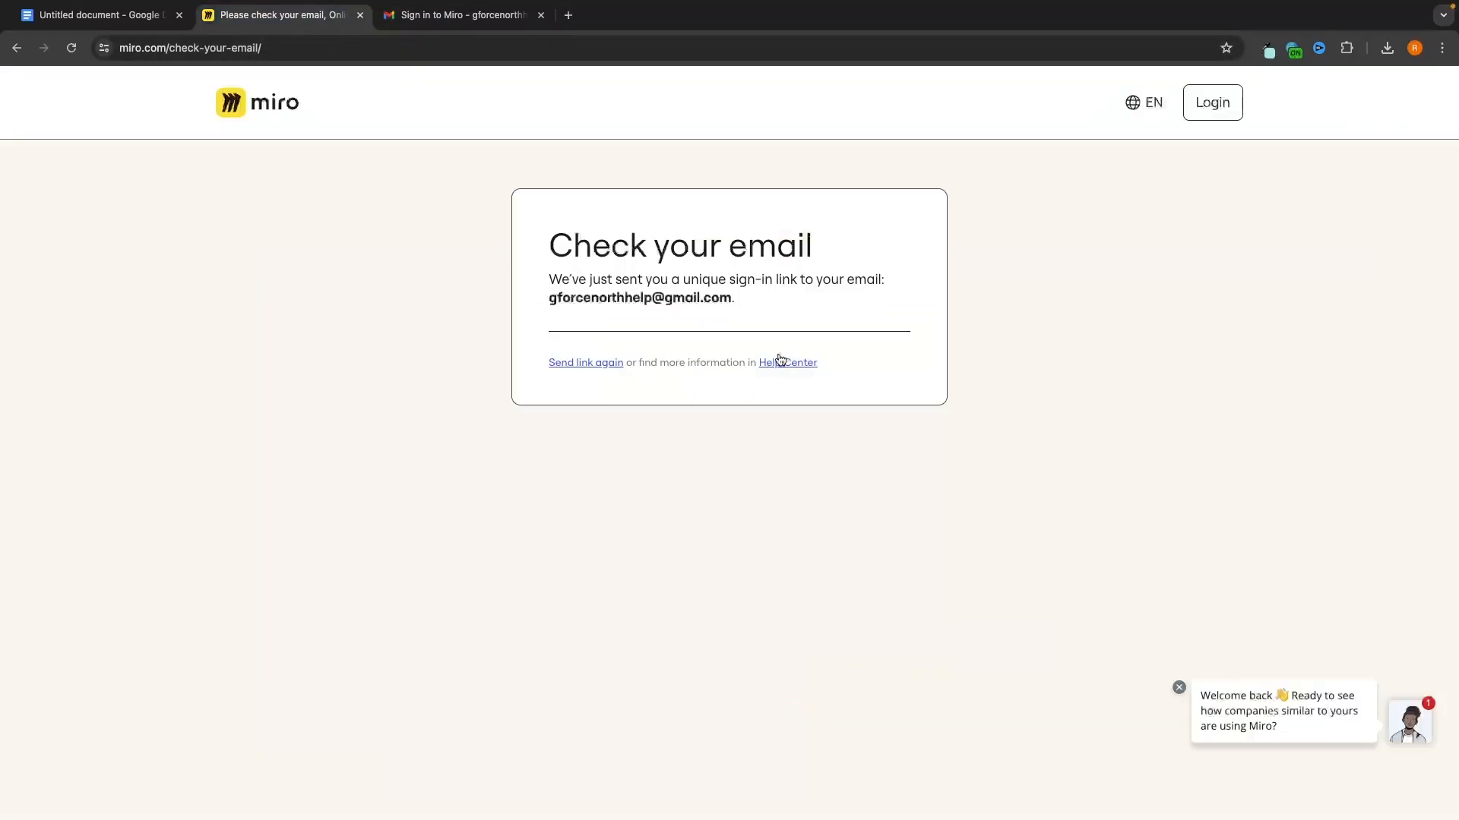
{"action": "left_click", "coordinate": [467, 15]}
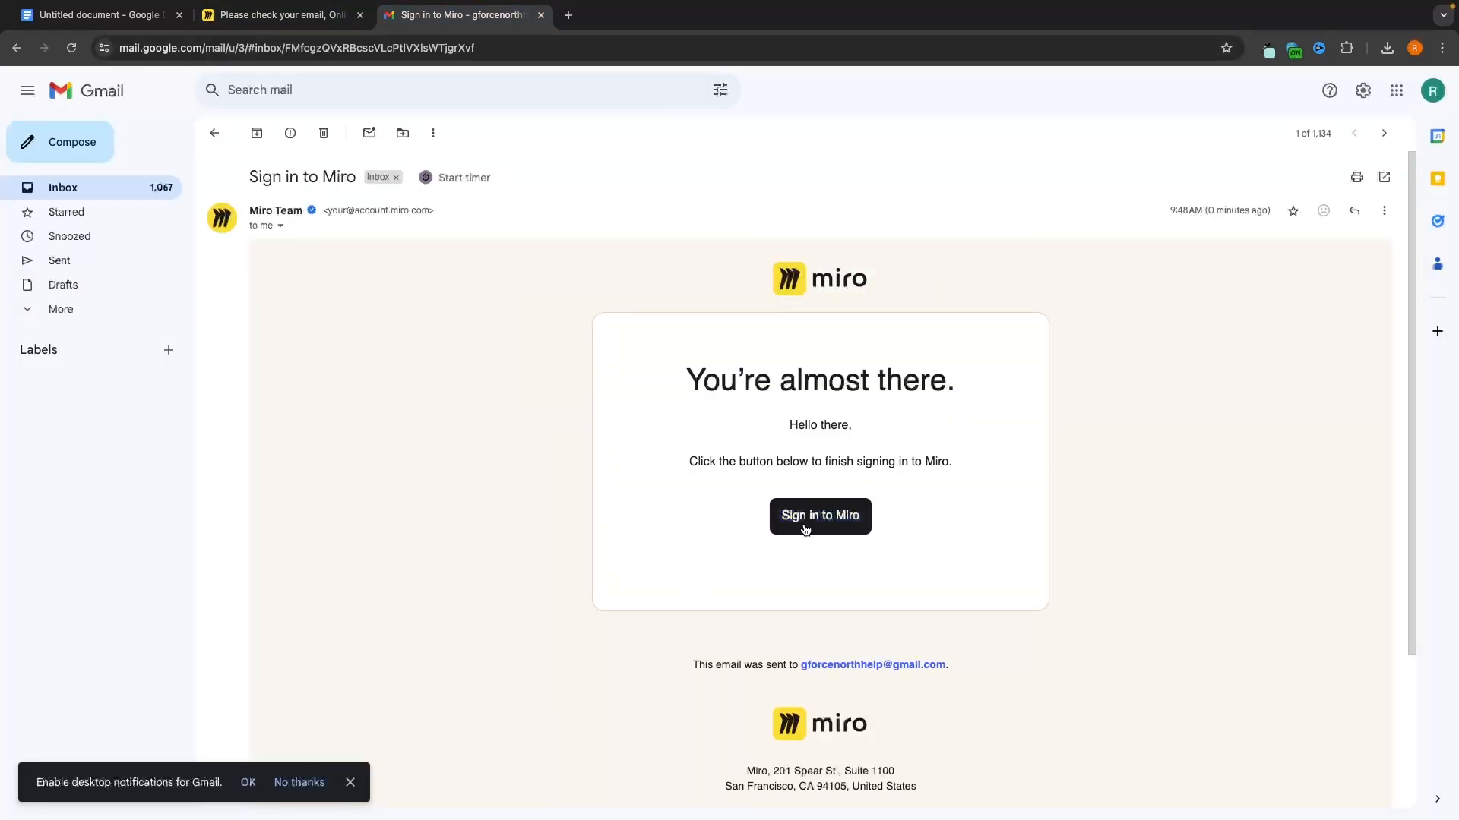
{"action": "left_click", "coordinate": [848, 524]}
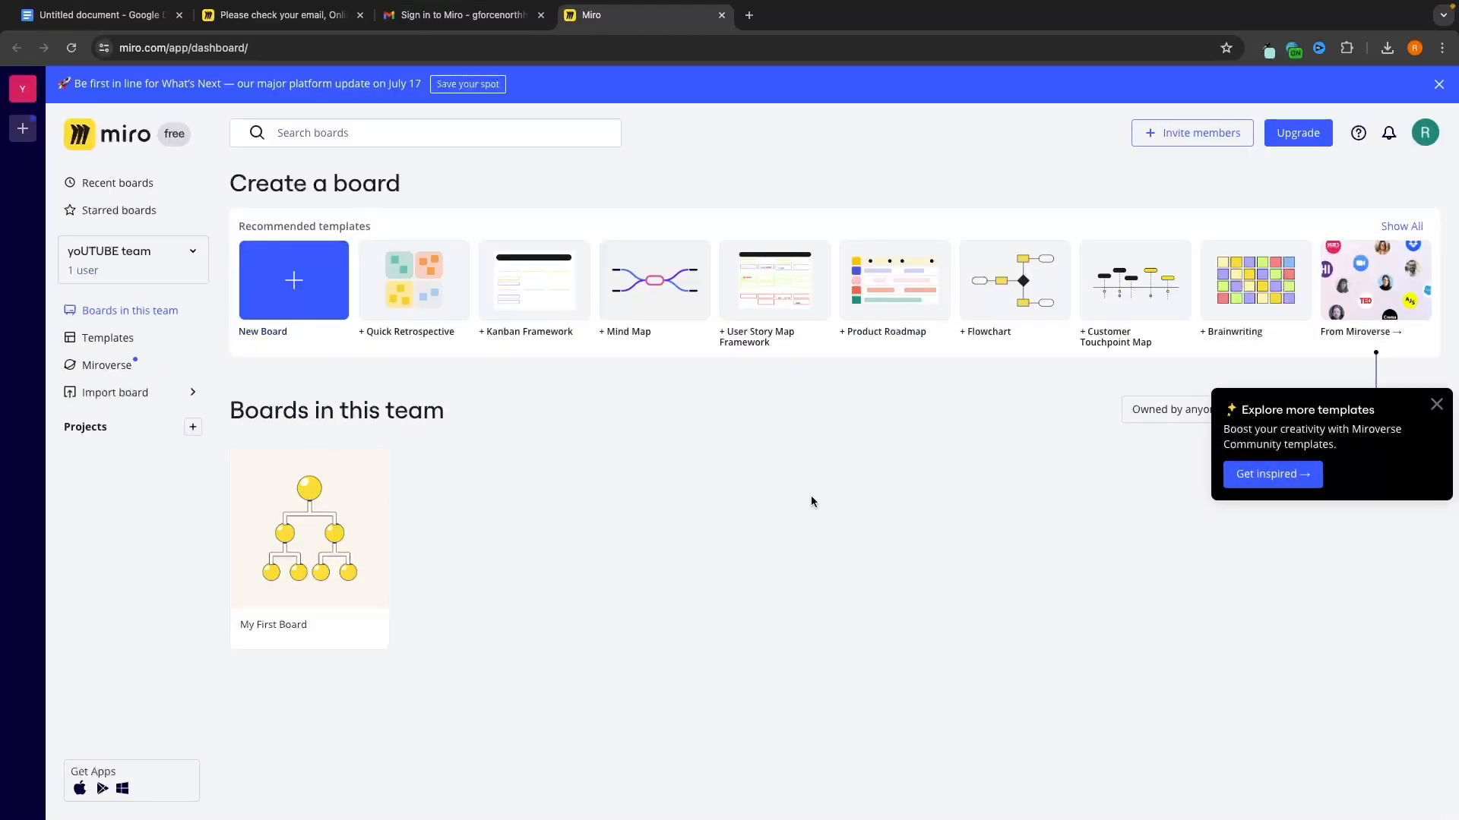
Step: Dismiss the template suggestion on the dashboard and close the leftover email-check and Gmail pages
{"action": "left_click", "coordinate": [1436, 404]}
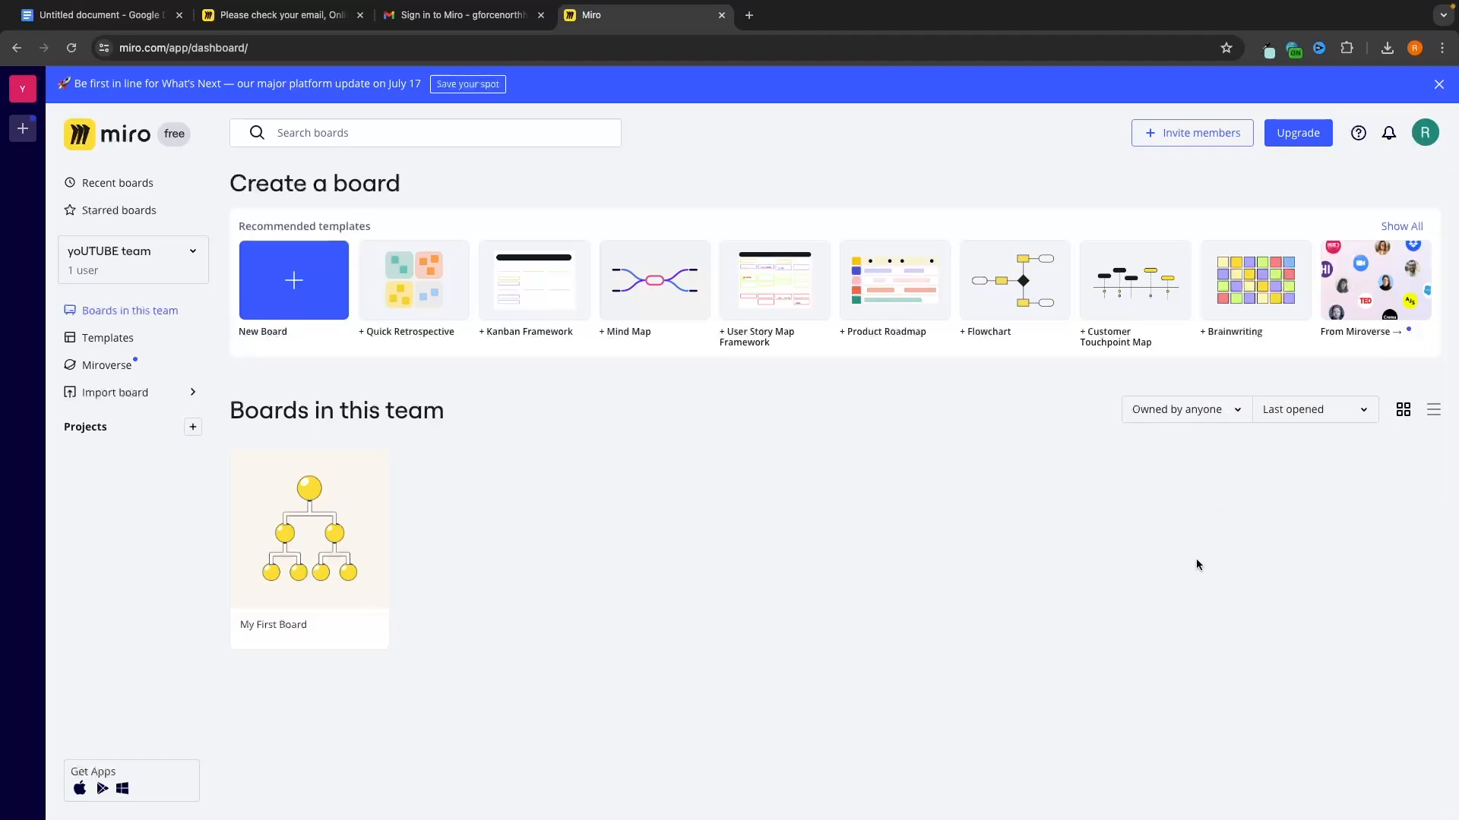
{"action": "left_click", "coordinate": [281, 15]}
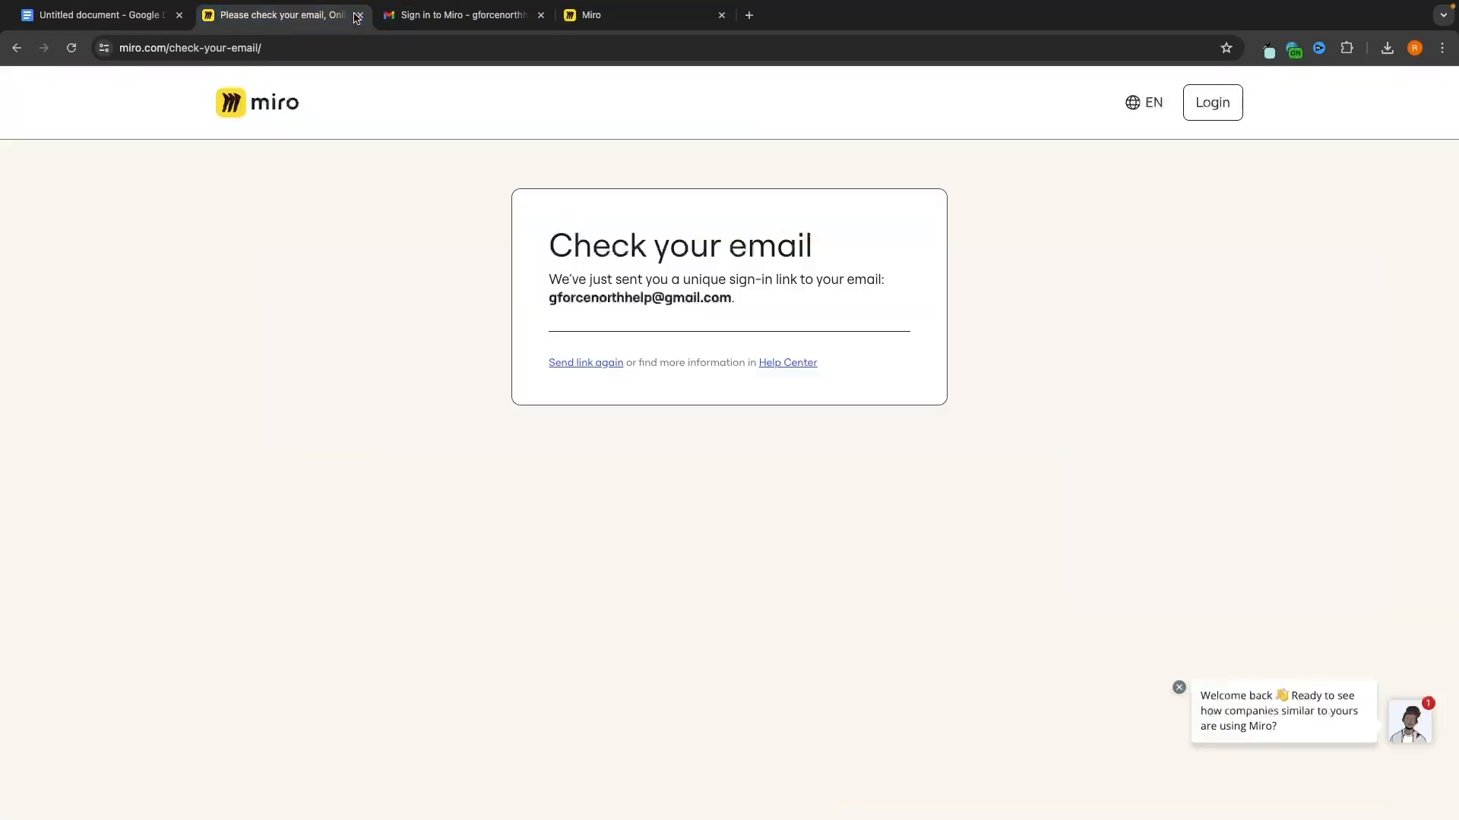
{"action": "left_click", "coordinate": [360, 14]}
{"action": "left_click", "coordinate": [360, 14]}
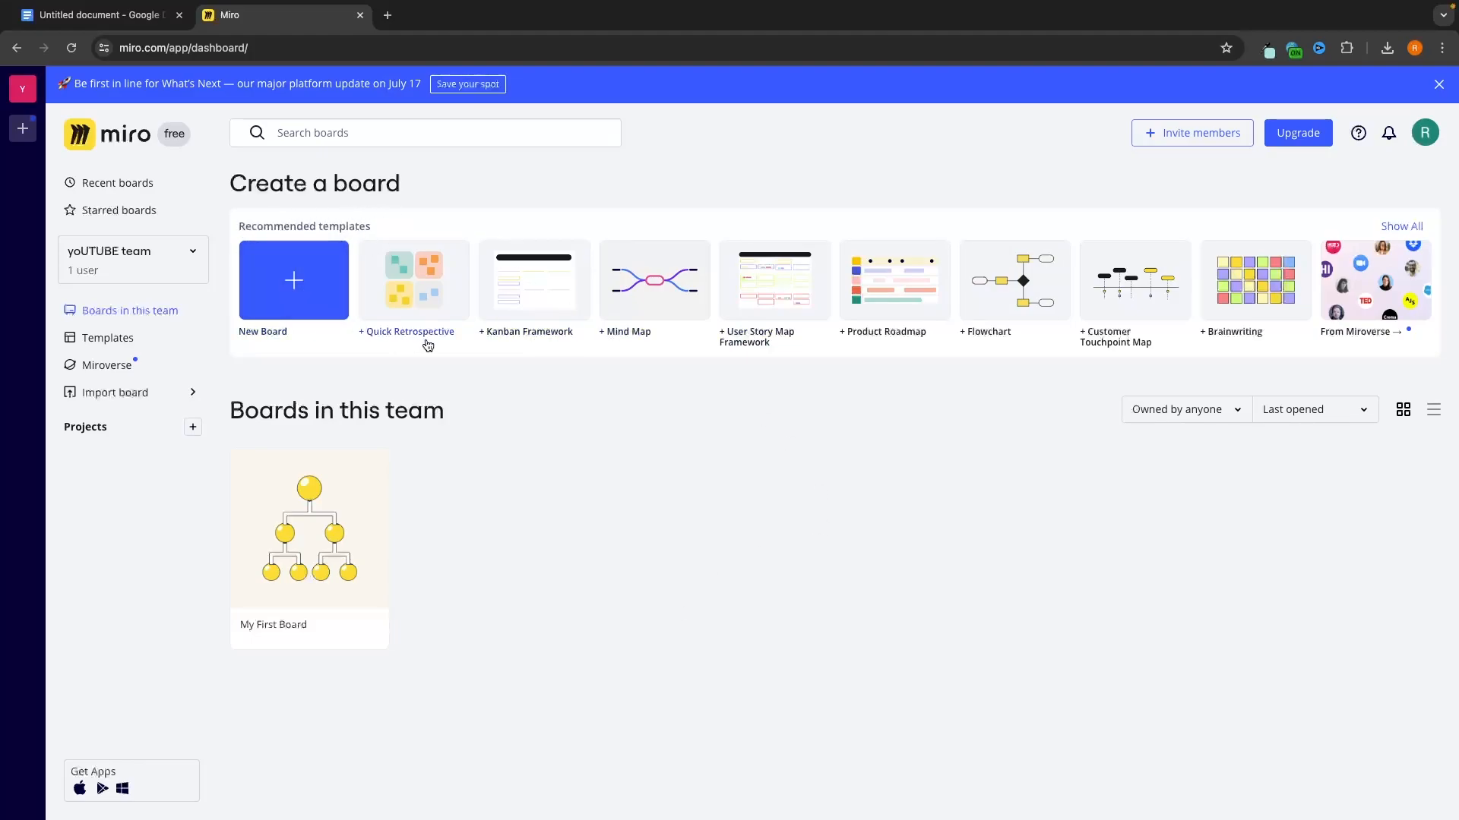
Step: Look through all recommended board templates, including the plan-restricted Azure Architecture Diagram, and close the gallery
{"action": "left_click", "coordinate": [1401, 229]}
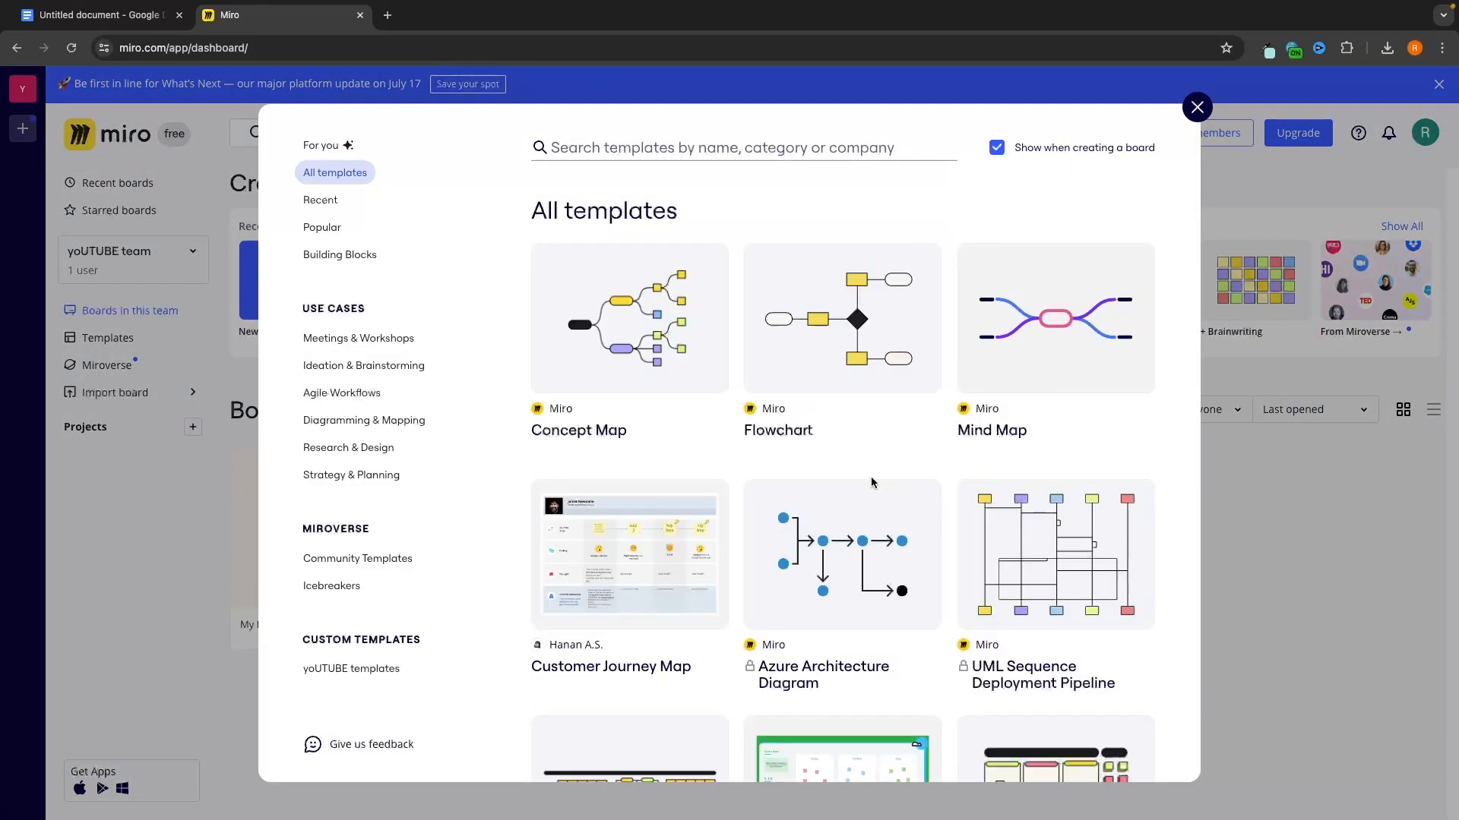
{"action": "scroll", "coordinate": [872, 482], "scroll_direction": "down", "scroll_amount": 3}
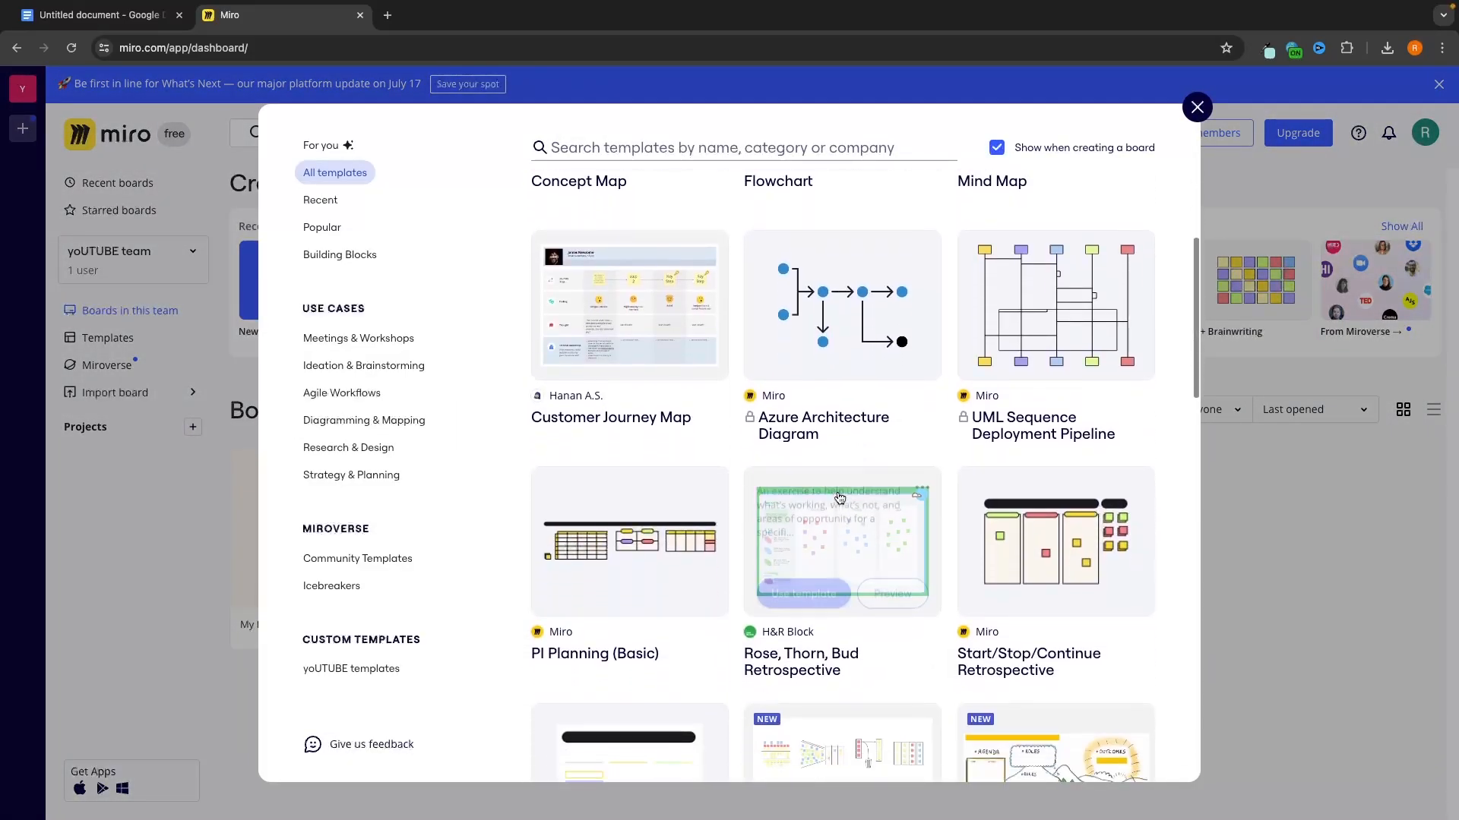
{"action": "scroll", "coordinate": [840, 497], "scroll_direction": "up", "scroll_amount": 1}
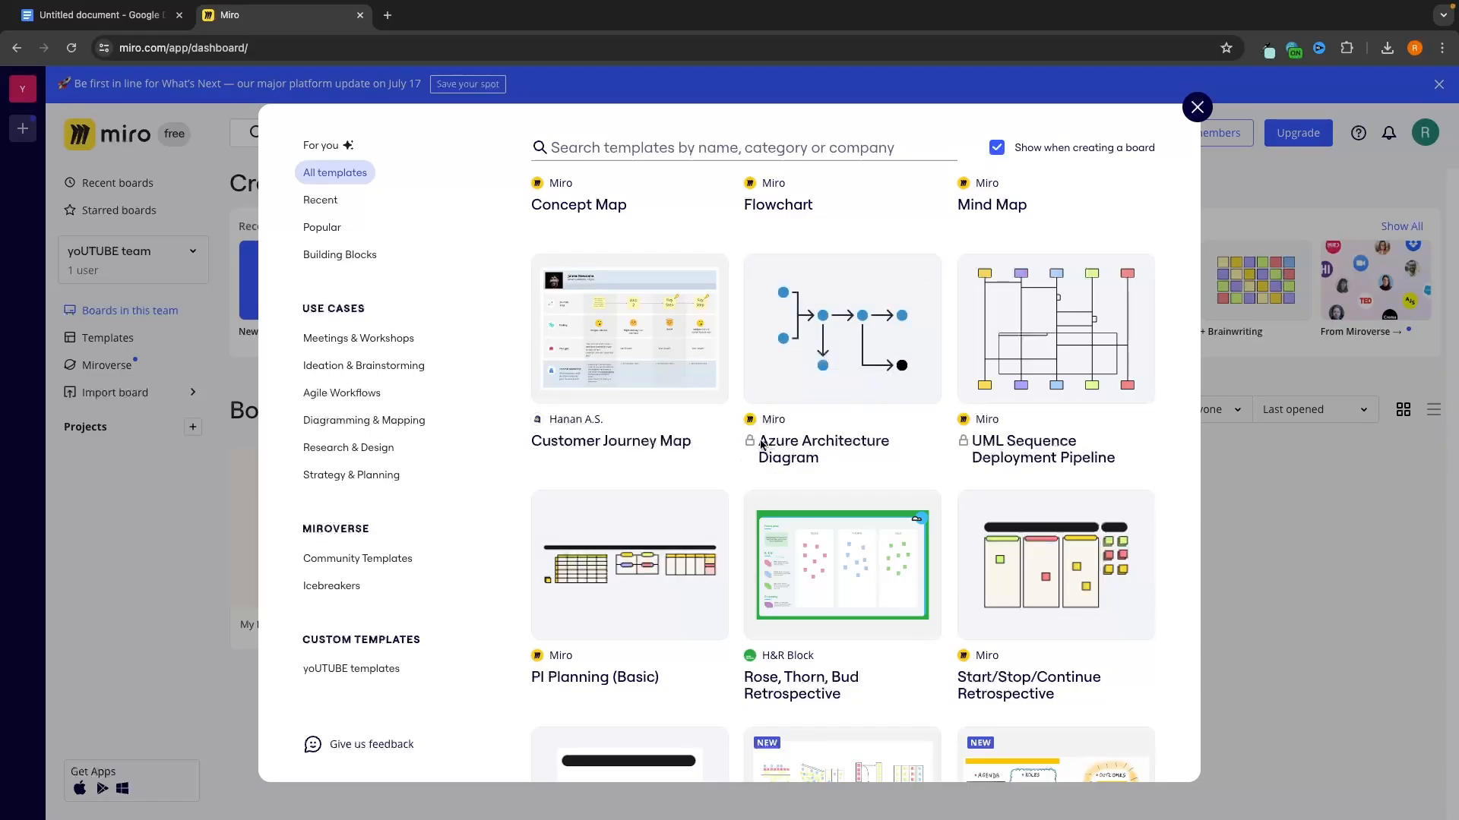
{"action": "mouse_move", "coordinate": [849, 389]}
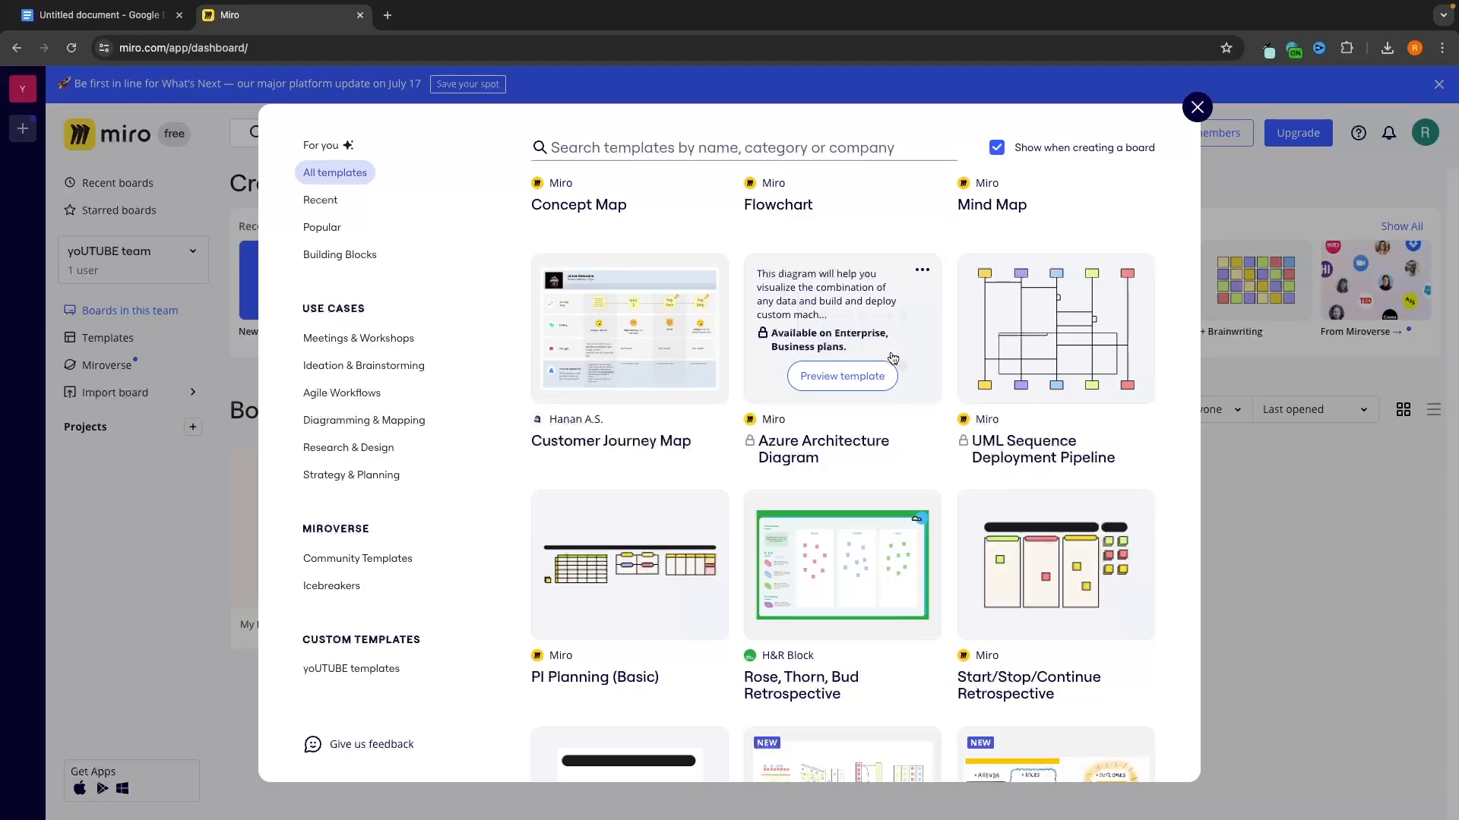
{"action": "scroll", "coordinate": [892, 583], "scroll_direction": "down", "scroll_amount": 1}
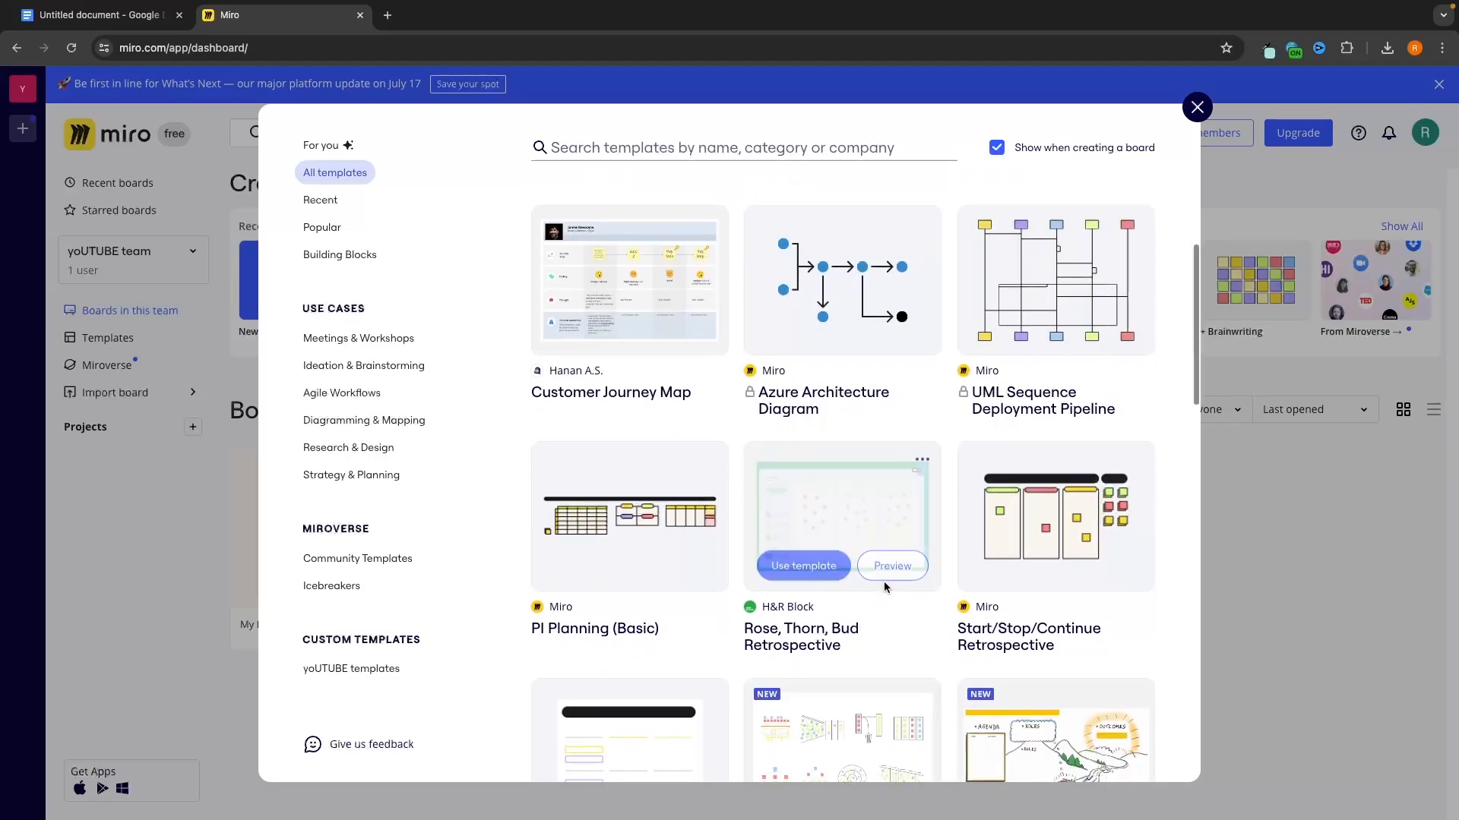
{"action": "mouse_move", "coordinate": [691, 456]}
{"action": "scroll", "coordinate": [691, 456], "scroll_direction": "down", "scroll_amount": 2}
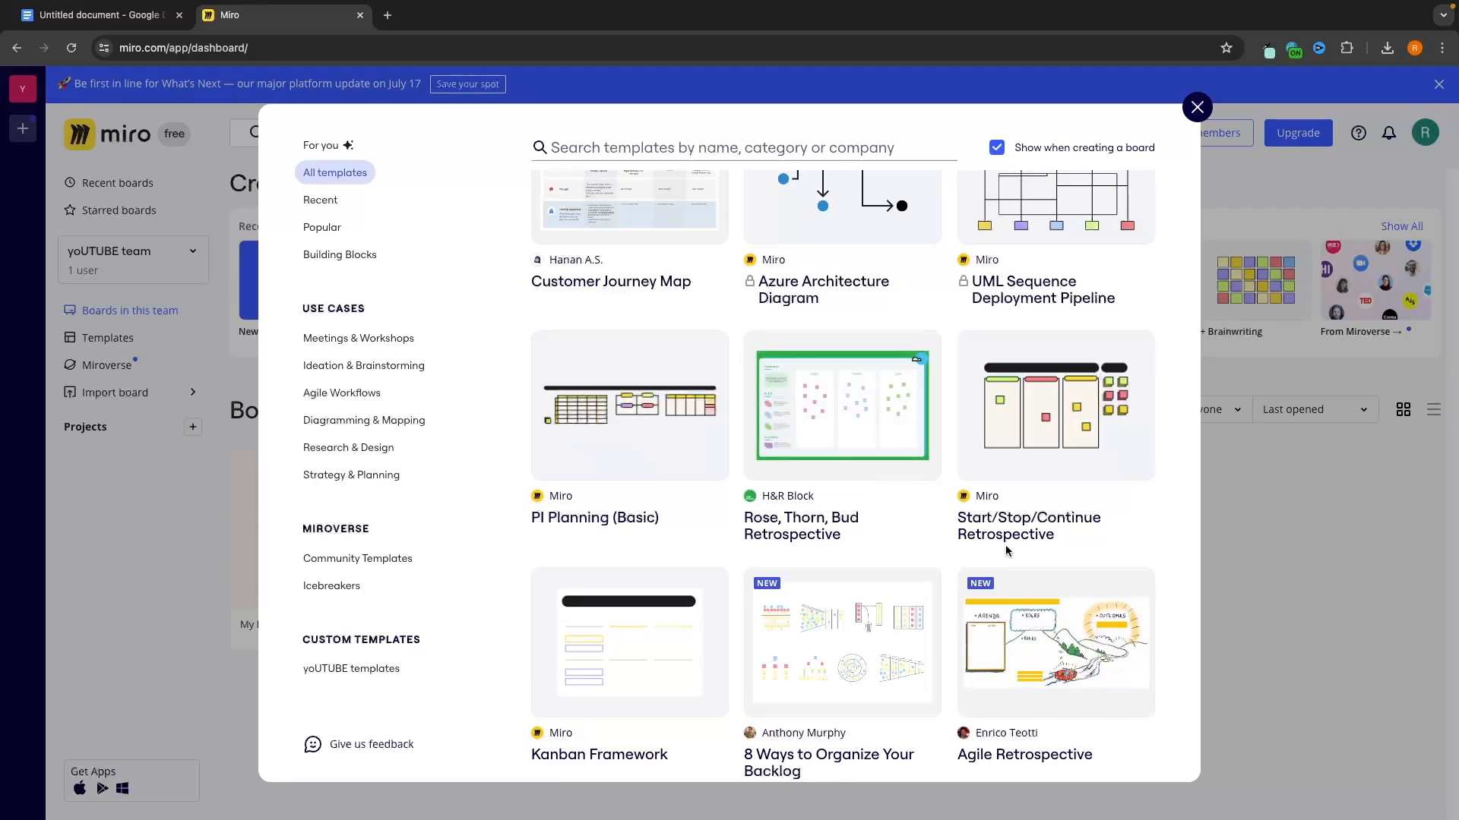
{"action": "scroll", "coordinate": [1006, 547], "scroll_direction": "down", "scroll_amount": 5}
{"action": "scroll", "coordinate": [1005, 545], "scroll_direction": "down", "scroll_amount": 4}
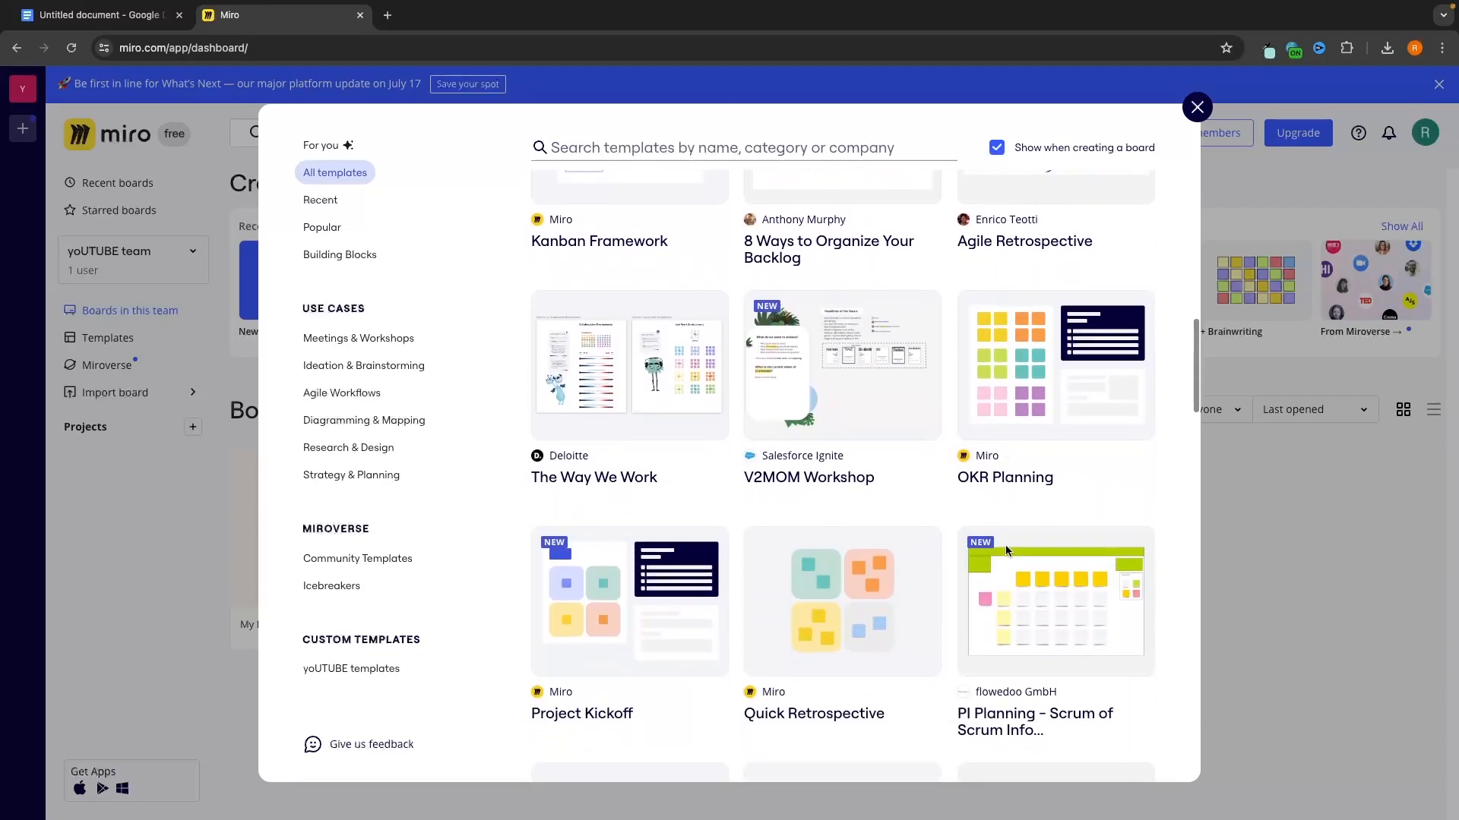
{"action": "scroll", "coordinate": [1005, 545], "scroll_direction": "down", "scroll_amount": 5}
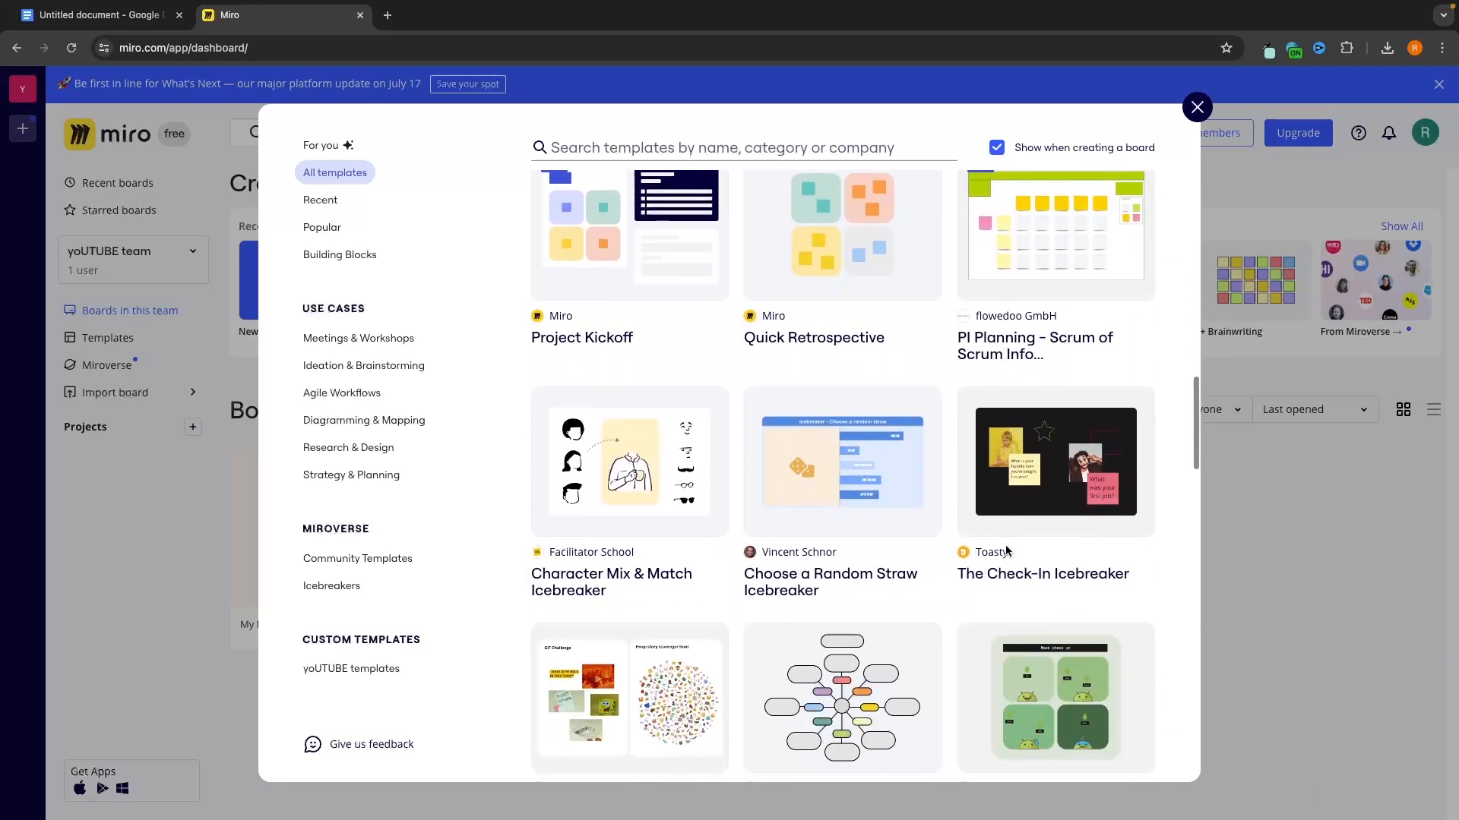
{"action": "left_click", "coordinate": [1197, 107]}
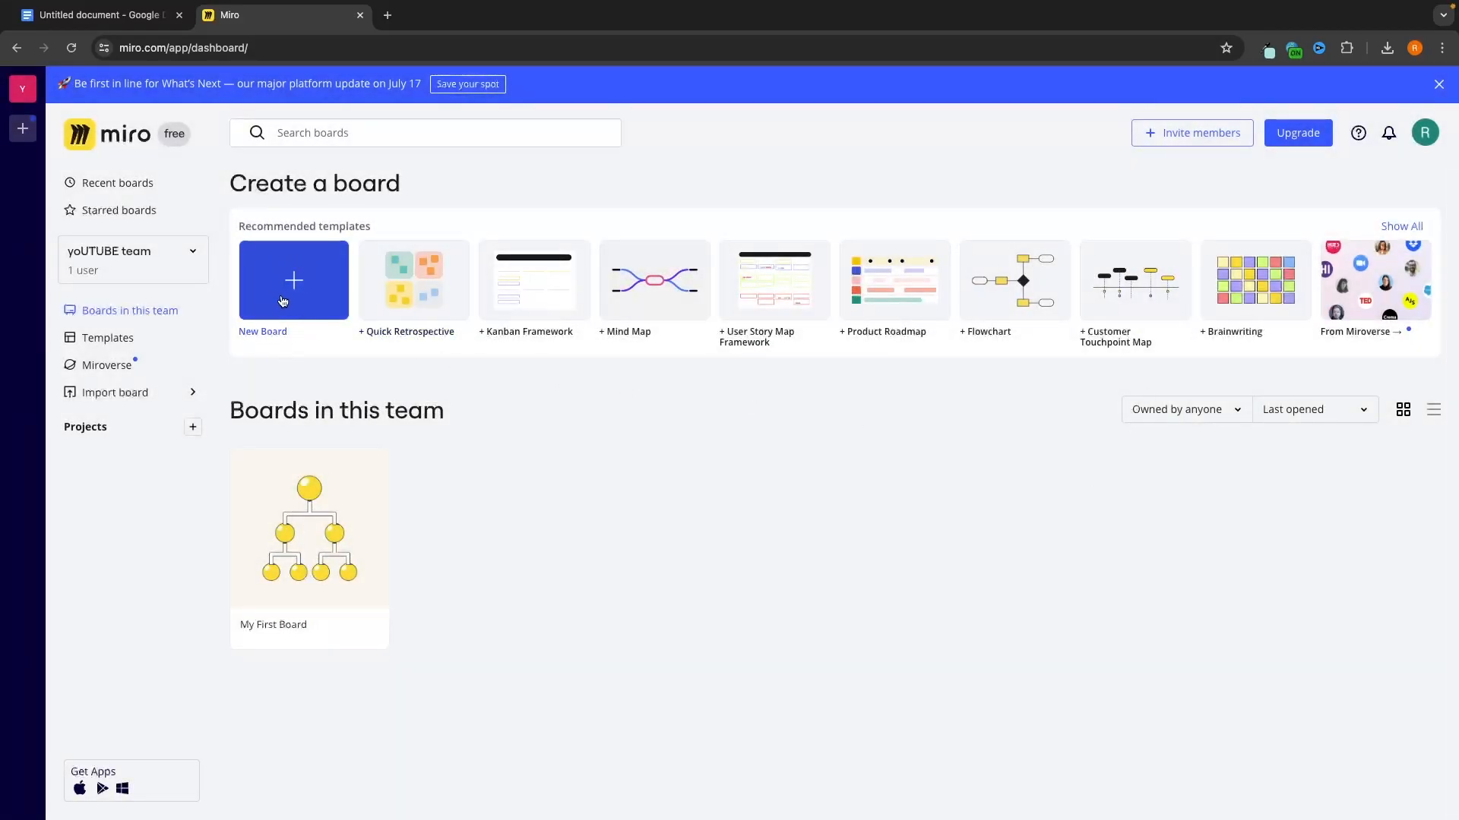
Step: Review the upgrade plans and the Business plan's free trial checkout, leaving both without subscribing
{"action": "left_click", "coordinate": [1297, 136]}
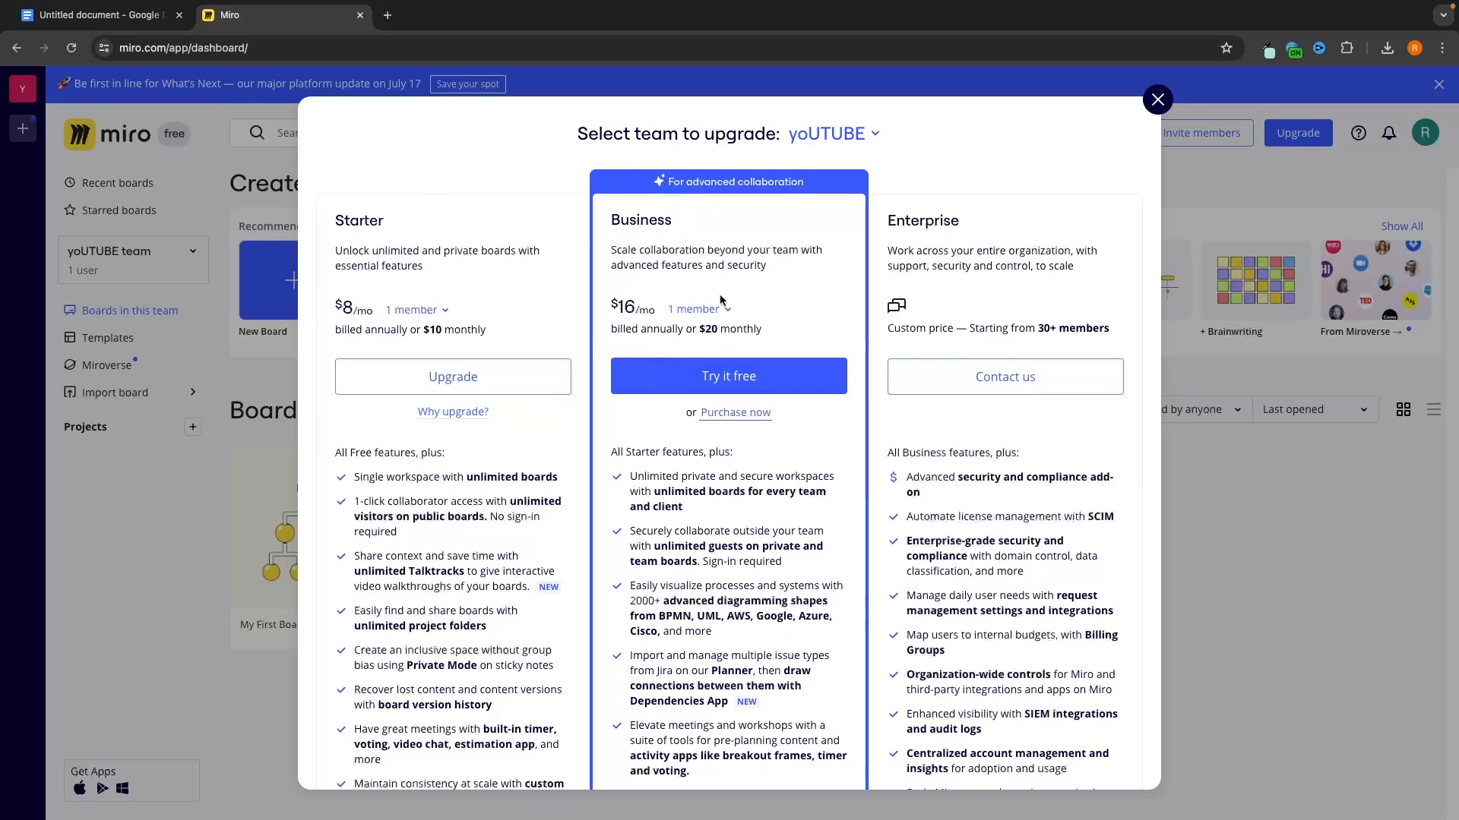
{"action": "left_click", "coordinate": [709, 387]}
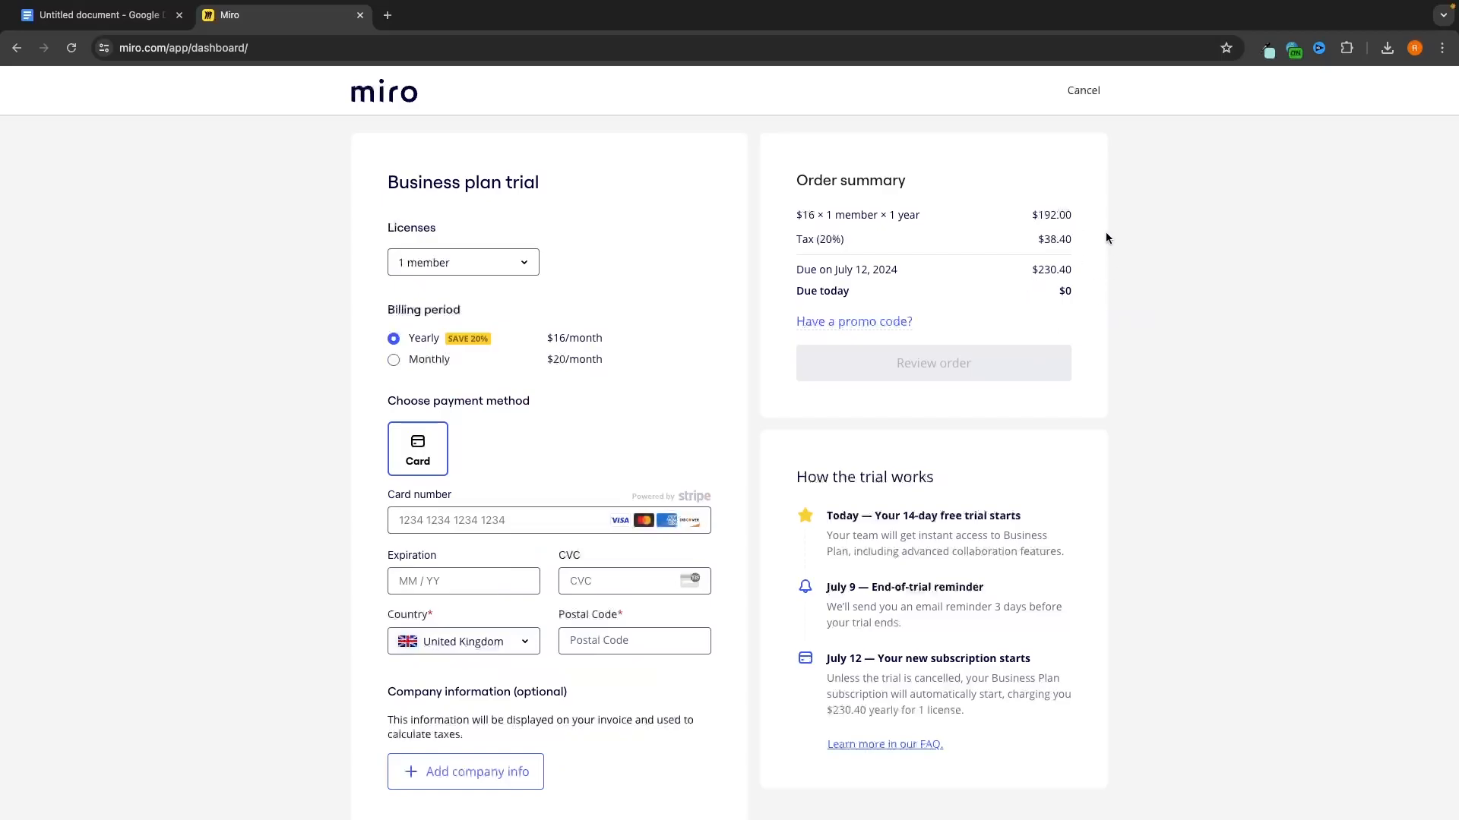
{"action": "left_click", "coordinate": [1102, 82]}
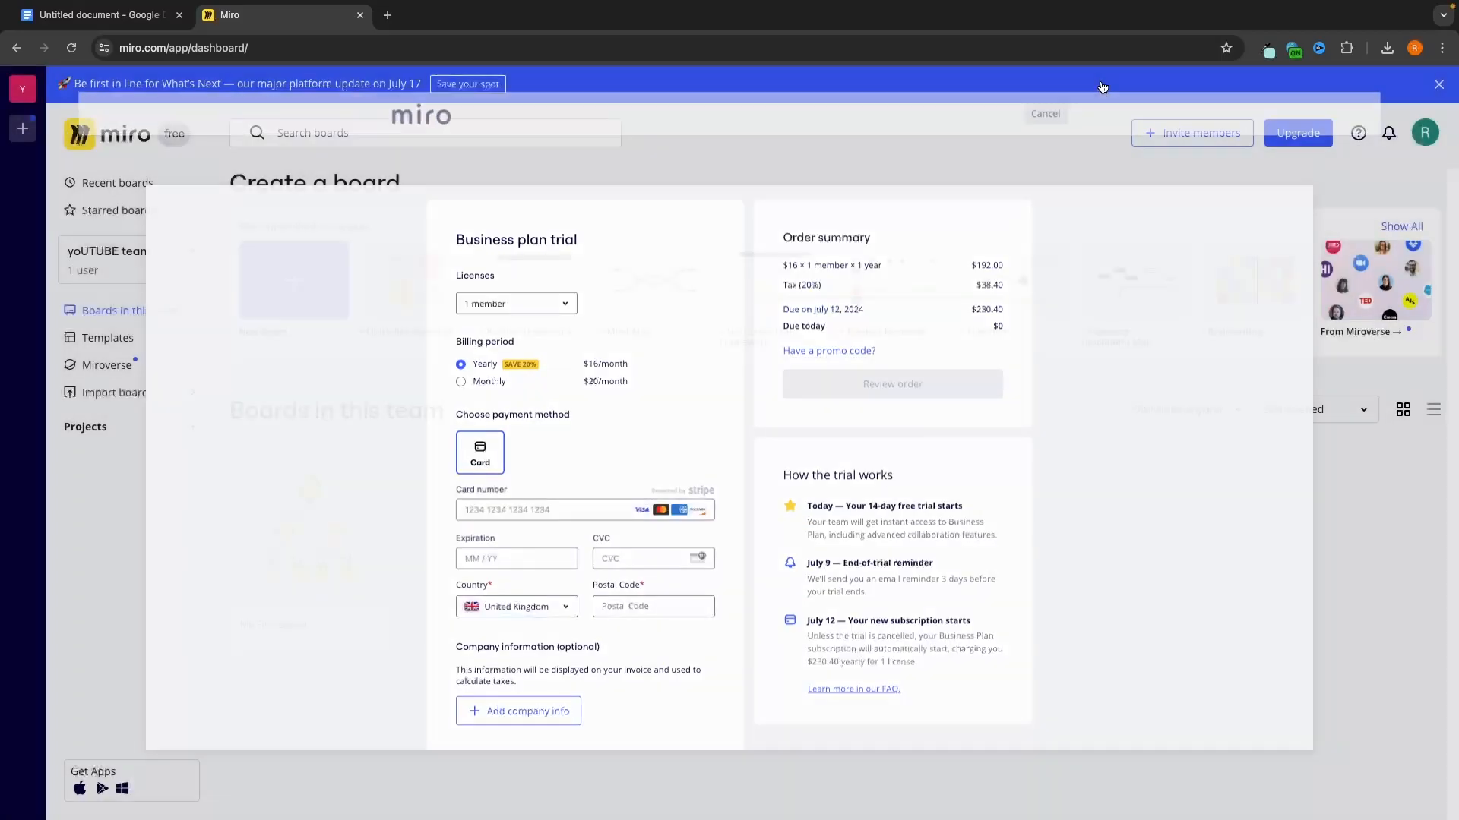
{"action": "left_click", "coordinate": [1156, 101]}
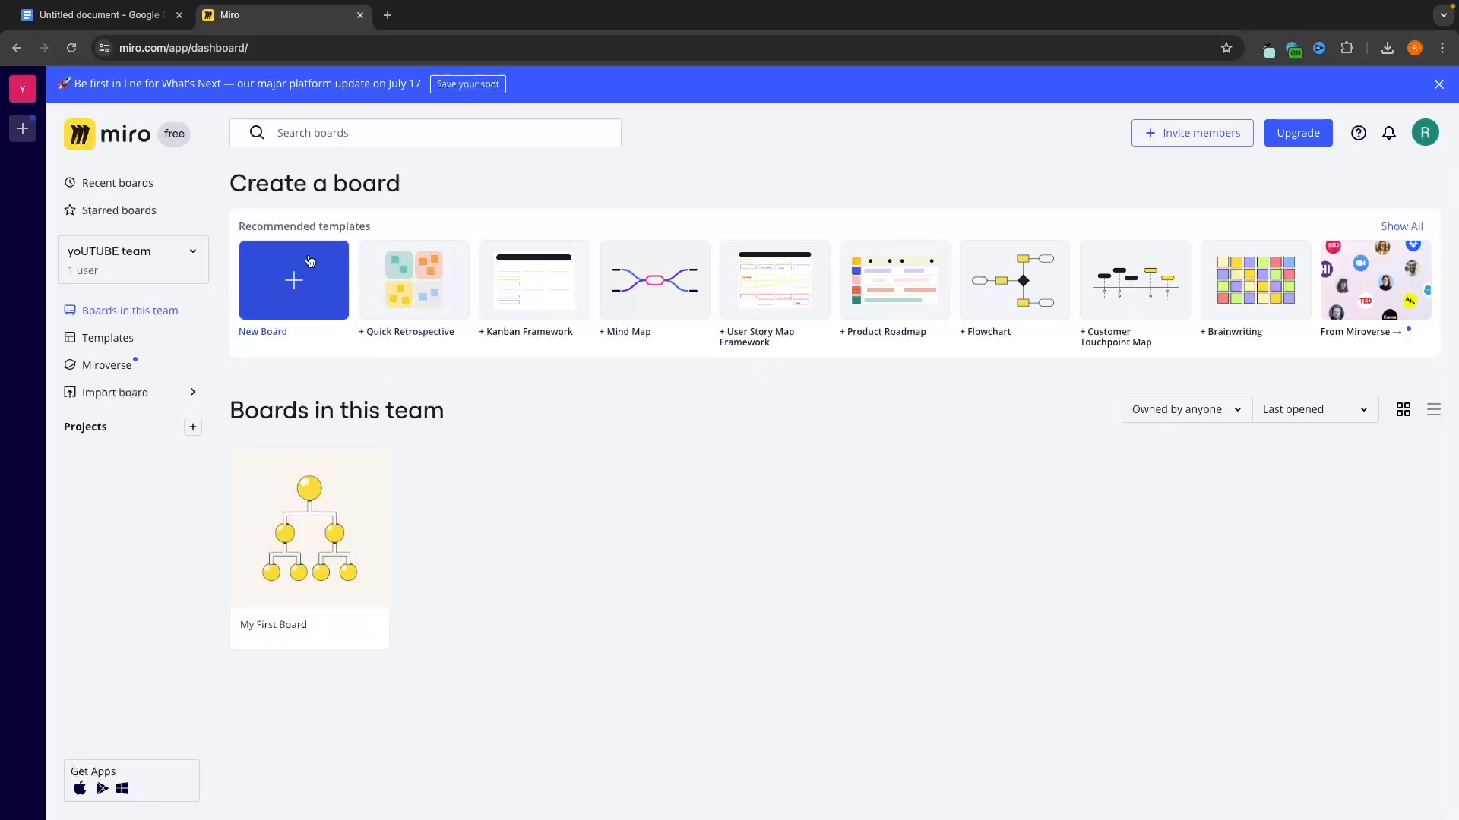
Step: Create a new blank board without using a template
{"action": "left_click", "coordinate": [293, 301]}
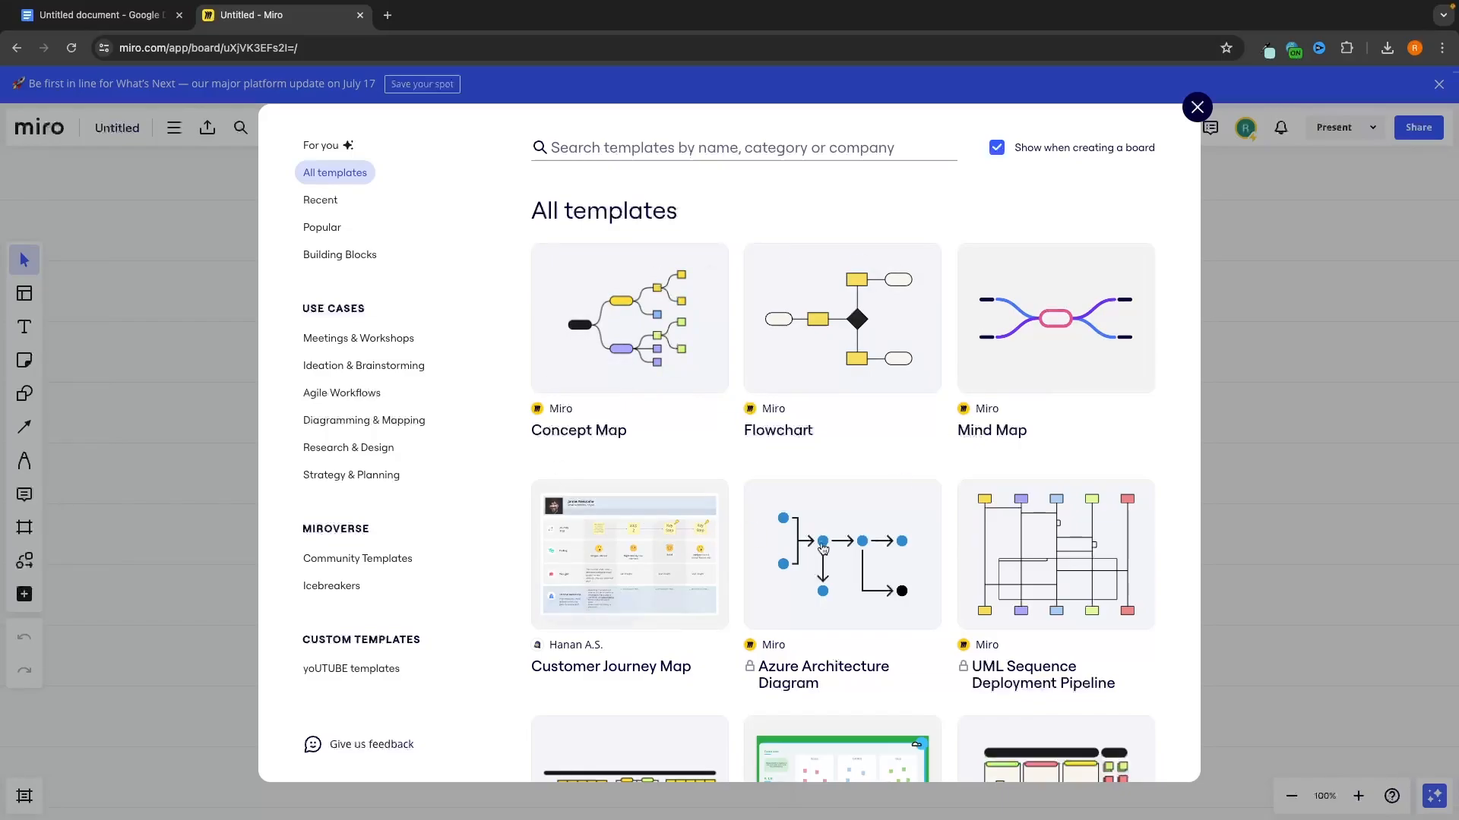
{"action": "left_click", "coordinate": [1197, 108]}
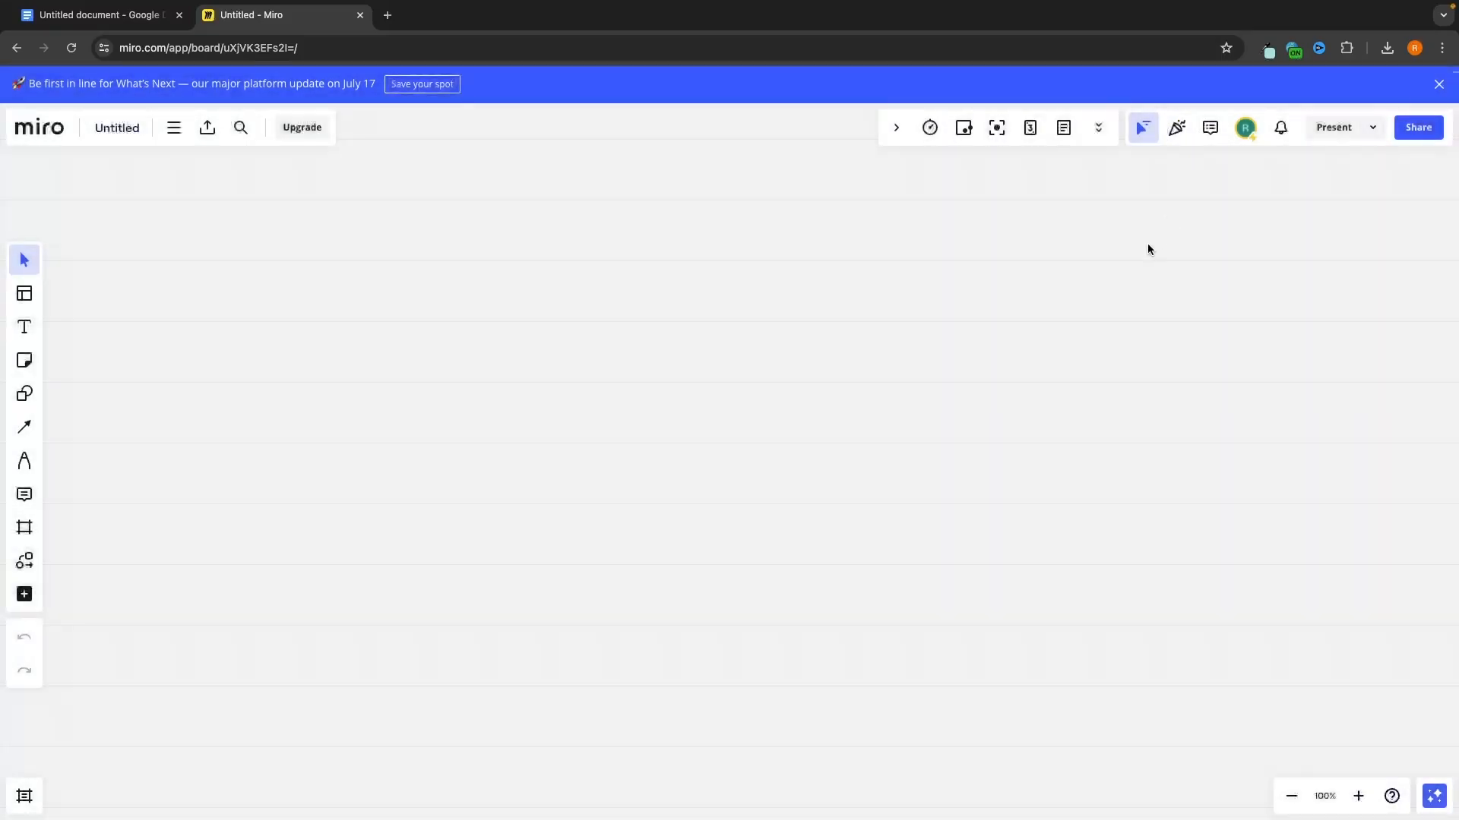
{"action": "scroll", "coordinate": [806, 351], "scroll_direction": "down", "scroll_amount": 3}
{"action": "mouse_move", "coordinate": [1288, 796]}
{"action": "scroll", "coordinate": [427, 281], "scroll_direction": "up", "scroll_amount": 3}
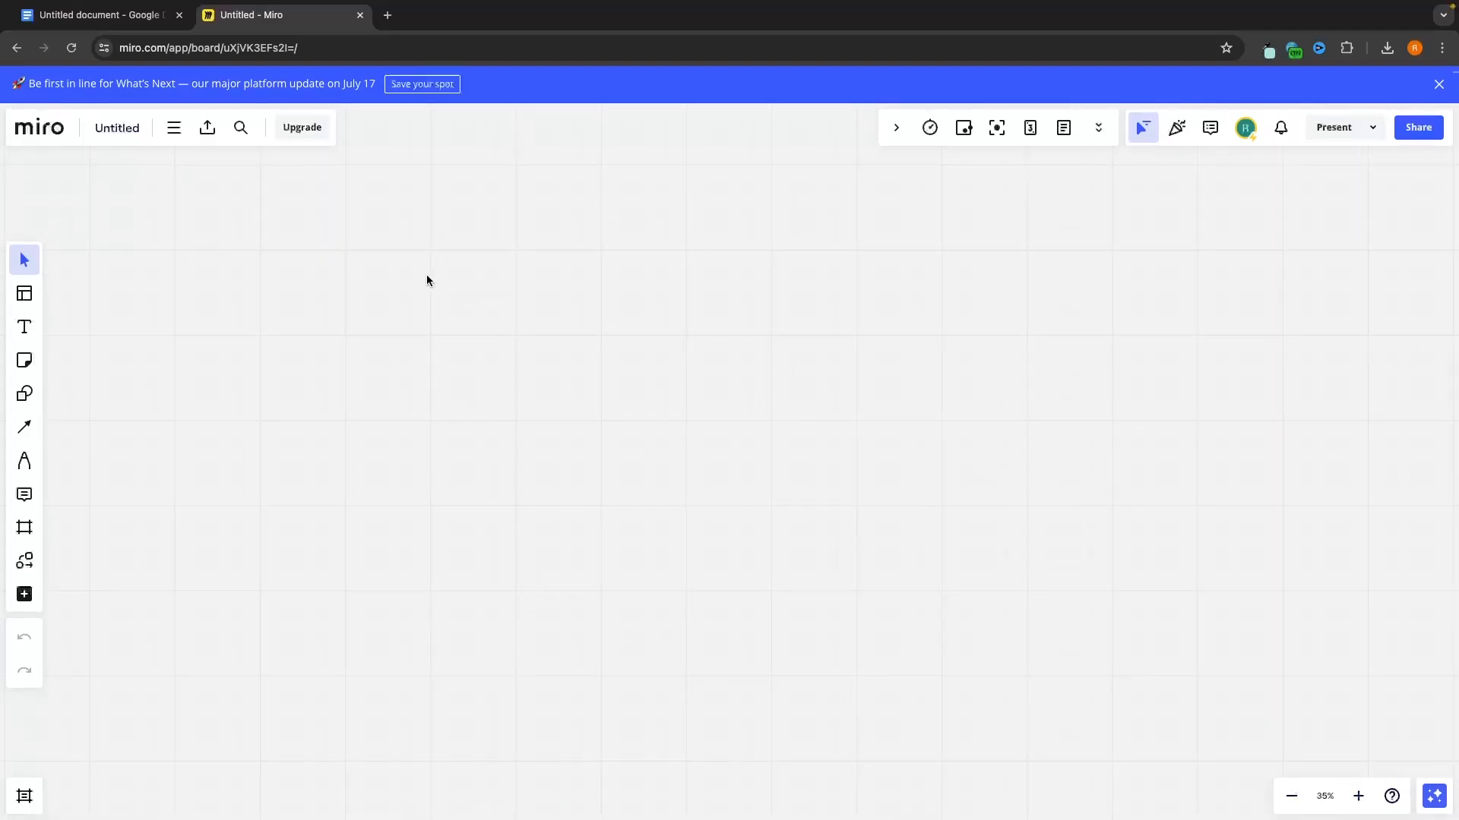
Step: Rename the untitled board as G-Force North and close its details
{"action": "left_click", "coordinate": [121, 130]}
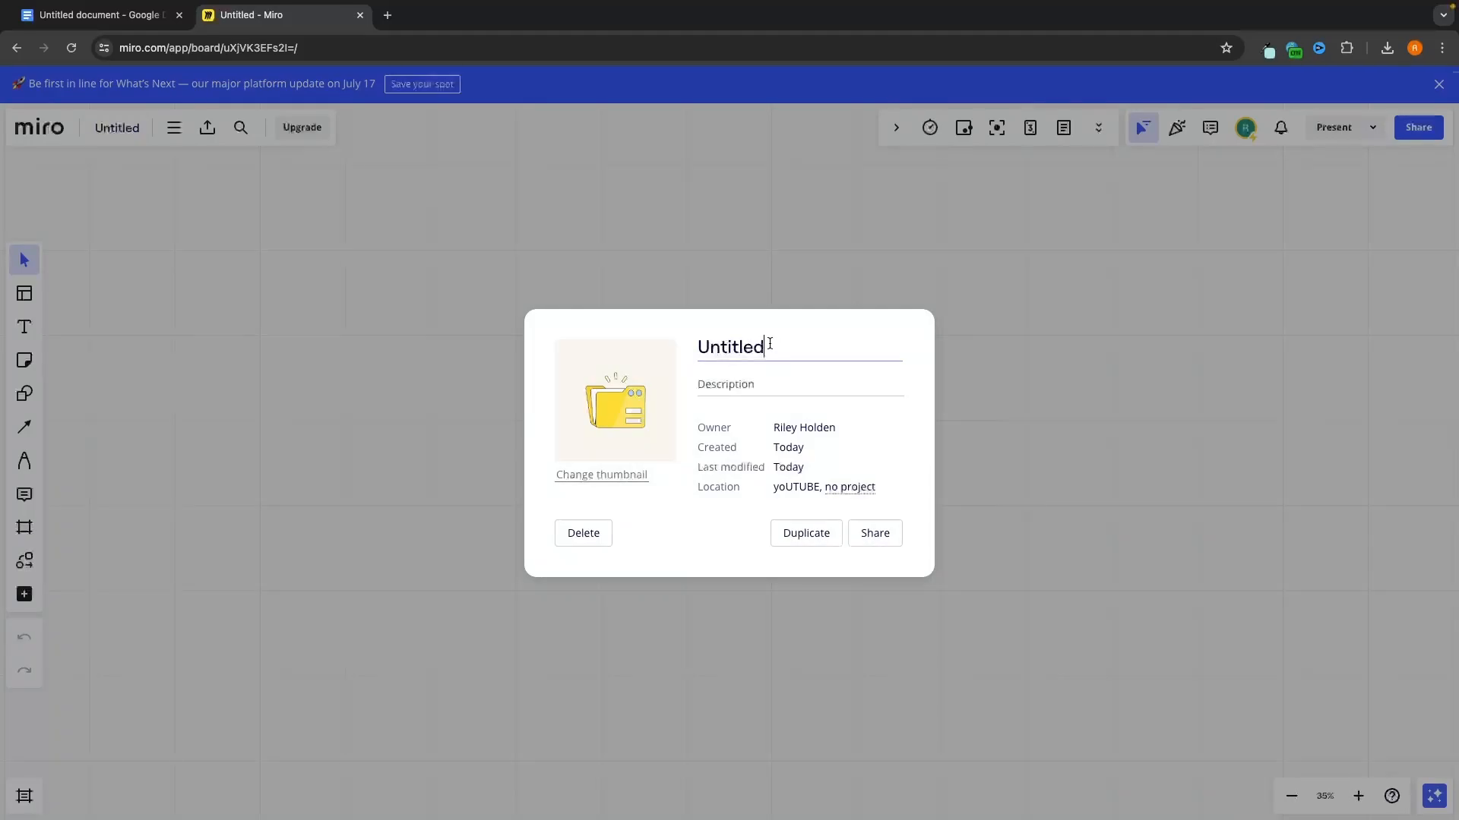
{"action": "left_click_drag", "start_coordinate": [767, 346], "coordinate": [681, 353]}
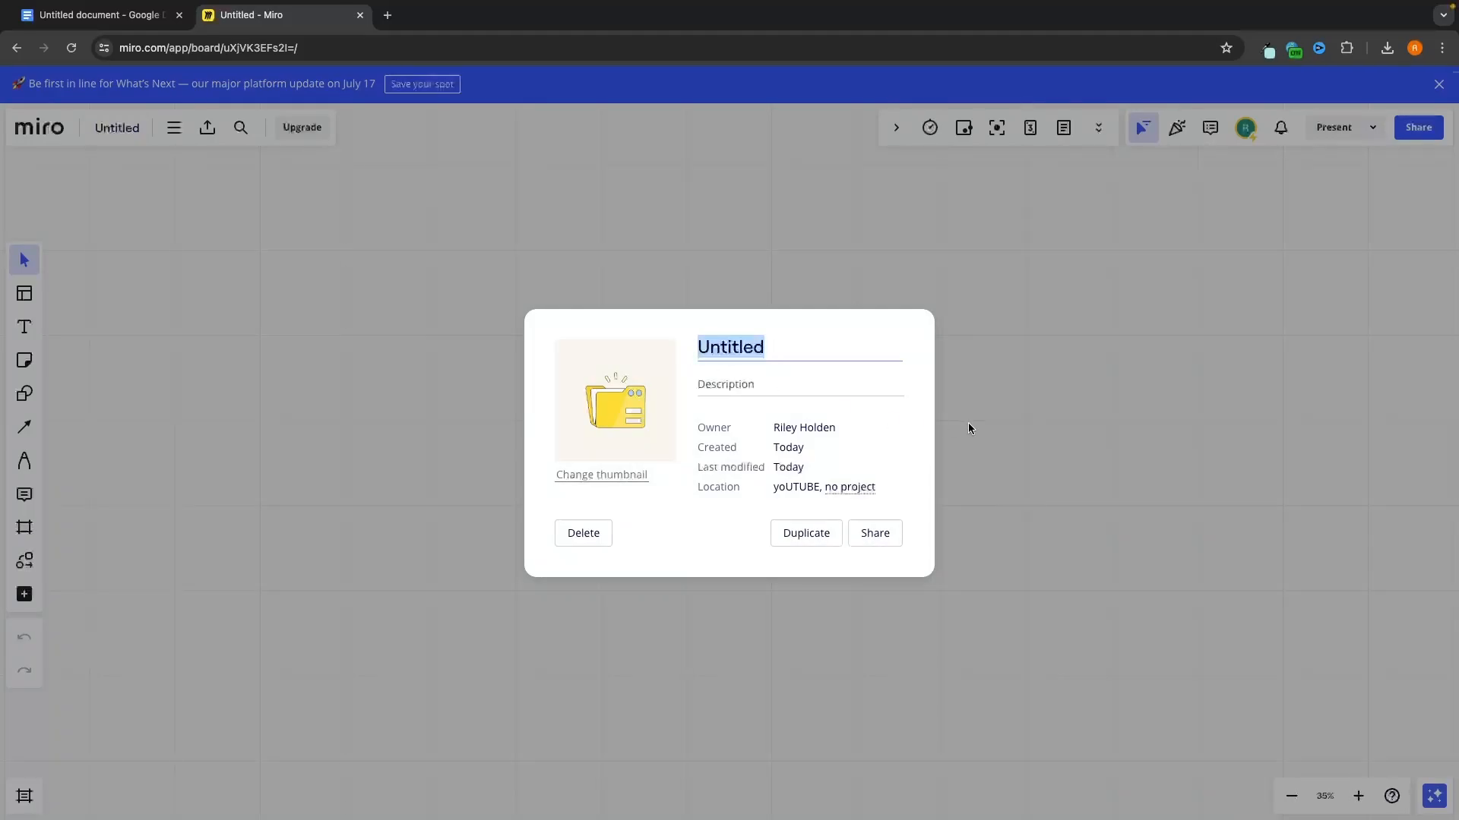
{"action": "type", "text": "G-"}
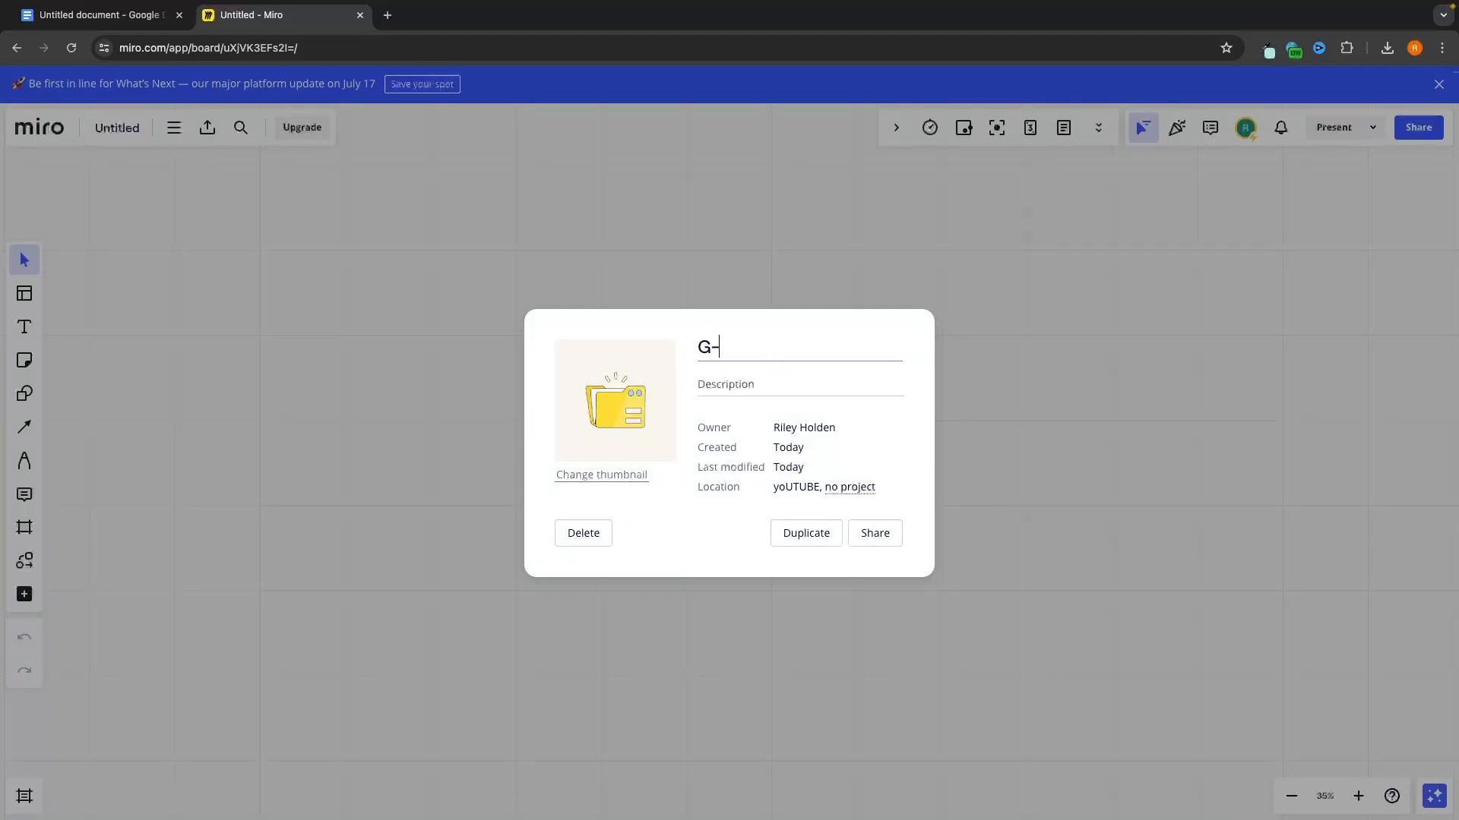
{"action": "type", "text": "Force North"}
{"action": "key", "text": "Return"}
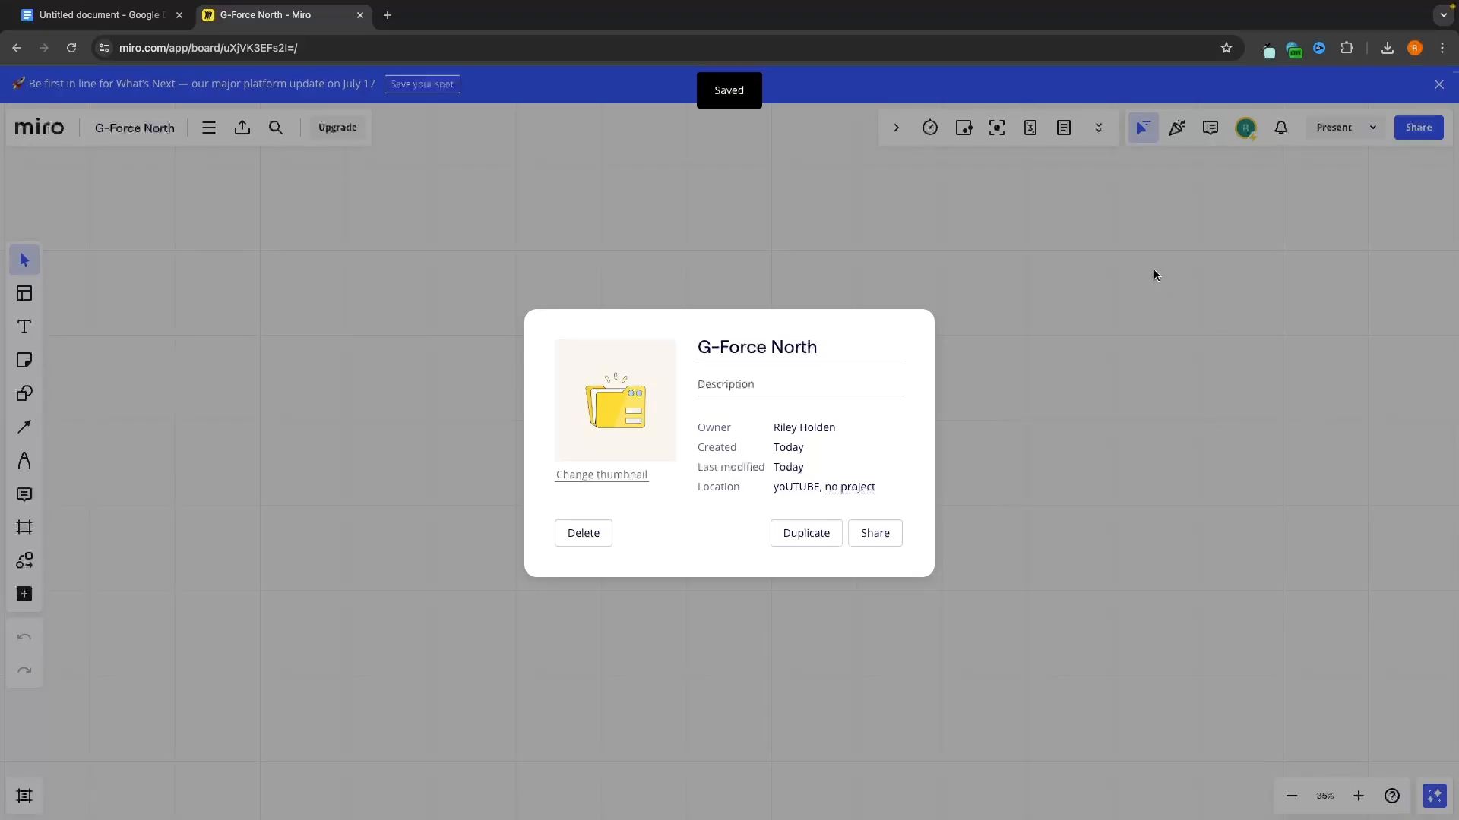
{"action": "left_click", "coordinate": [1153, 269]}
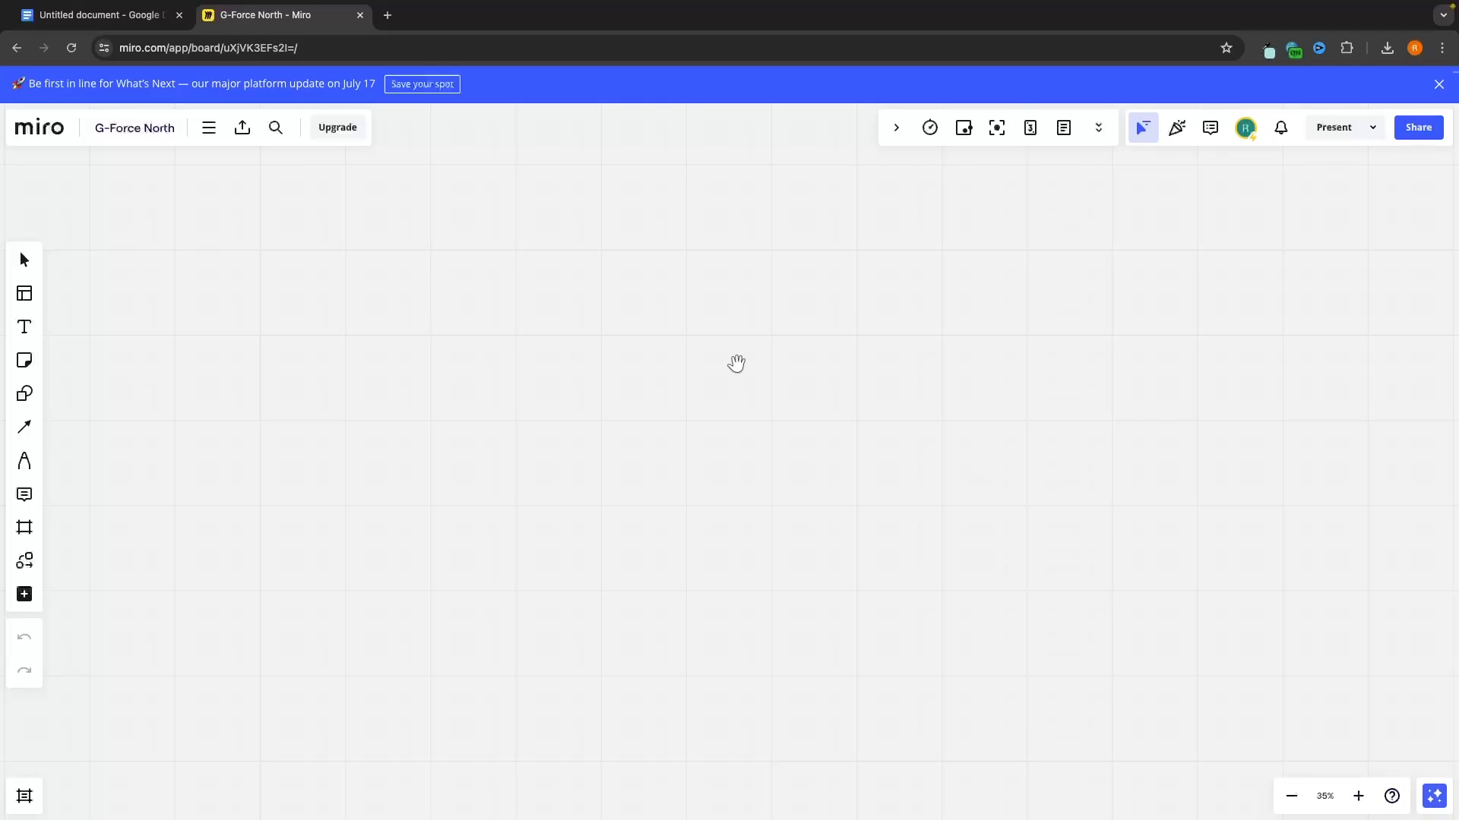
Step: Open the template gallery from the board and close it without choosing a template
{"action": "left_click_drag", "start_coordinate": [605, 319], "coordinate": [1015, 283]}
{"action": "left_click", "coordinate": [32, 294]}
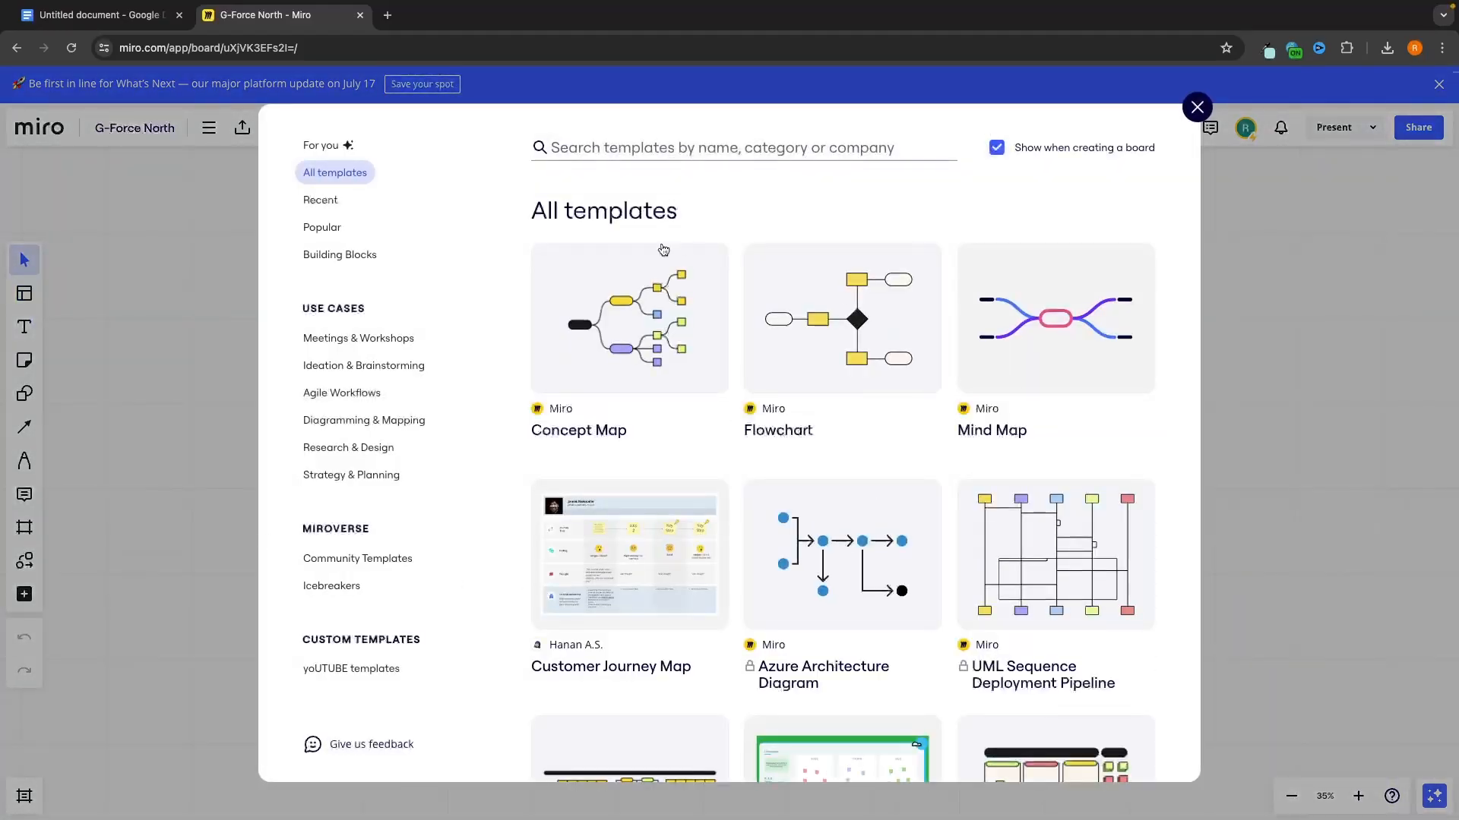
{"action": "left_click", "coordinate": [1195, 112]}
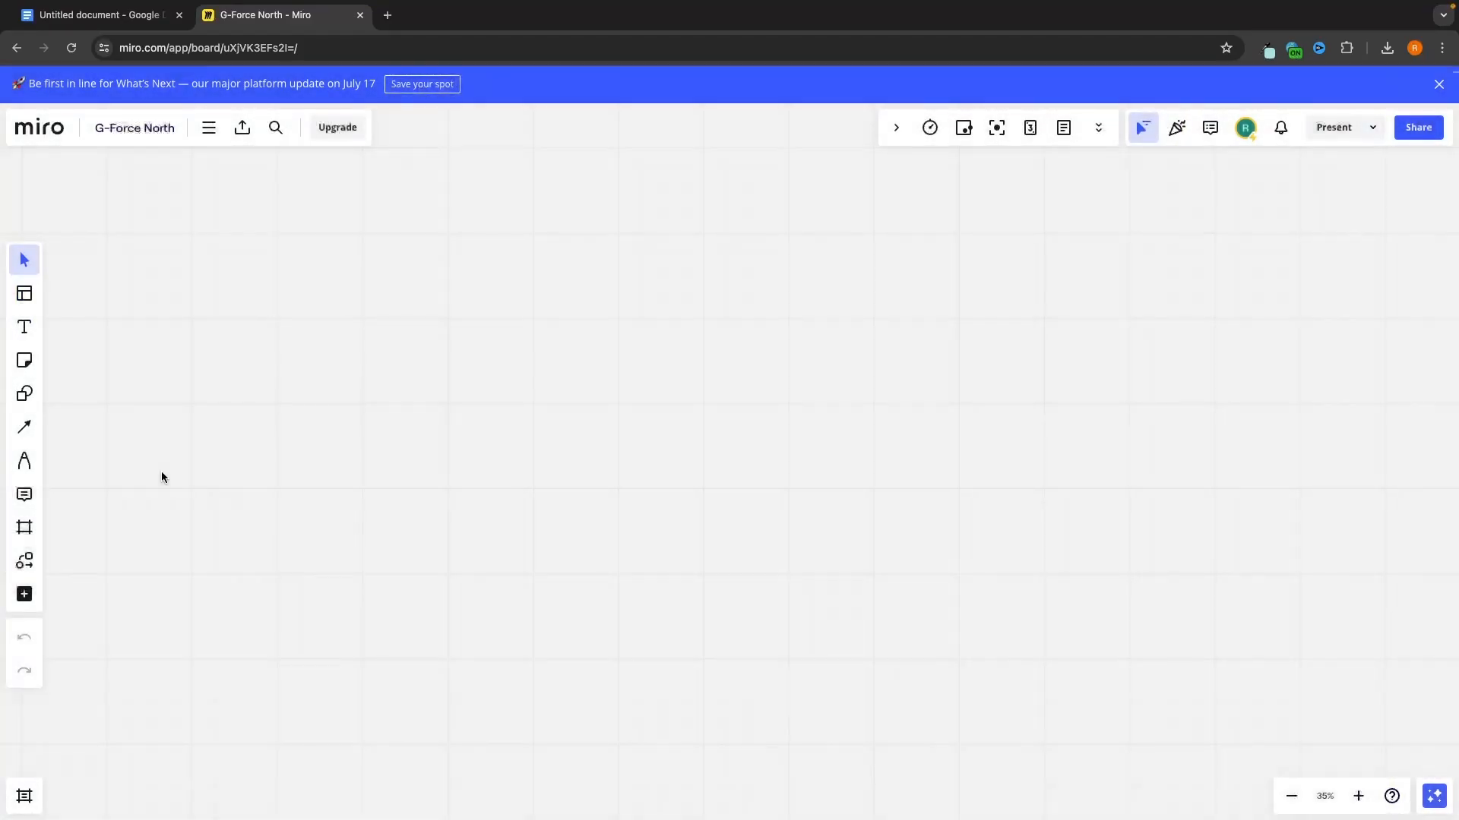
Step: Add a text box to the board reading "YouTube Content Mindmap"
{"action": "scroll", "coordinate": [687, 322], "scroll_direction": "down", "scroll_amount": 1}
{"action": "left_click", "coordinate": [33, 334]}
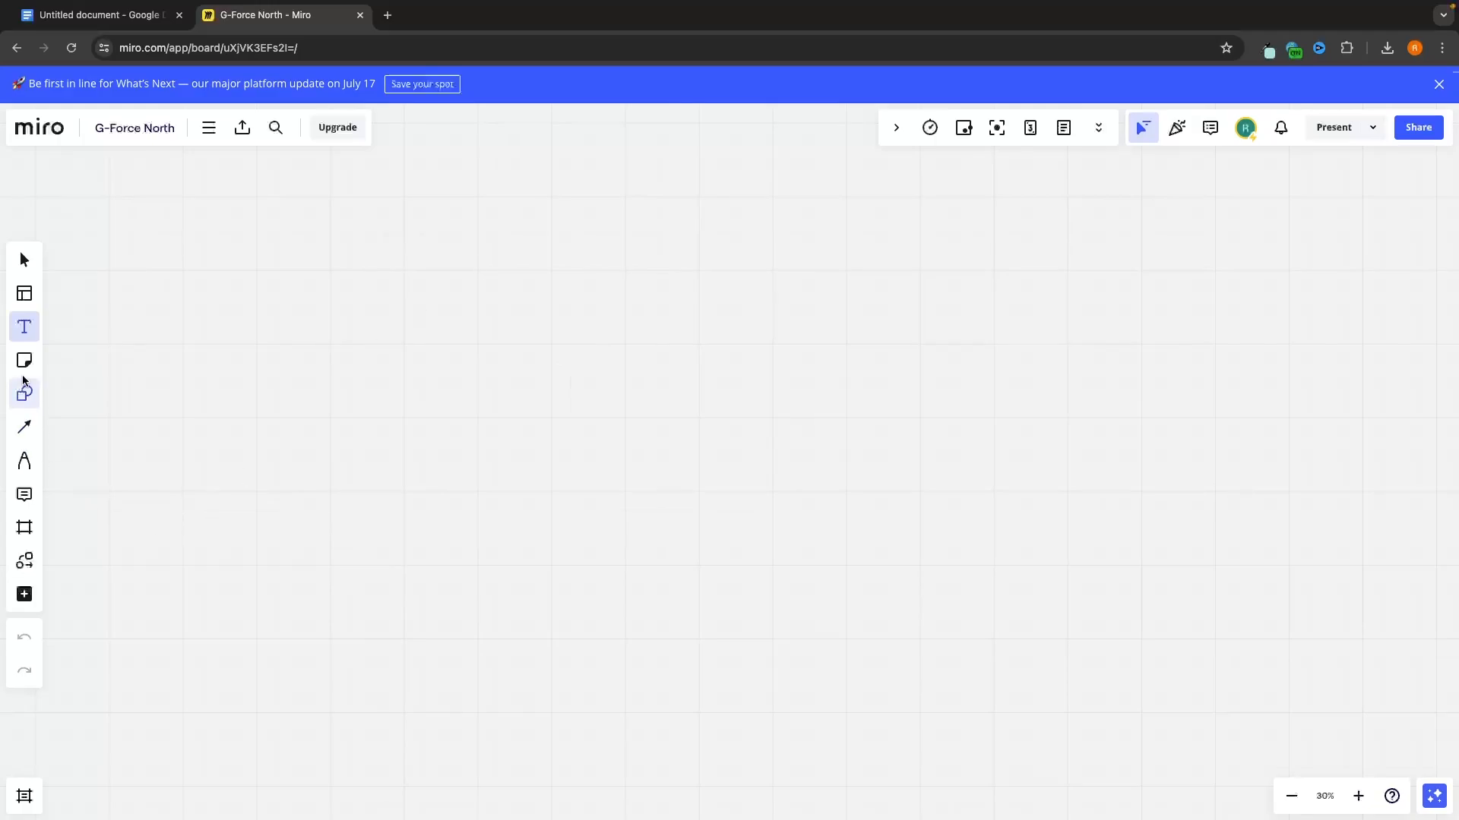
{"action": "left_click", "coordinate": [570, 317]}
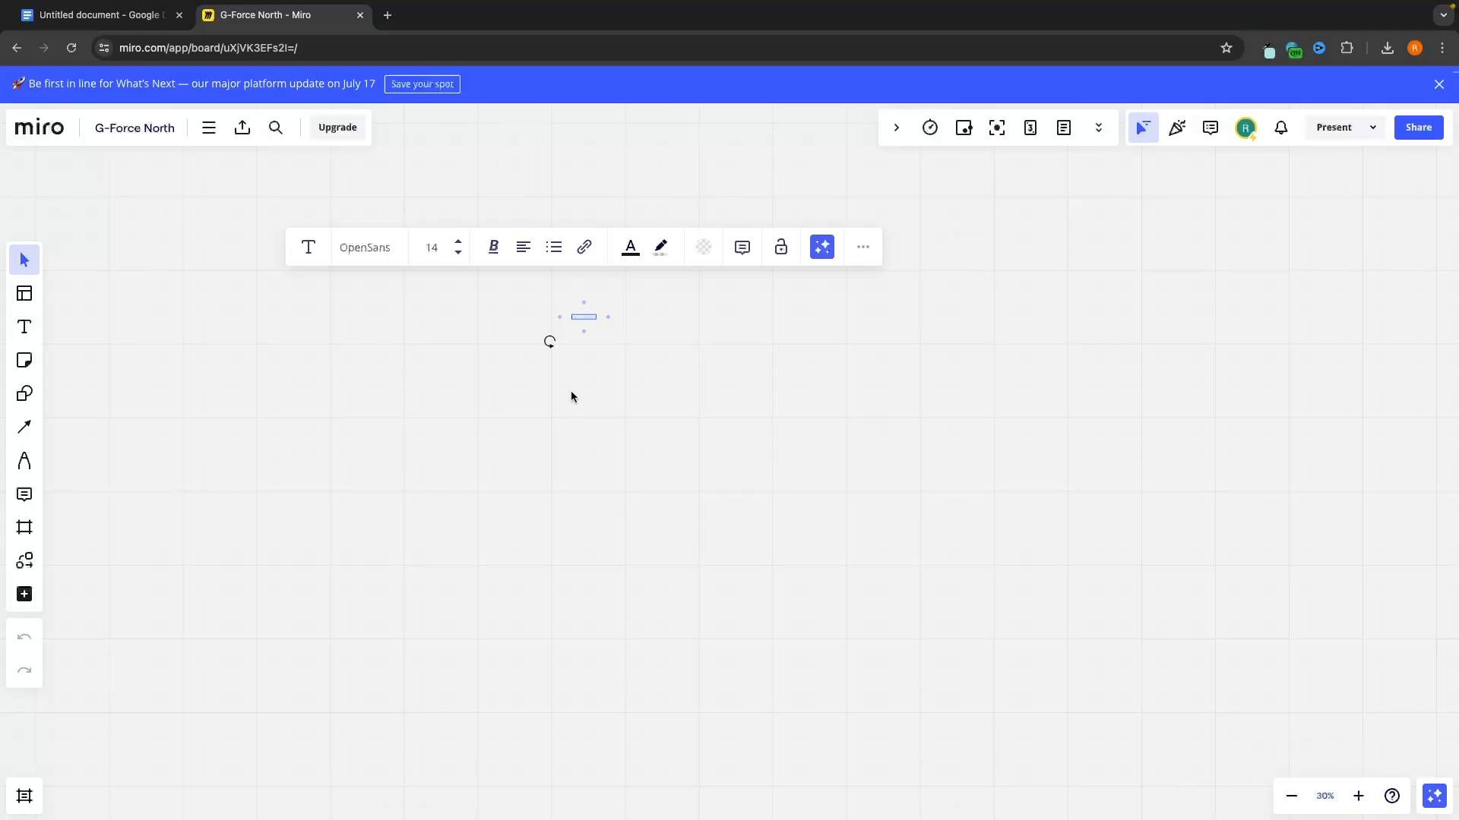
{"action": "scroll", "coordinate": [573, 357], "scroll_direction": "up", "scroll_amount": 3}
{"action": "scroll", "coordinate": [573, 357], "scroll_direction": "up", "scroll_amount": 3}
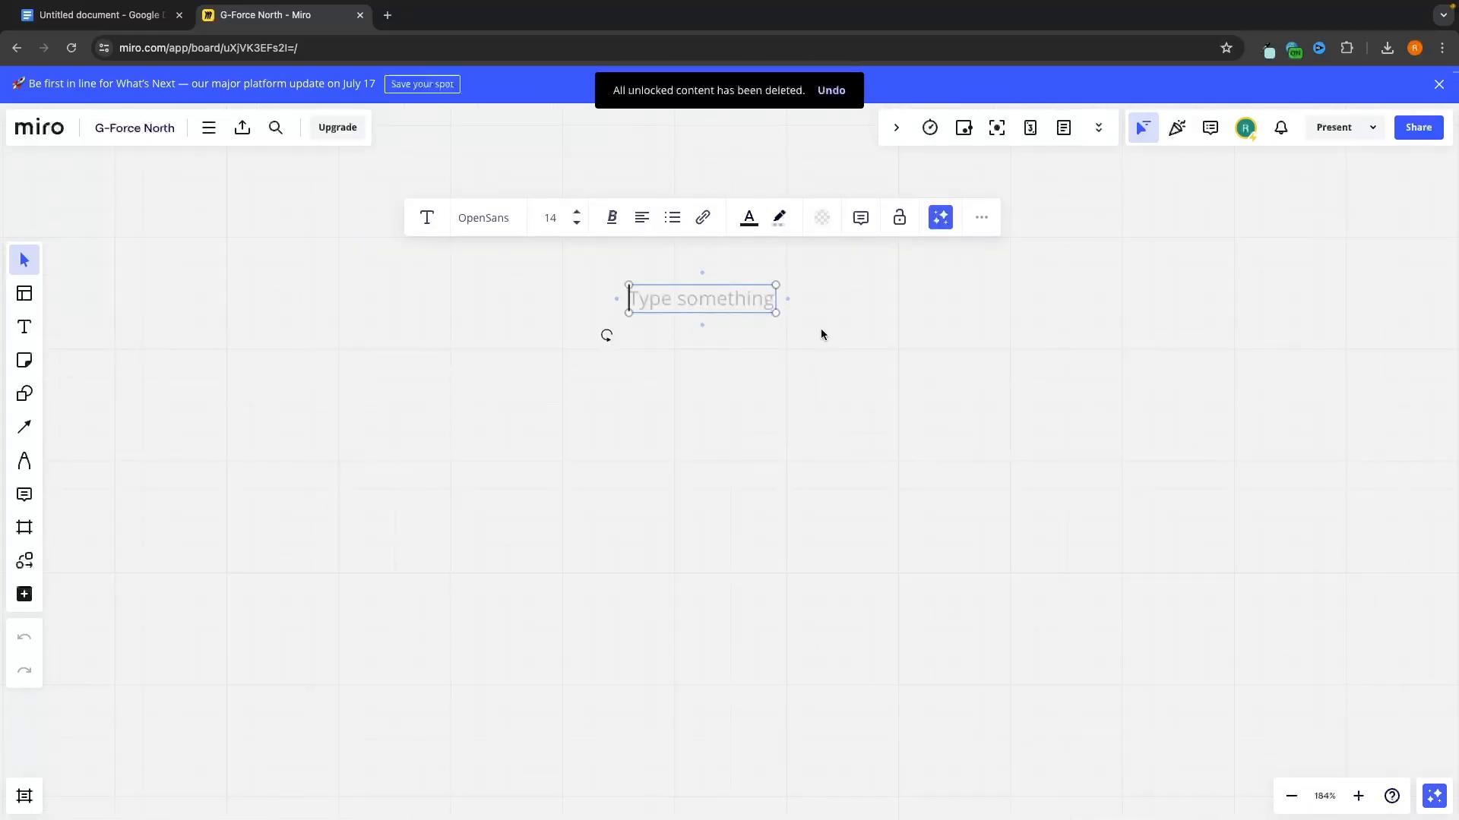
{"action": "type", "text": "YouTube co"}
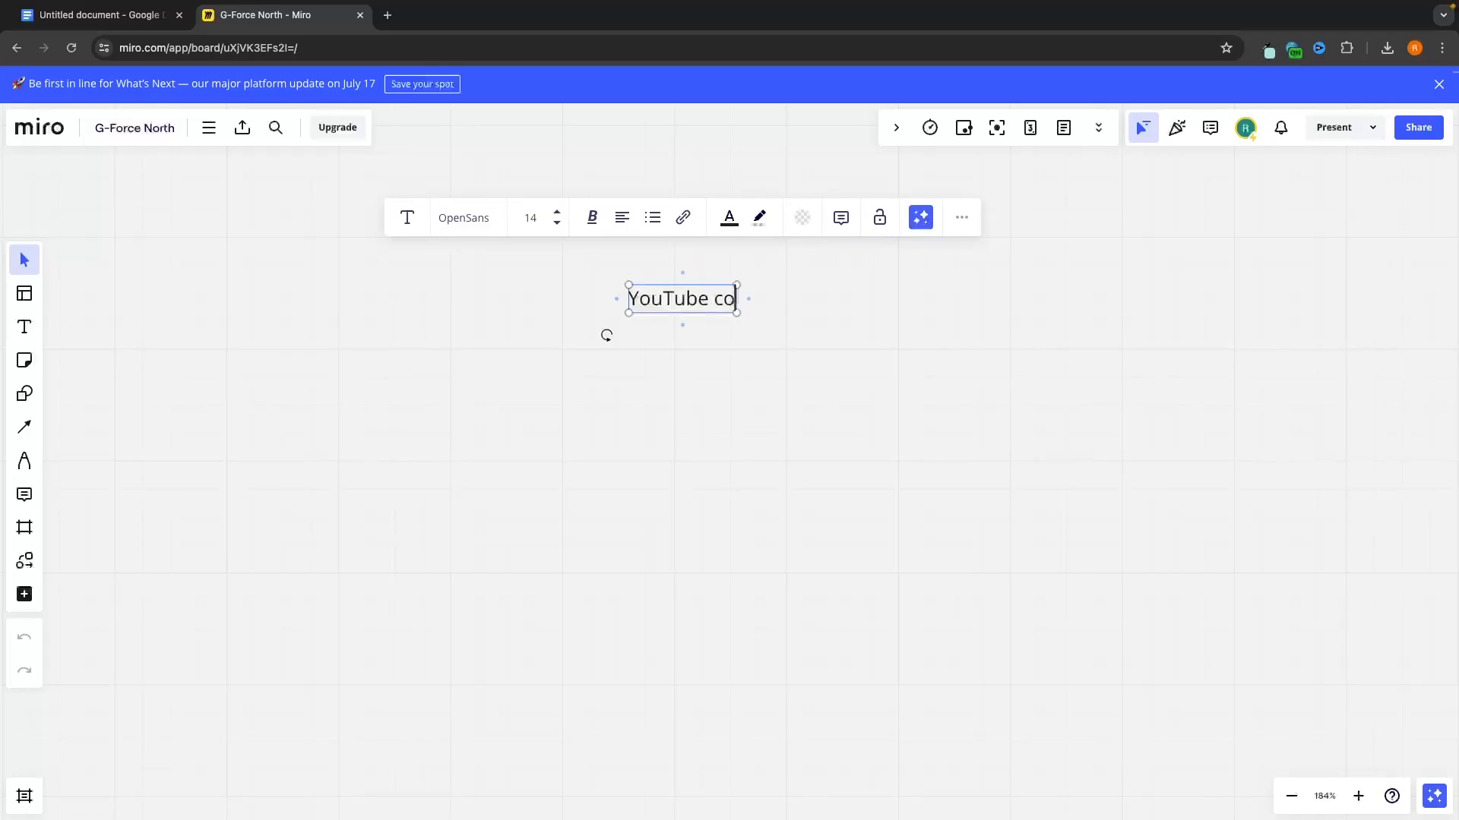
{"action": "key", "text": "BackSpace"}
{"action": "key", "text": "BackSpace"}
{"action": "type", "text": "Content Mindmap"}
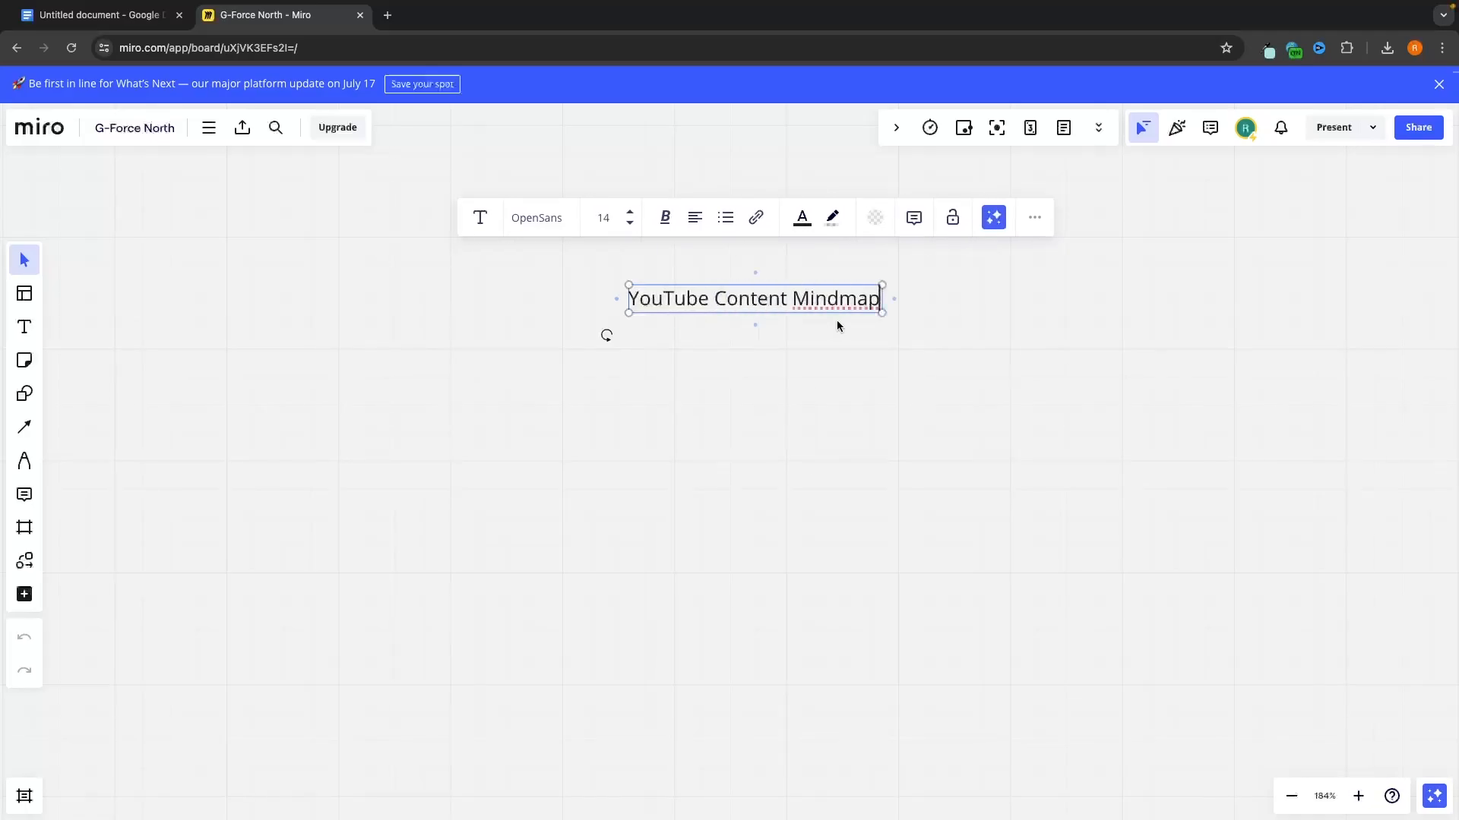
Step: Correct the last word of the title so it reads "YouTube Content Mind Map"
{"action": "left_click", "coordinate": [841, 298]}
{"action": "key", "text": "shift+Right"}
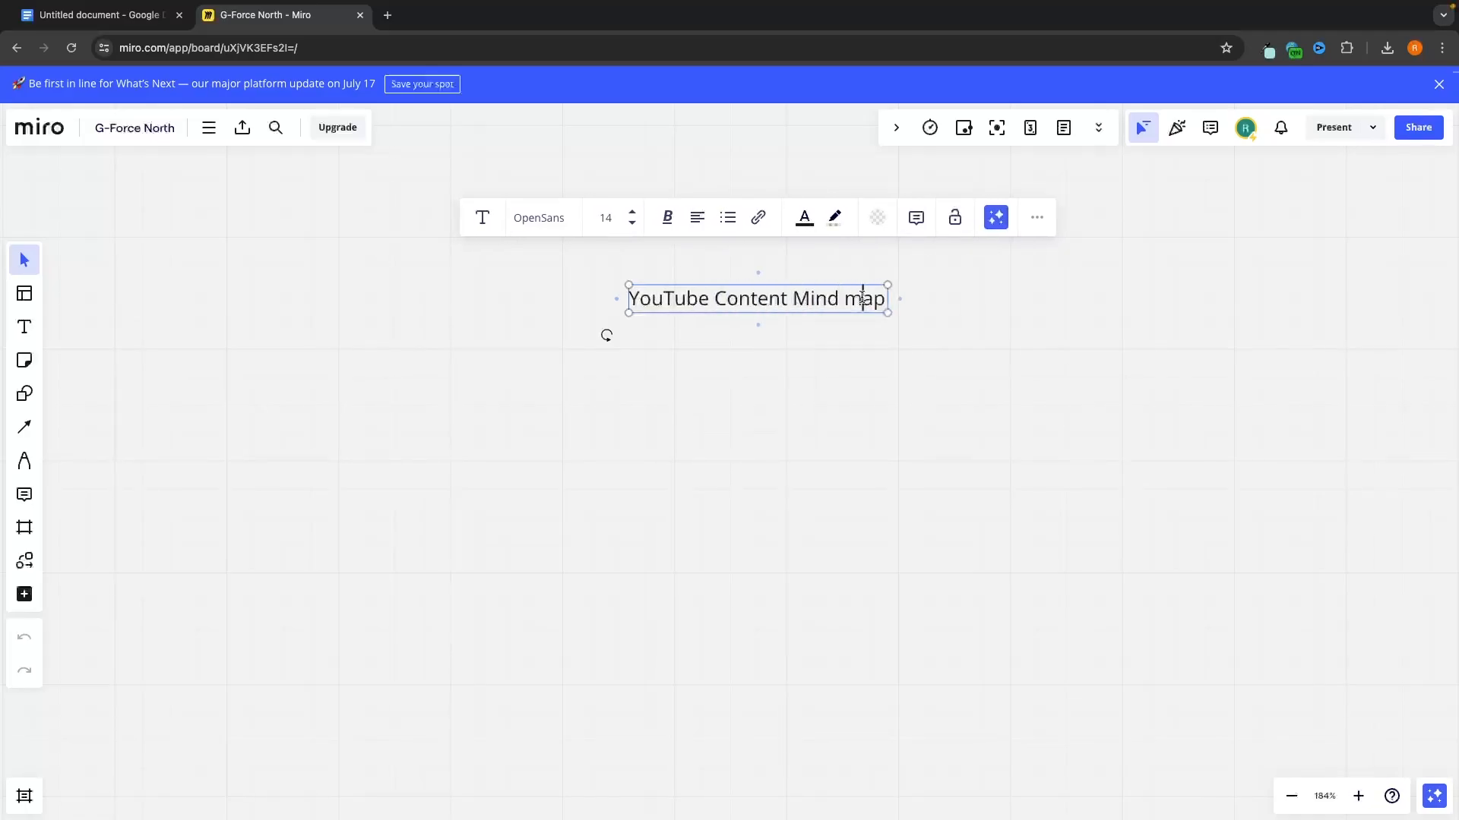
{"action": "key", "text": "BackSpace"}
{"action": "type", "text": "M"}
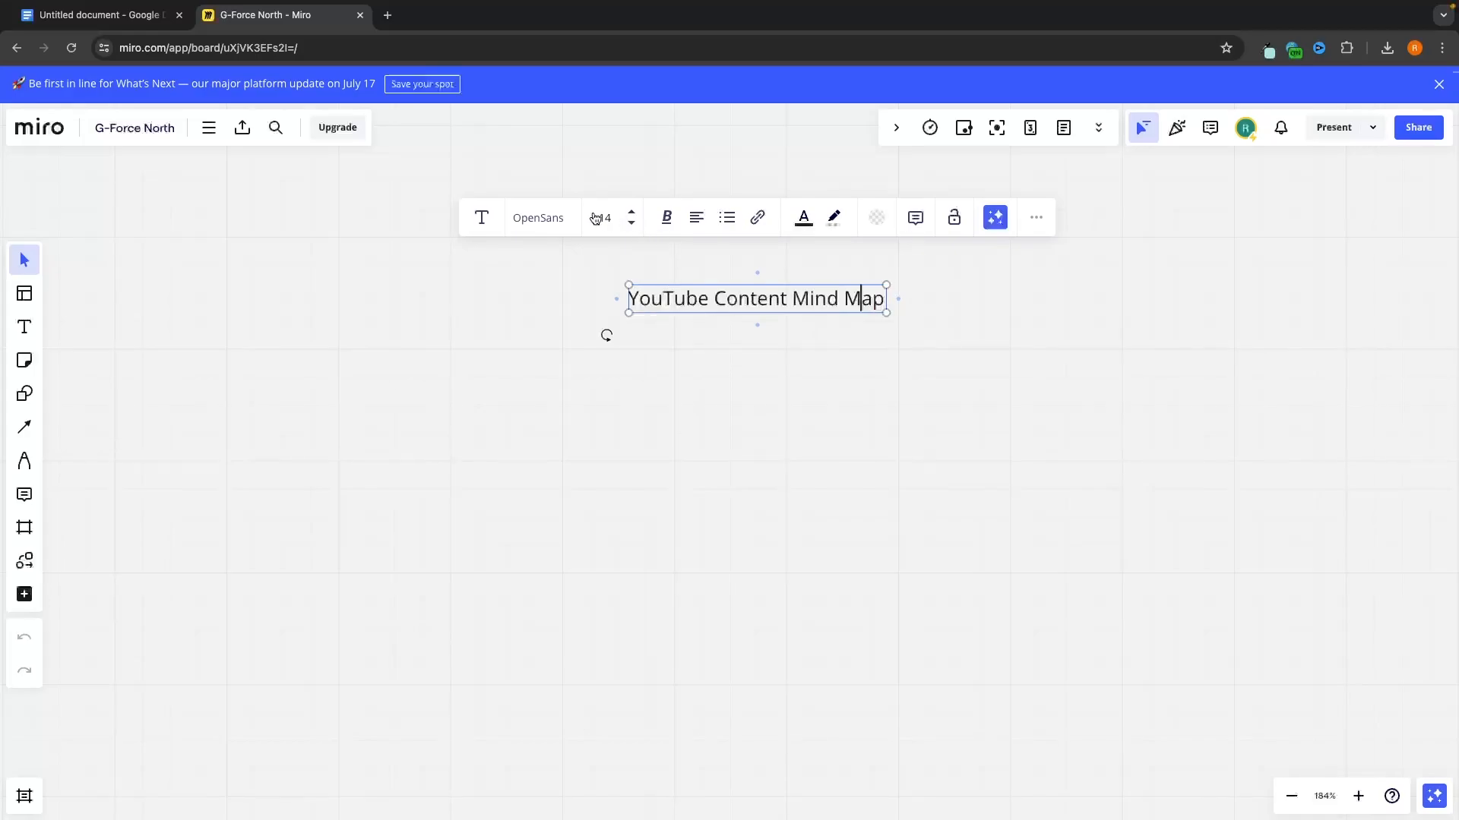
Step: Try converting the title text into a sticky note, rectangle, rounded rectangle, oval and triangle, and return it to plain text
{"action": "left_click_drag", "start_coordinate": [629, 298], "coordinate": [891, 304]}
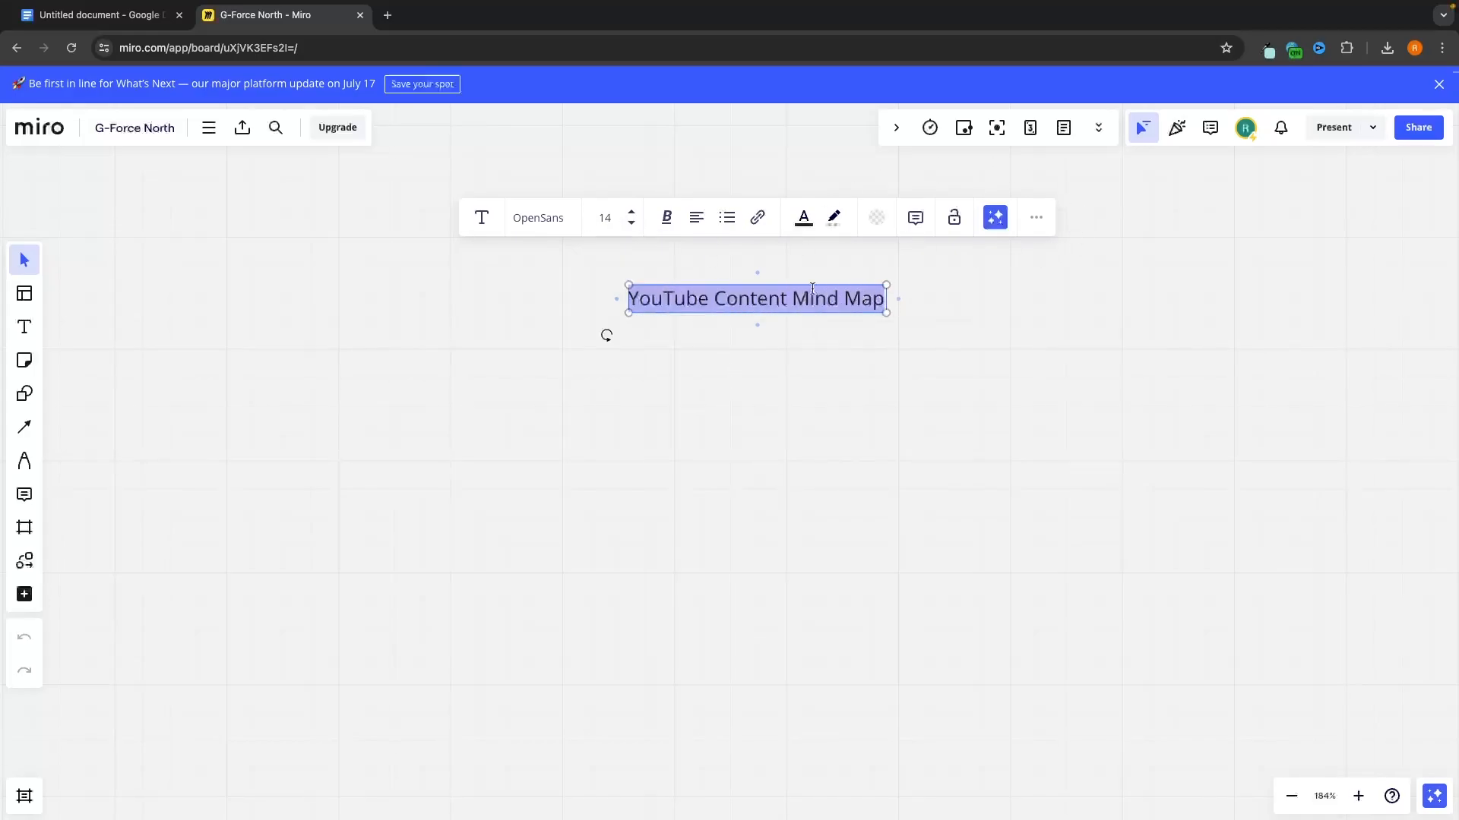
{"action": "left_click", "coordinate": [483, 219]}
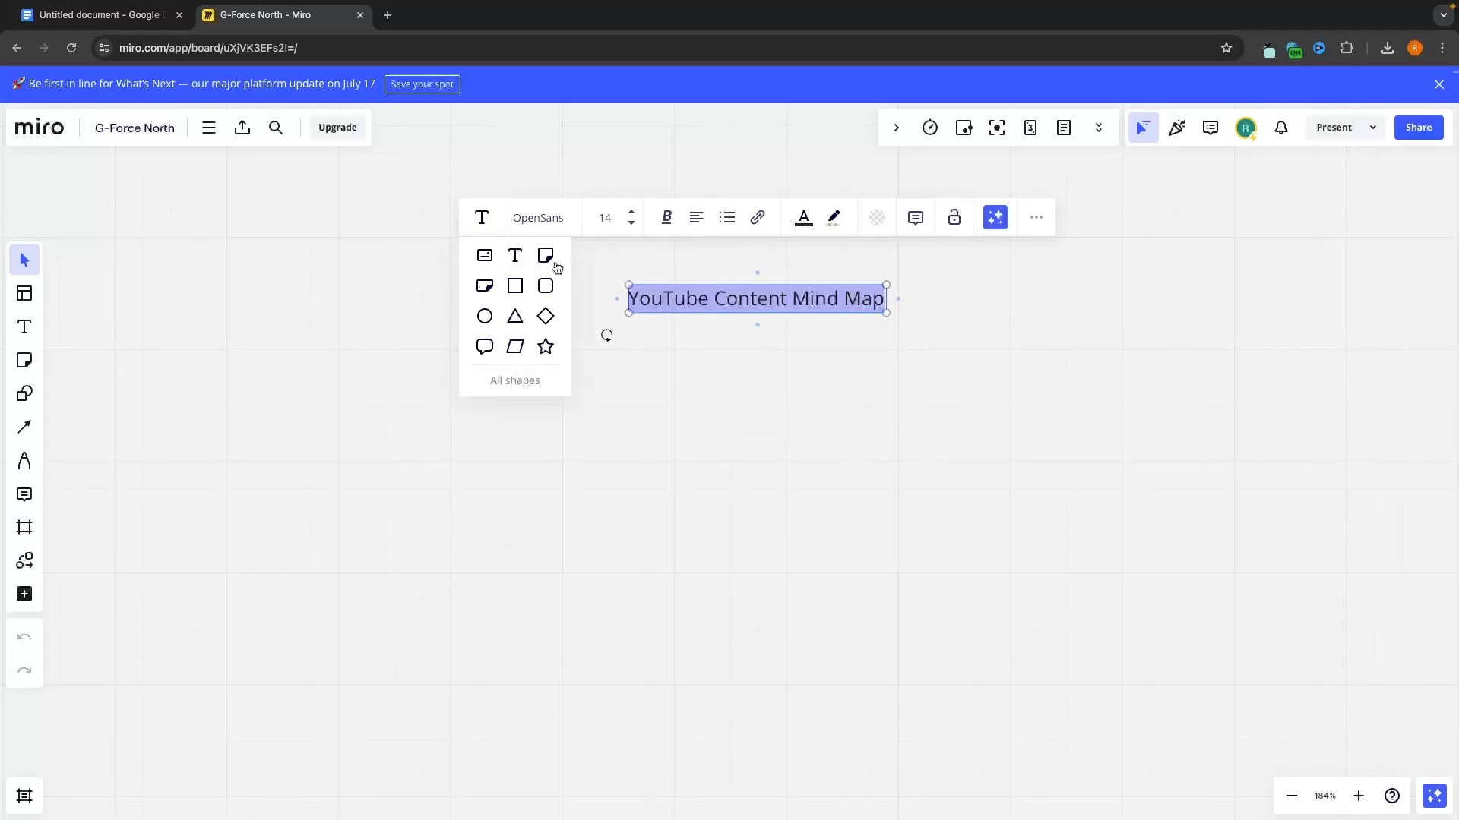
{"action": "left_click", "coordinate": [548, 256]}
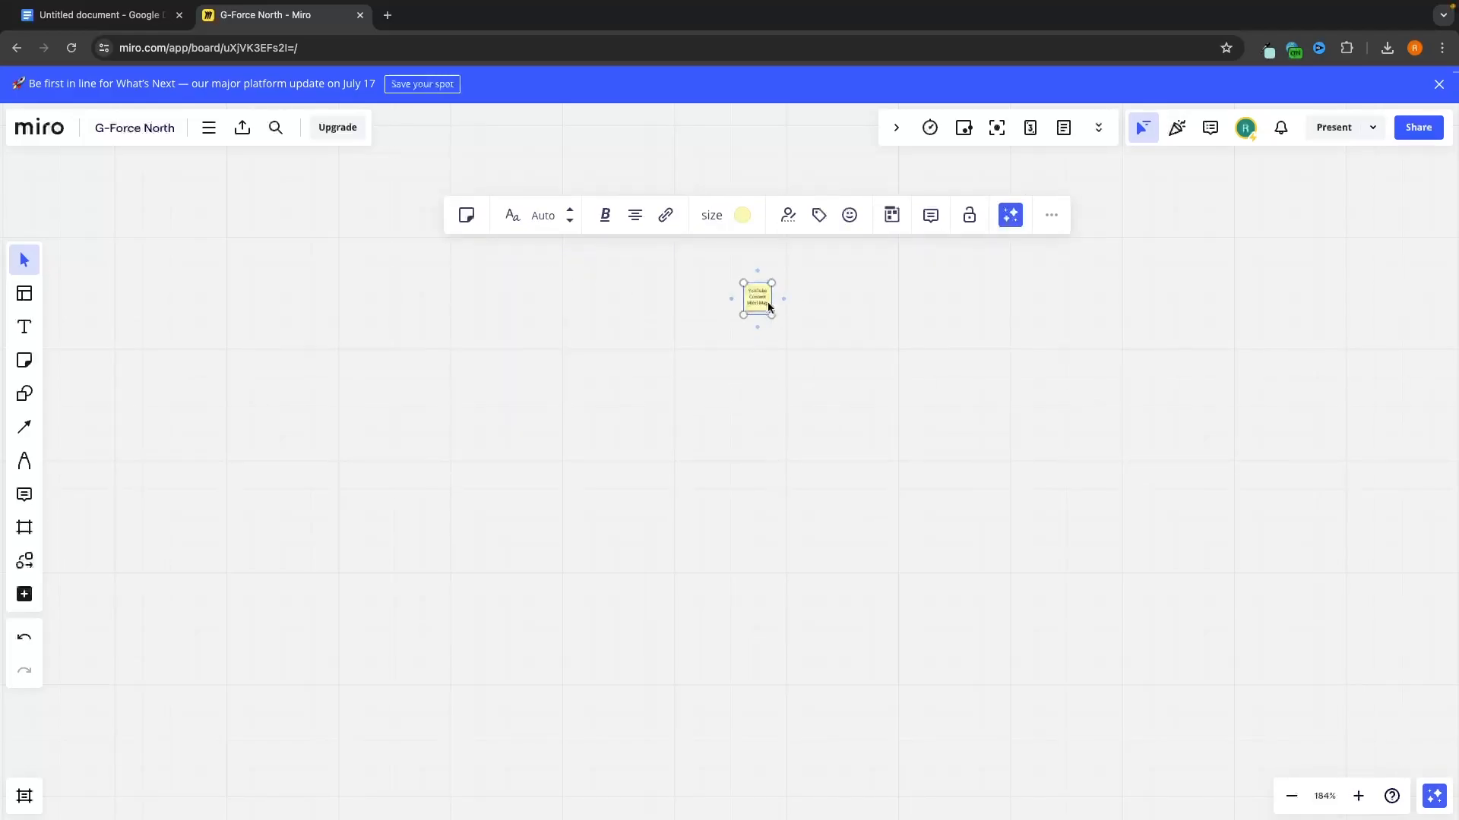
{"action": "left_click", "coordinate": [509, 215]}
{"action": "left_click", "coordinate": [544, 278]}
{"action": "left_click", "coordinate": [520, 216]}
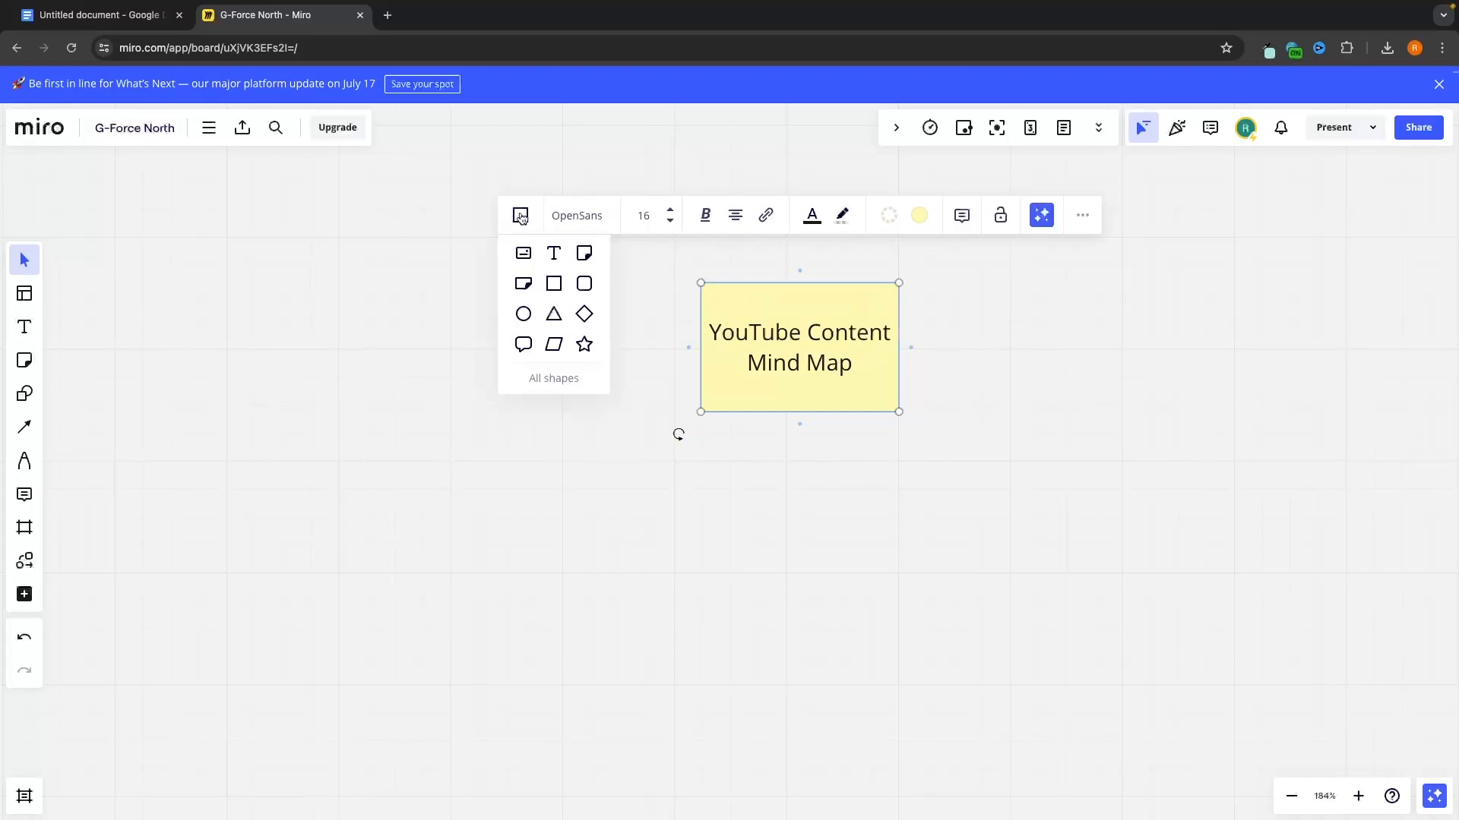
{"action": "left_click", "coordinate": [588, 290]}
{"action": "left_click", "coordinate": [521, 215]}
{"action": "left_click", "coordinate": [523, 313]}
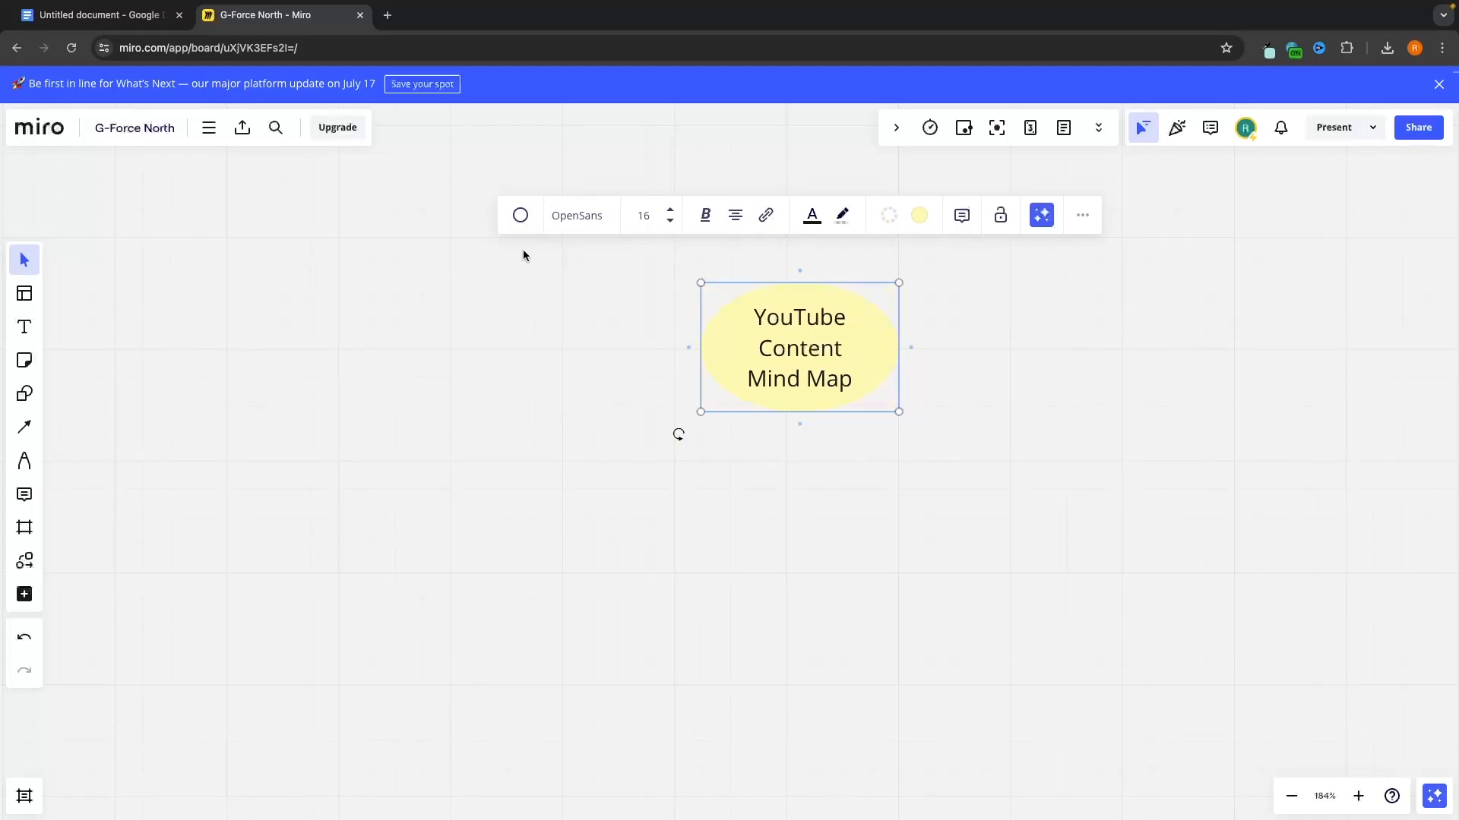
{"action": "left_click", "coordinate": [520, 216]}
{"action": "left_click", "coordinate": [555, 314]}
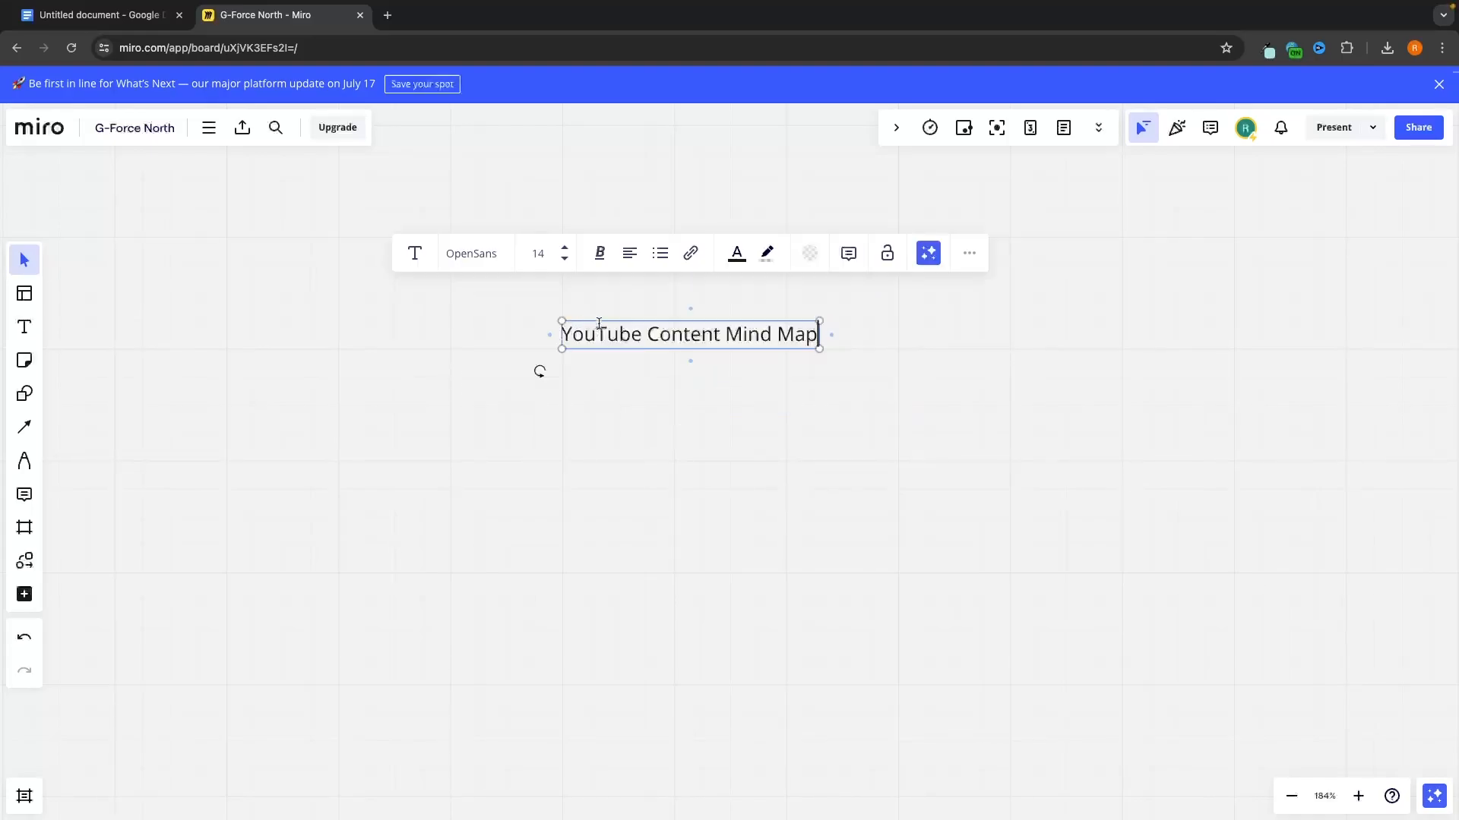
Step: Try the Gravitas One font on the whole title and settle on Fredoka One
{"action": "double_click", "coordinate": [749, 327]}
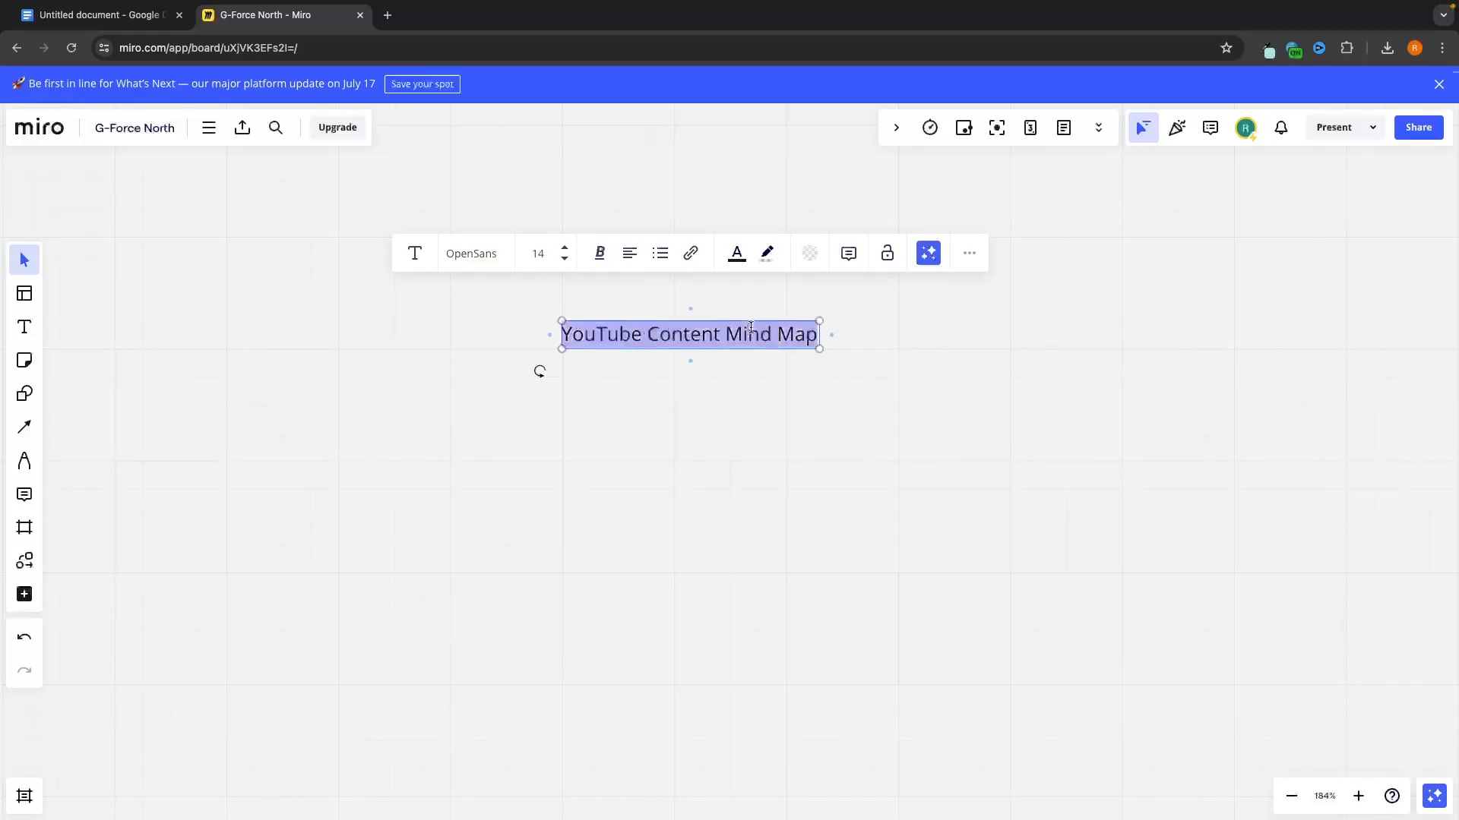
{"action": "left_click", "coordinate": [482, 257]}
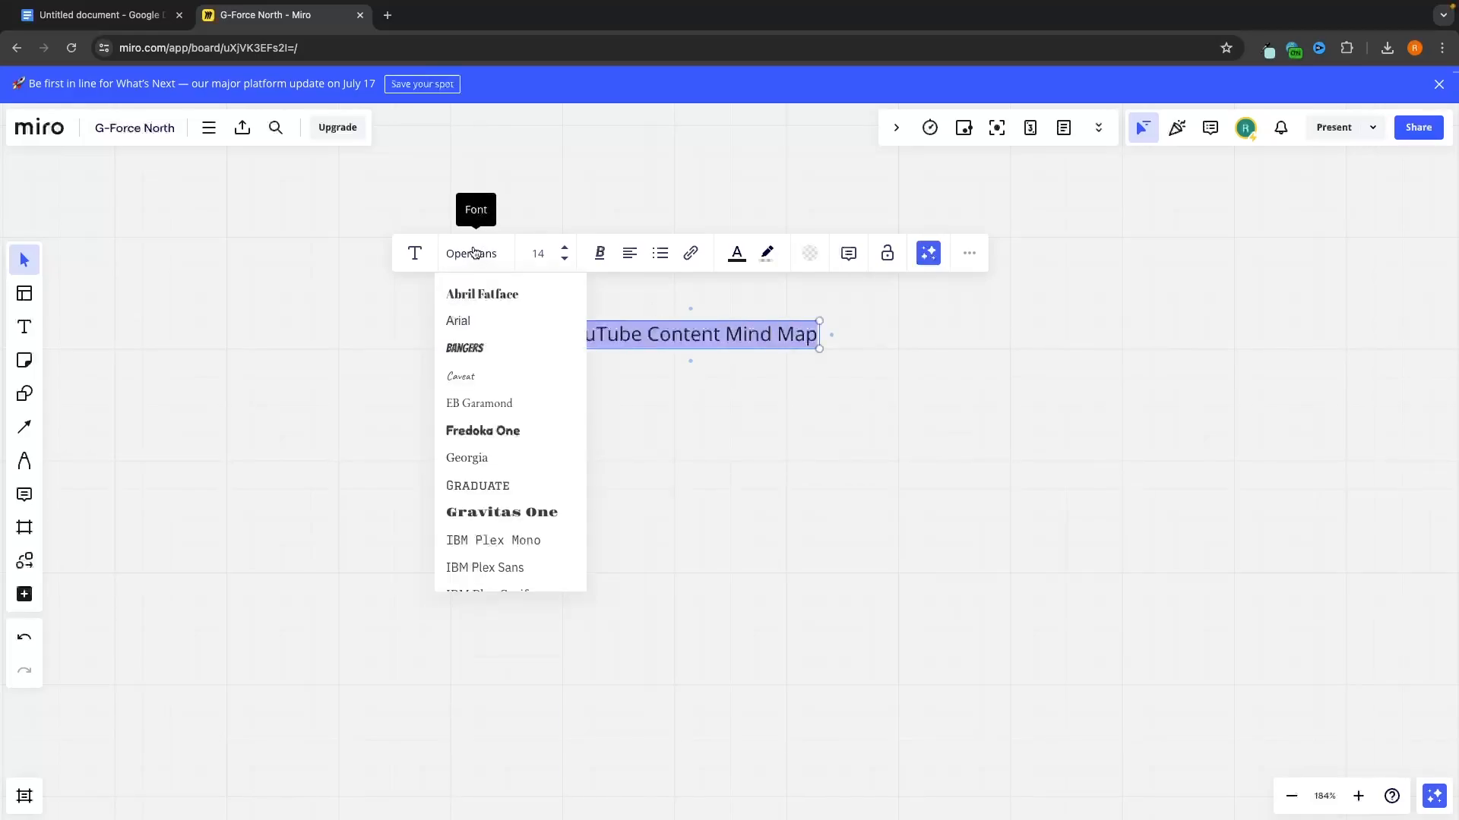
{"action": "left_click", "coordinate": [495, 431]}
{"action": "left_click", "coordinate": [486, 257]}
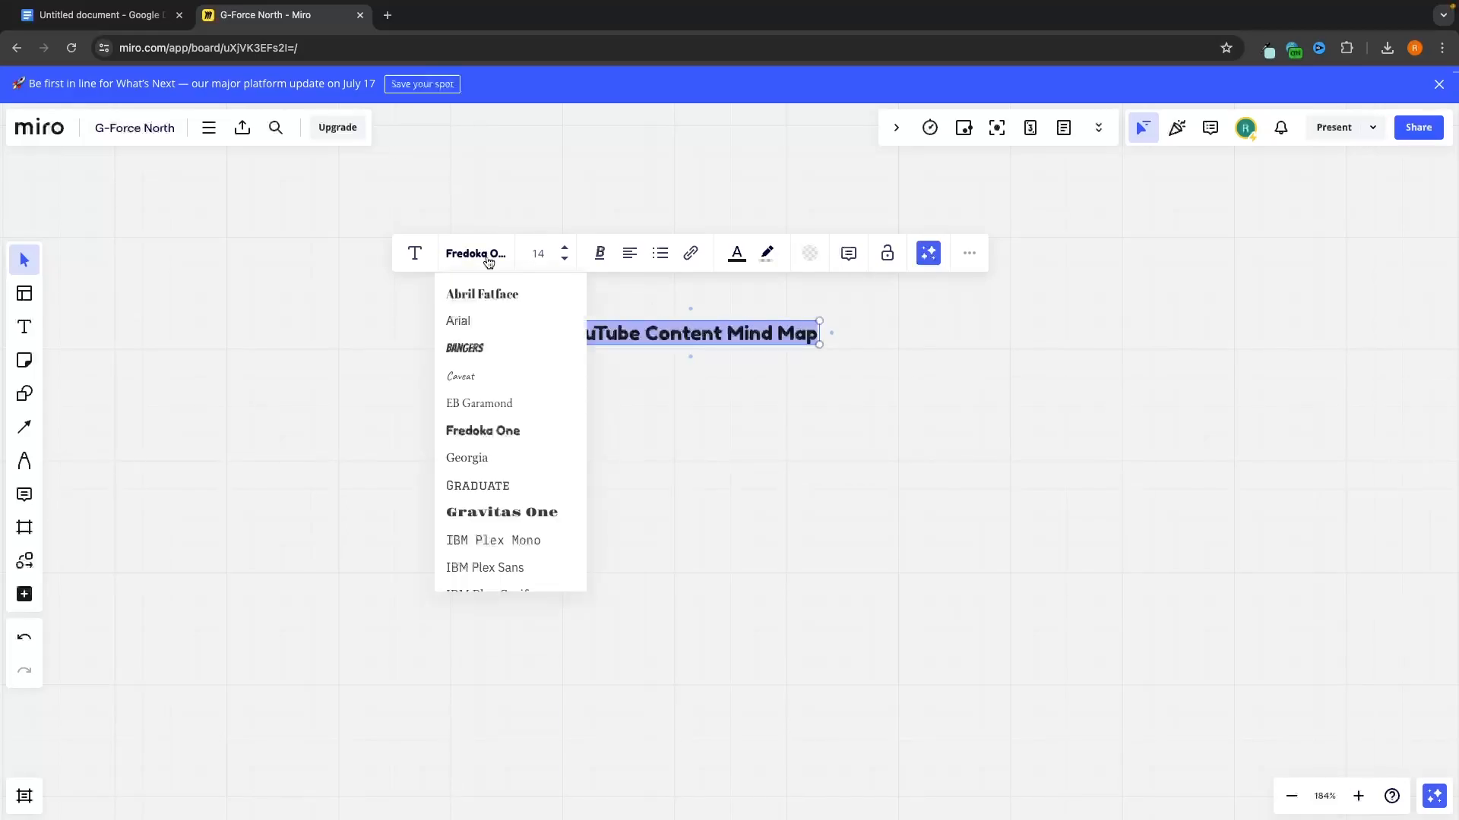
{"action": "left_click", "coordinate": [482, 515]}
{"action": "left_click", "coordinate": [535, 240]}
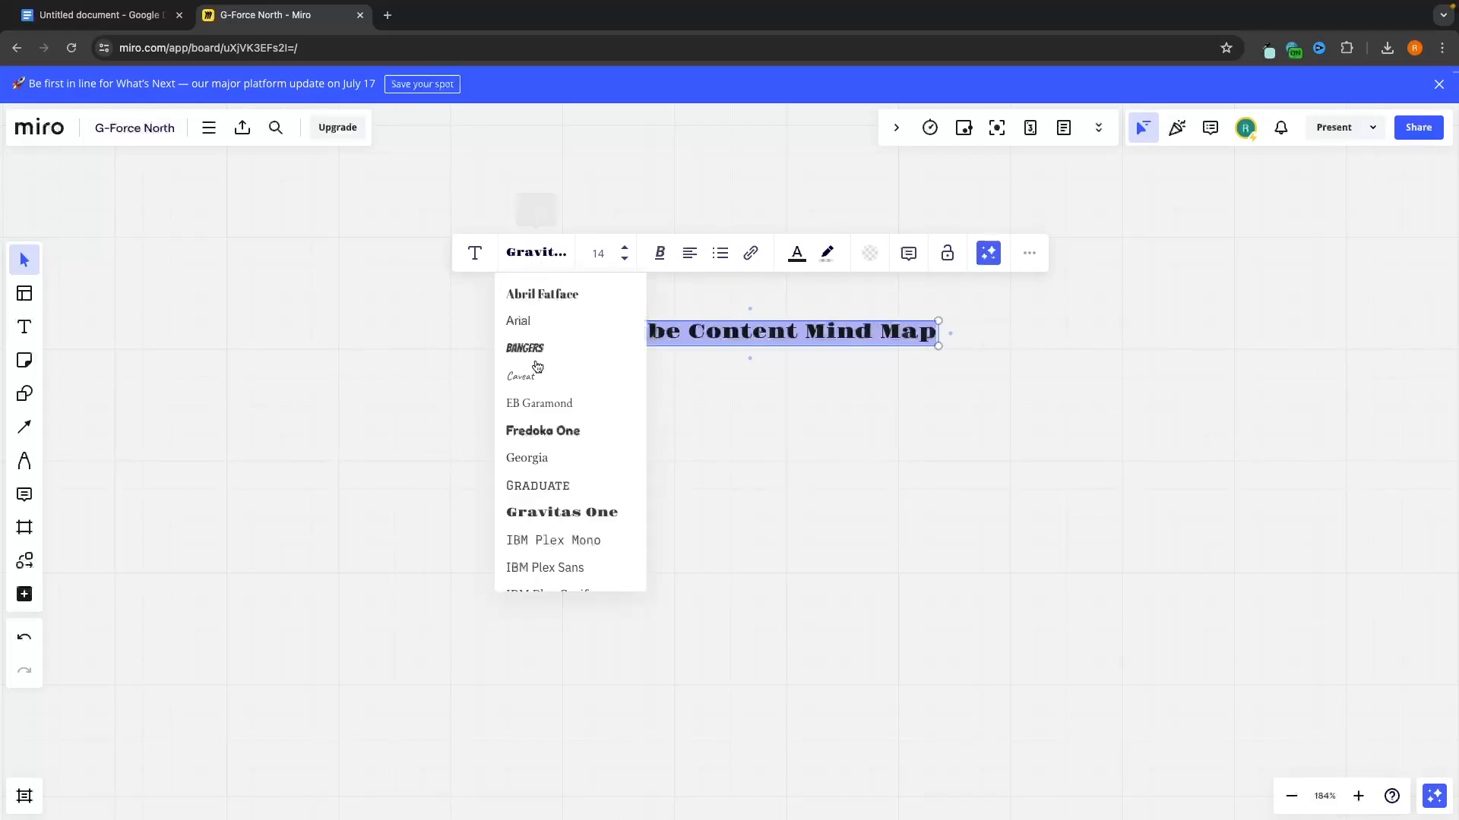
{"action": "scroll", "coordinate": [563, 368], "scroll_direction": "down", "scroll_amount": 2}
{"action": "left_click", "coordinate": [559, 318]}
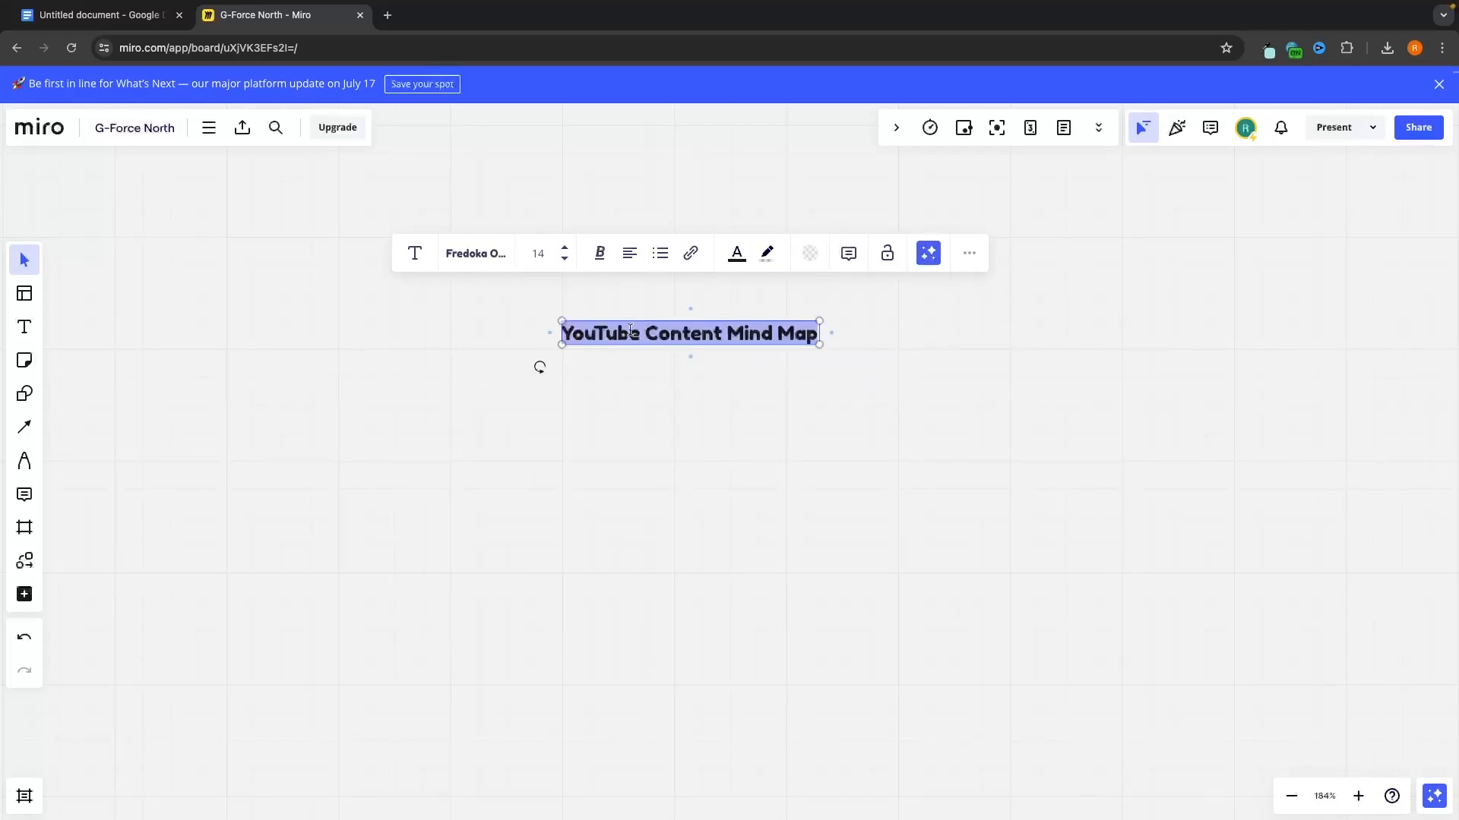
Step: Try font sizes 10, 288 and 144 on the title and settle on 18
{"action": "left_click", "coordinate": [539, 255]}
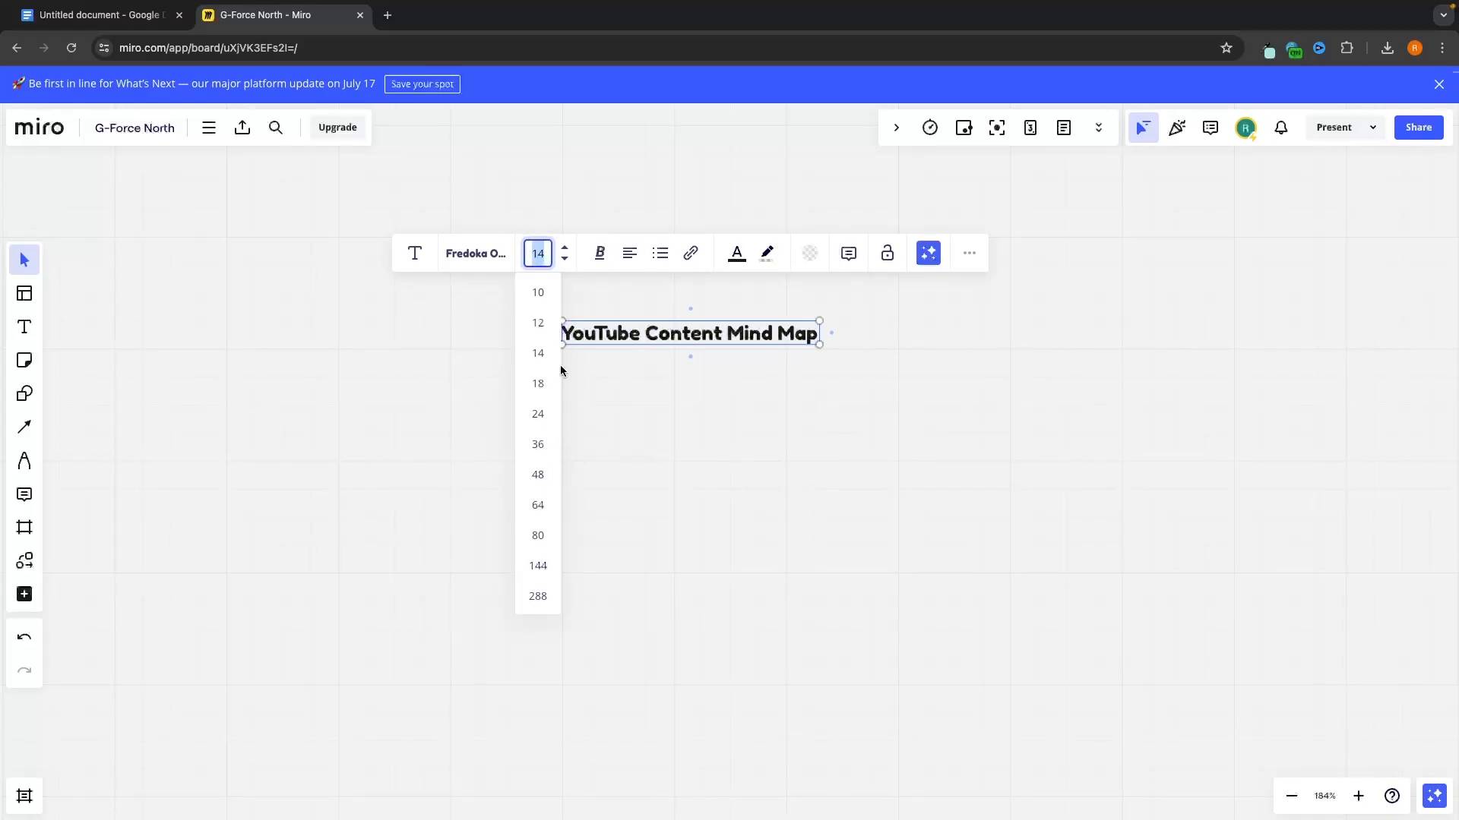
{"action": "left_click", "coordinate": [544, 294]}
{"action": "left_click", "coordinate": [501, 254]}
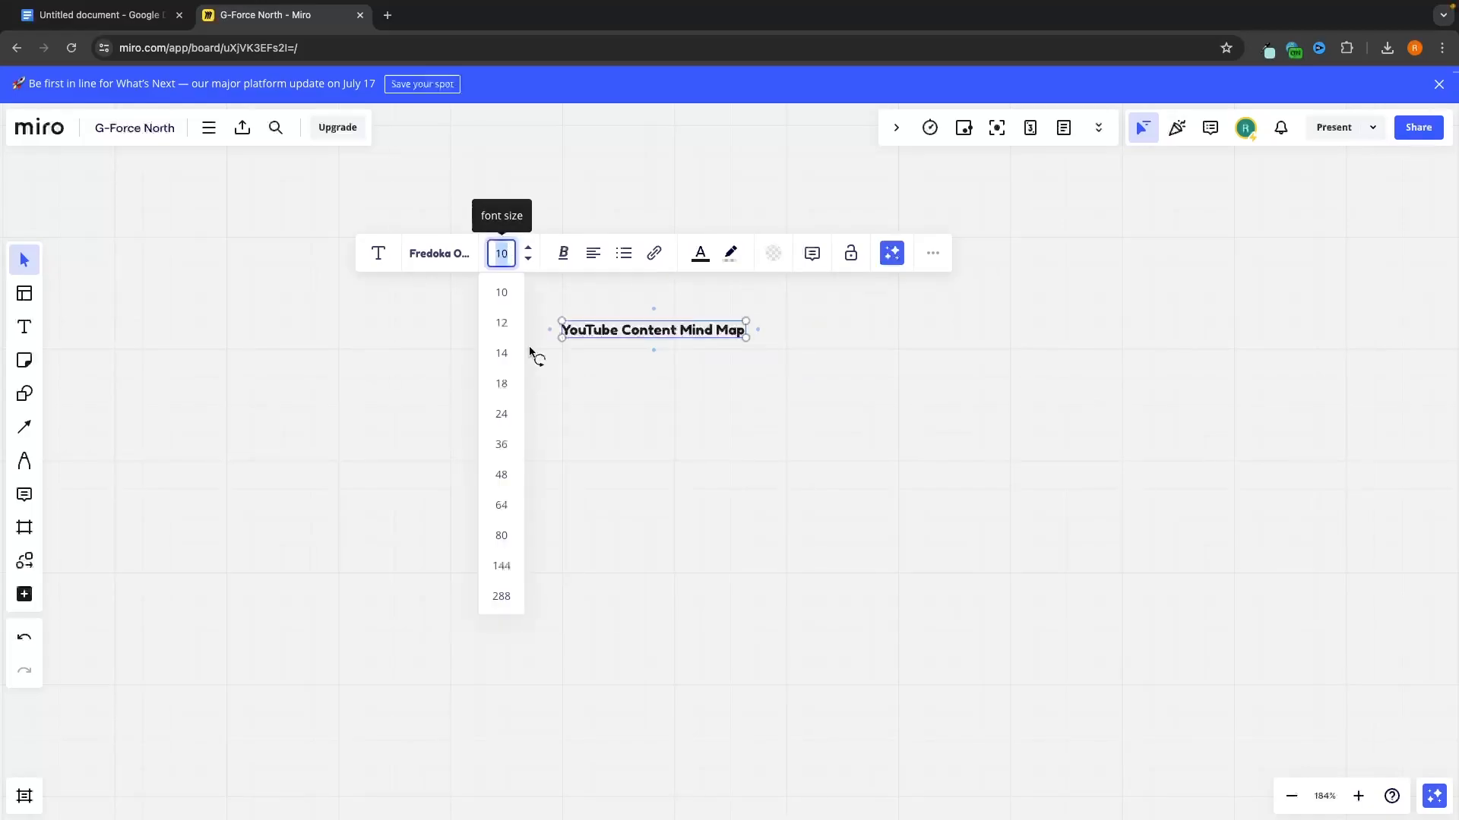
{"action": "left_click", "coordinate": [501, 596]}
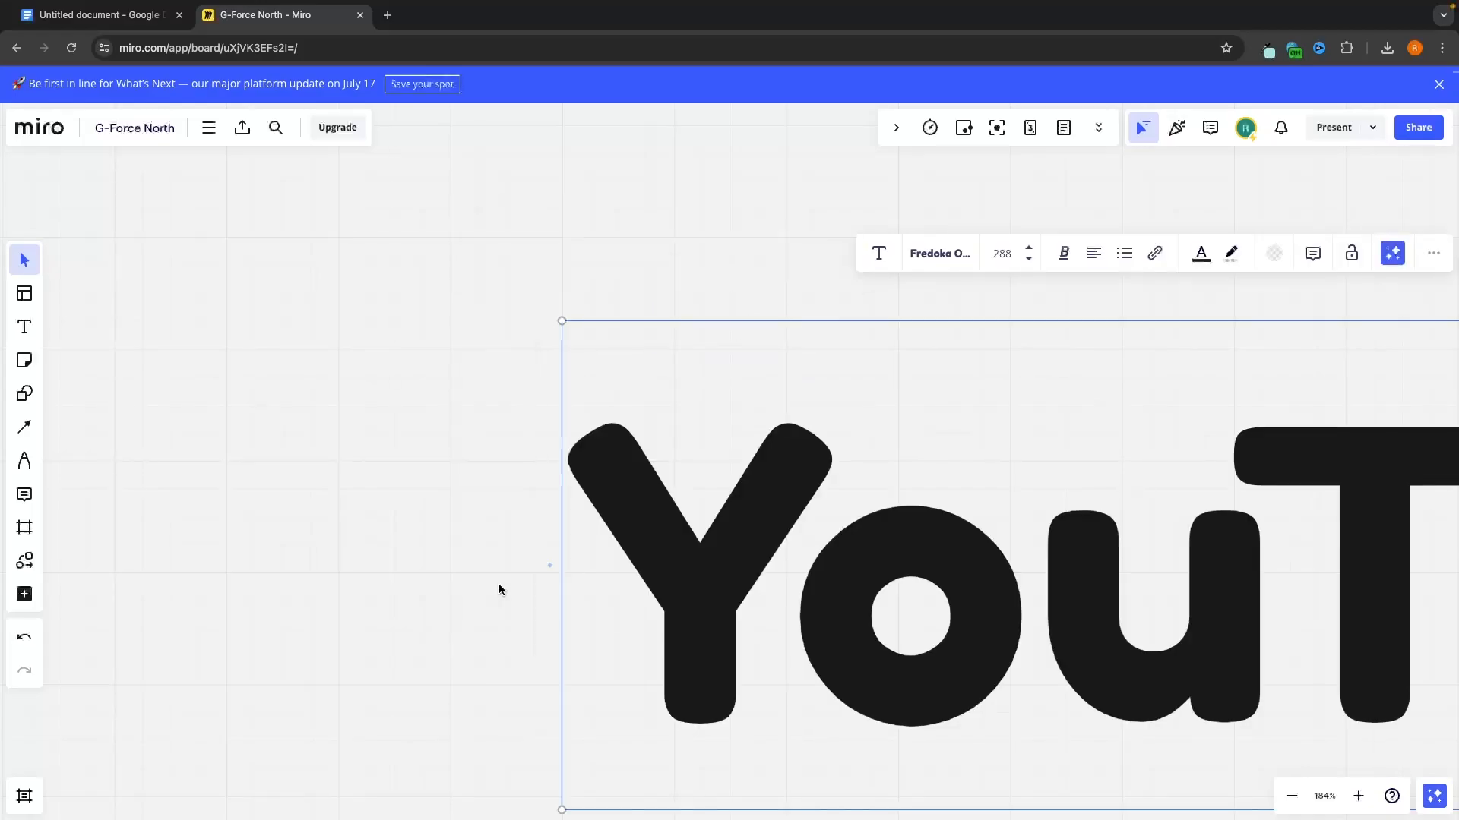
{"action": "left_click", "coordinate": [1015, 253]}
{"action": "left_click", "coordinate": [1025, 258]}
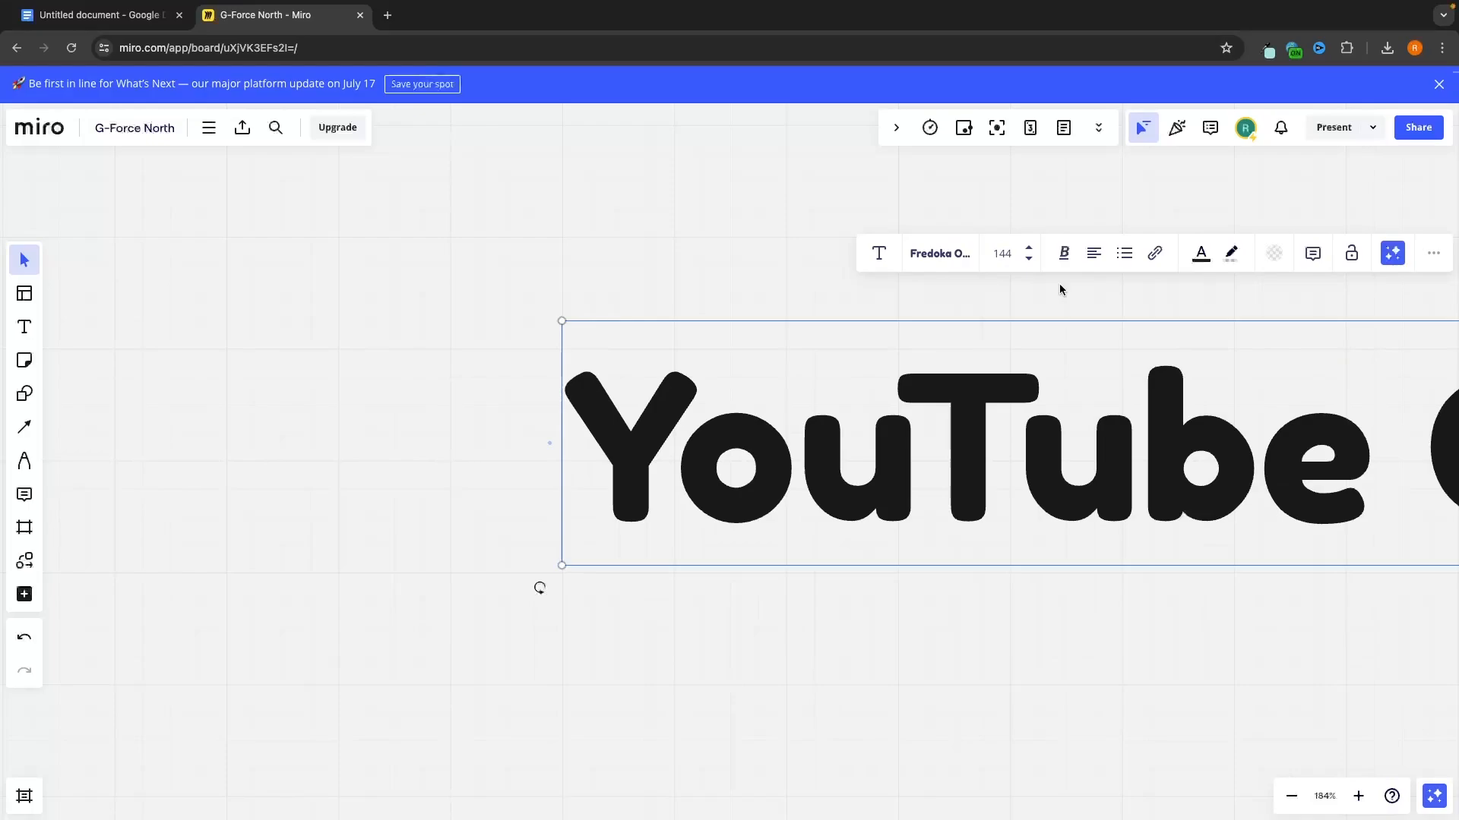
{"action": "left_click", "coordinate": [1002, 253]}
{"action": "left_click", "coordinate": [1002, 386]}
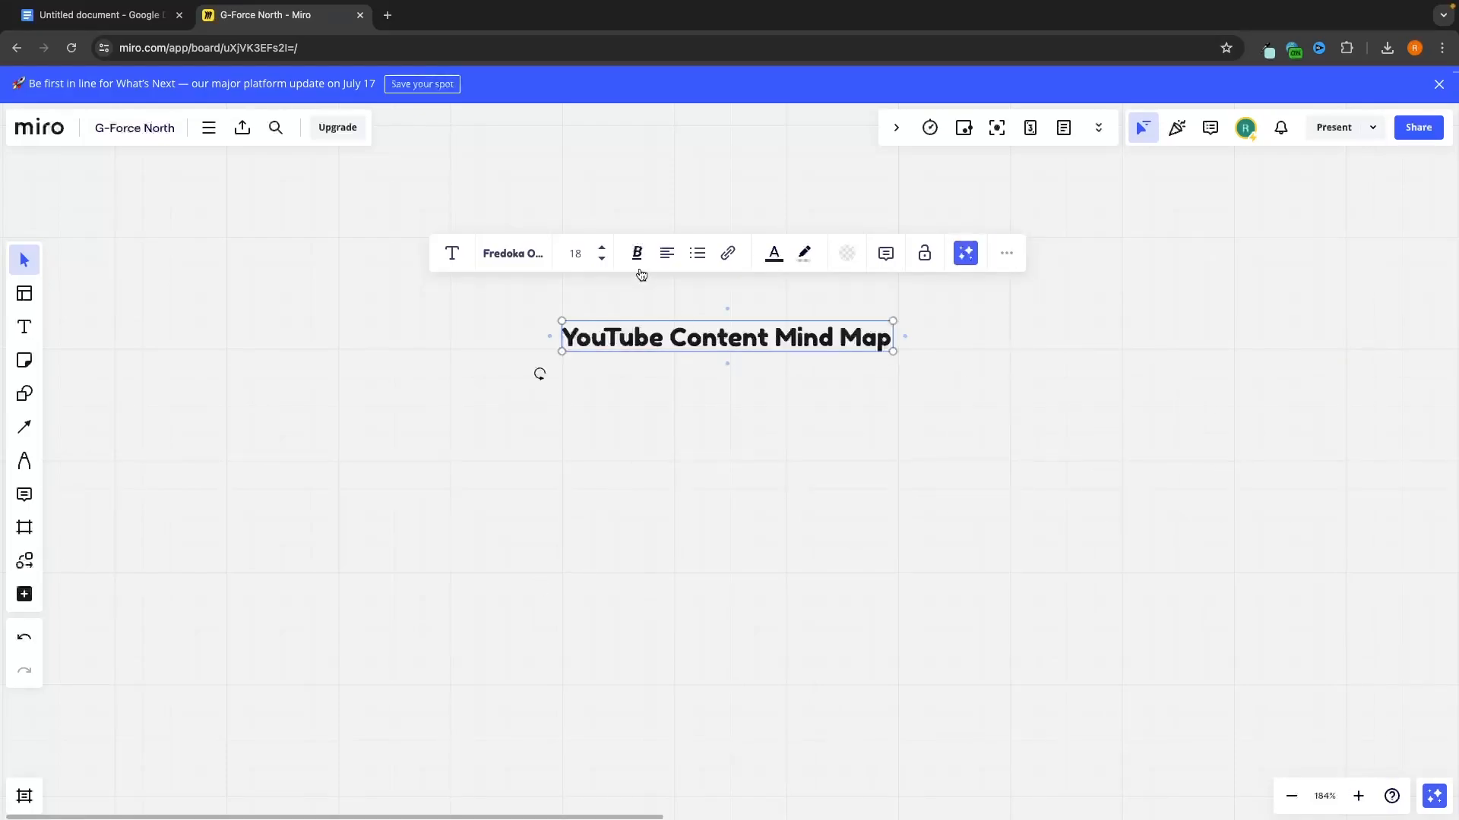
Step: Change the font of the entire title text to Arial
{"action": "key", "text": "ctrl+a"}
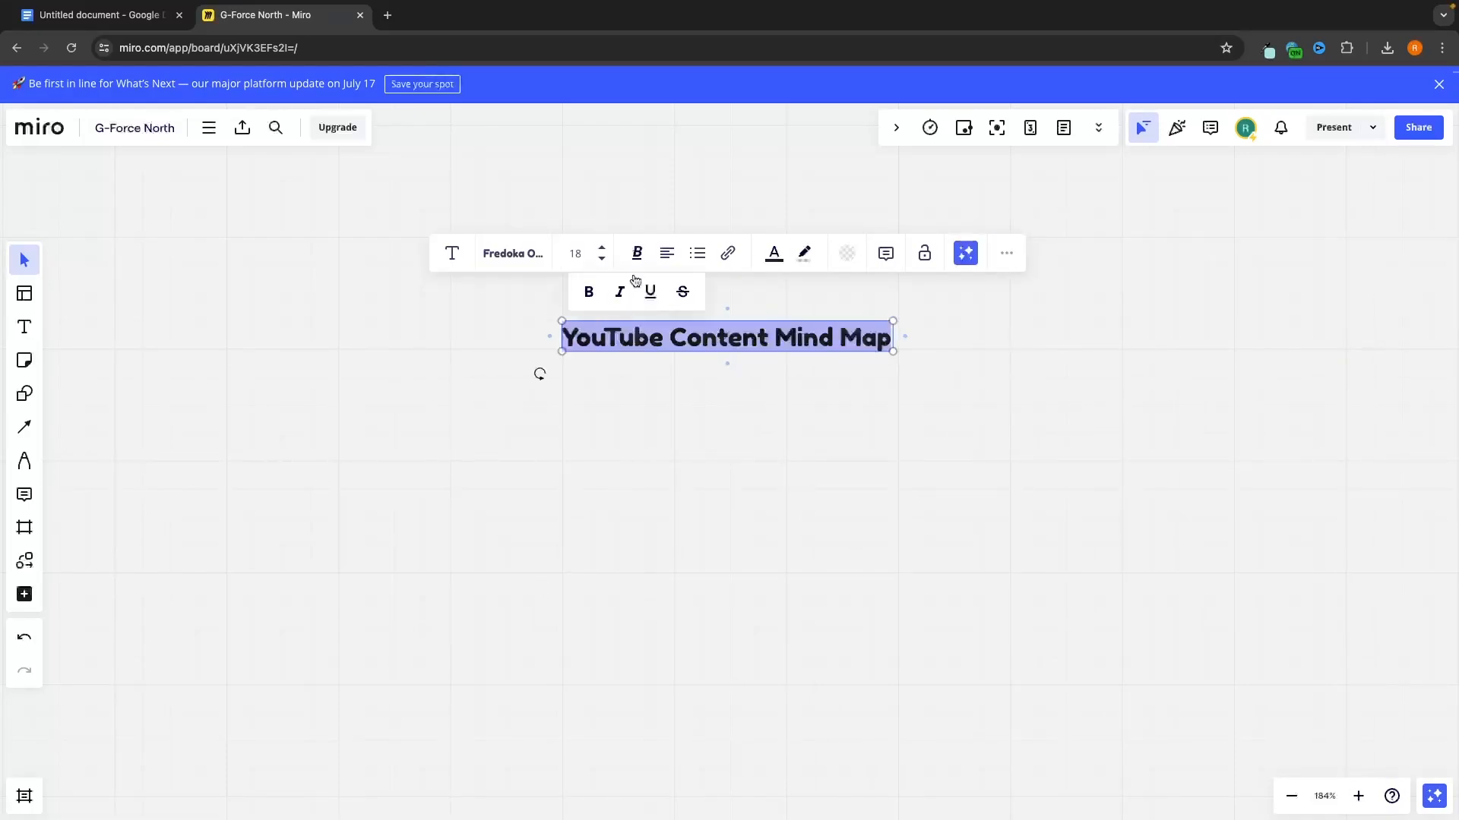
{"action": "left_click", "coordinate": [526, 260]}
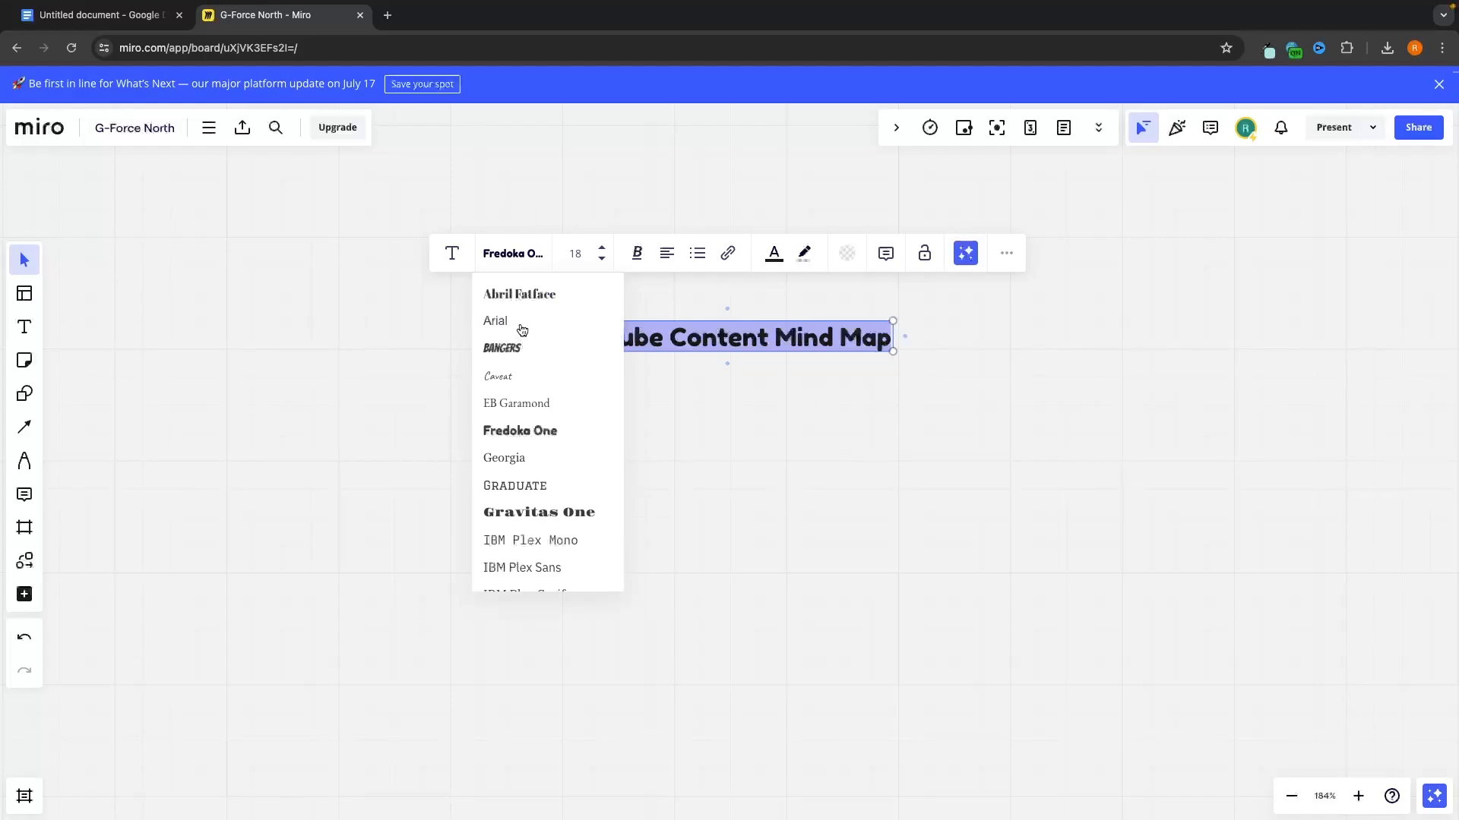
{"action": "left_click", "coordinate": [523, 323]}
Step: Make the title bold, trying it with italic as well and removing the italic style
{"action": "left_click", "coordinate": [629, 252]}
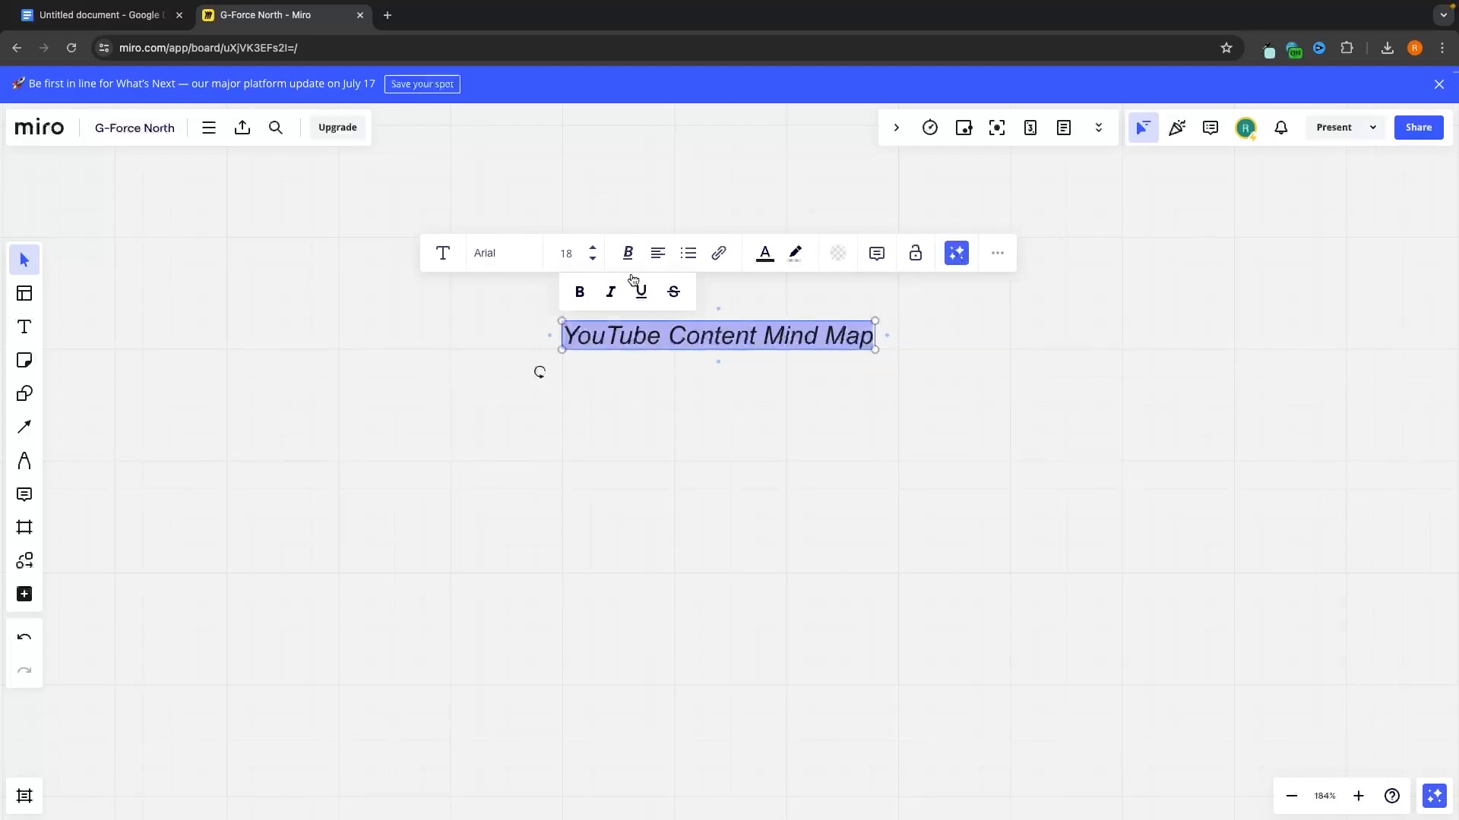
{"action": "left_click", "coordinate": [576, 297]}
{"action": "left_click", "coordinate": [635, 254]}
{"action": "left_click", "coordinate": [627, 291]}
{"action": "left_click", "coordinate": [636, 255]}
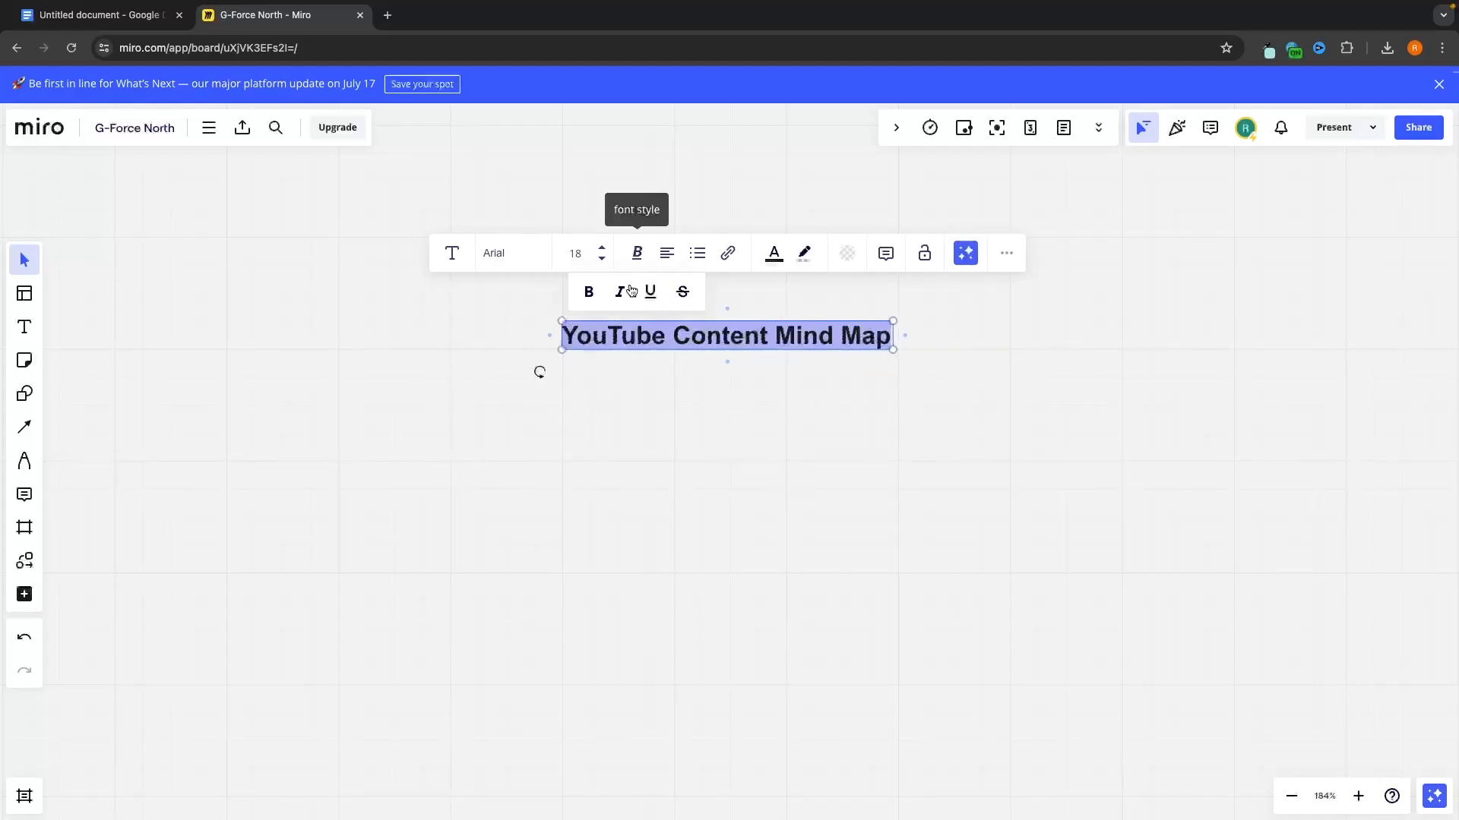
{"action": "left_click", "coordinate": [624, 295]}
{"action": "left_click", "coordinate": [636, 253]}
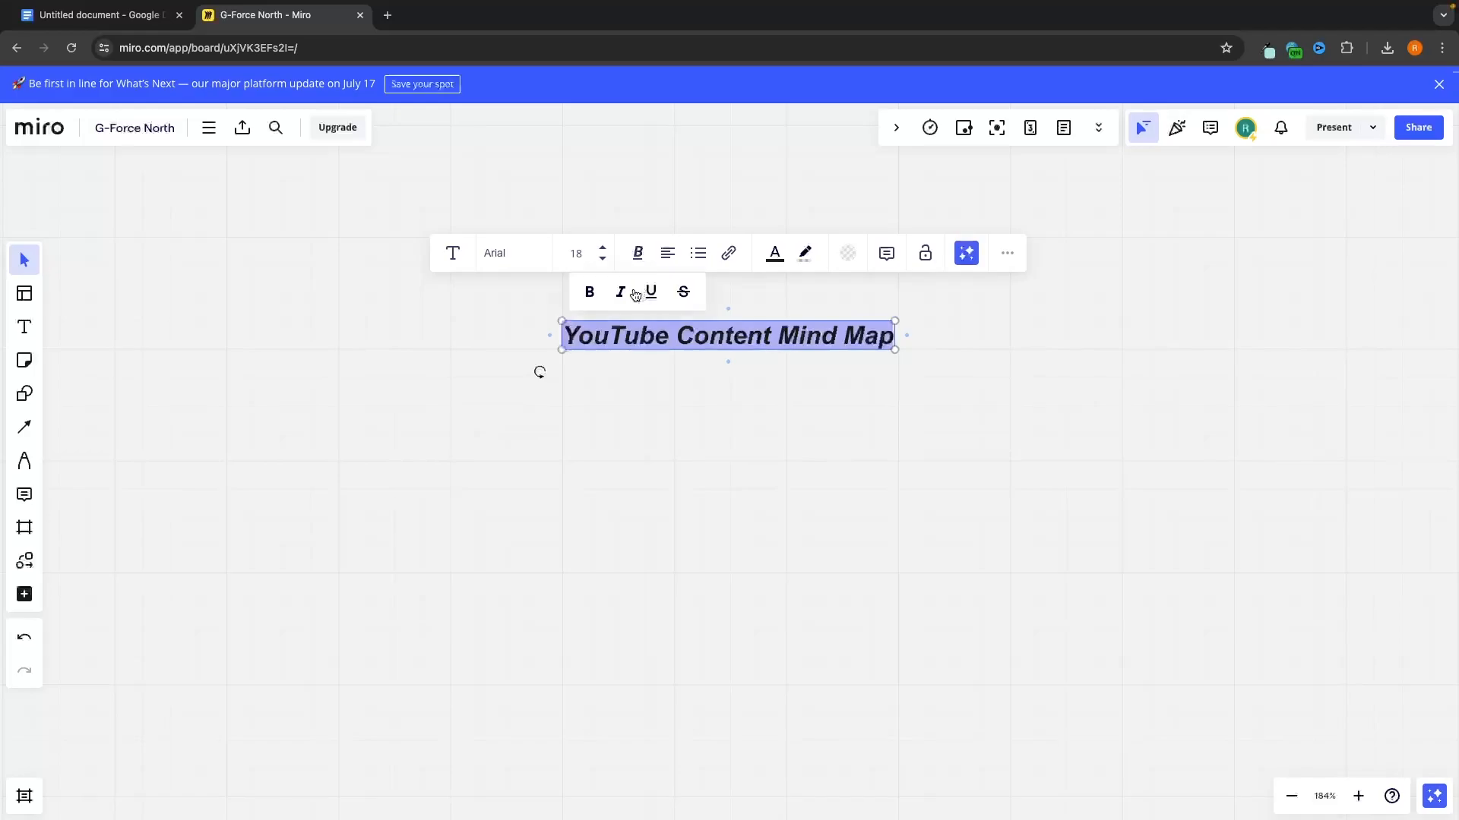
{"action": "left_click", "coordinate": [627, 293]}
Step: Underline the title, and try strikethrough on it before removing the strikethrough
{"action": "left_click", "coordinate": [637, 253]}
{"action": "left_click", "coordinate": [655, 293]}
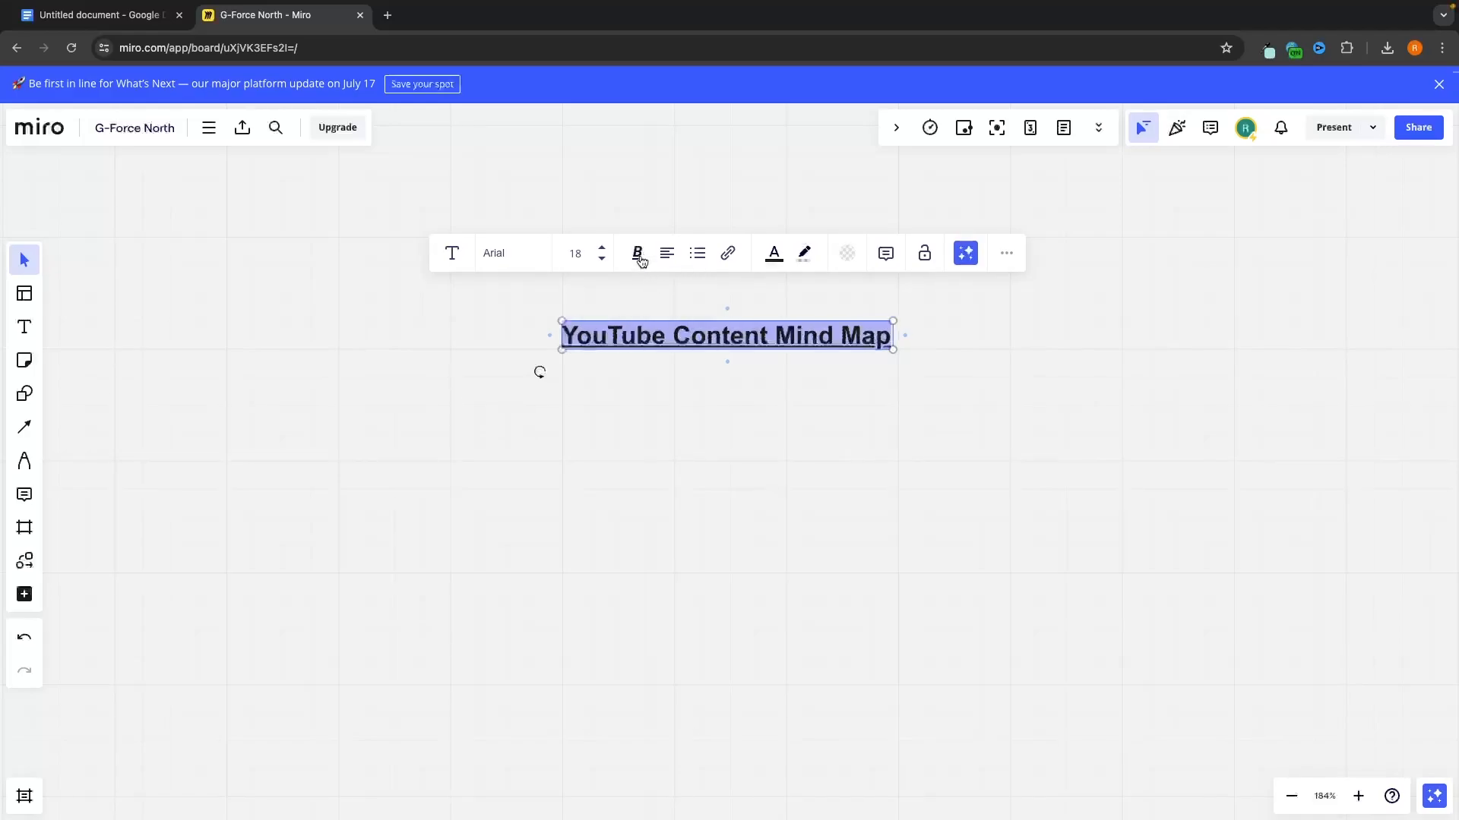
{"action": "left_click", "coordinate": [637, 253]}
{"action": "left_click", "coordinate": [682, 292]}
{"action": "left_click", "coordinate": [638, 254]}
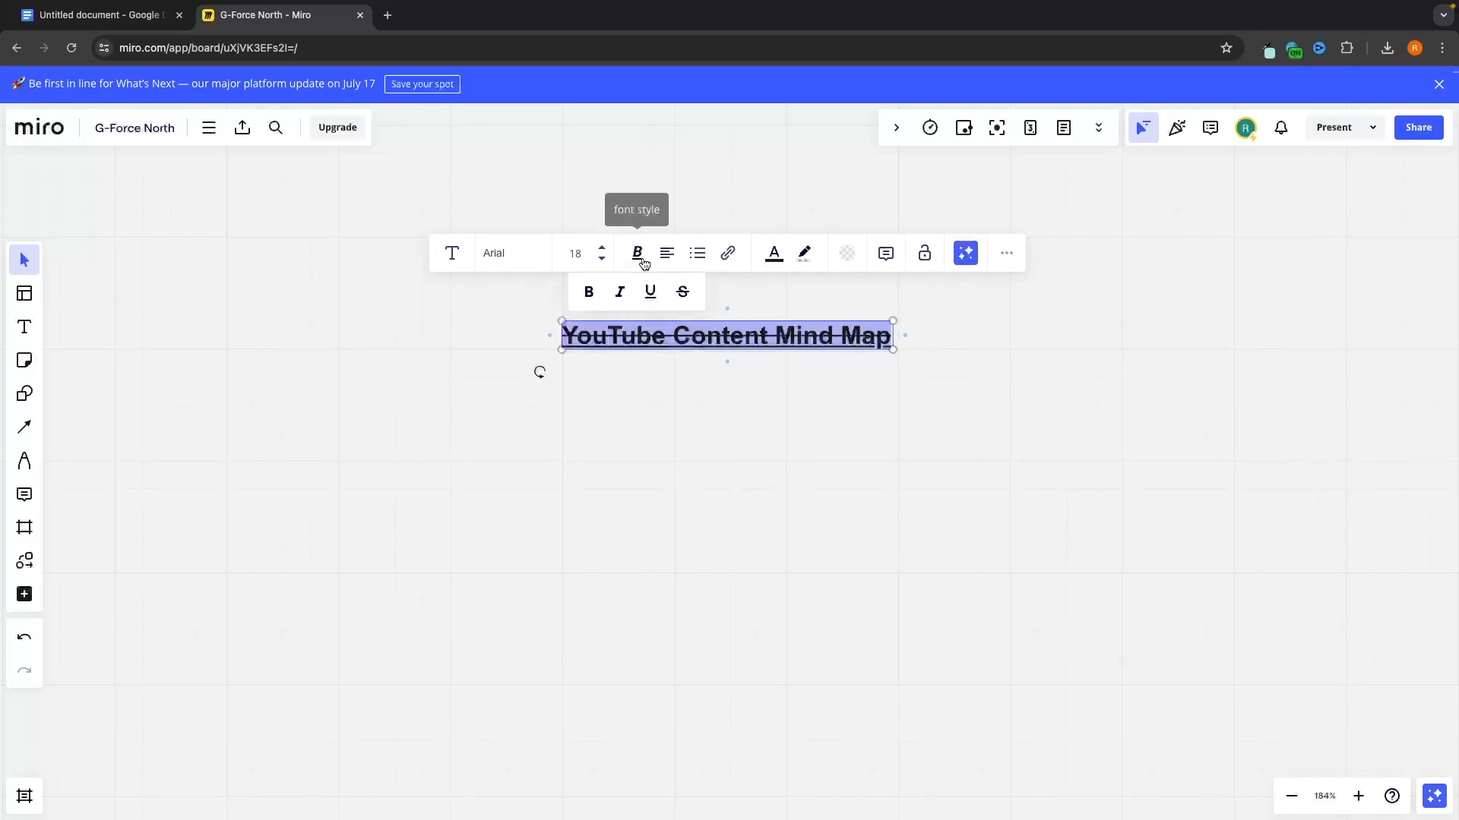
{"action": "left_click", "coordinate": [680, 293]}
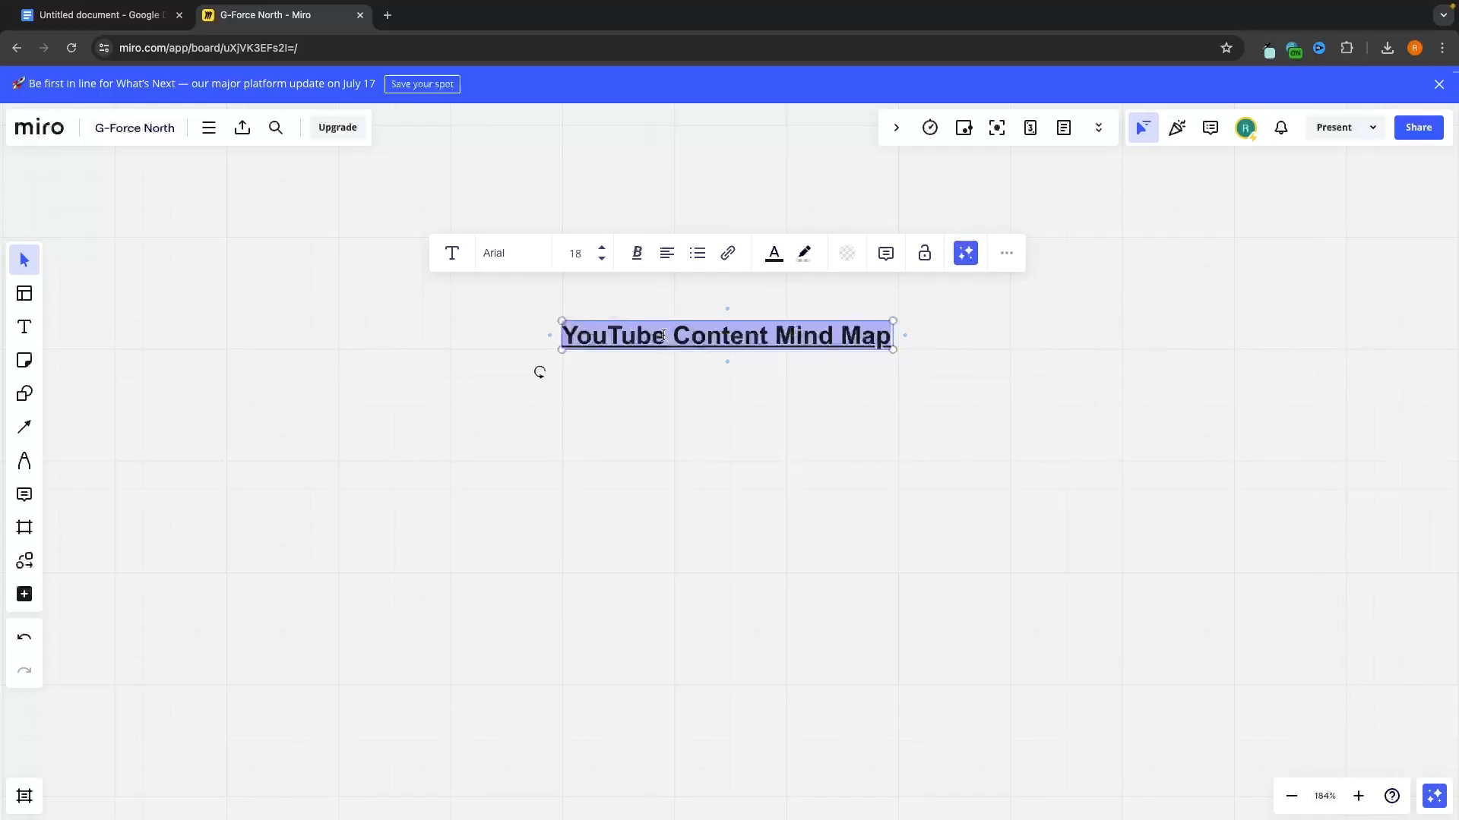
Step: Try centre and right alignment on the title text and settle on centre alignment
{"action": "left_click", "coordinate": [667, 253]}
{"action": "left_click", "coordinate": [668, 288]}
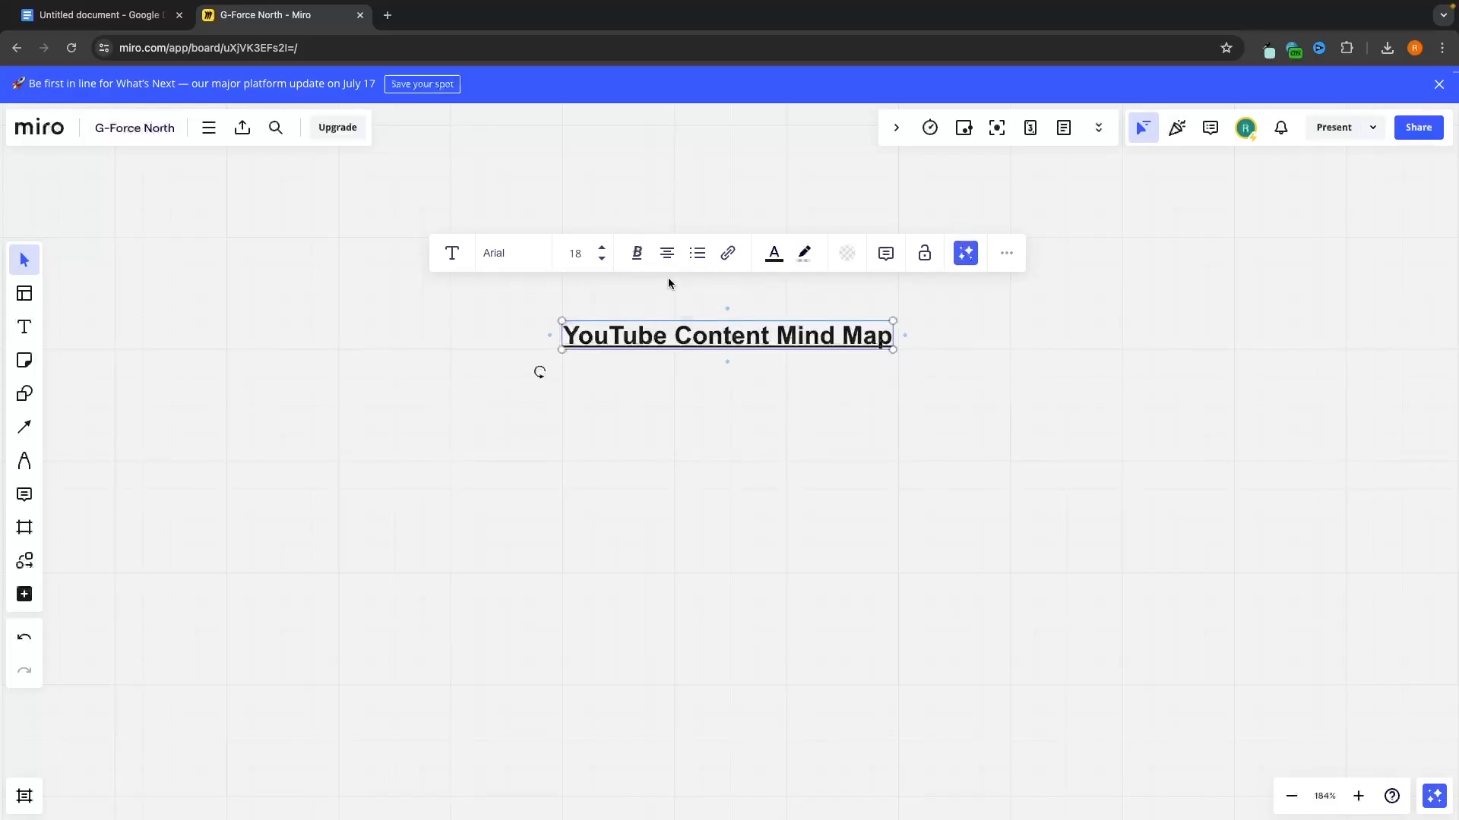
{"action": "left_click", "coordinate": [667, 253]}
{"action": "left_click", "coordinate": [693, 292]}
{"action": "left_click", "coordinate": [668, 253]}
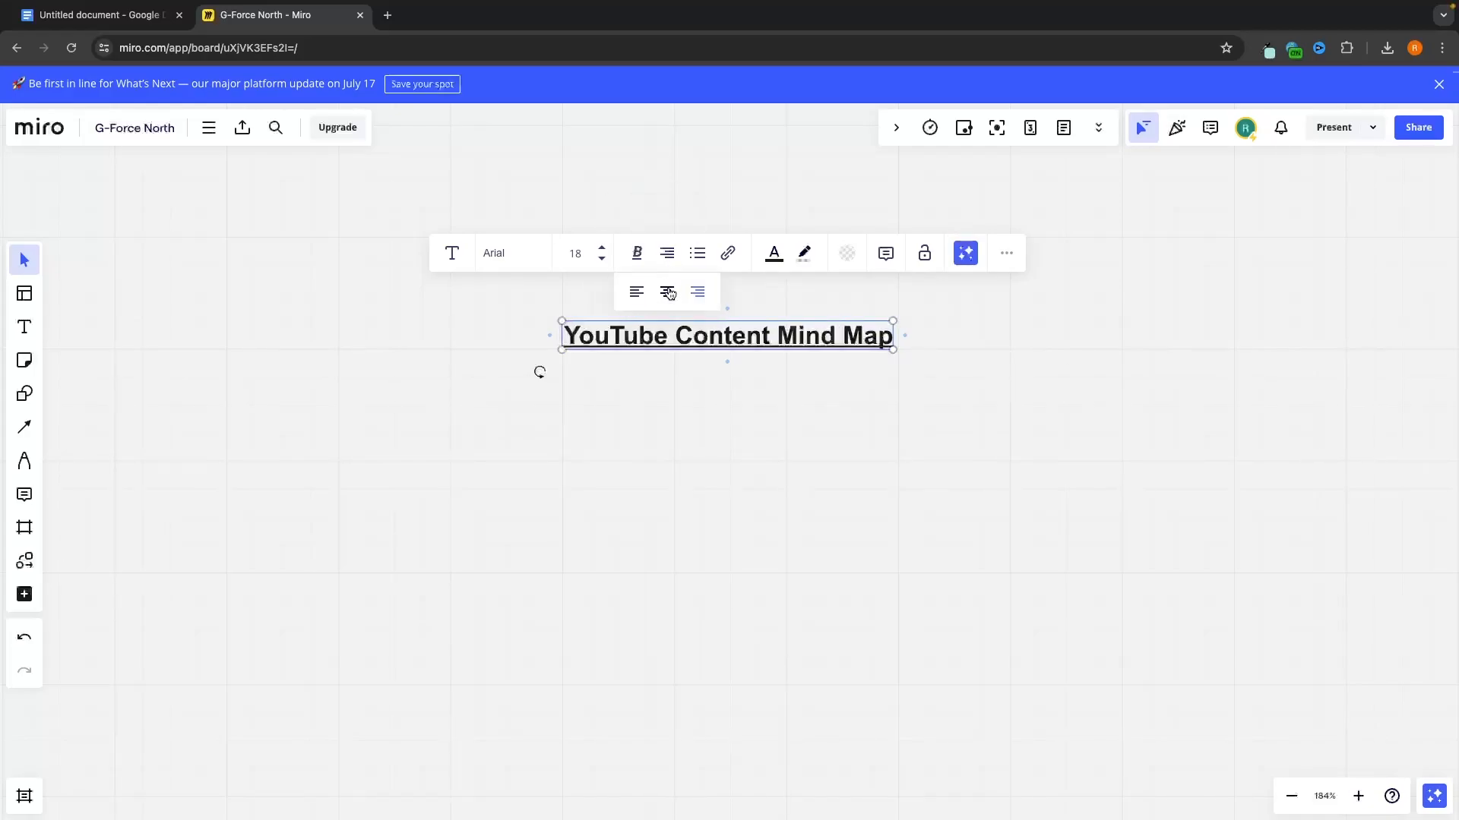
{"action": "left_click", "coordinate": [667, 292]}
{"action": "left_click", "coordinate": [667, 253]}
{"action": "left_click", "coordinate": [736, 347]}
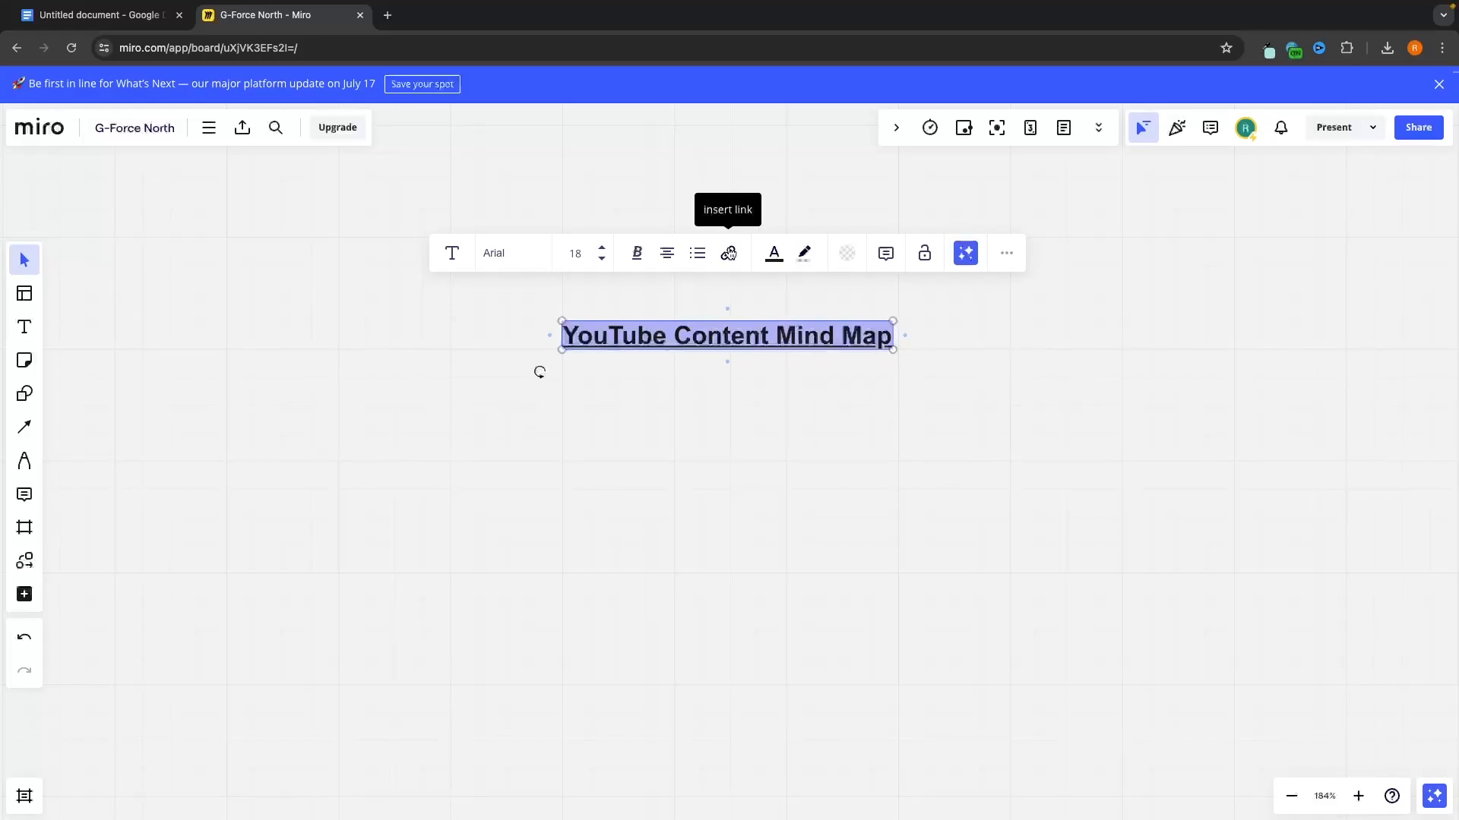
{"action": "left_click", "coordinate": [728, 254]}
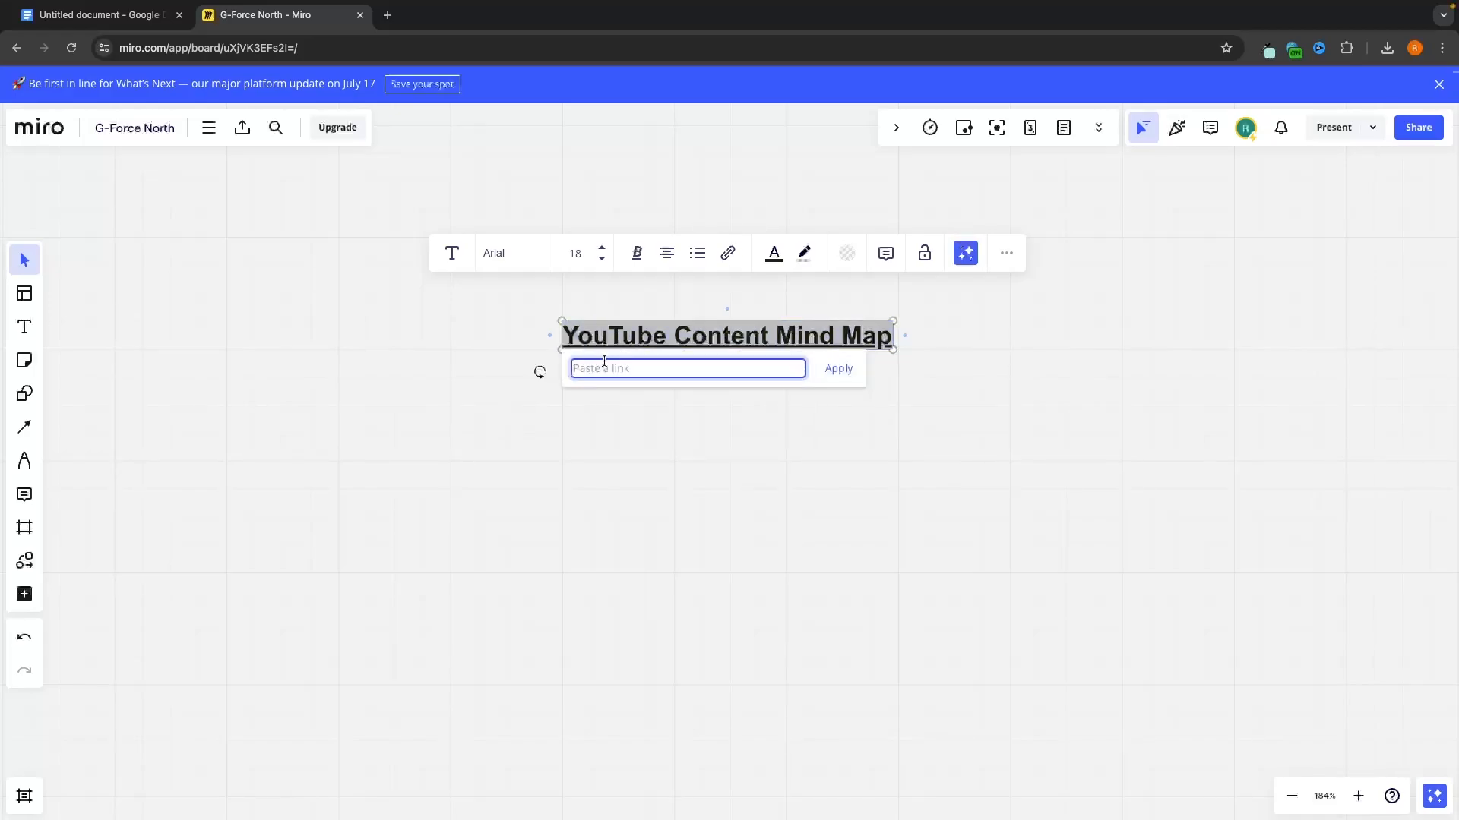
{"action": "type", "text": "https://www.wikipedia.org/"}
{"action": "left_click", "coordinate": [839, 369]}
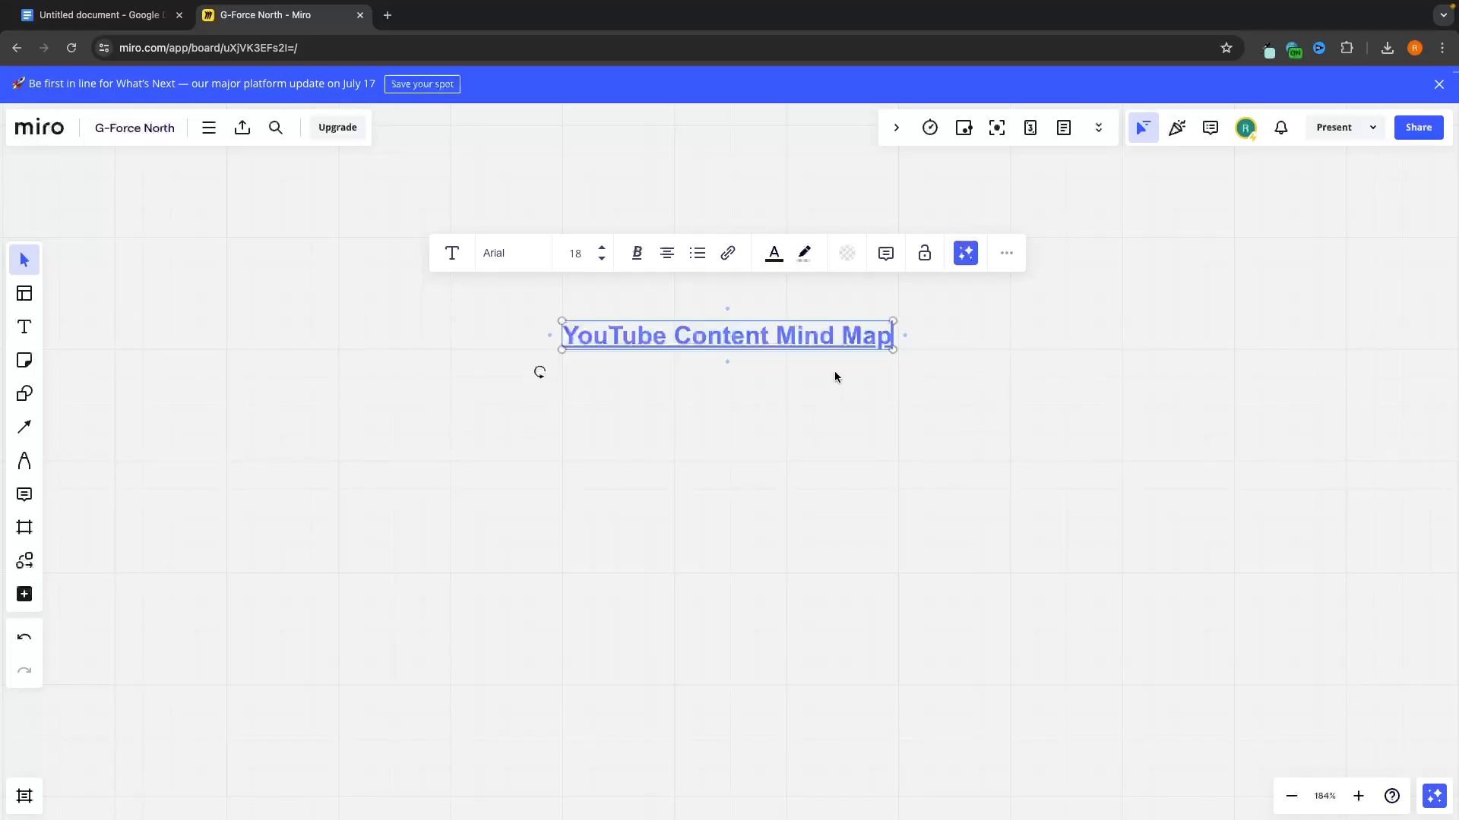
Step: Test the title's Wikipedia link, return to the board, and remove the link from the title
{"action": "left_click", "coordinate": [663, 370]}
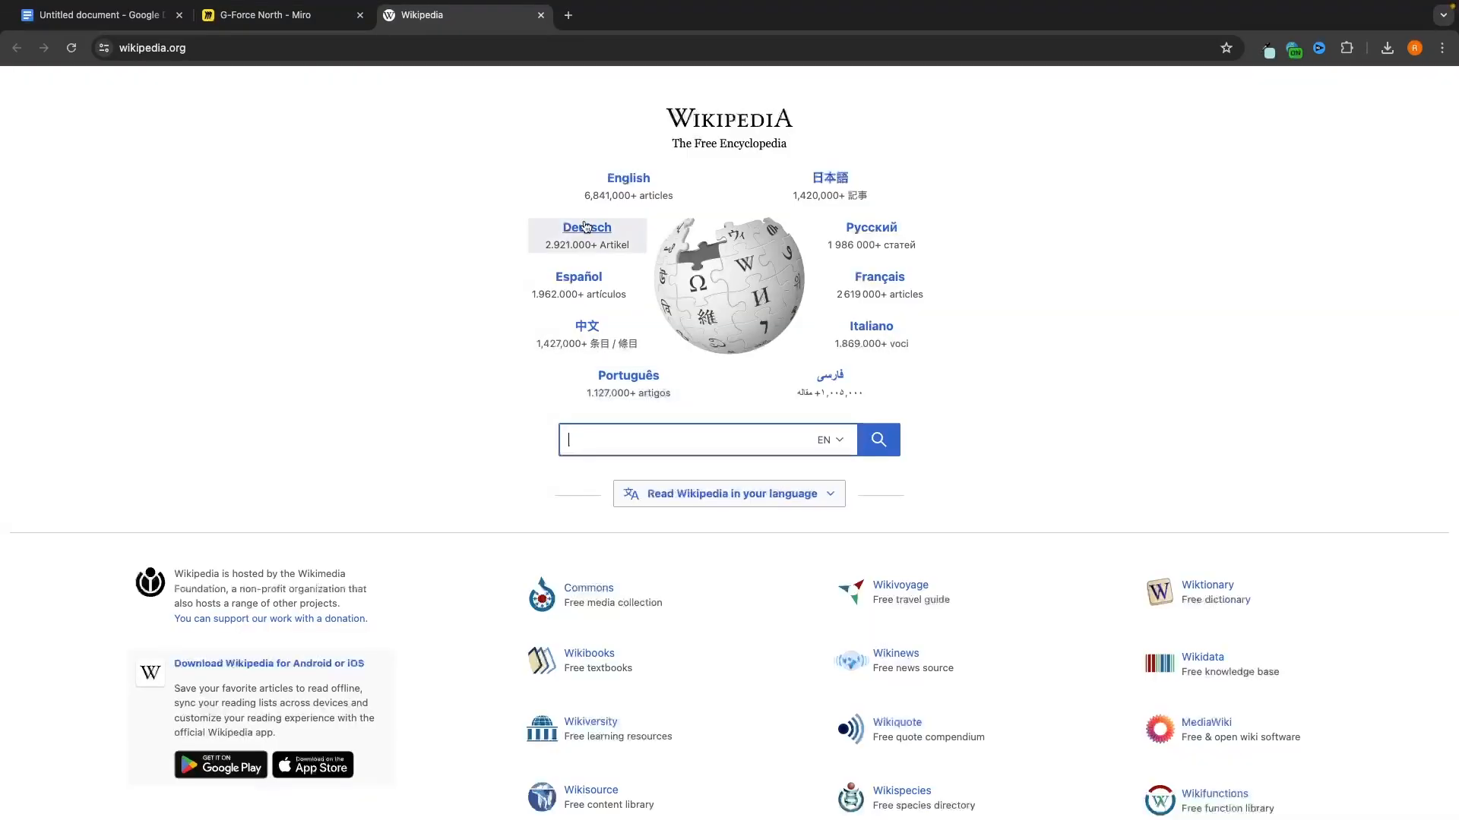
{"action": "key", "text": "ctrl+w"}
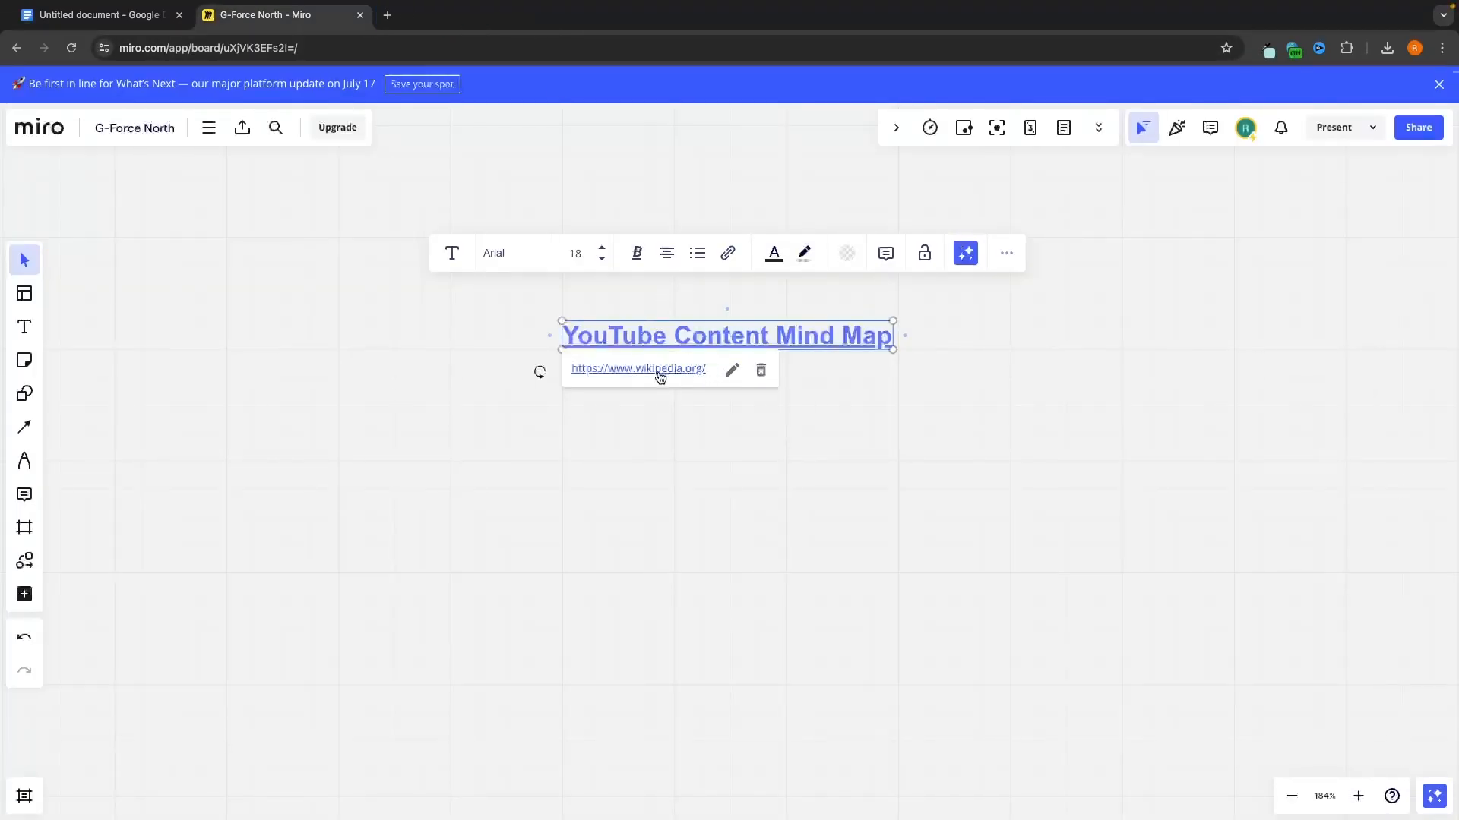
{"action": "left_click", "coordinate": [762, 371]}
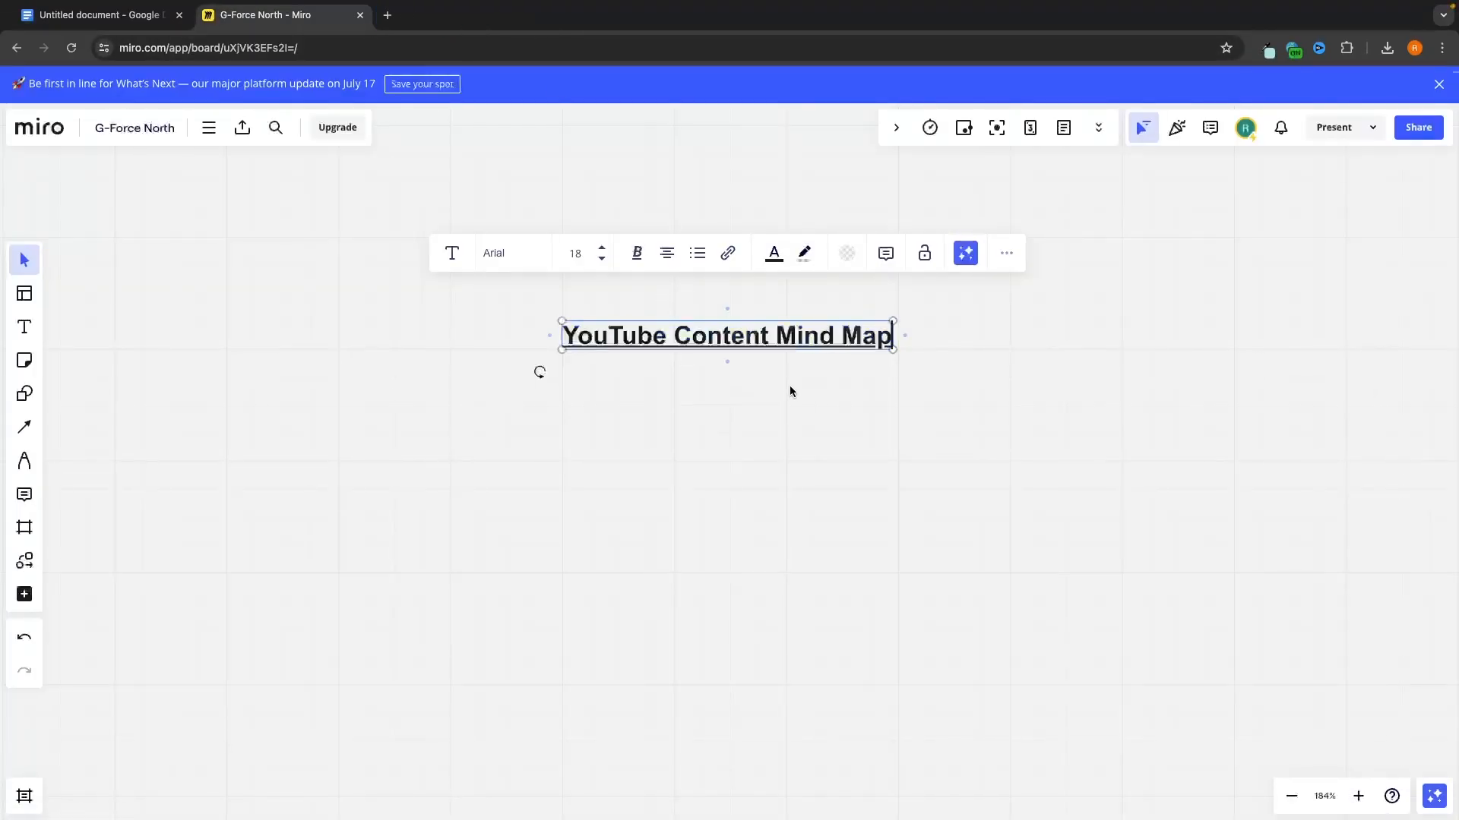
Step: Try red and dark teal as the text colour of the entire title
{"action": "double_click", "coordinate": [712, 329]}
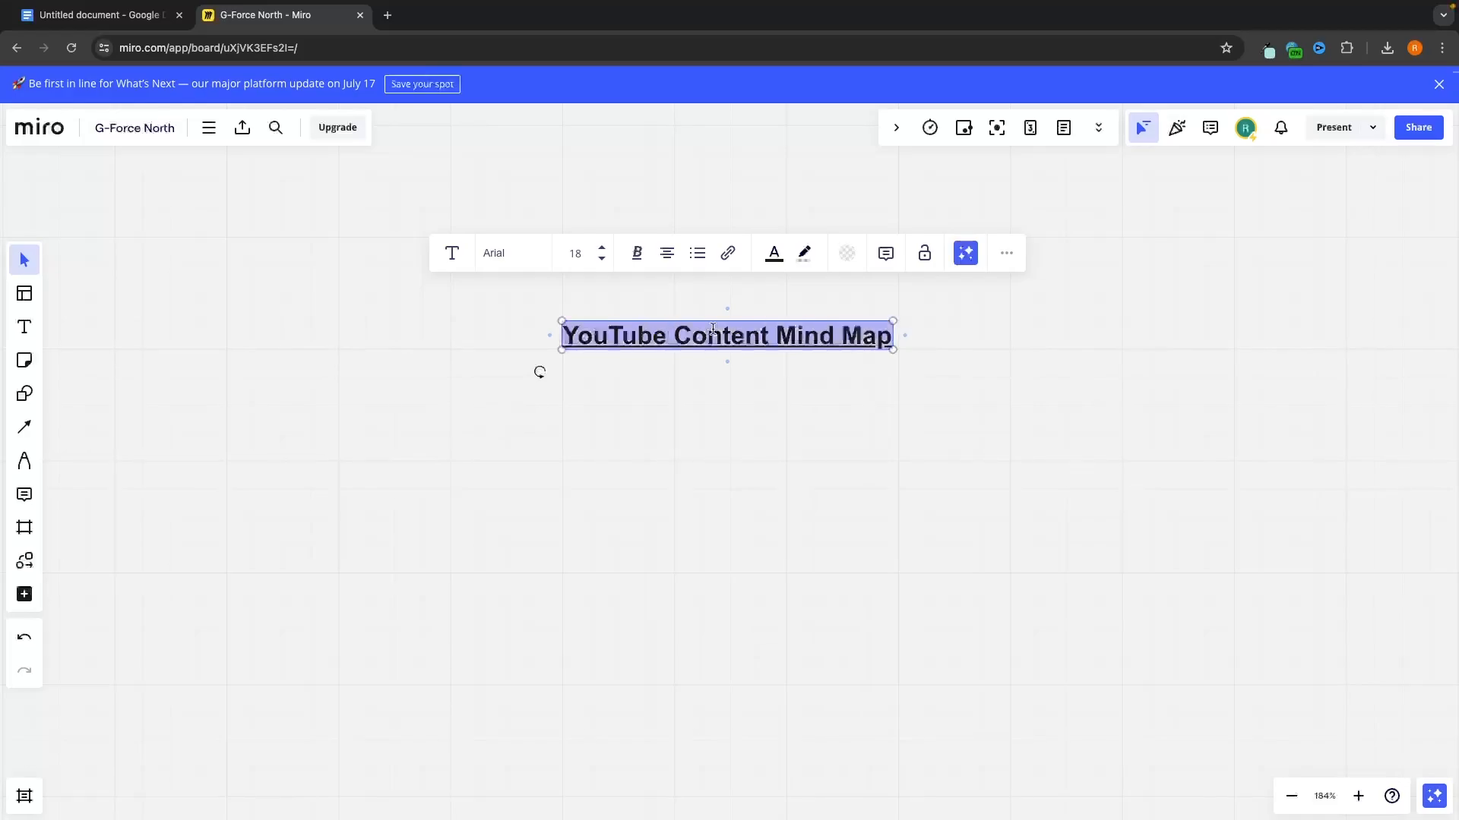
{"action": "left_click", "coordinate": [776, 256]}
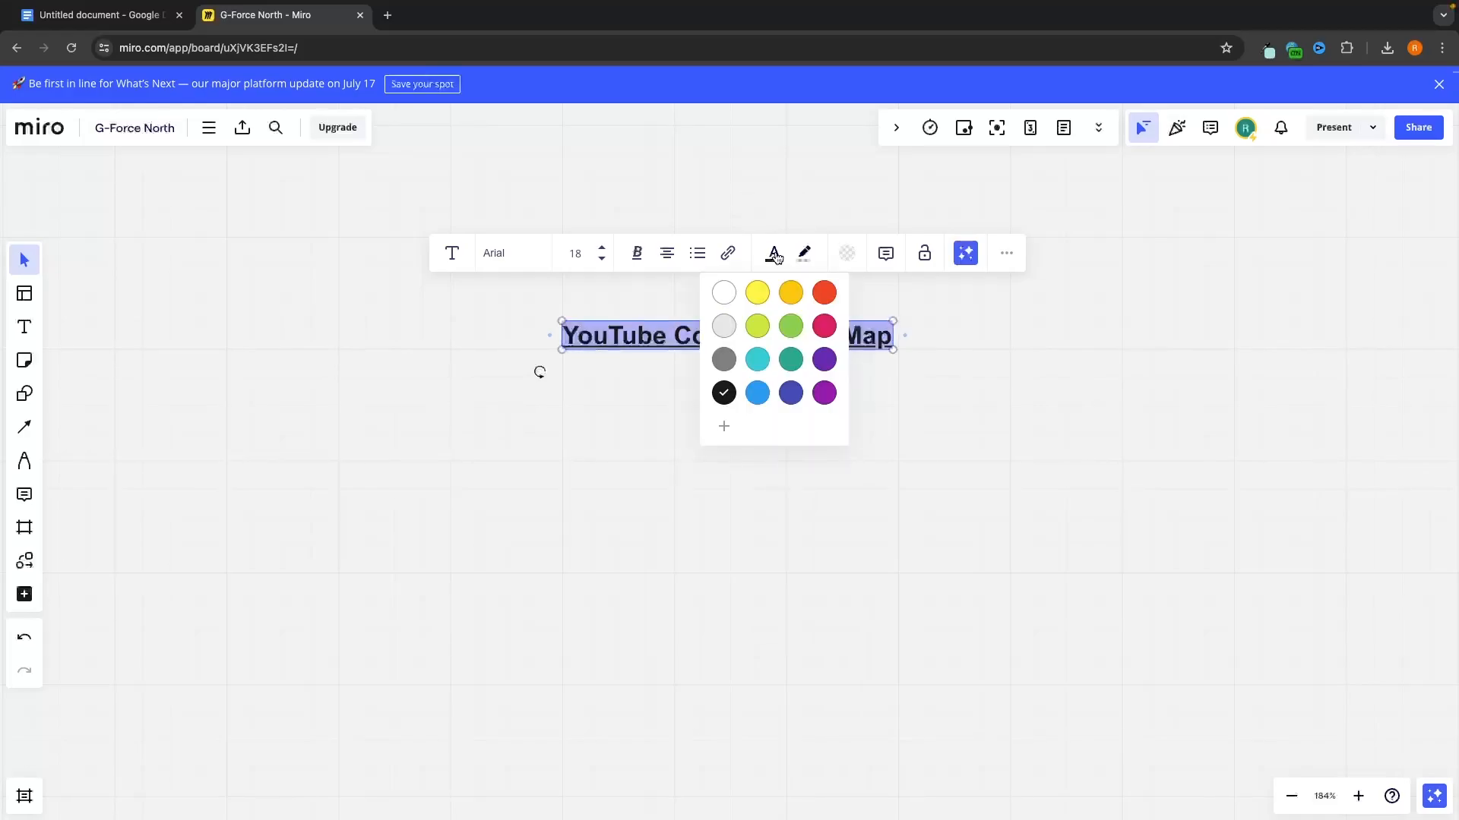
{"action": "left_click", "coordinate": [824, 293]}
{"action": "left_click", "coordinate": [775, 259]}
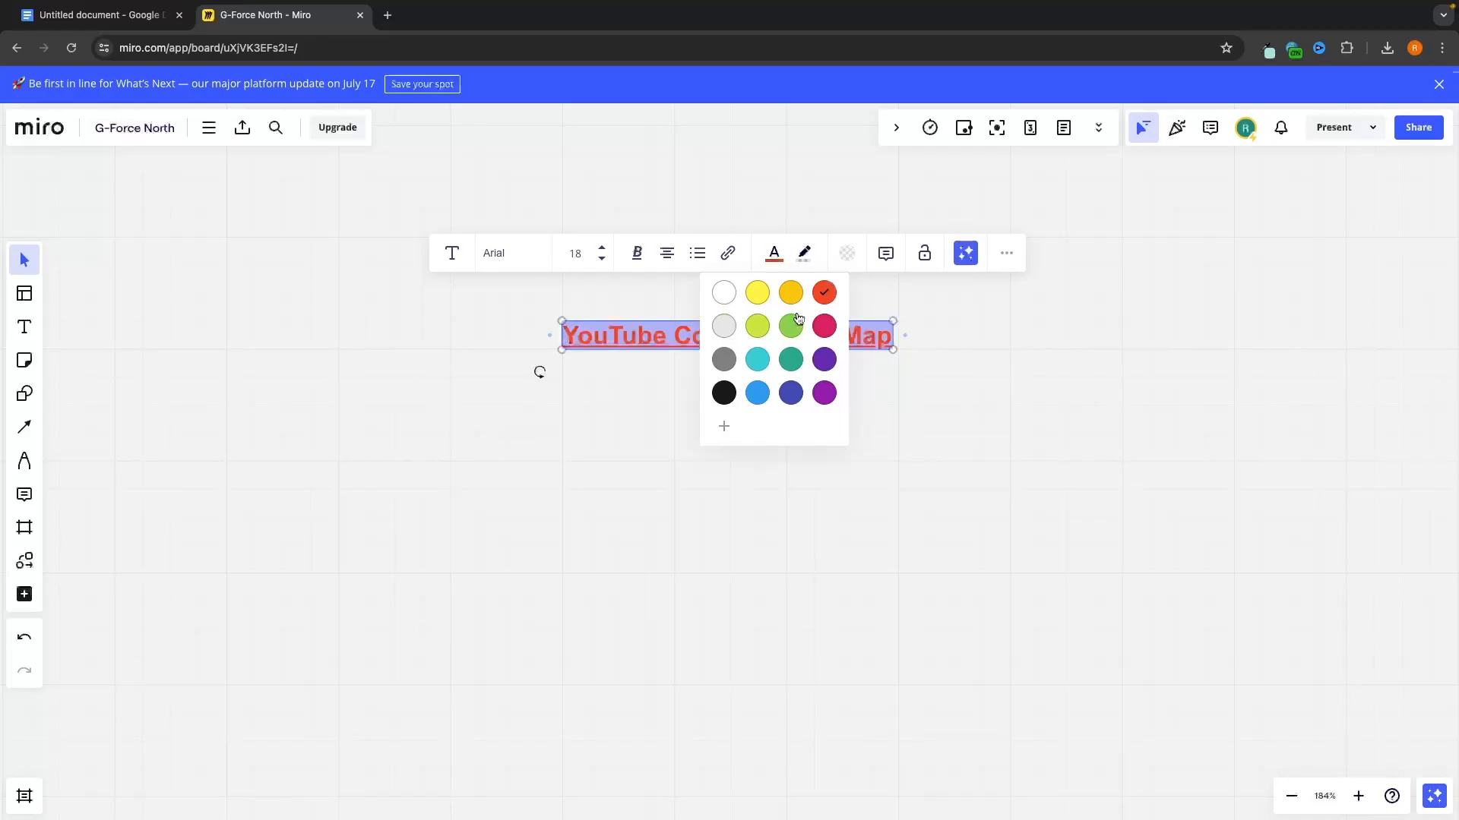
{"action": "left_click", "coordinate": [788, 356]}
Step: Try custom teal #0BDFB6 and a violet near #4513EC on the title, and return its text colour to black
{"action": "left_click", "coordinate": [775, 258]}
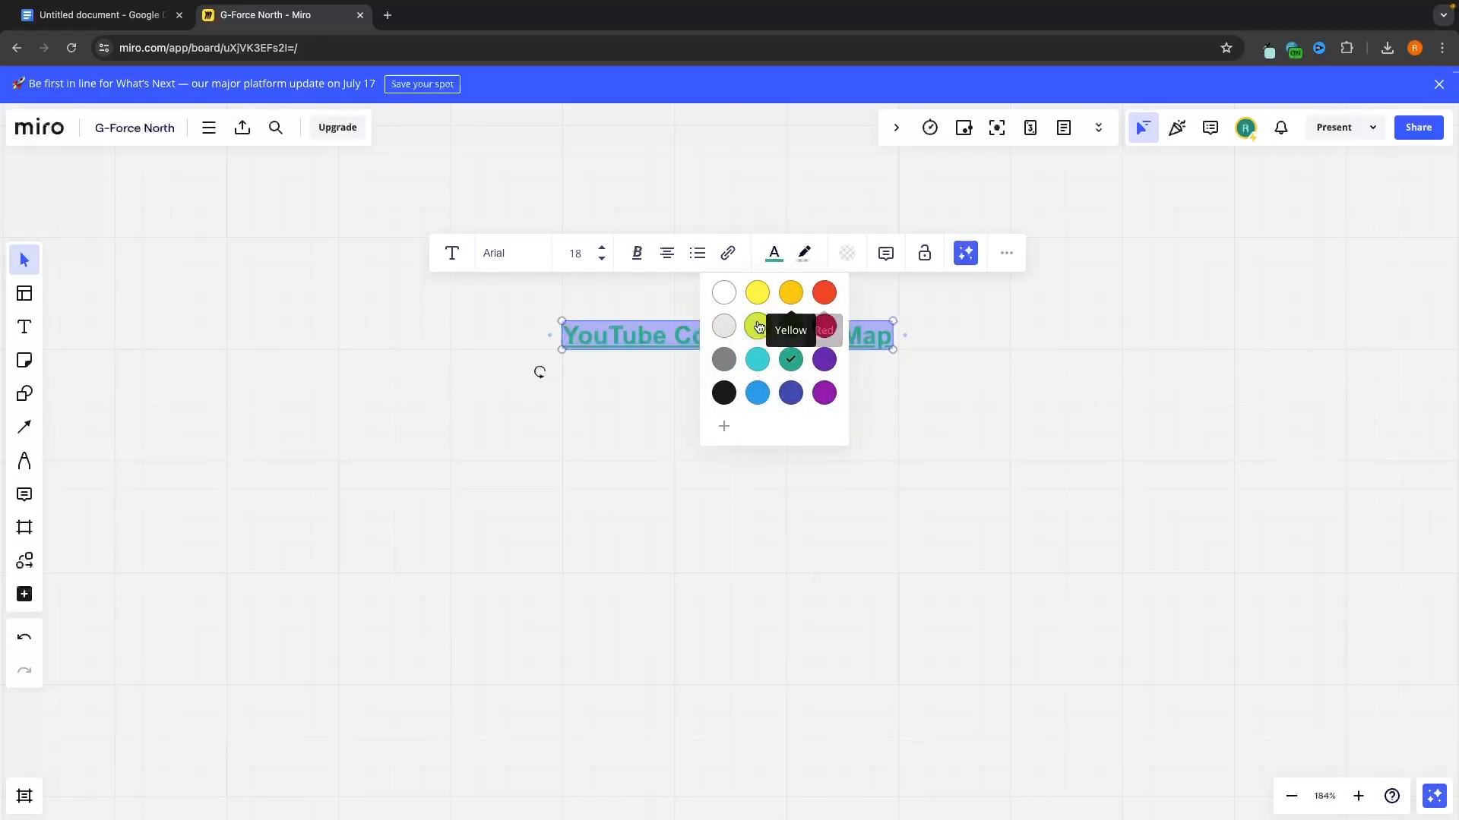
{"action": "left_click", "coordinate": [726, 426]}
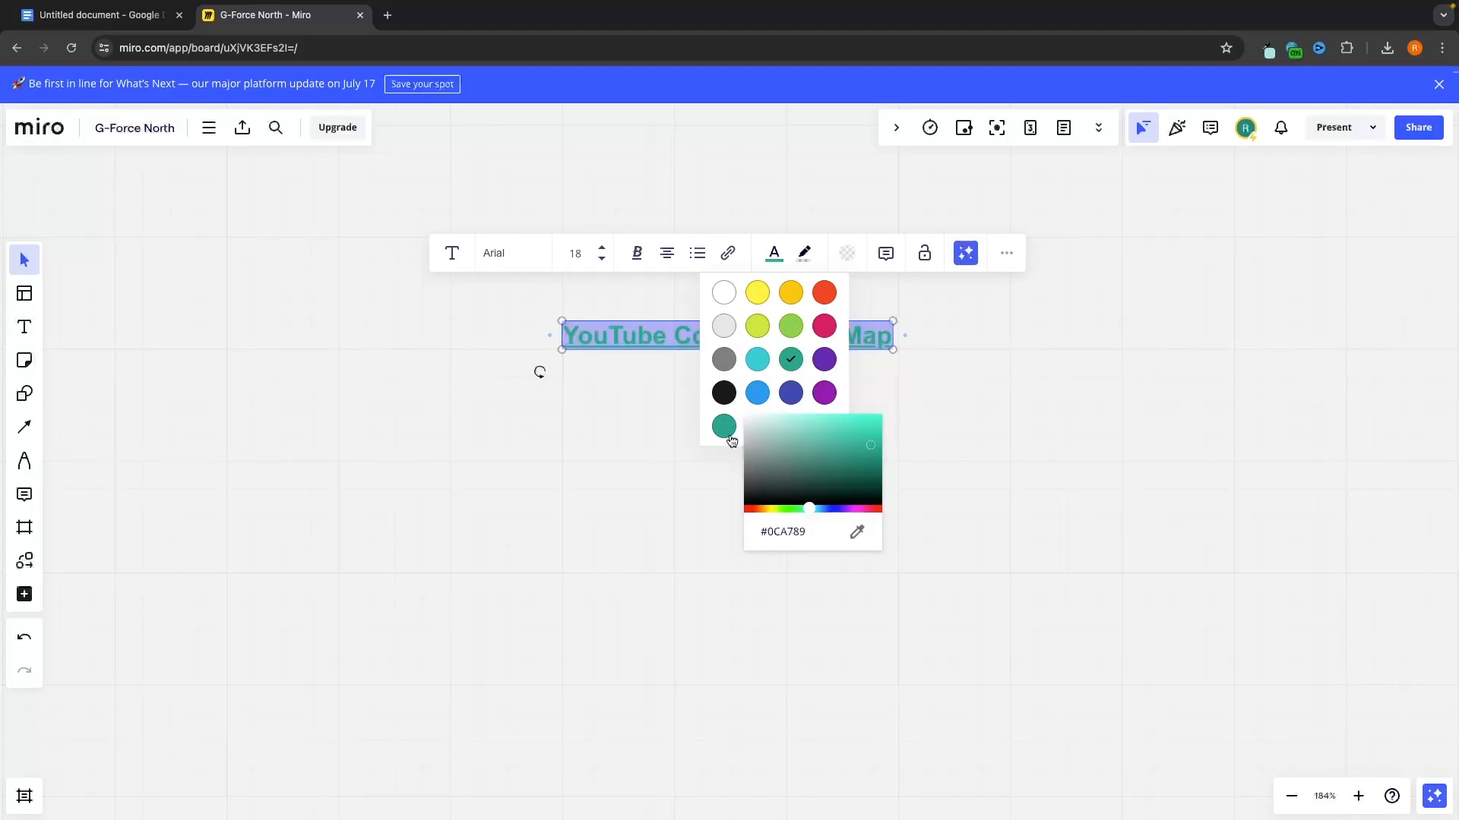
{"action": "mouse_move", "coordinate": [786, 445]}
{"action": "left_mouse_down"}
{"action": "mouse_move", "coordinate": [834, 478]}
{"action": "mouse_move", "coordinate": [873, 426]}
{"action": "left_mouse_up"}
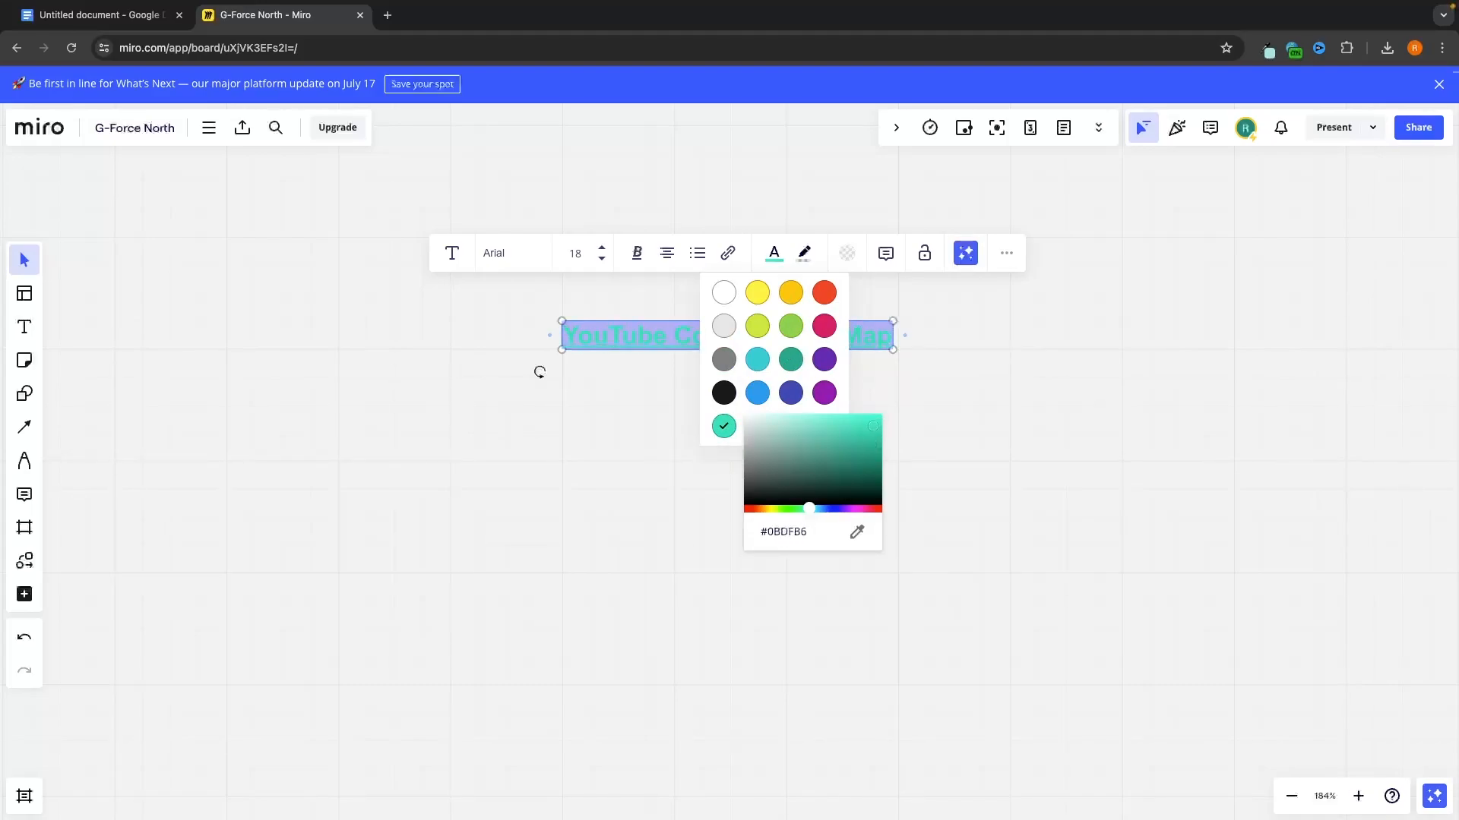
{"action": "left_click_drag", "start_coordinate": [809, 508], "coordinate": [839, 509]}
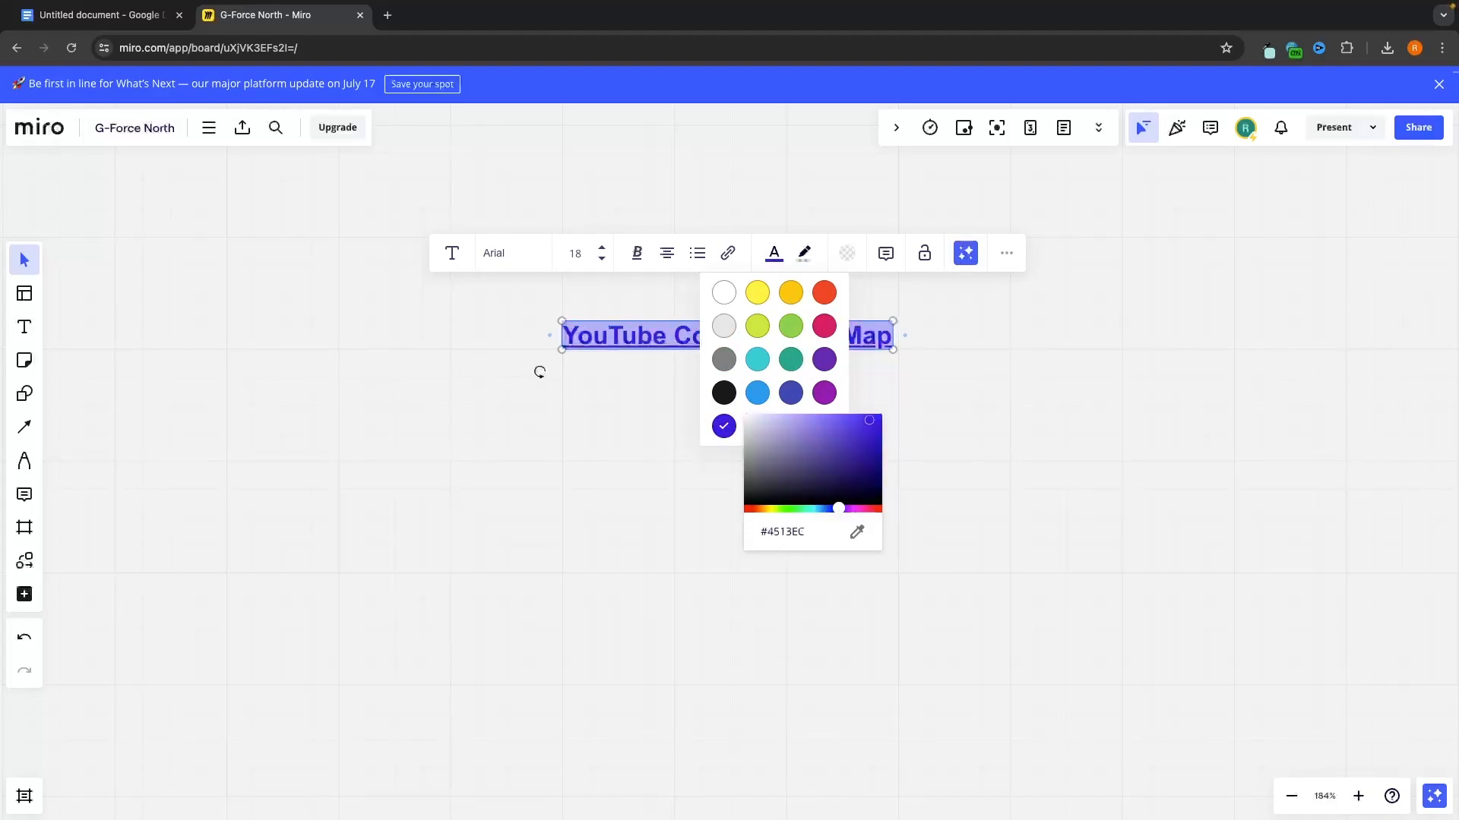
{"action": "left_click_drag", "start_coordinate": [869, 420], "coordinate": [867, 420]}
{"action": "left_click", "coordinate": [778, 259]}
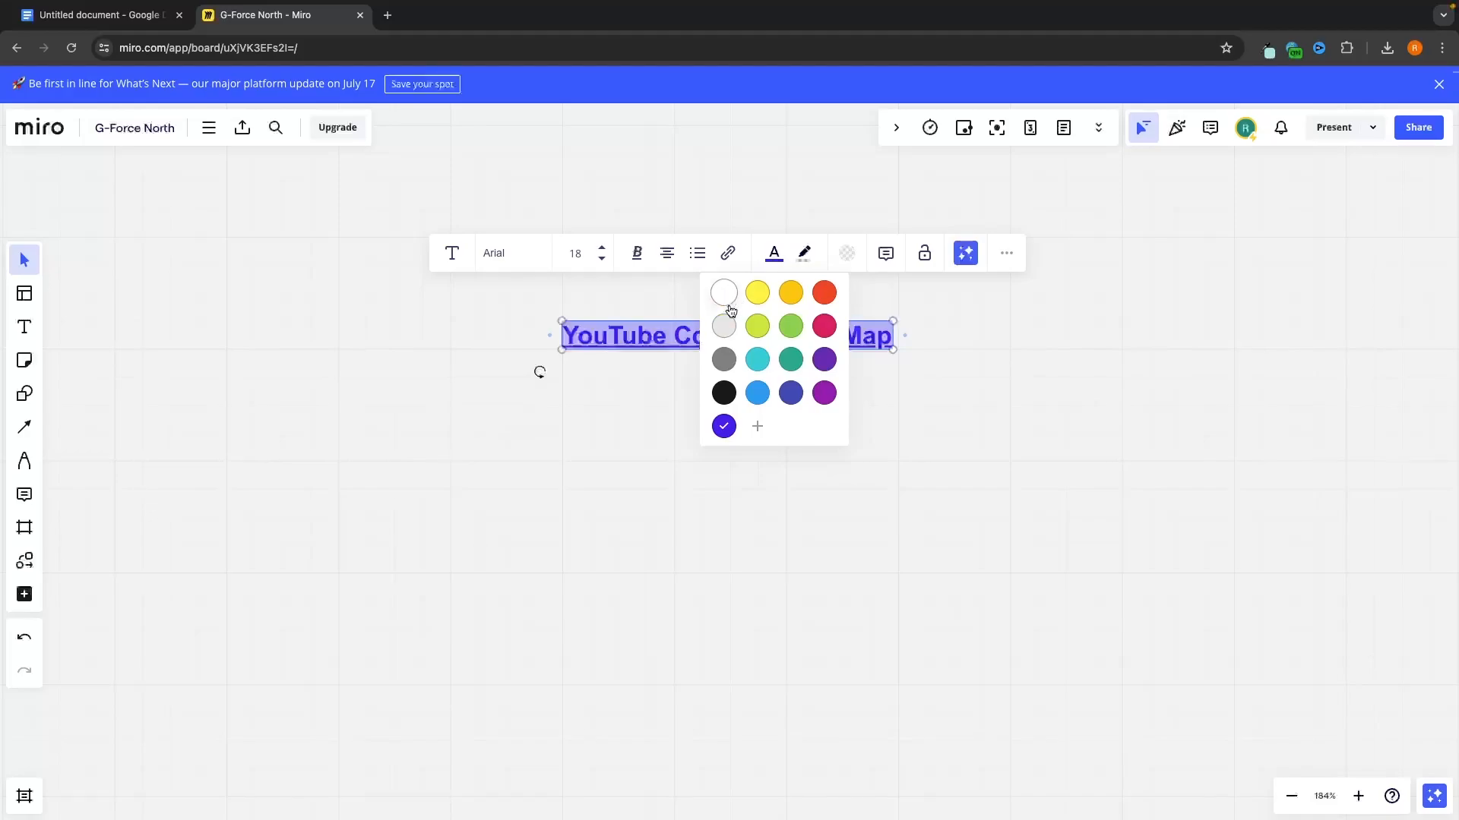
{"action": "left_click", "coordinate": [724, 393]}
{"action": "left_click", "coordinate": [762, 345]}
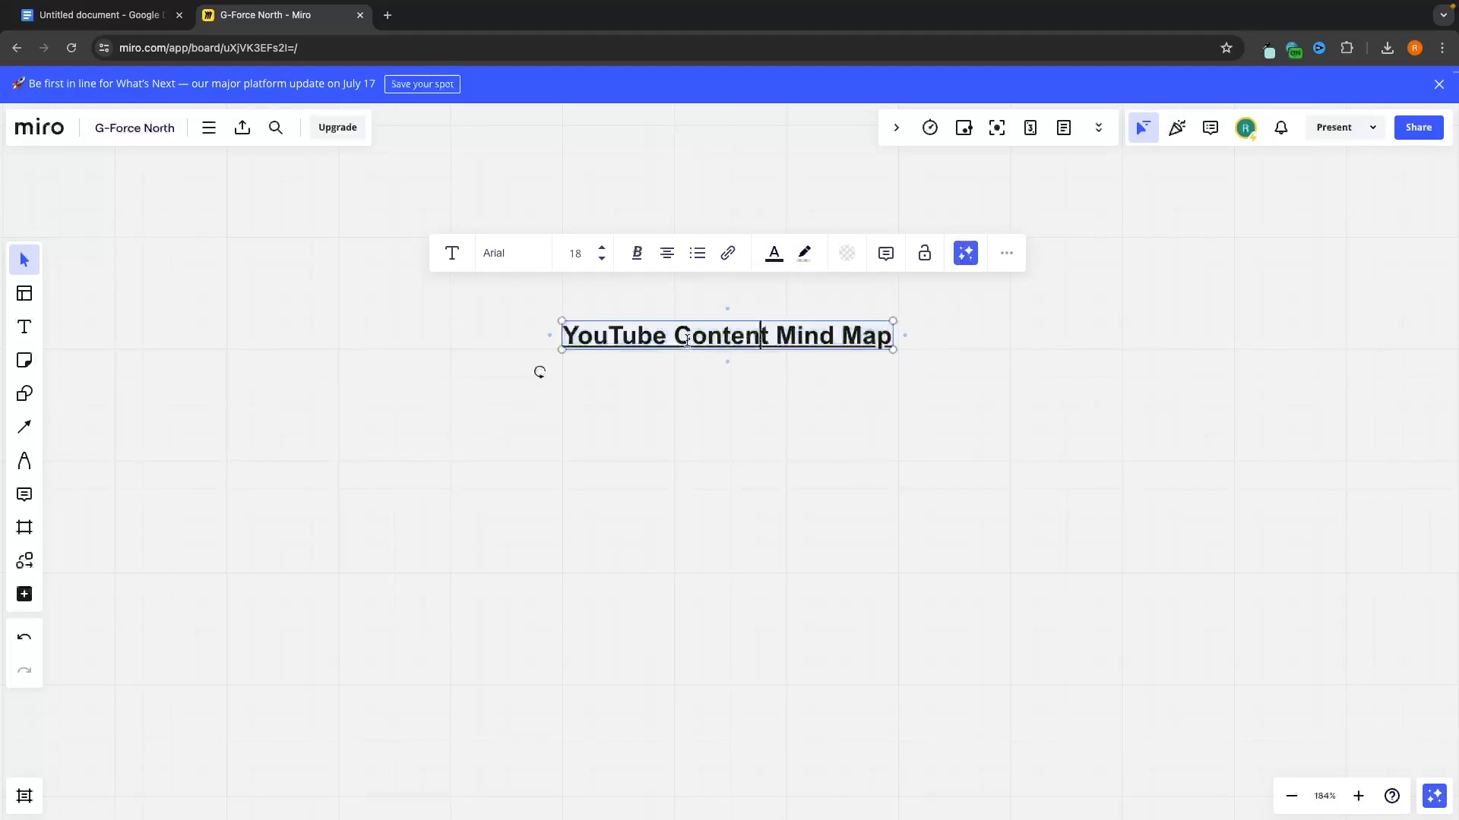
Step: Highlight the word "Content" in yellow and the word "Mind" in red in the title
{"action": "left_click_drag", "start_coordinate": [675, 339], "coordinate": [762, 336]}
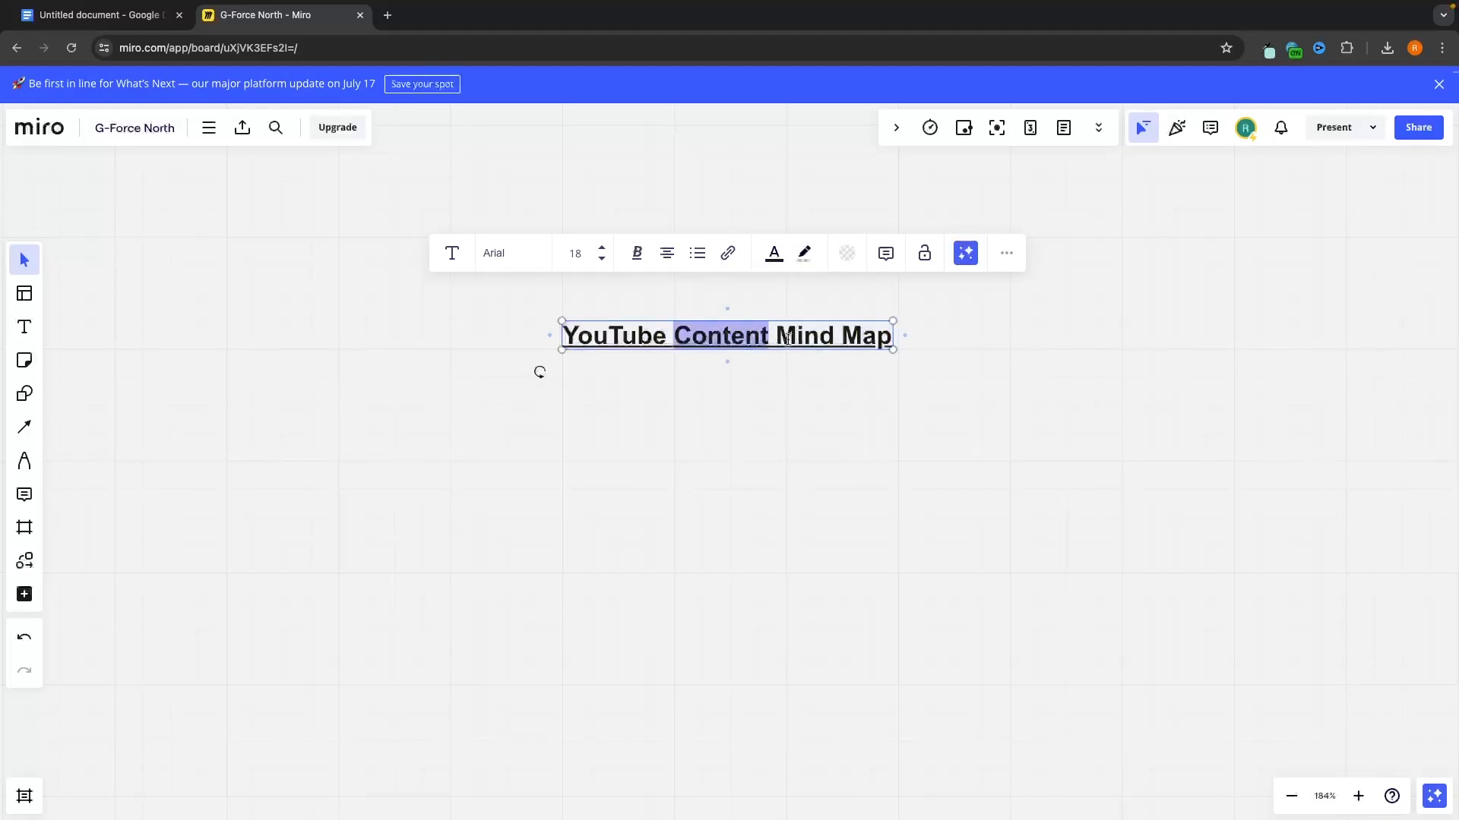
{"action": "left_click", "coordinate": [805, 253]}
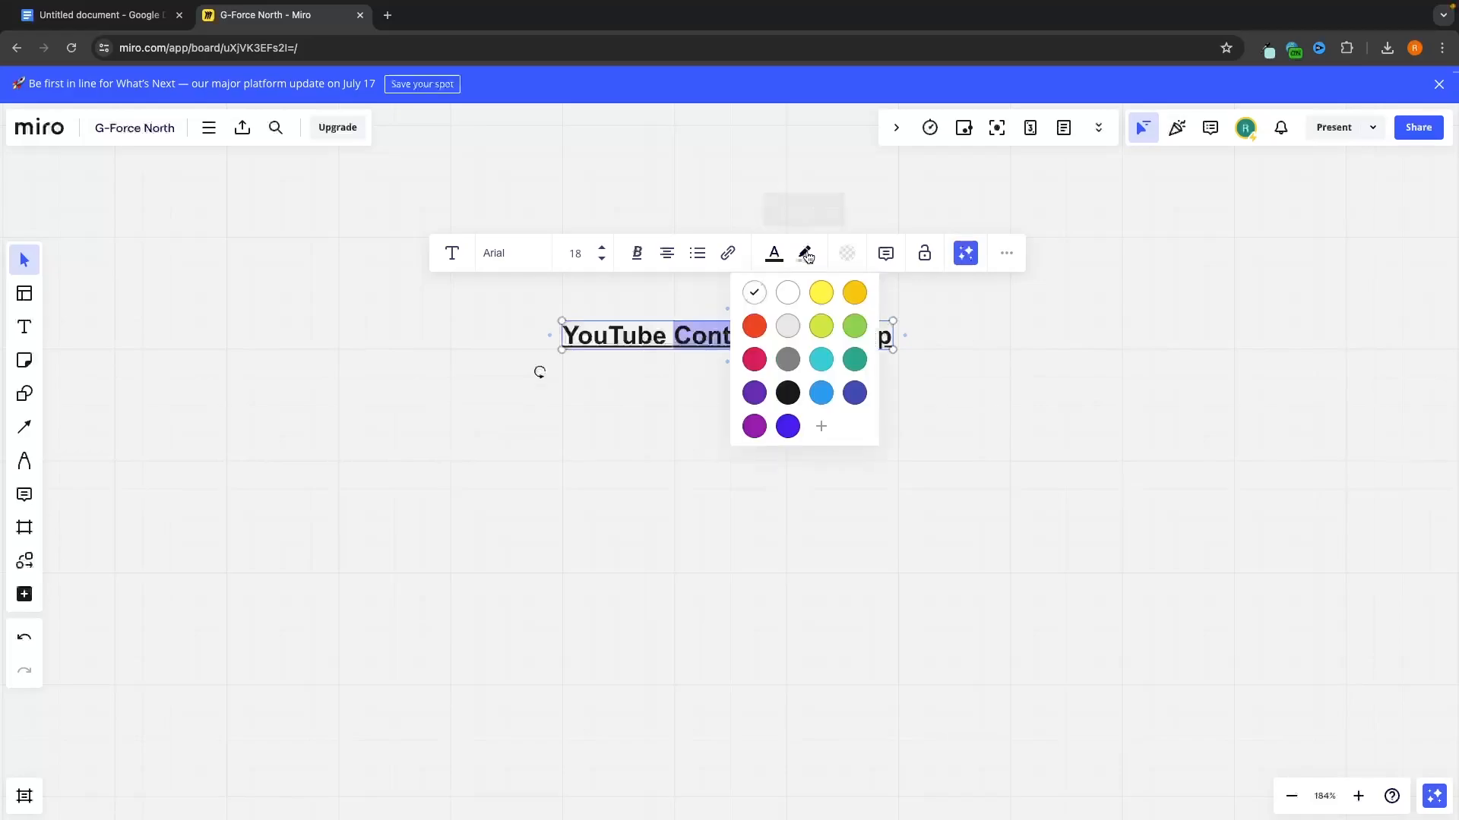
{"action": "left_click", "coordinate": [819, 291]}
{"action": "left_click", "coordinate": [825, 344]}
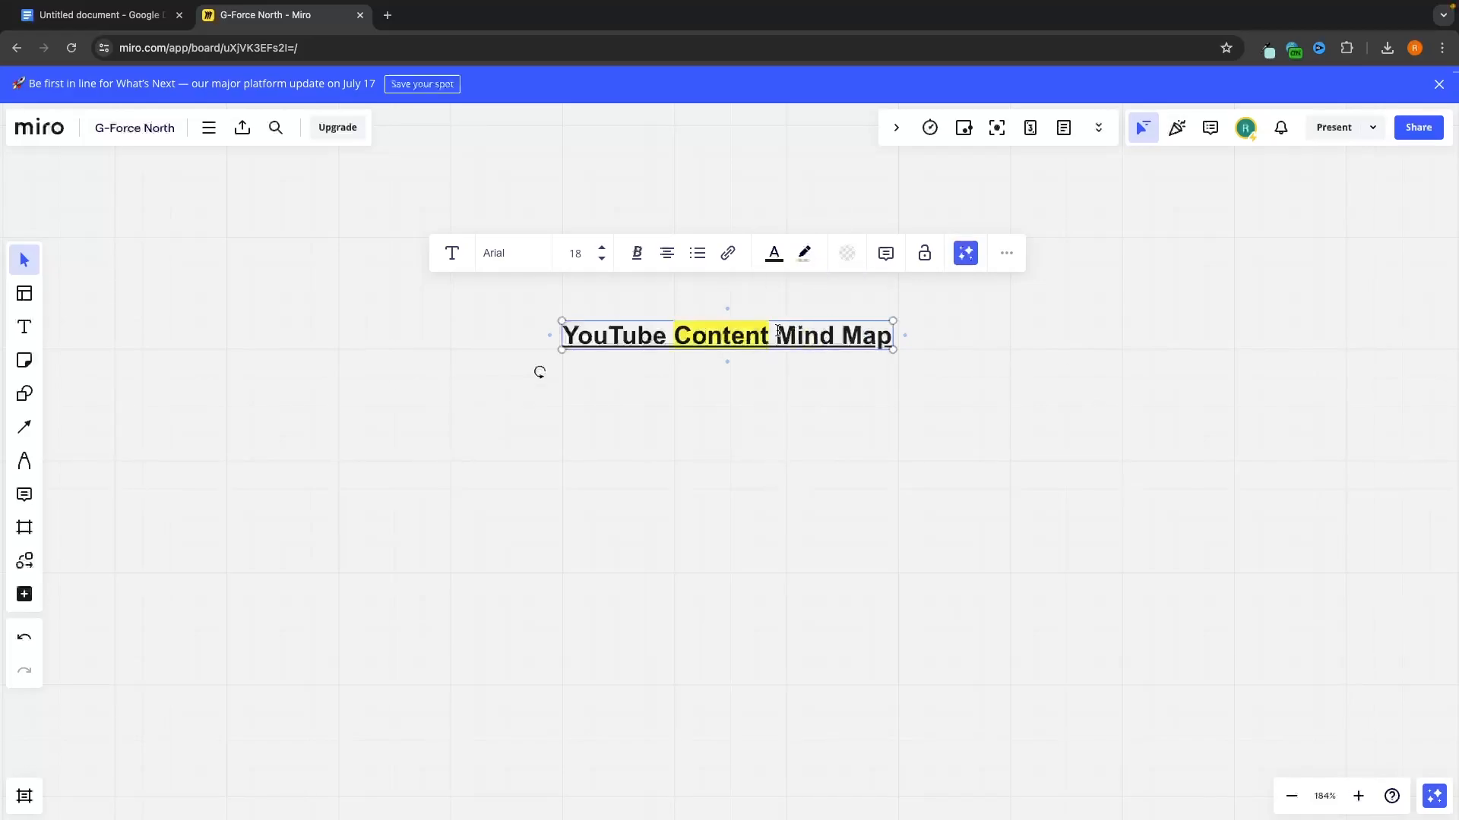
{"action": "left_click_drag", "start_coordinate": [776, 334], "coordinate": [834, 334]}
{"action": "left_click", "coordinate": [804, 253]}
{"action": "left_click", "coordinate": [757, 353]}
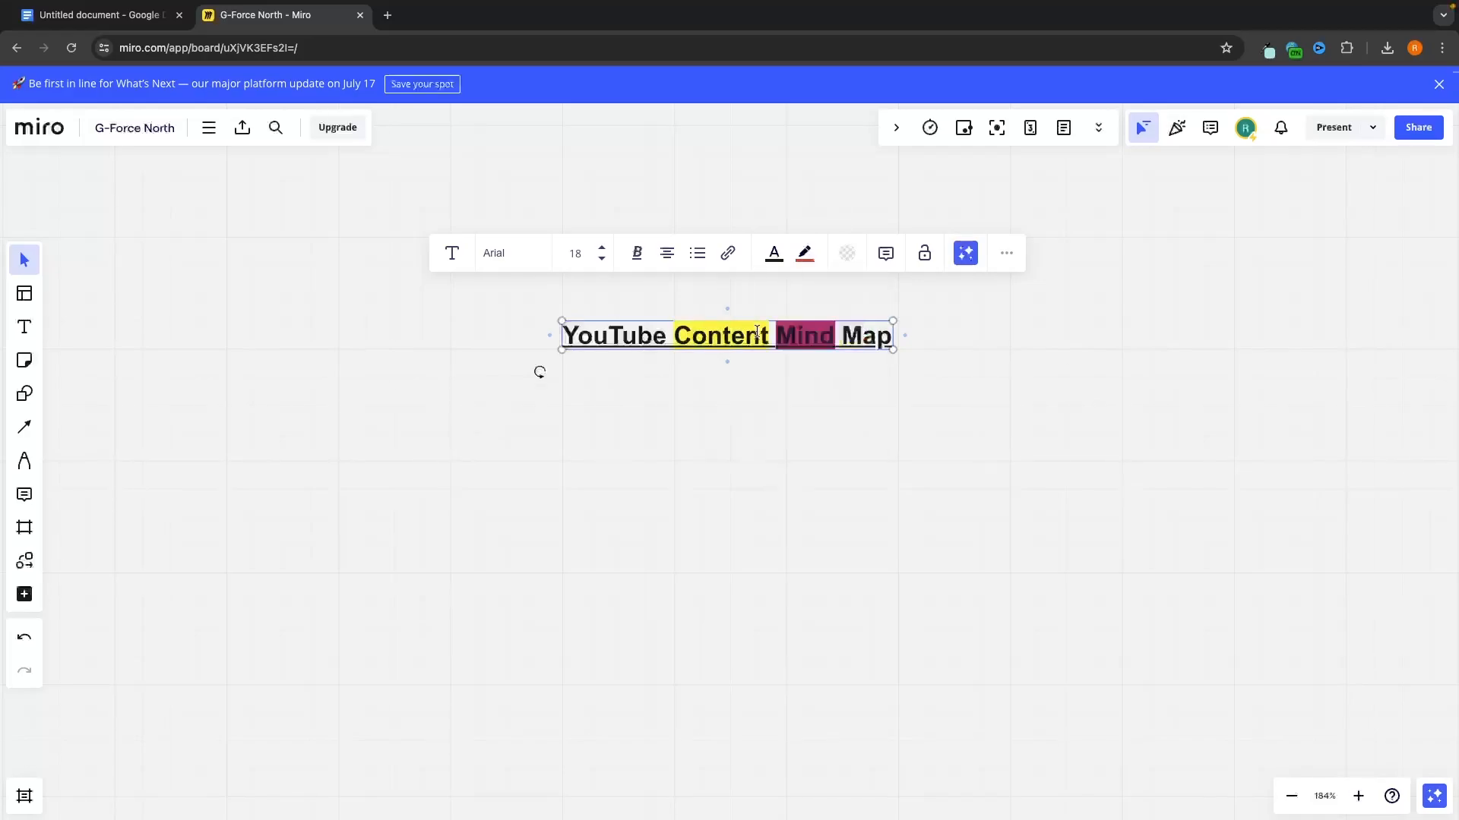
{"action": "left_click", "coordinate": [796, 368]}
{"action": "left_click", "coordinate": [806, 343]}
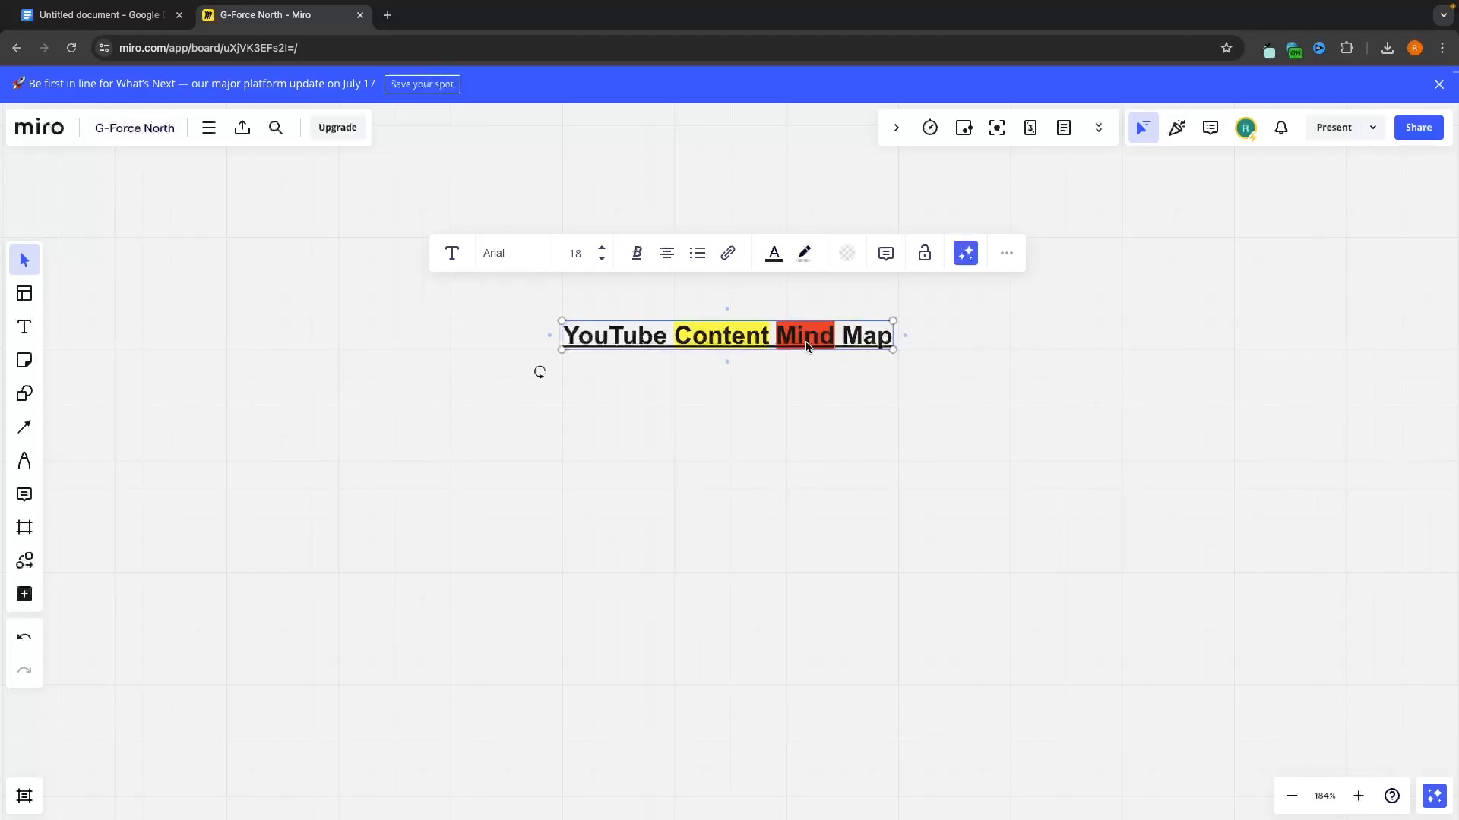
Step: Undo the highlights on the words "Content" and "Mind"
{"action": "key", "text": "ctrl+z"}
{"action": "key", "text": "ctrl+z"}
{"action": "key", "text": "ctrl+z"}
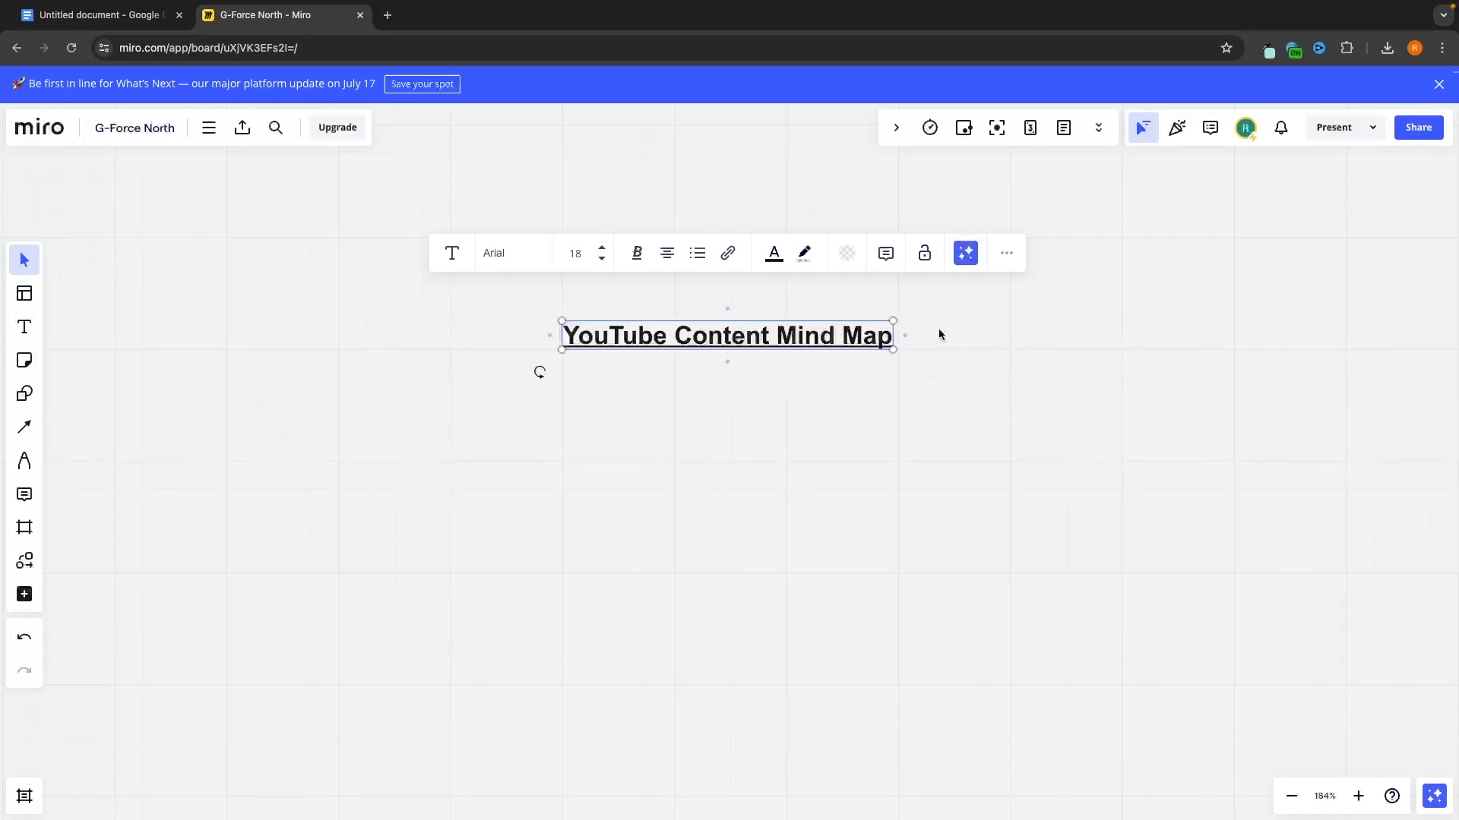
Step: Lock the title text in place on the board
{"action": "scroll", "coordinate": [932, 328], "scroll_direction": "down", "scroll_amount": 3}
{"action": "scroll", "coordinate": [931, 328], "scroll_direction": "up", "scroll_amount": 1}
{"action": "left_click_drag", "start_coordinate": [828, 328], "coordinate": [835, 80]}
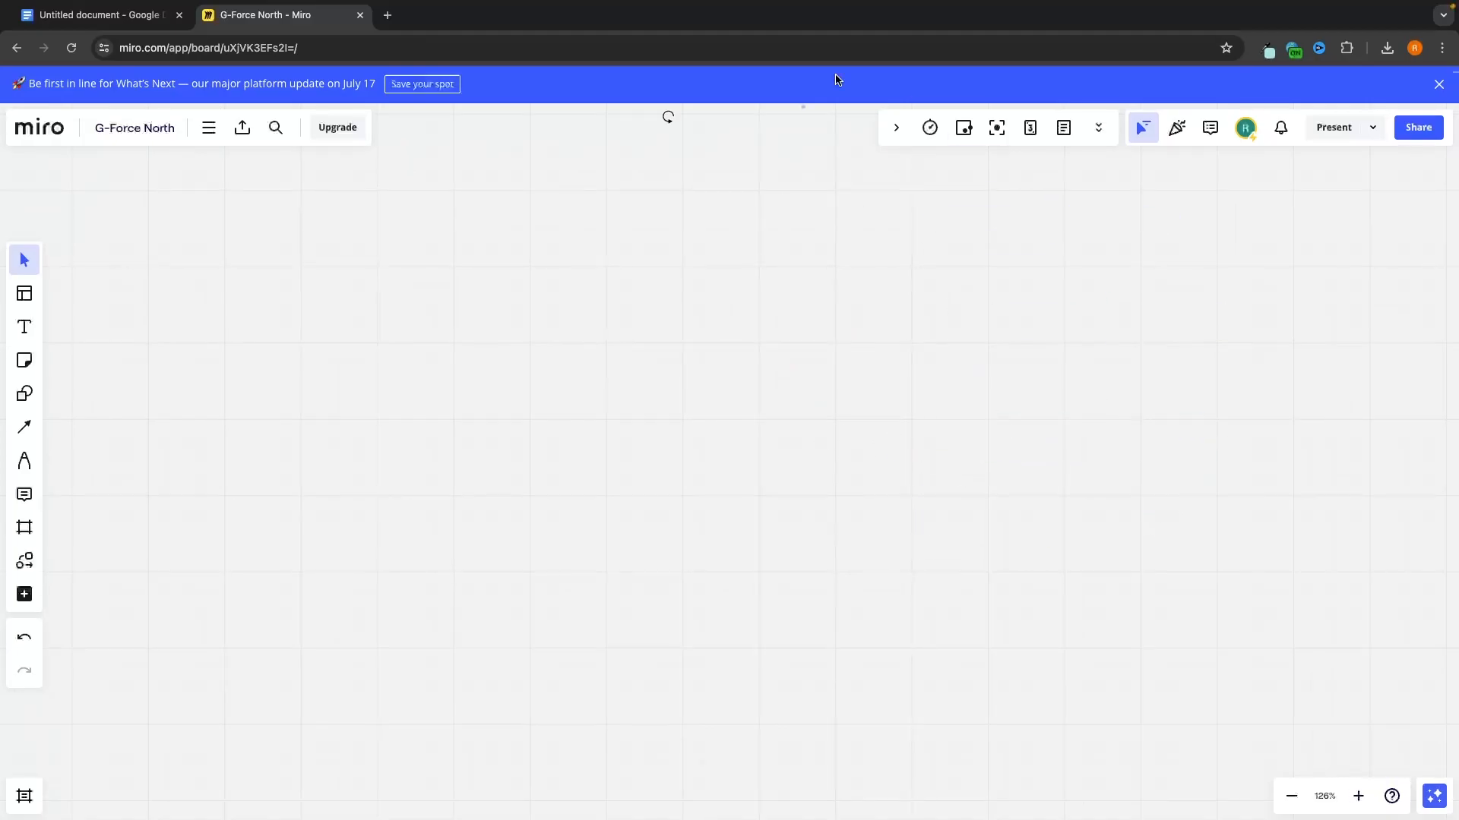
{"action": "left_click_drag", "start_coordinate": [668, 116], "coordinate": [645, 345]}
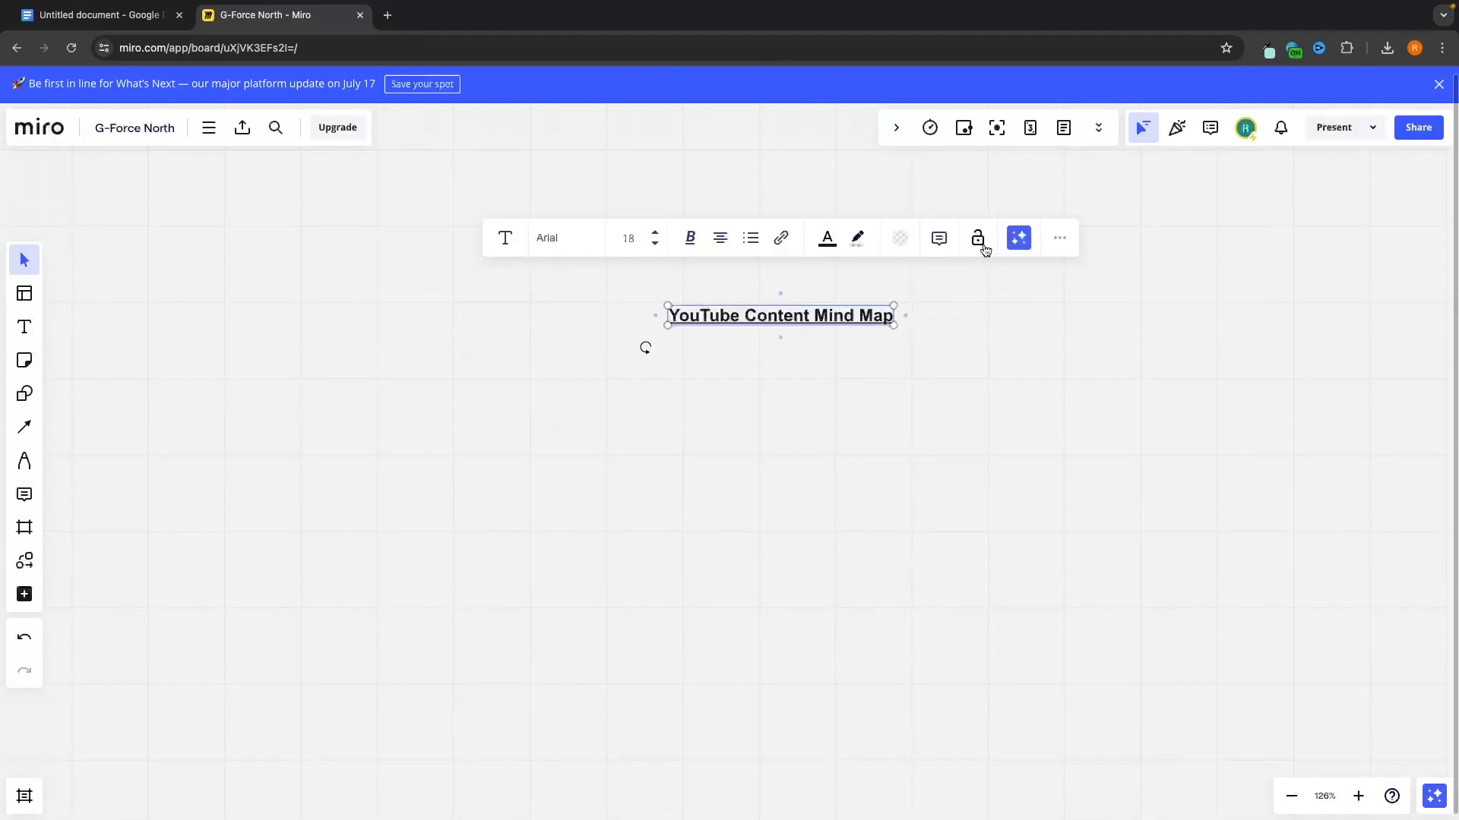
{"action": "left_click", "coordinate": [983, 243]}
{"action": "left_click", "coordinate": [1009, 361]}
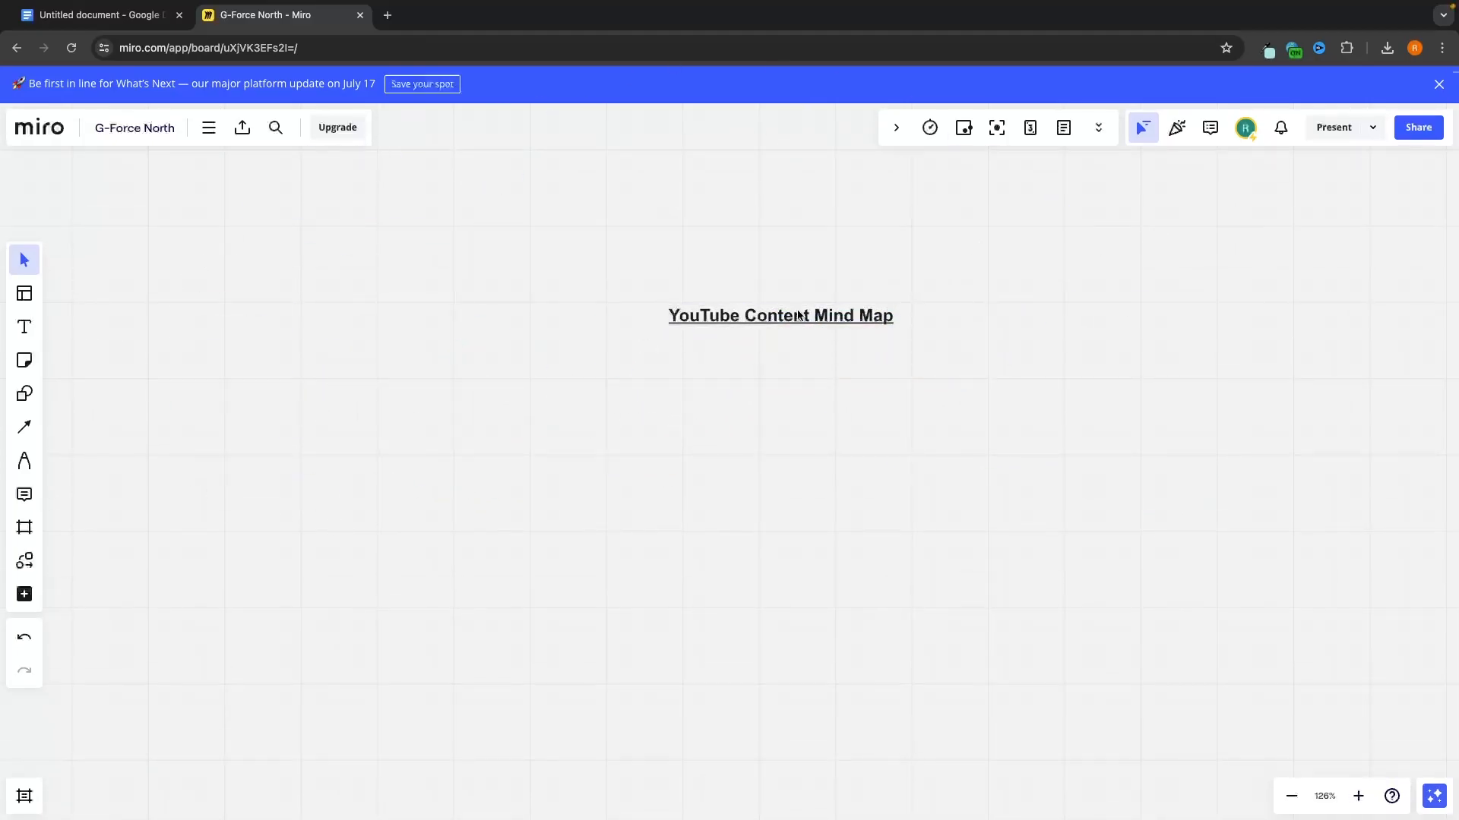
Step: Unlock the title text and move it slightly up and to the left on the board
{"action": "scroll", "coordinate": [828, 313], "scroll_direction": "up", "scroll_amount": 5}
{"action": "scroll", "coordinate": [825, 403], "scroll_direction": "down", "scroll_amount": 5}
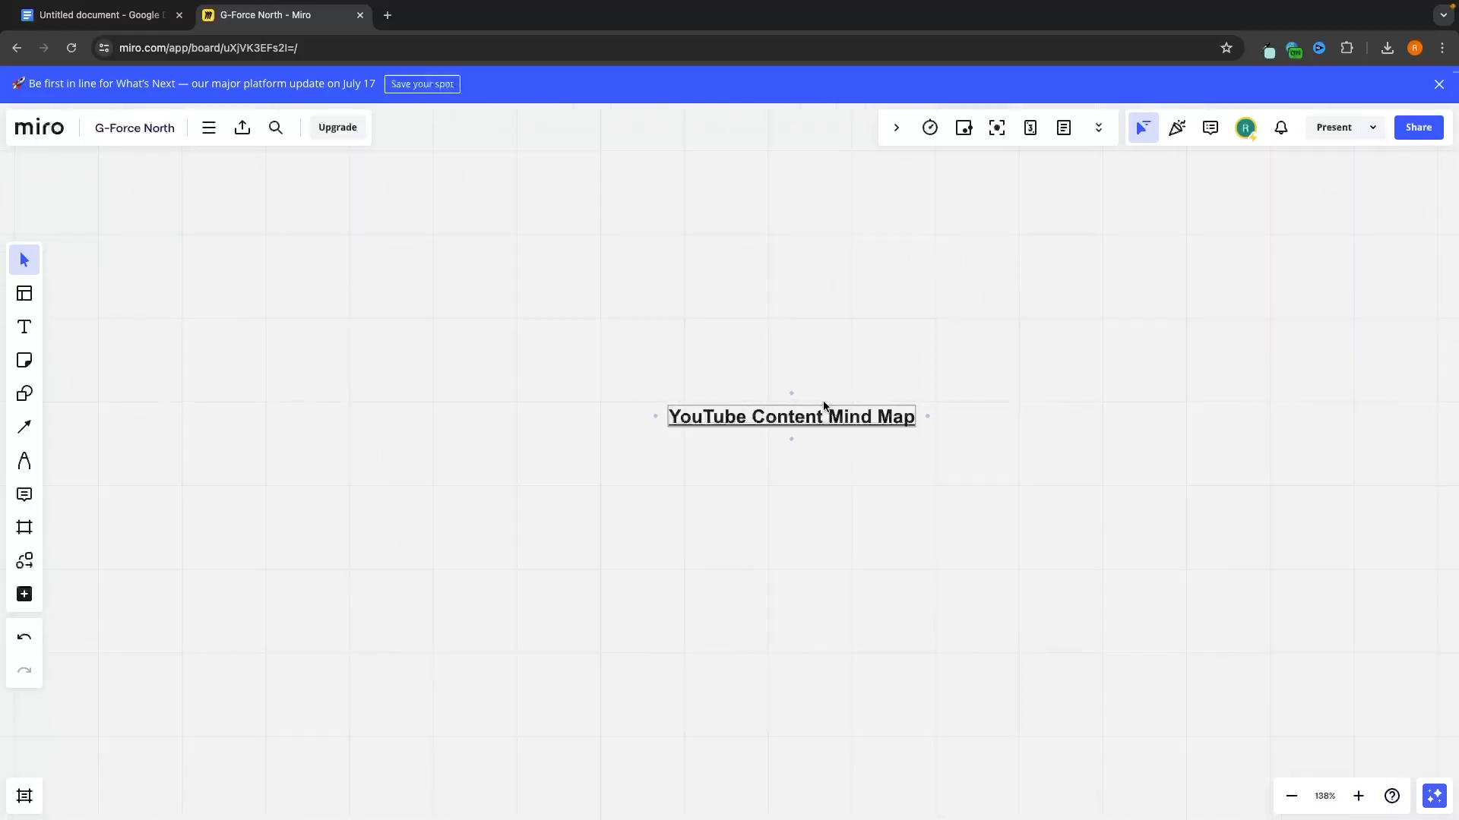
{"action": "left_click", "coordinate": [835, 417]}
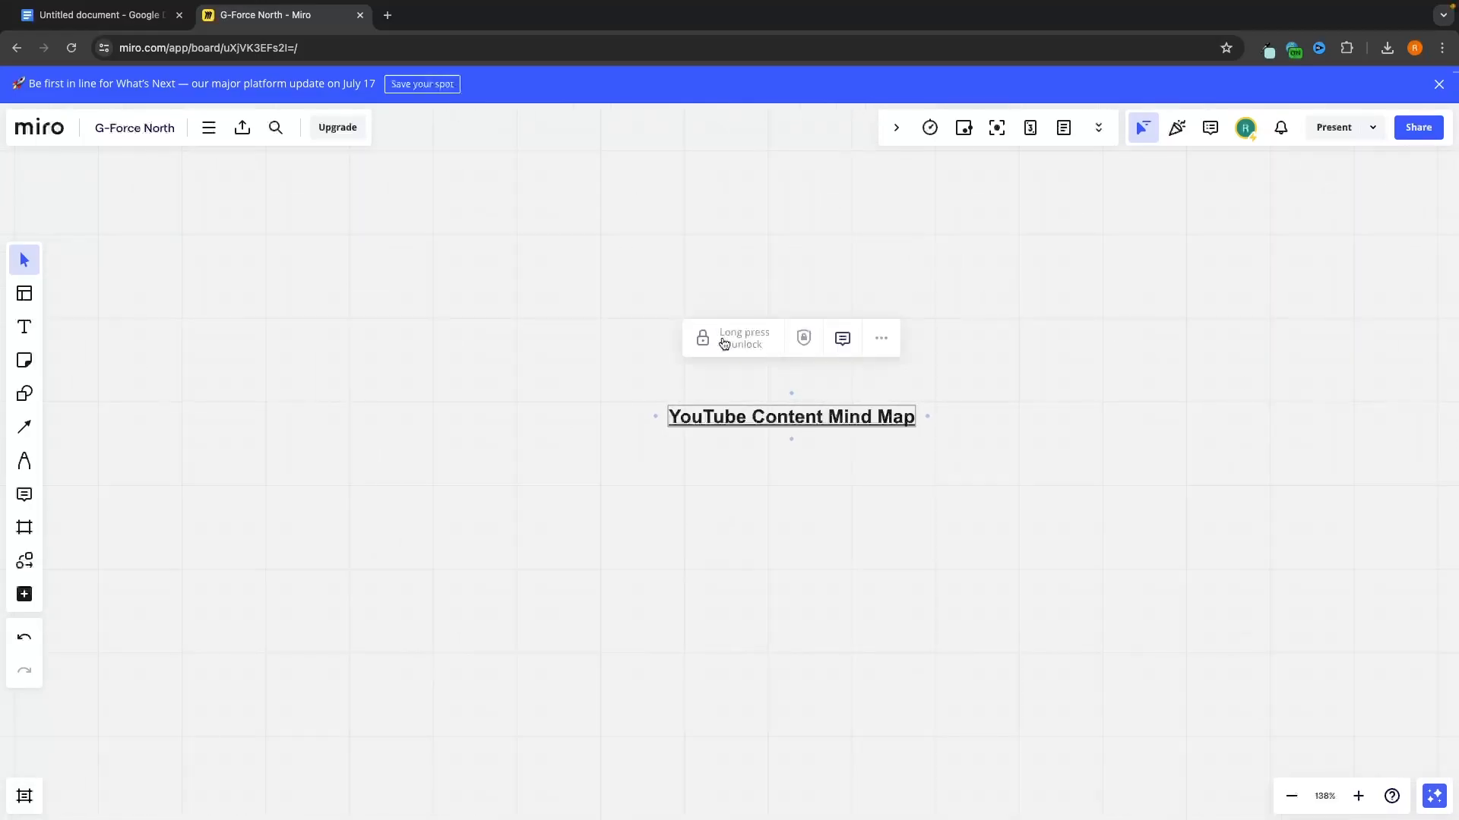
{"action": "left_click", "coordinate": [724, 344]}
{"action": "left_click_drag", "start_coordinate": [820, 423], "coordinate": [790, 399]}
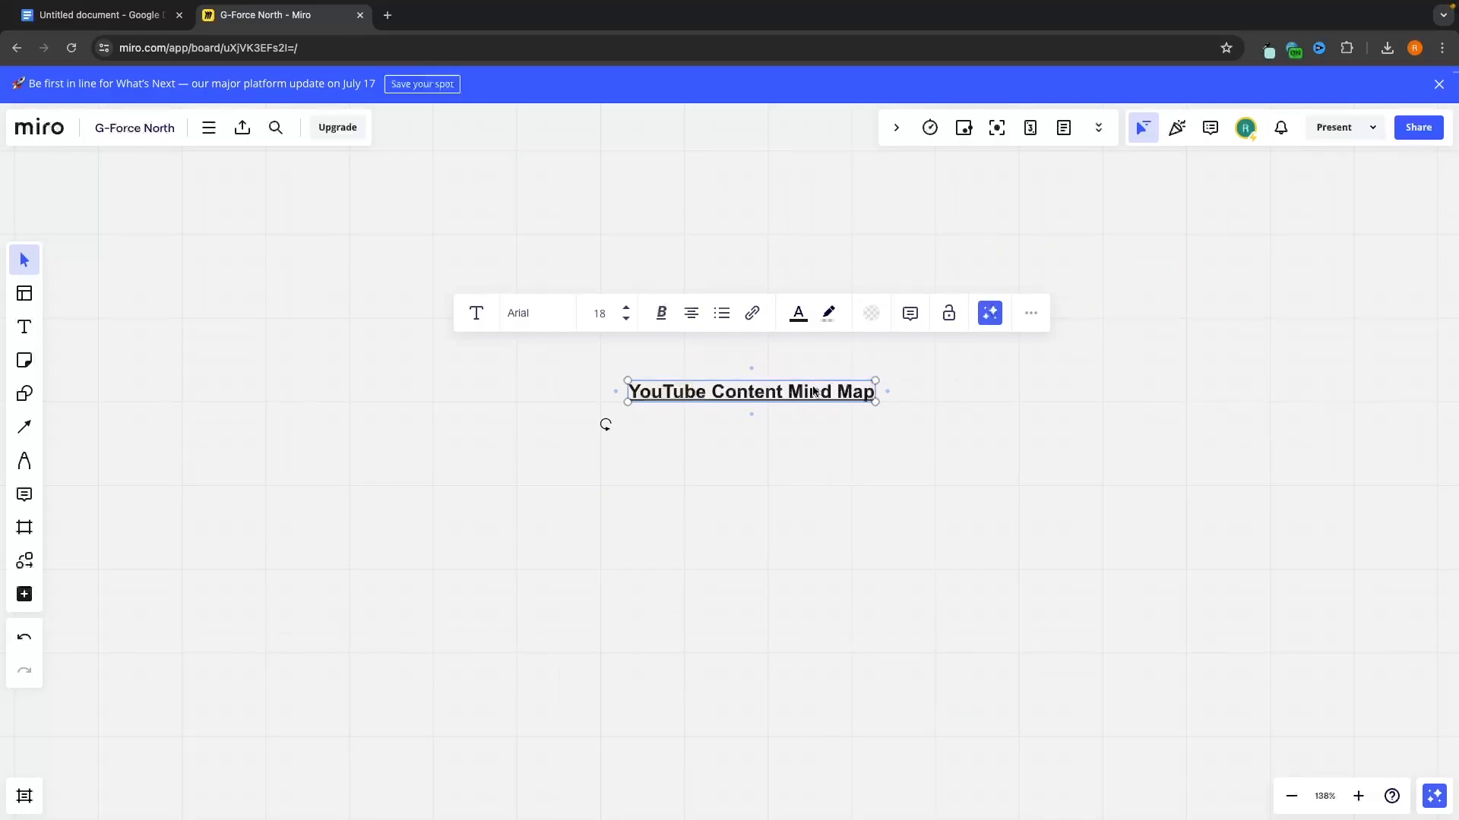
Step: Look over the Miro Assist text options and the additional options for the title
{"action": "left_click", "coordinate": [992, 319]}
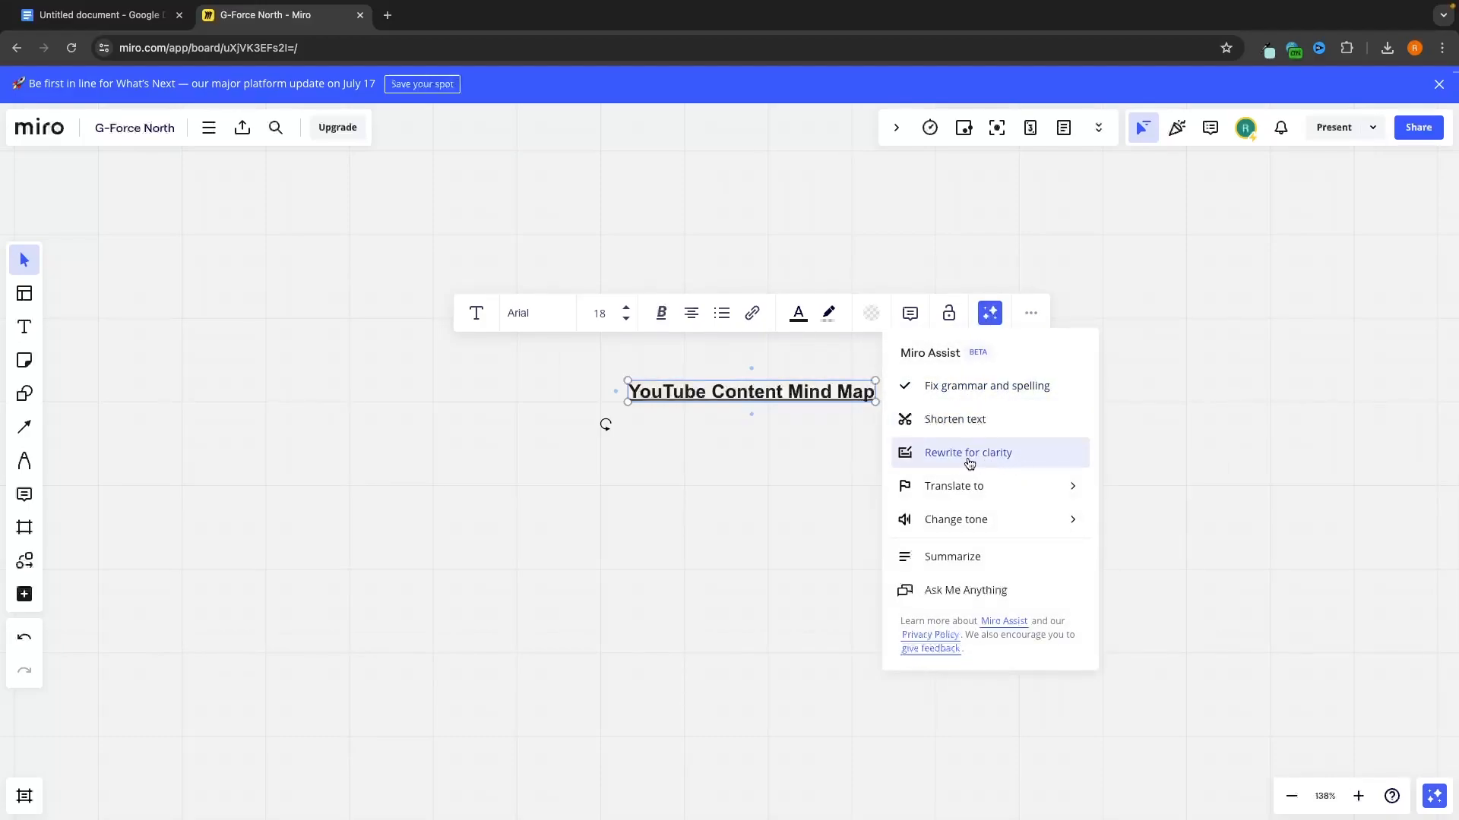
{"action": "mouse_move", "coordinate": [965, 489]}
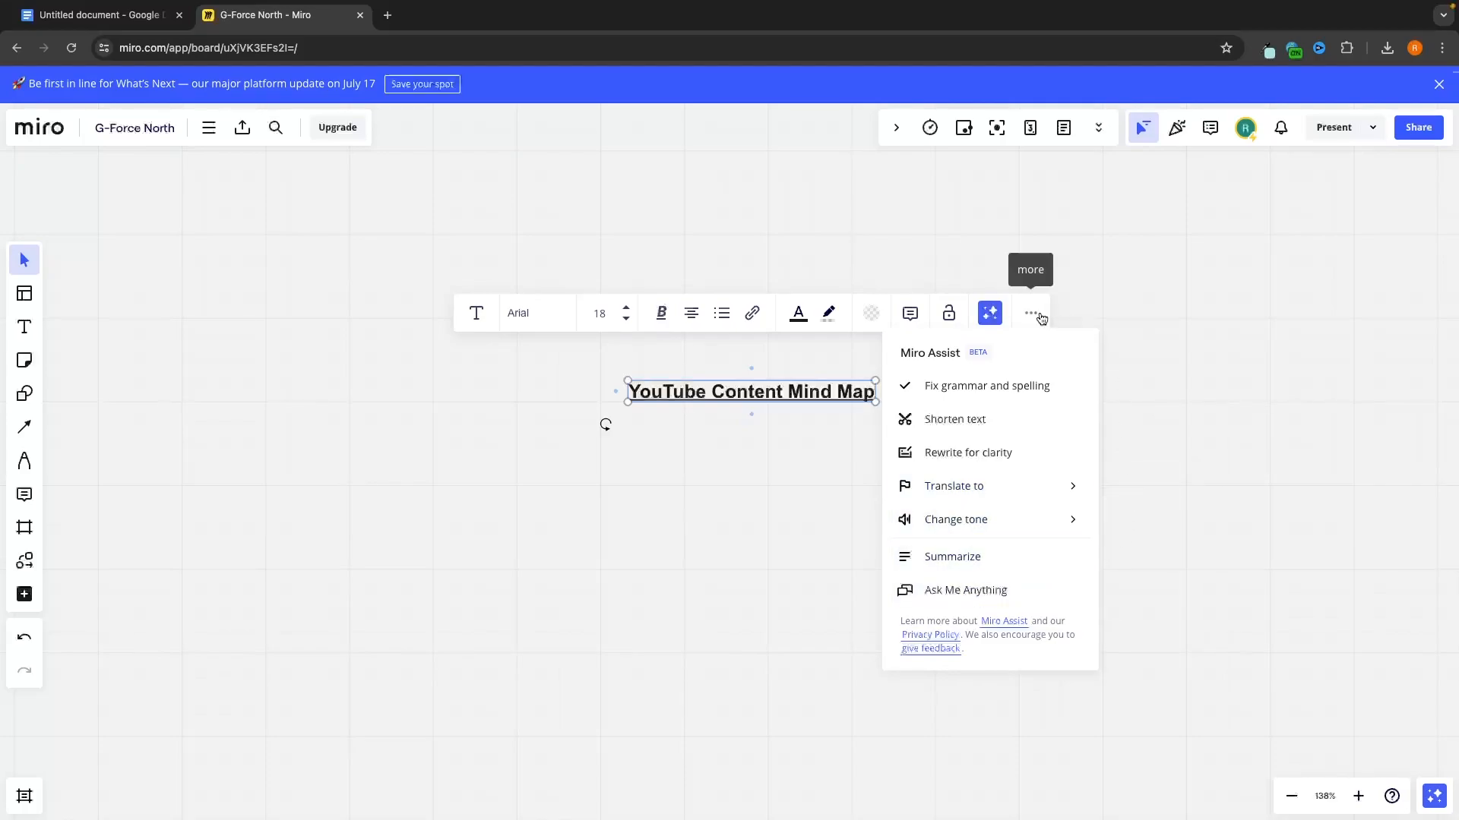
{"action": "left_click", "coordinate": [1032, 314]}
{"action": "left_click", "coordinate": [1031, 314]}
Step: Add a light yellow sticky note to the board and move it below and to the left of the title
{"action": "left_click", "coordinate": [27, 366]}
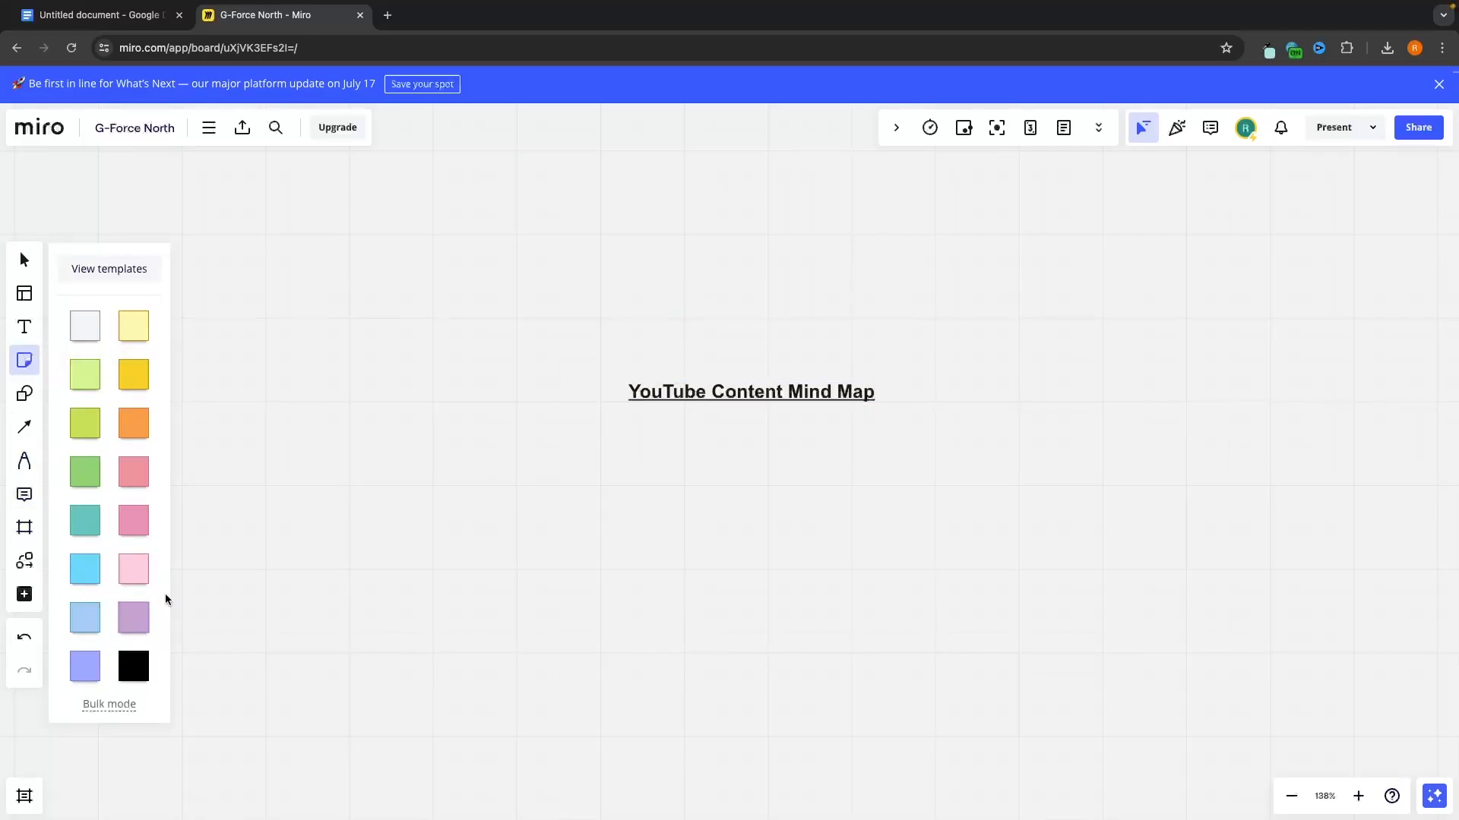
{"action": "left_click", "coordinate": [134, 325]}
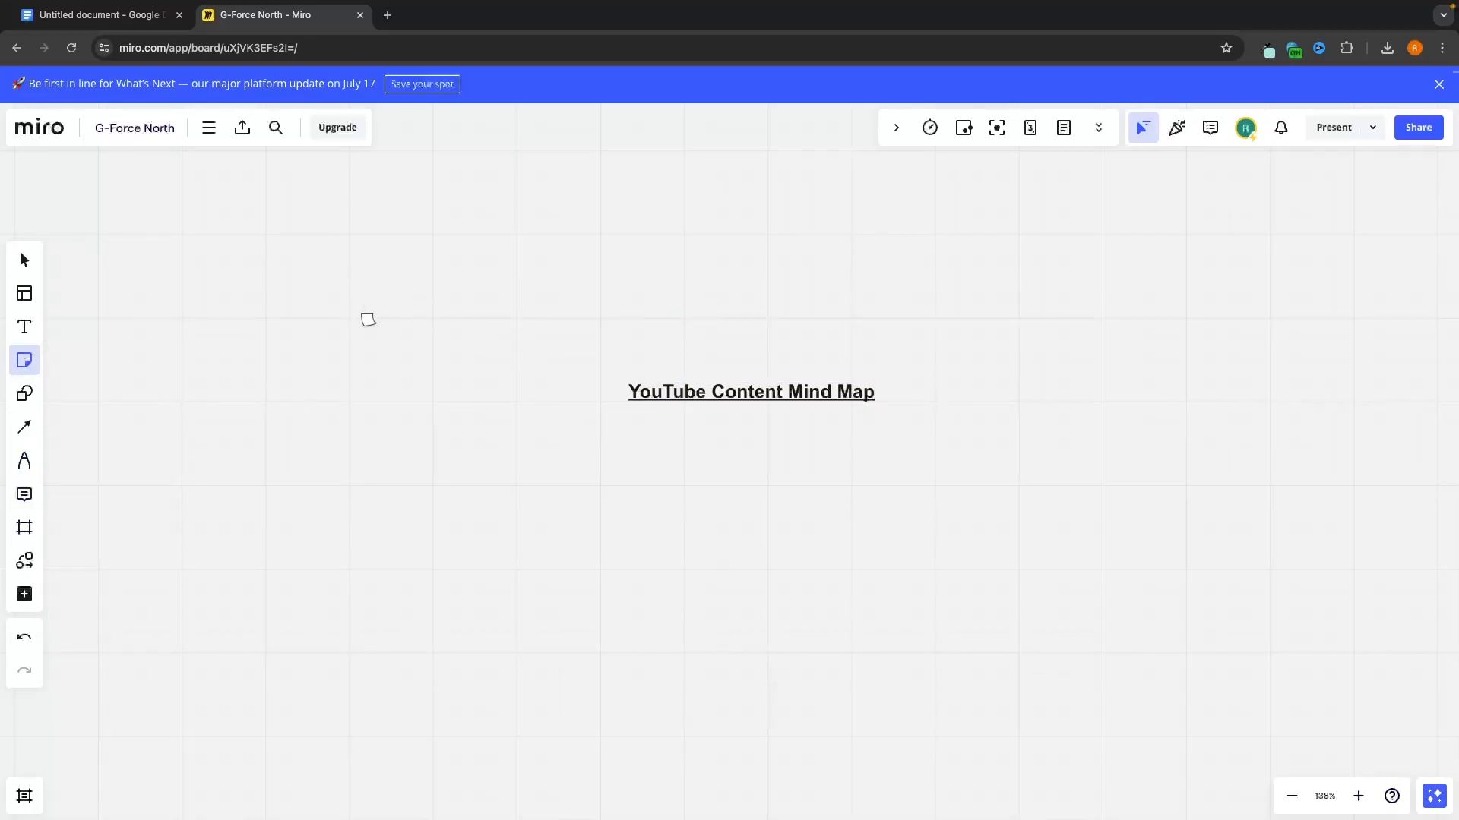
{"action": "left_click", "coordinate": [374, 319]}
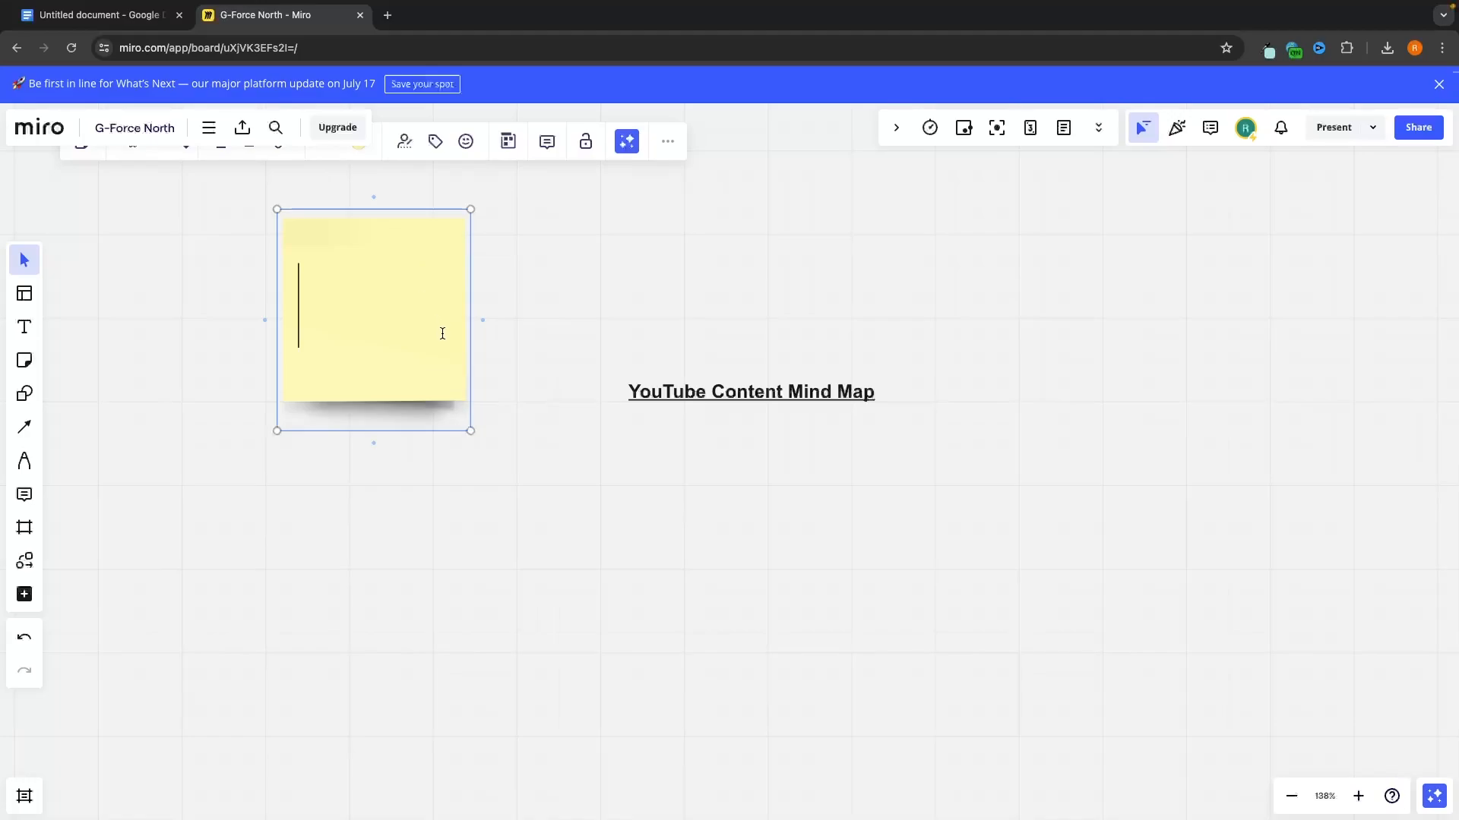
{"action": "left_click_drag", "start_coordinate": [317, 293], "coordinate": [434, 548]}
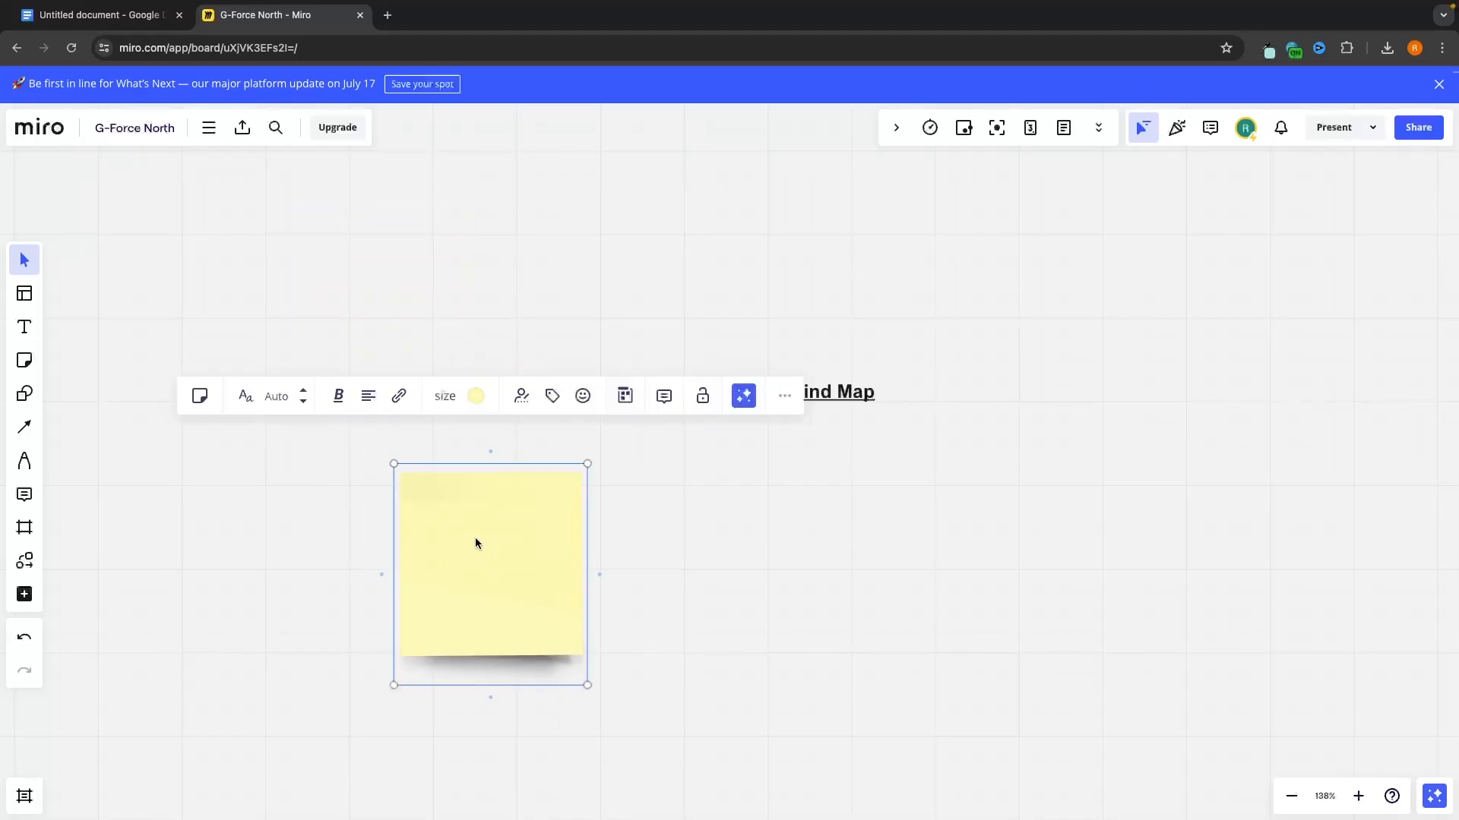
Step: Write "This is a sticky note" on the yellow sticky note
{"action": "type", "text": "This is a s"}
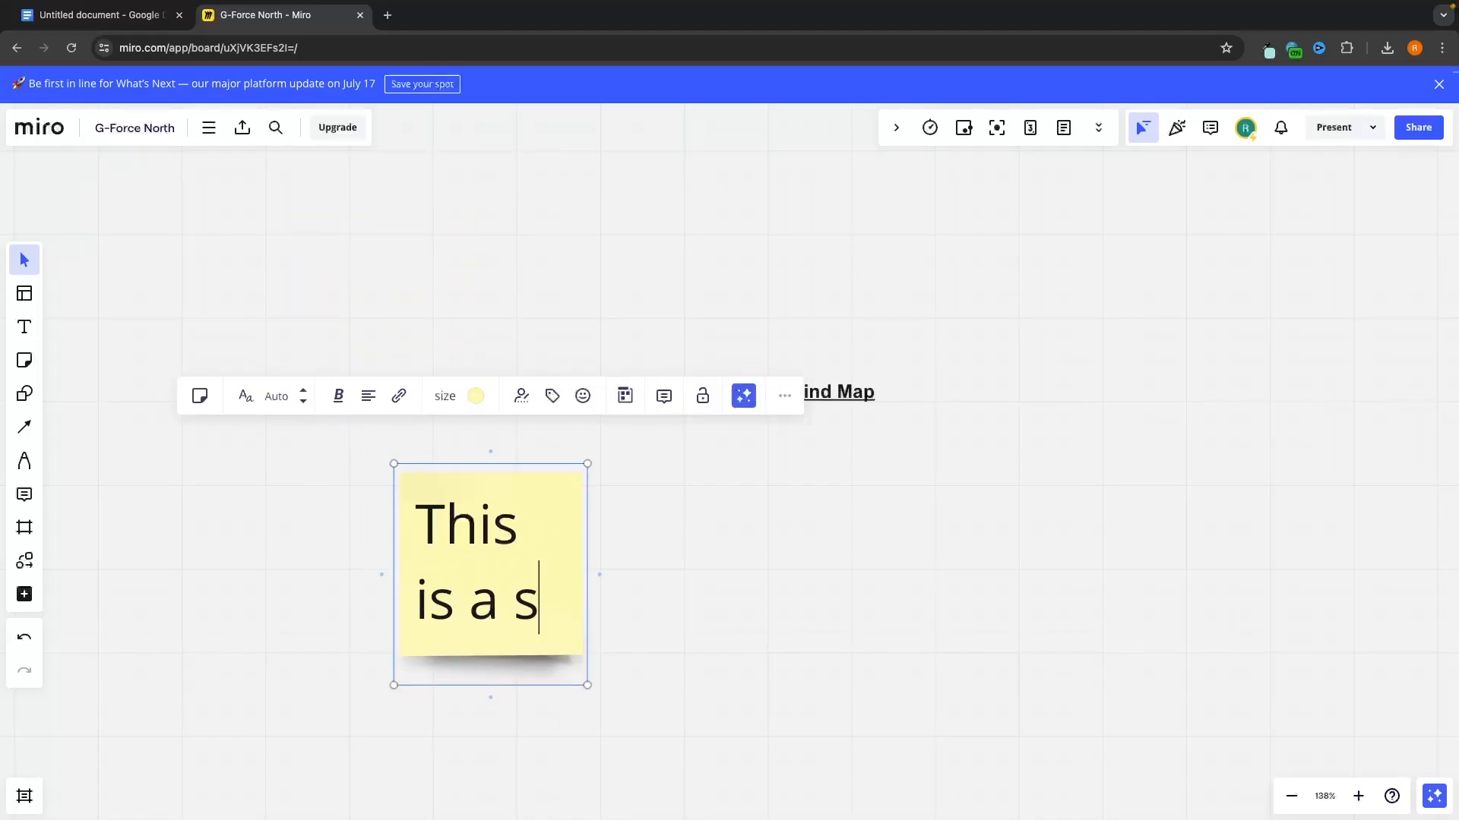
{"action": "type", "text": "tiuc"}
{"action": "key", "text": "BackSpace"}
{"action": "key", "text": "BackSpace"}
{"action": "type", "text": "cky"}
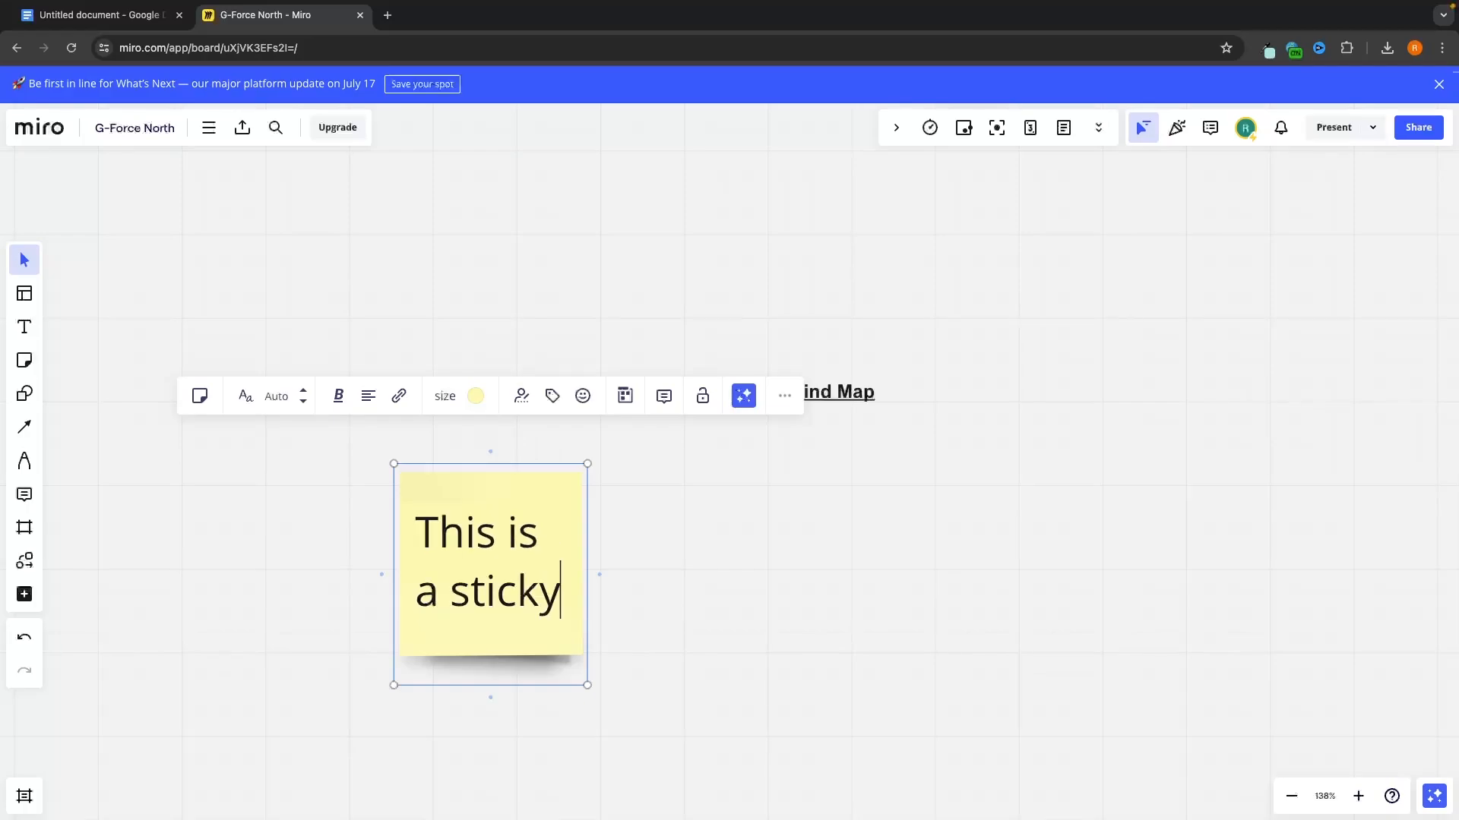
{"action": "type", "text": " note"}
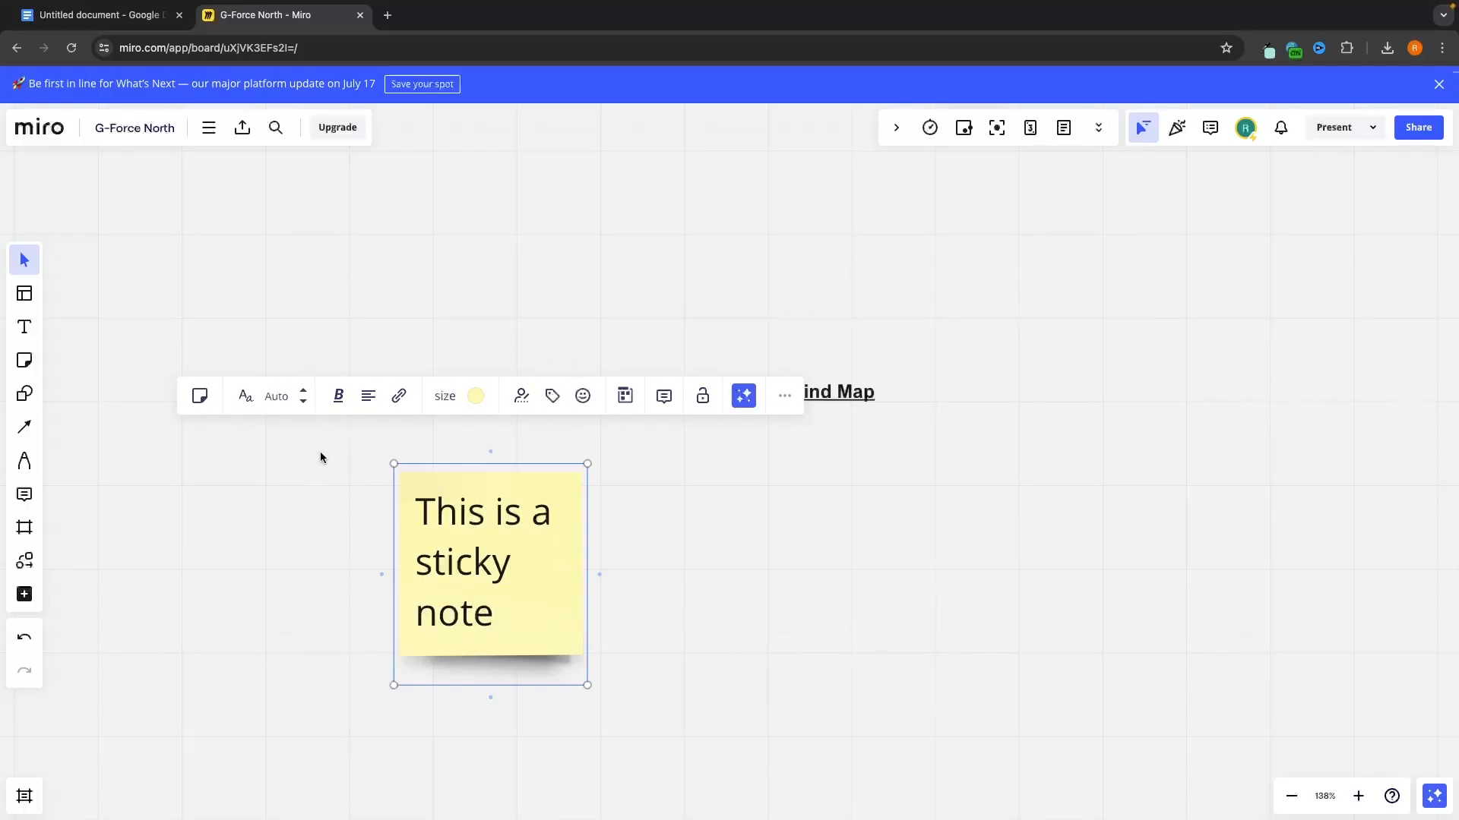
Step: Add a smiley emoji reaction to the sticky note and remove it again
{"action": "left_click", "coordinate": [584, 396]}
{"action": "left_click", "coordinate": [385, 502]}
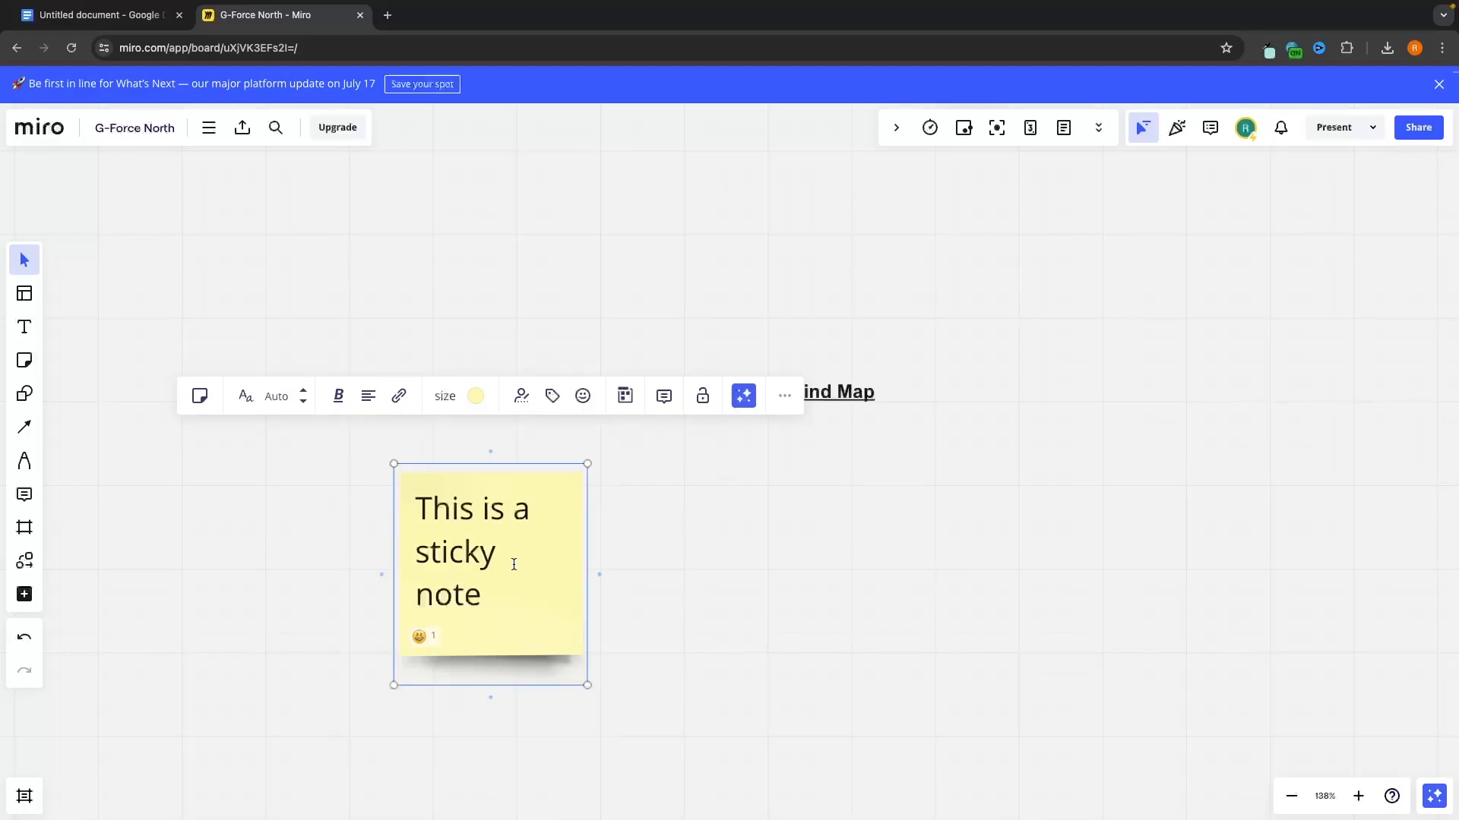
{"action": "left_click", "coordinate": [436, 635]}
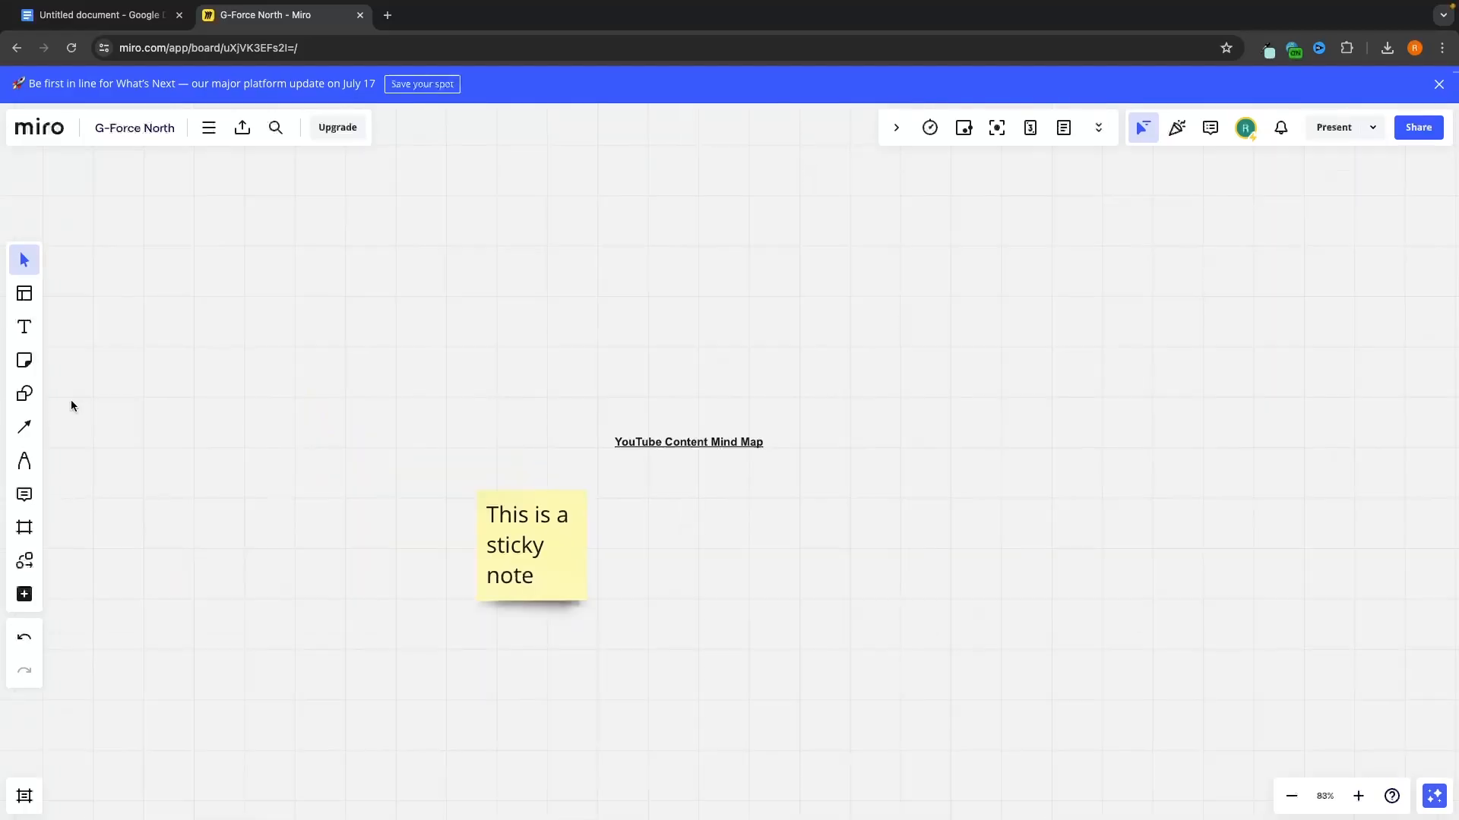
Step: Try a square shape over the sticky note and undo both the shape and the note
{"action": "left_click", "coordinate": [25, 394]}
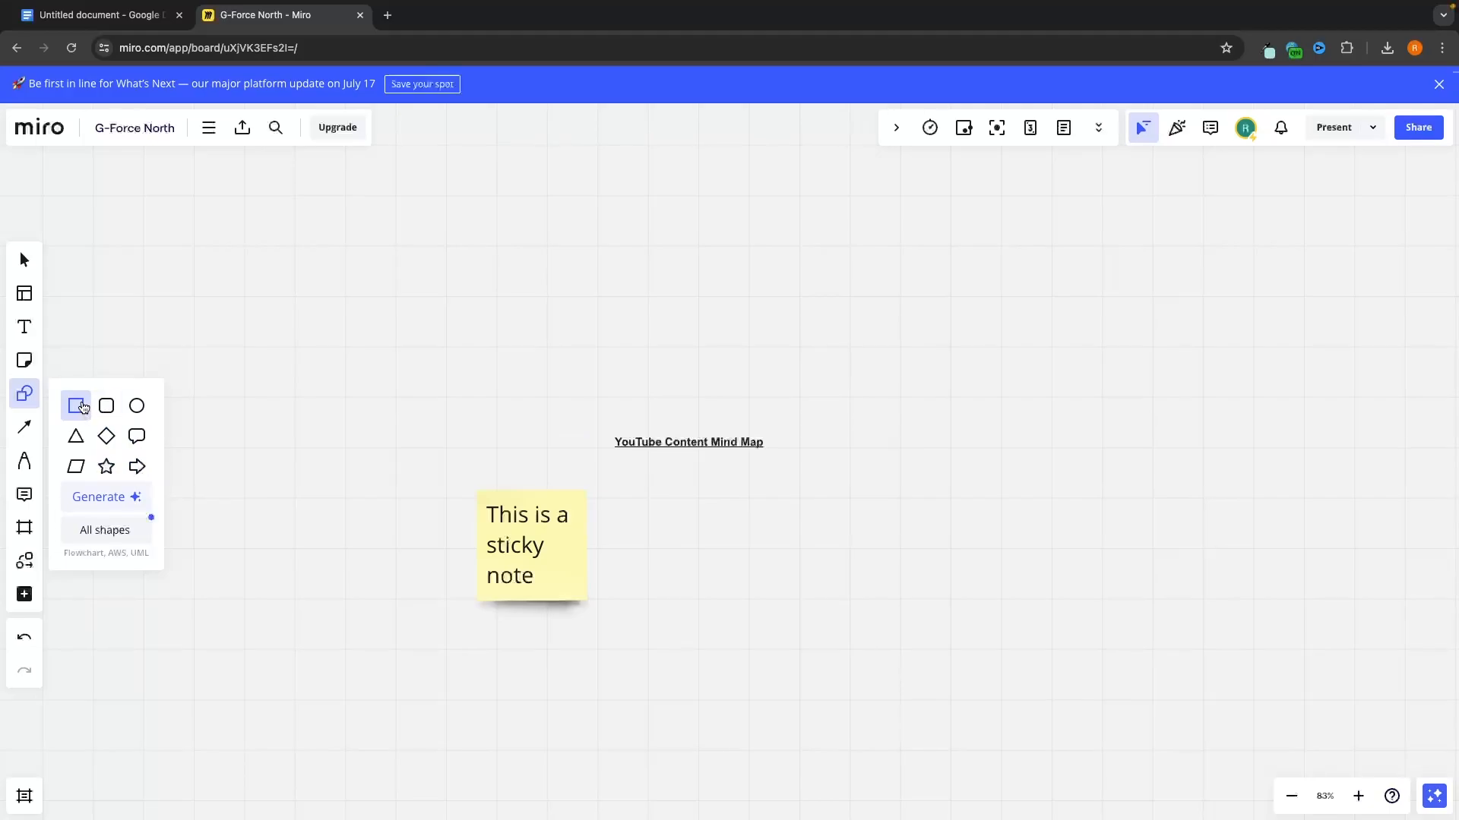
{"action": "left_click", "coordinate": [79, 407]}
{"action": "left_click", "coordinate": [510, 537]}
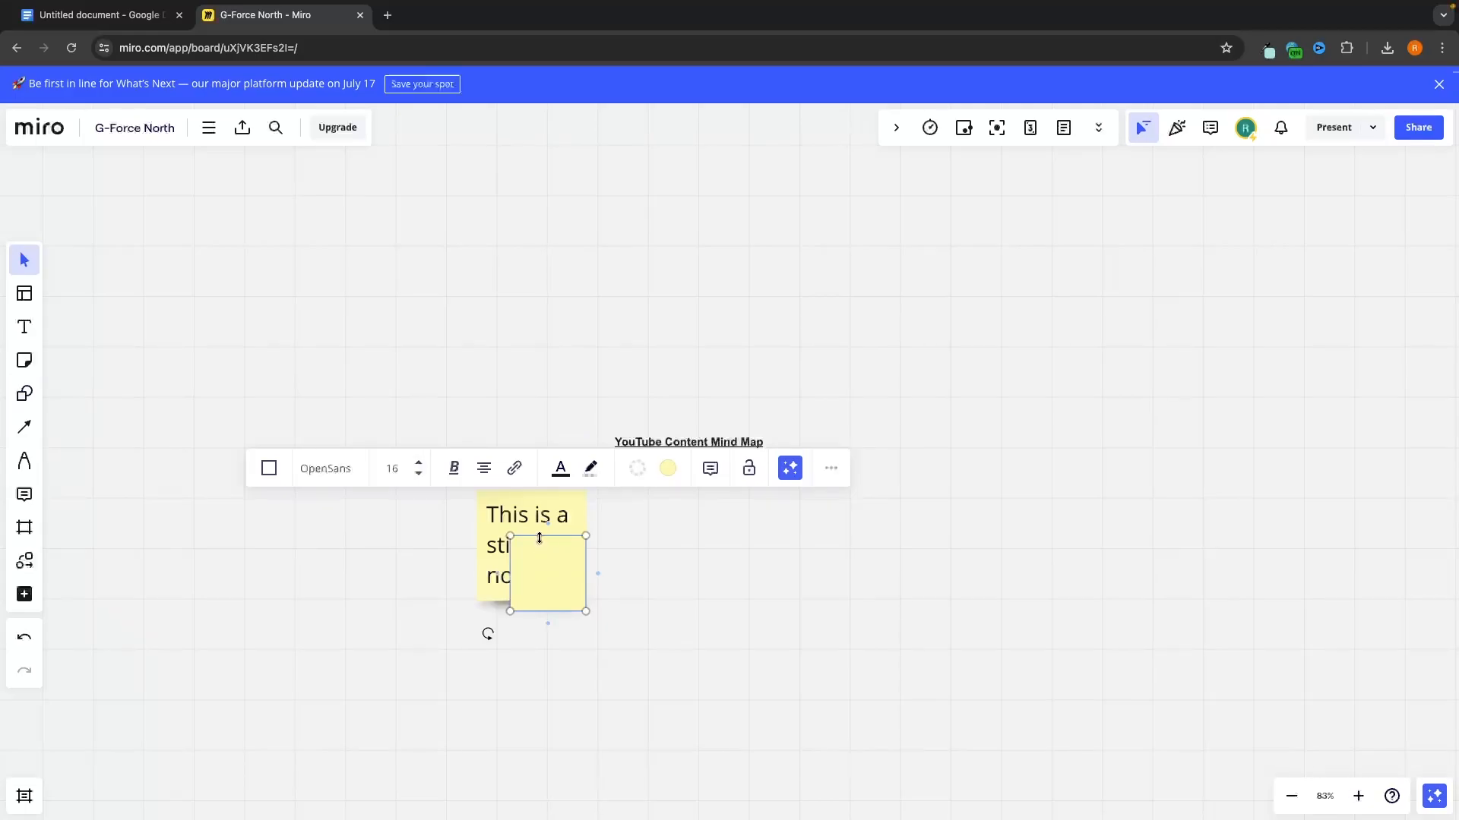
{"action": "key", "text": "ctrl+z"}
{"action": "key", "text": "ctrl+z"}
Step: Enlarge the "YouTube Content Mind Map" title to about three times its size and move it higher on the board
{"action": "left_click", "coordinate": [727, 442]}
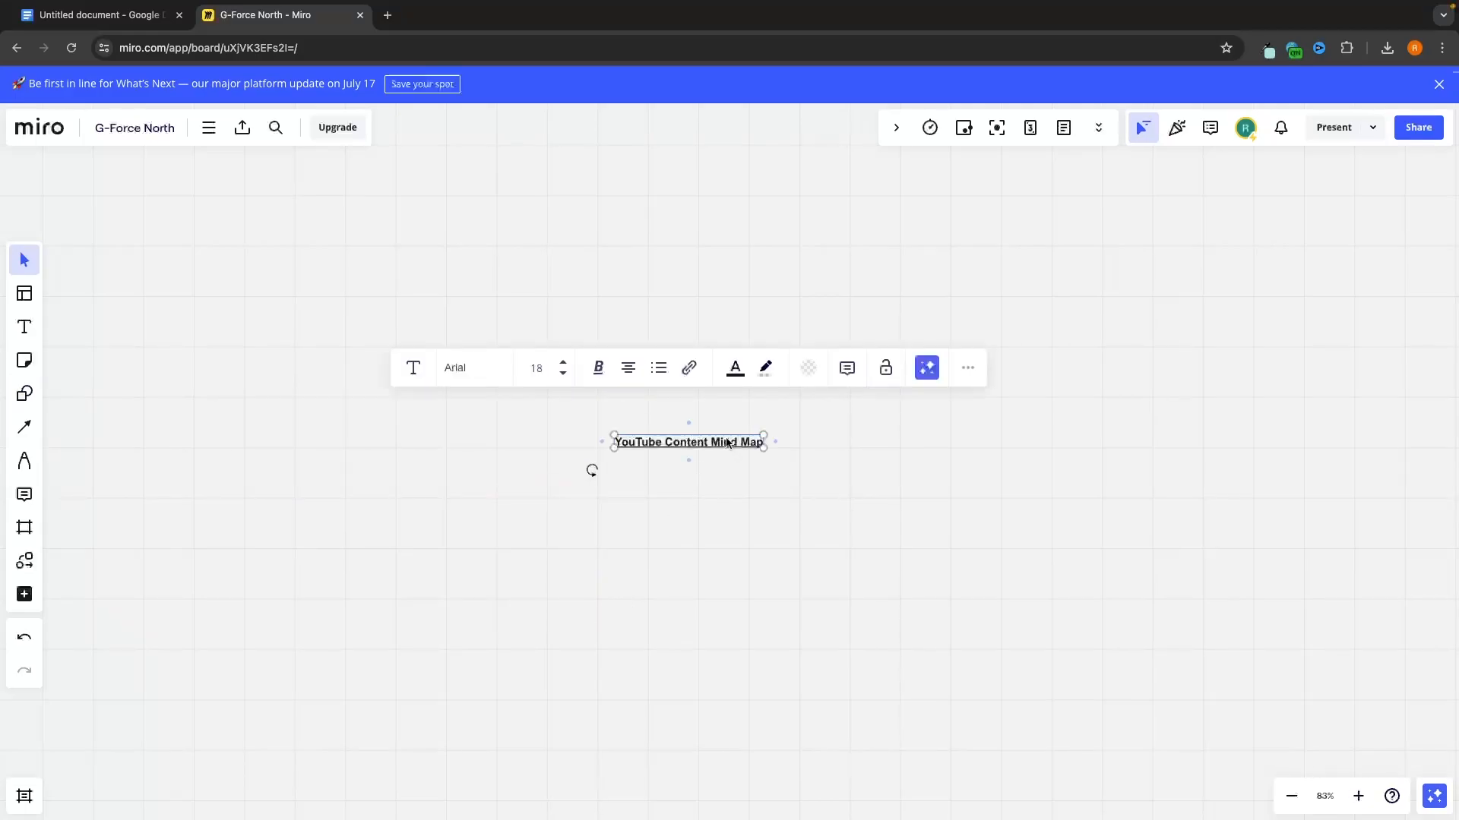
{"action": "left_click_drag", "start_coordinate": [766, 432], "coordinate": [1040, 343]}
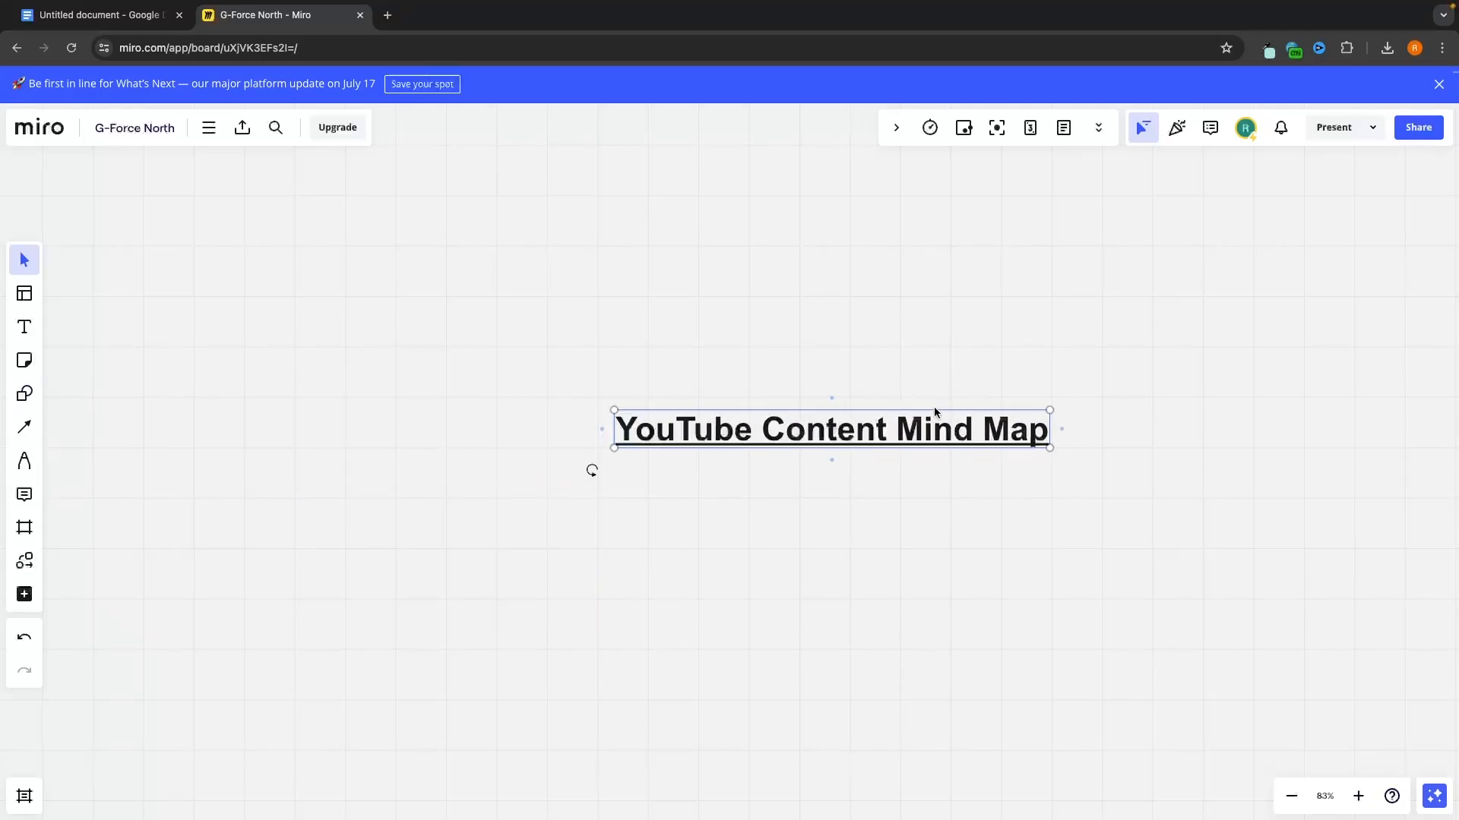
{"action": "left_click", "coordinate": [951, 342]}
{"action": "left_click", "coordinate": [797, 428]}
{"action": "left_click", "coordinate": [904, 481]}
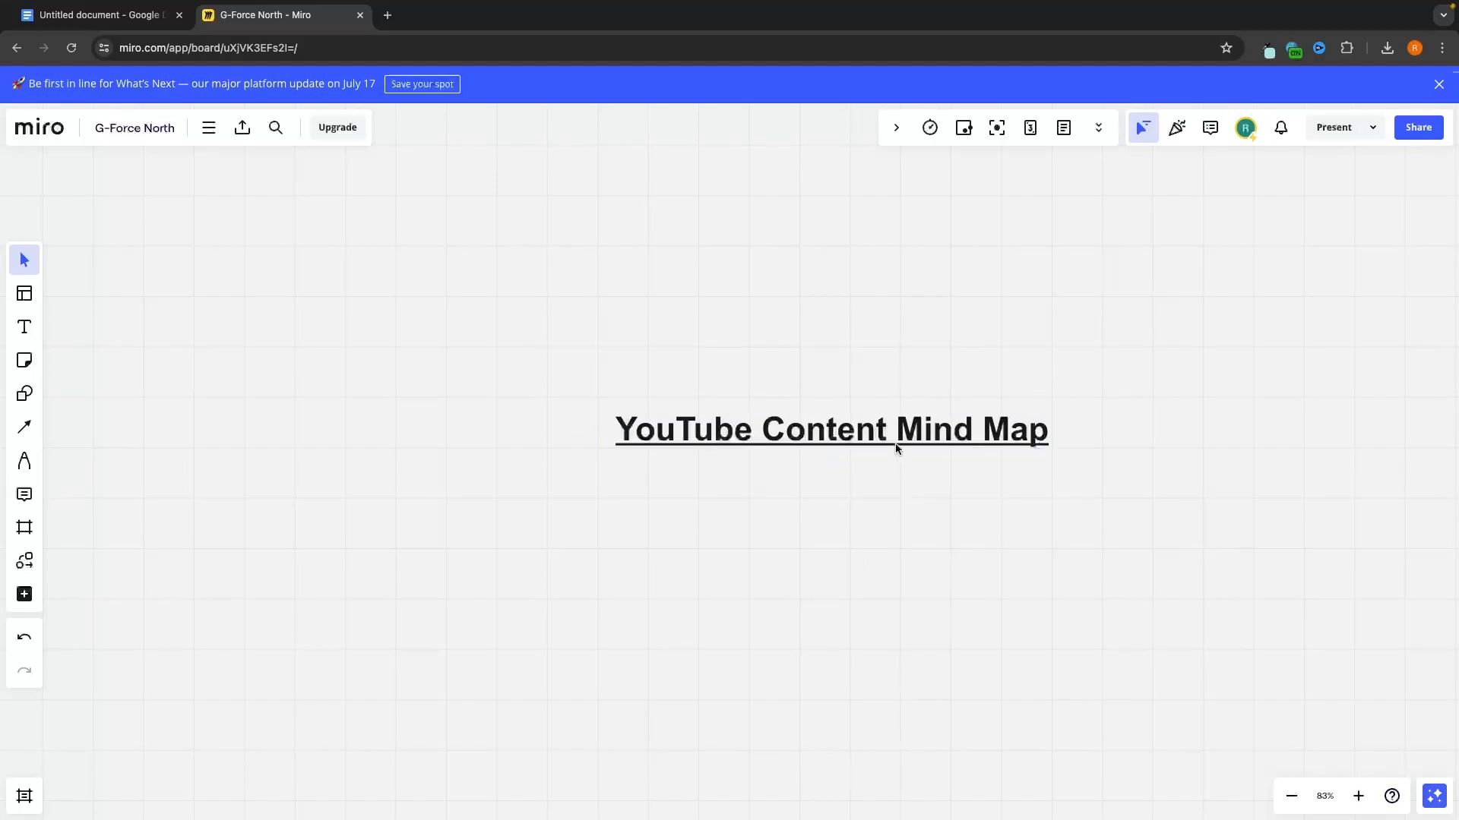
{"action": "left_click_drag", "start_coordinate": [891, 441], "coordinate": [819, 283]}
Step: Draw a light yellow circle below and to the left of the title and label it "Email Marketing Tools"
{"action": "left_click", "coordinate": [19, 386]}
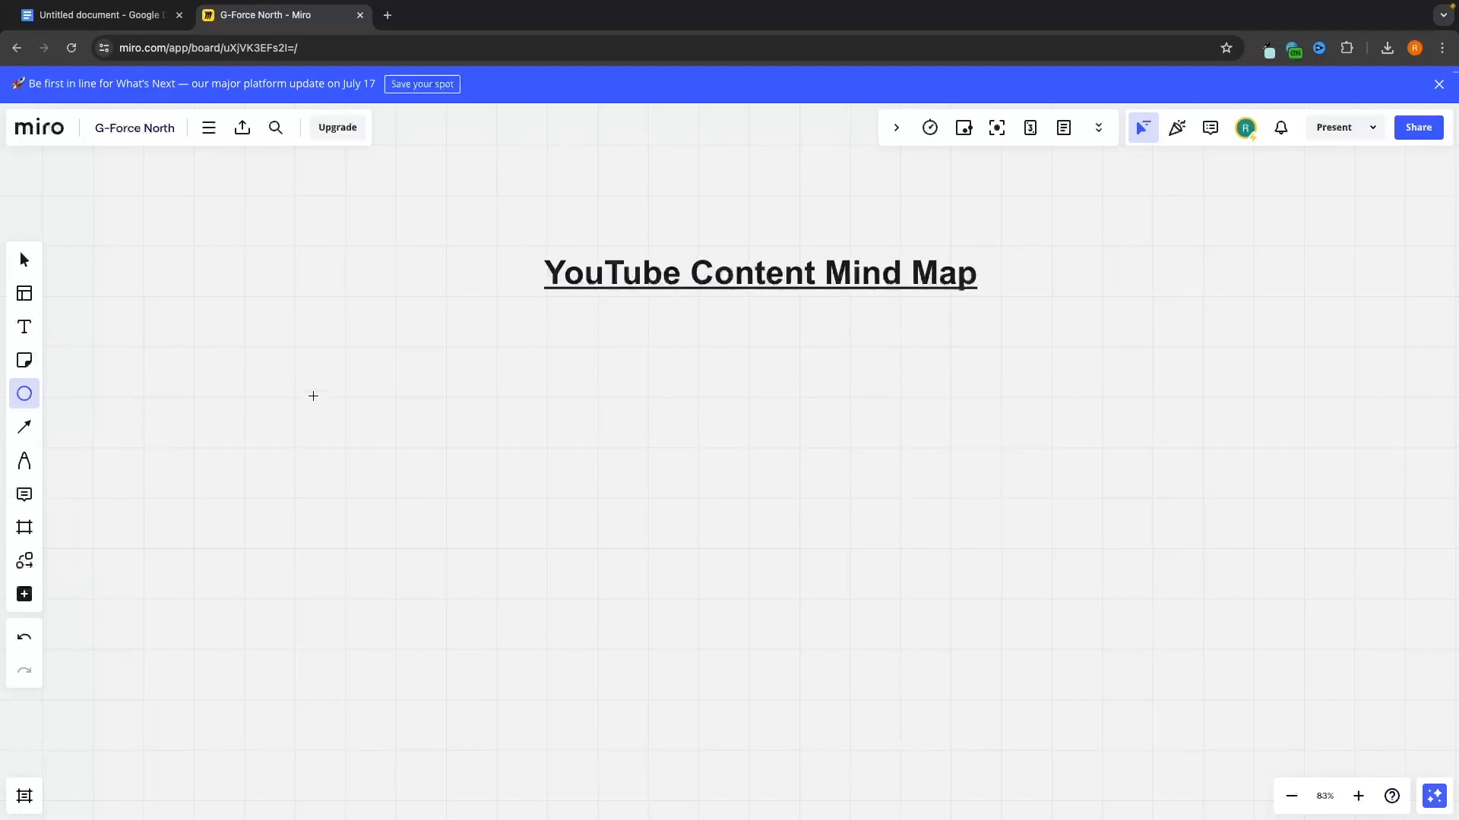
{"action": "left_click", "coordinate": [24, 394]}
{"action": "left_click", "coordinate": [137, 403]}
{"action": "left_click_drag", "start_coordinate": [445, 316], "coordinate": [556, 439]}
{"action": "left_click_drag", "start_coordinate": [521, 385], "coordinate": [480, 376]}
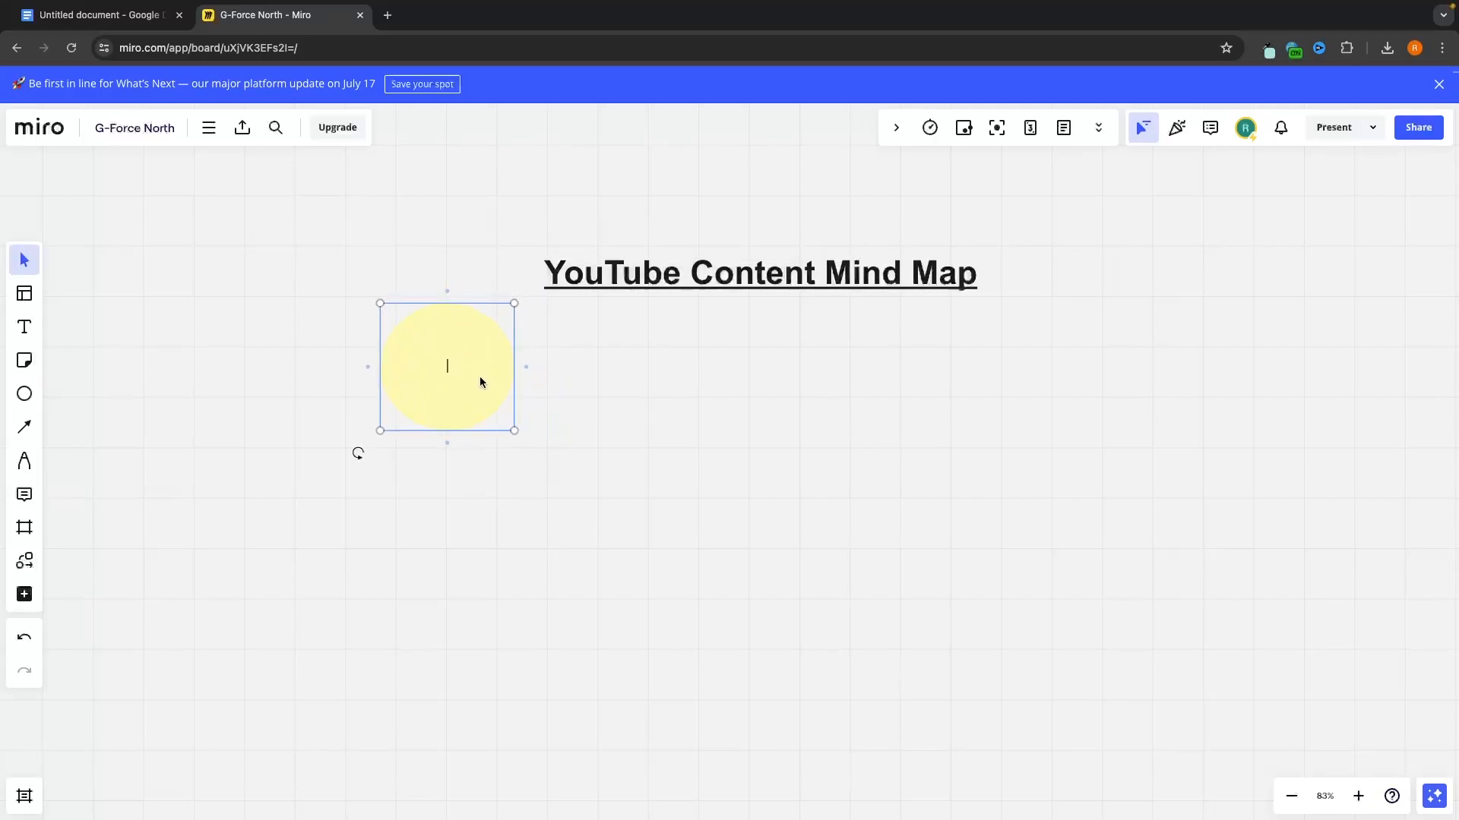
{"action": "double_click", "coordinate": [480, 383]}
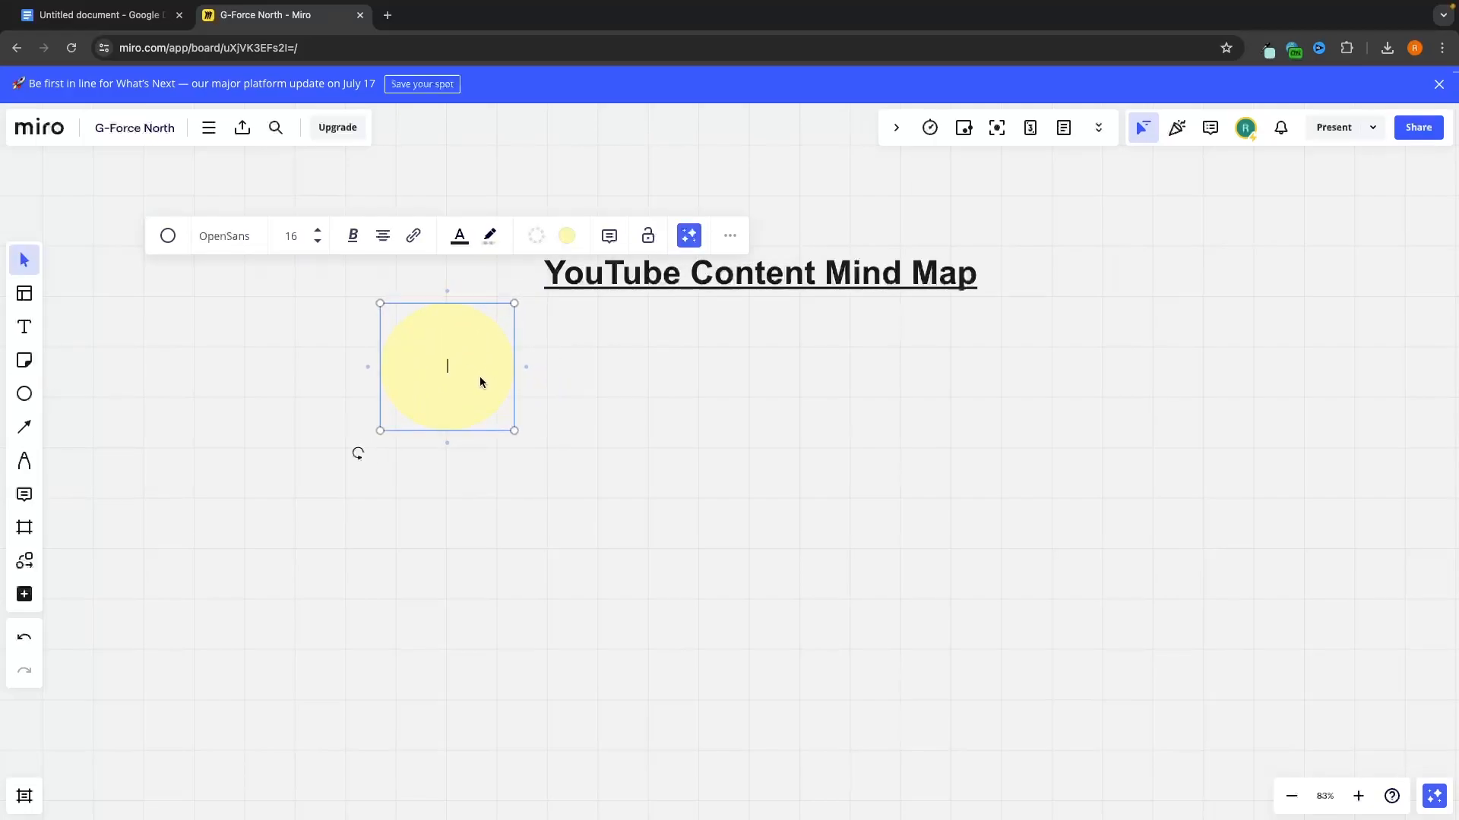
{"action": "type", "text": "Email Marketing Tools"}
{"action": "left_click", "coordinate": [650, 366]}
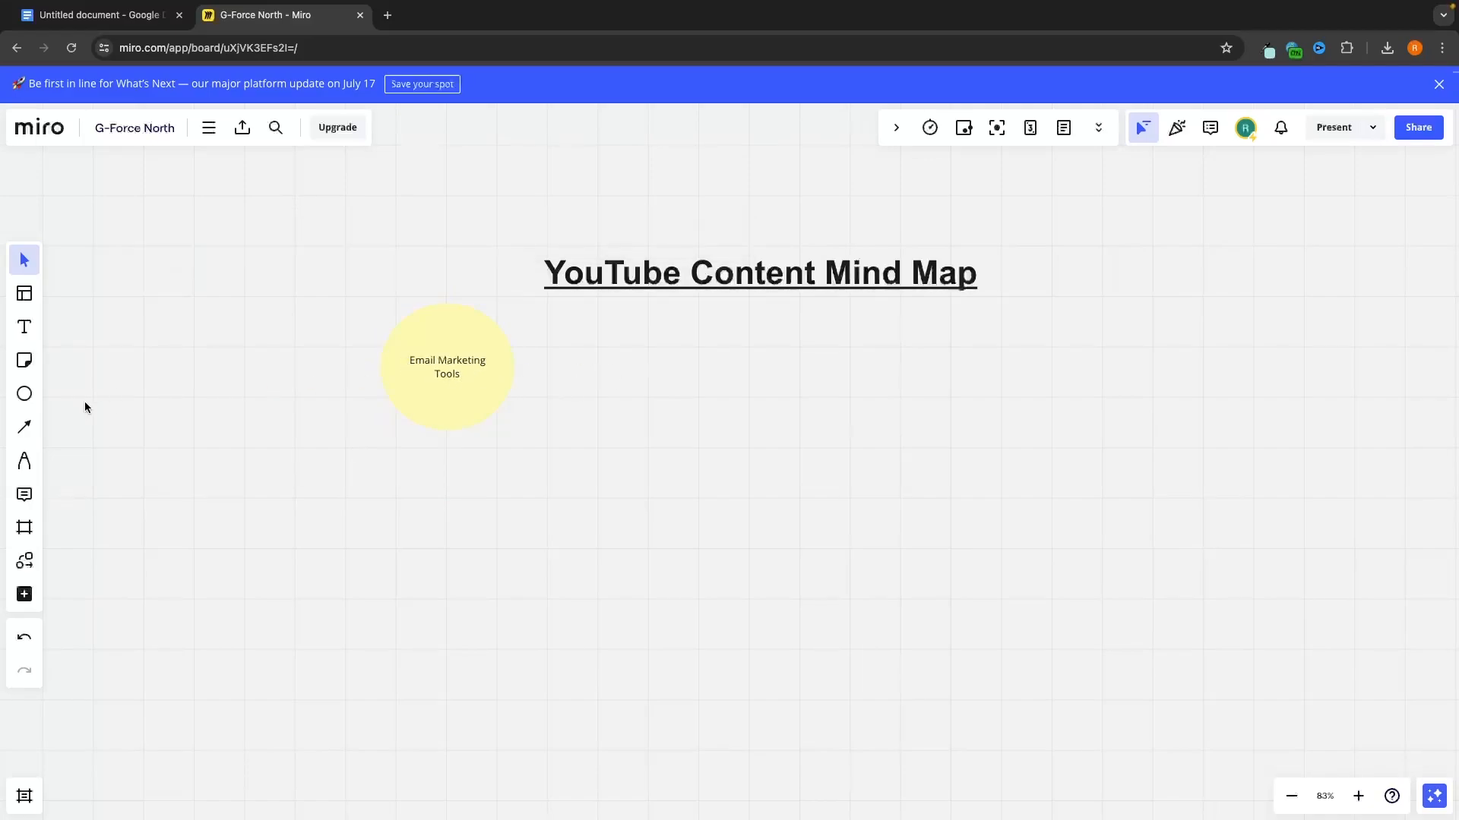
{"action": "left_click", "coordinate": [24, 394]}
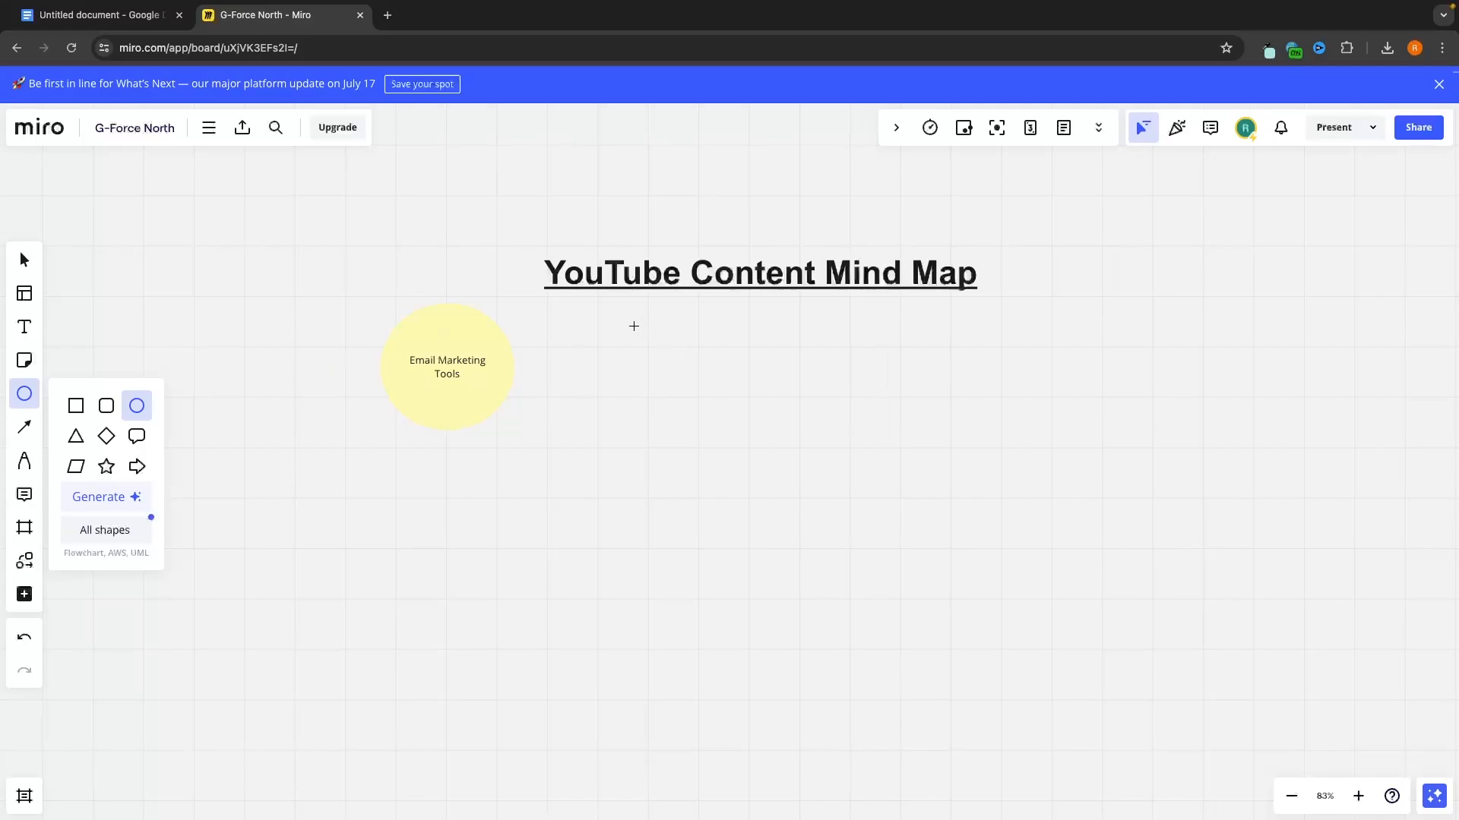
{"action": "mouse_move", "coordinate": [628, 322]}
{"action": "left_mouse_down"}
{"action": "mouse_move", "coordinate": [821, 469]}
{"action": "mouse_move", "coordinate": [809, 492]}
{"action": "mouse_move", "coordinate": [831, 485]}
{"action": "mouse_move", "coordinate": [873, 365]}
{"action": "mouse_move", "coordinate": [714, 586]}
{"action": "mouse_move", "coordinate": [828, 579]}
{"action": "mouse_move", "coordinate": [977, 318]}
{"action": "mouse_move", "coordinate": [788, 573]}
{"action": "mouse_move", "coordinate": [841, 547]}
{"action": "mouse_move", "coordinate": [957, 387]}
{"action": "mouse_move", "coordinate": [814, 521]}
{"action": "mouse_move", "coordinate": [841, 530]}
{"action": "left_mouse_up"}
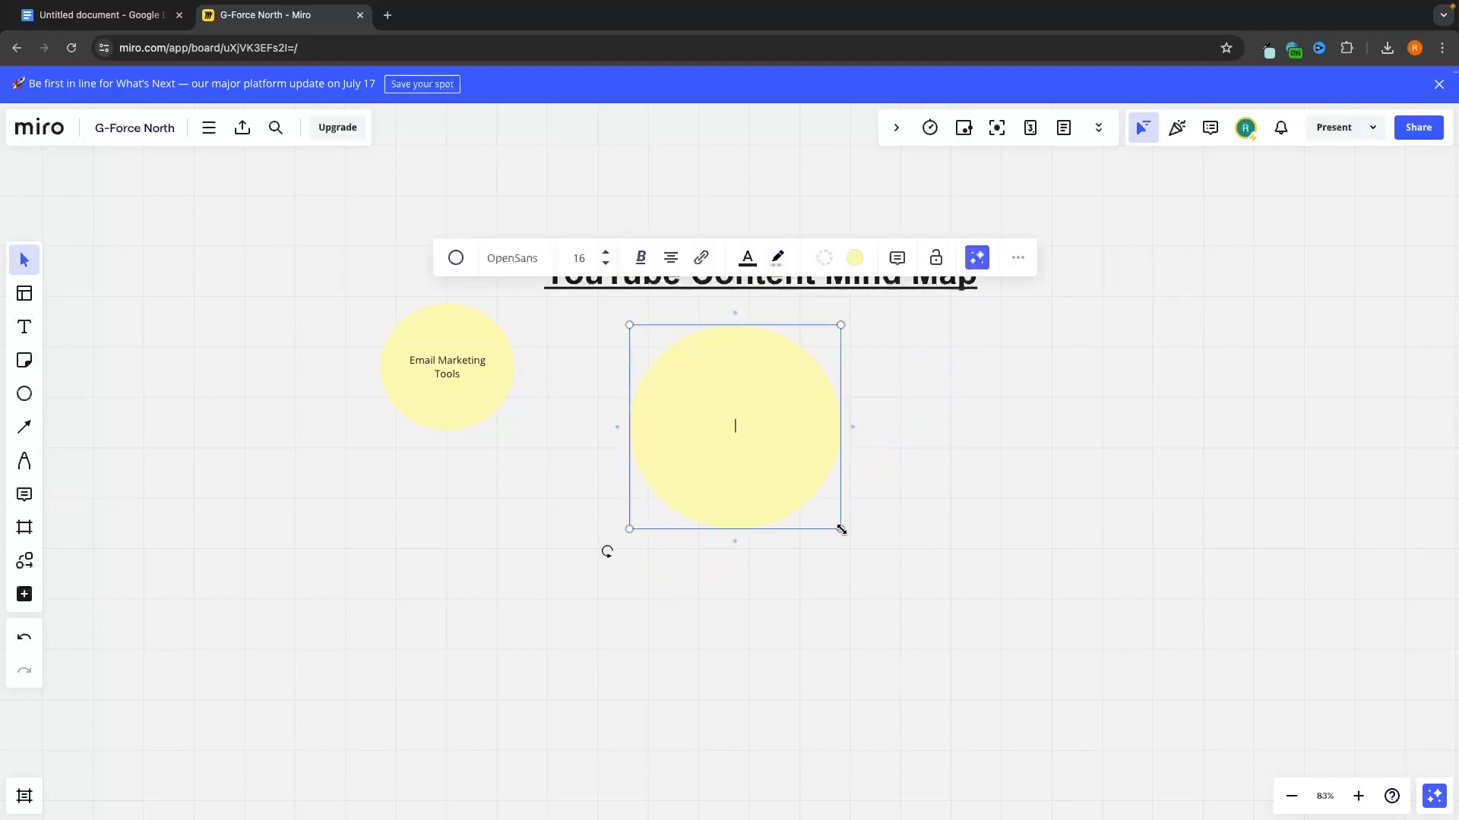
{"action": "left_click", "coordinate": [925, 402]}
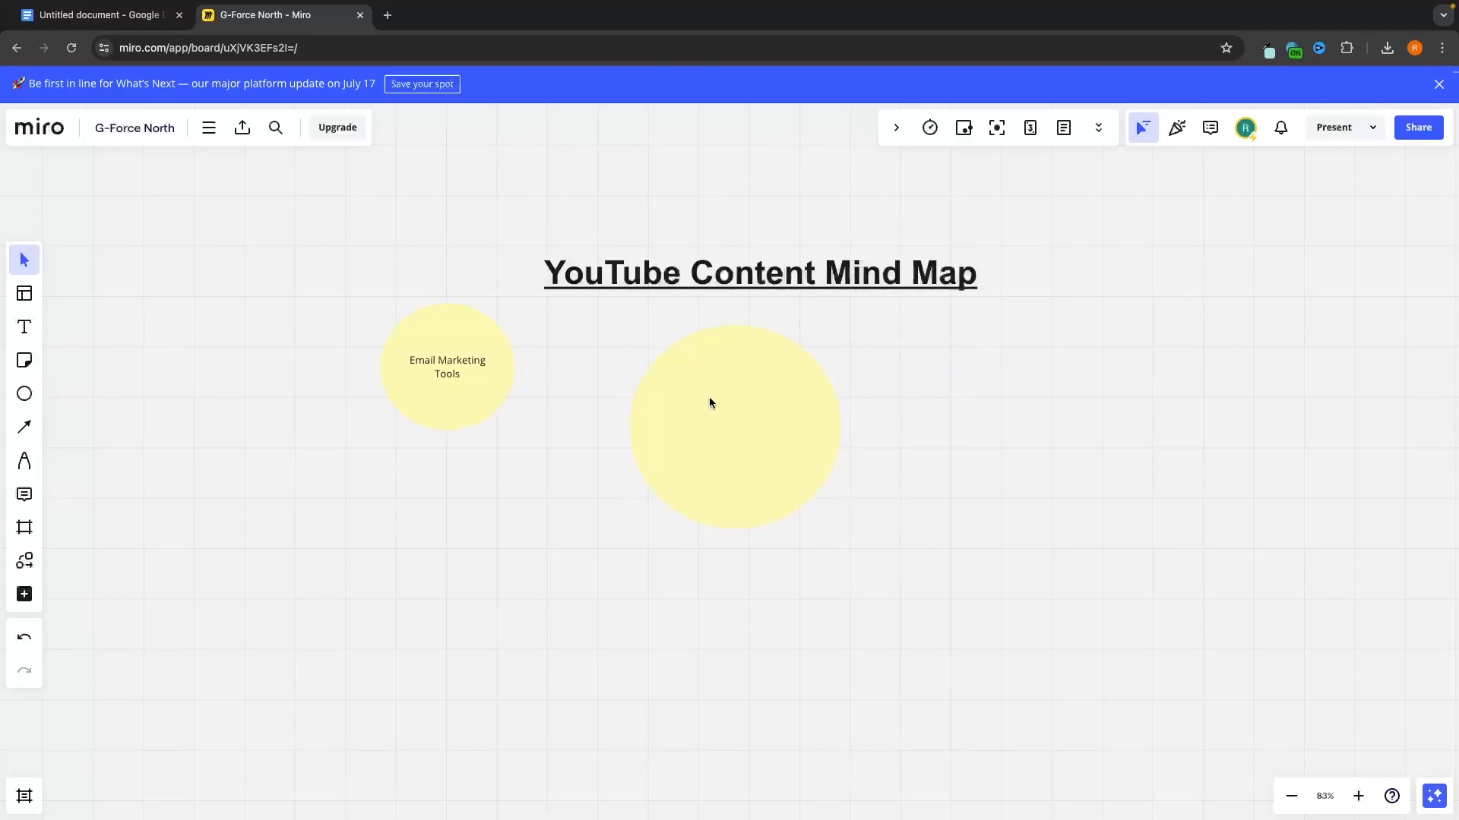
{"action": "left_click", "coordinate": [709, 397]}
{"action": "key", "text": "Delete"}
Step: Draw a second circle to the right of the Email Marketing Tools circle and label it "Drawing tools"
{"action": "left_click", "coordinate": [24, 394]}
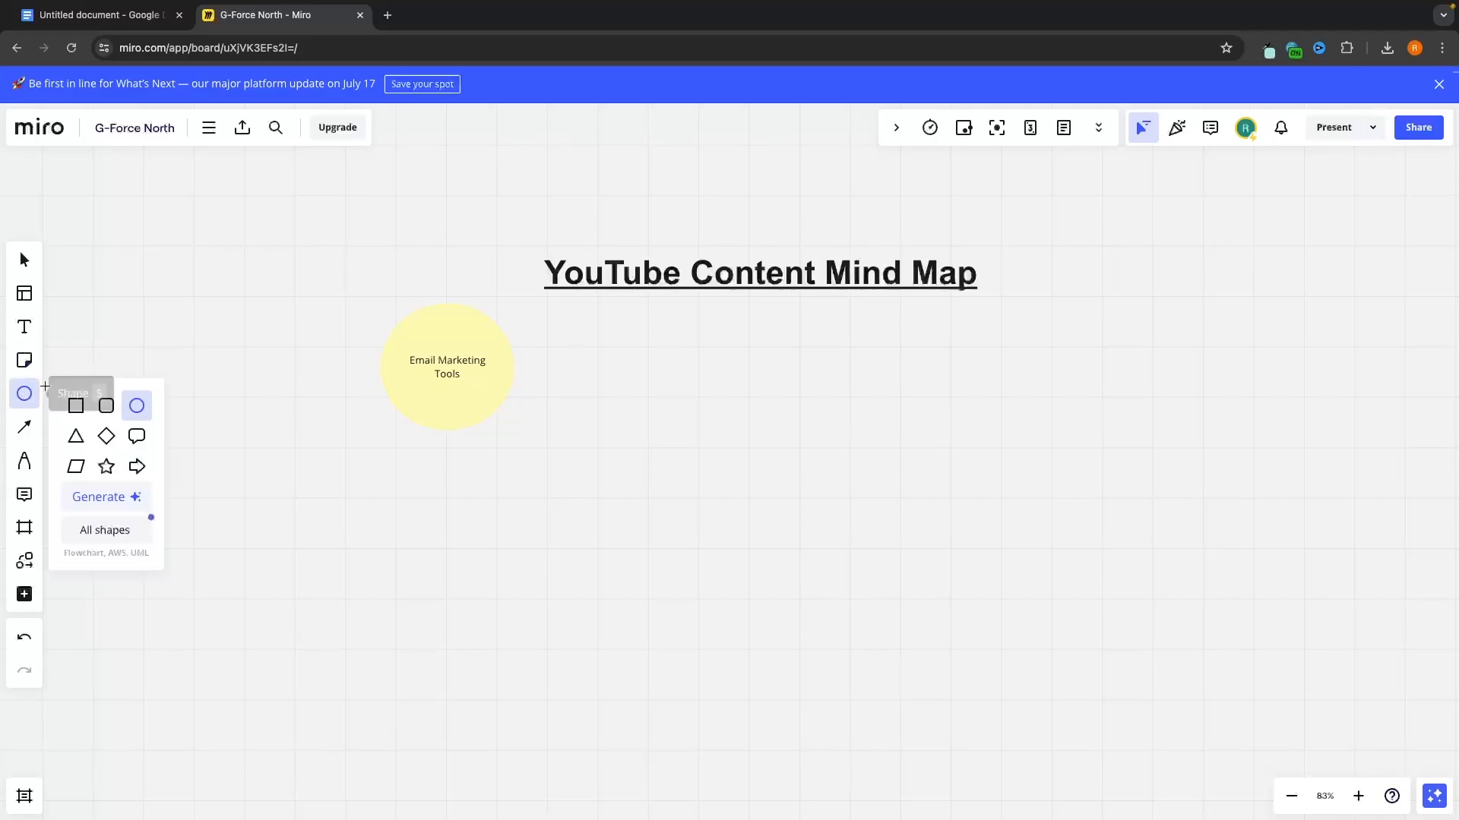
{"action": "left_click", "coordinate": [134, 404]}
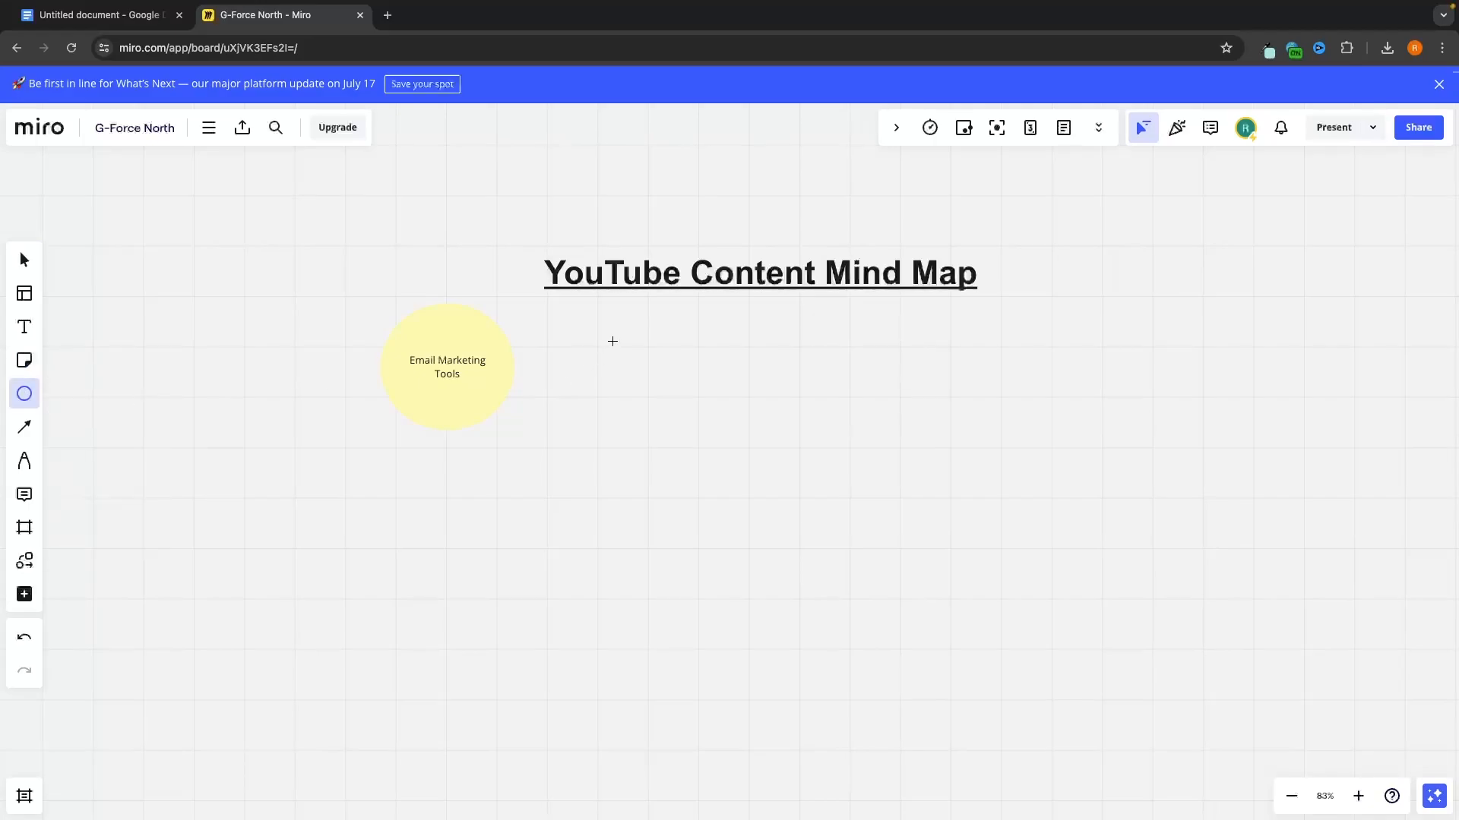
{"action": "left_click_drag", "start_coordinate": [586, 324], "coordinate": [770, 380]}
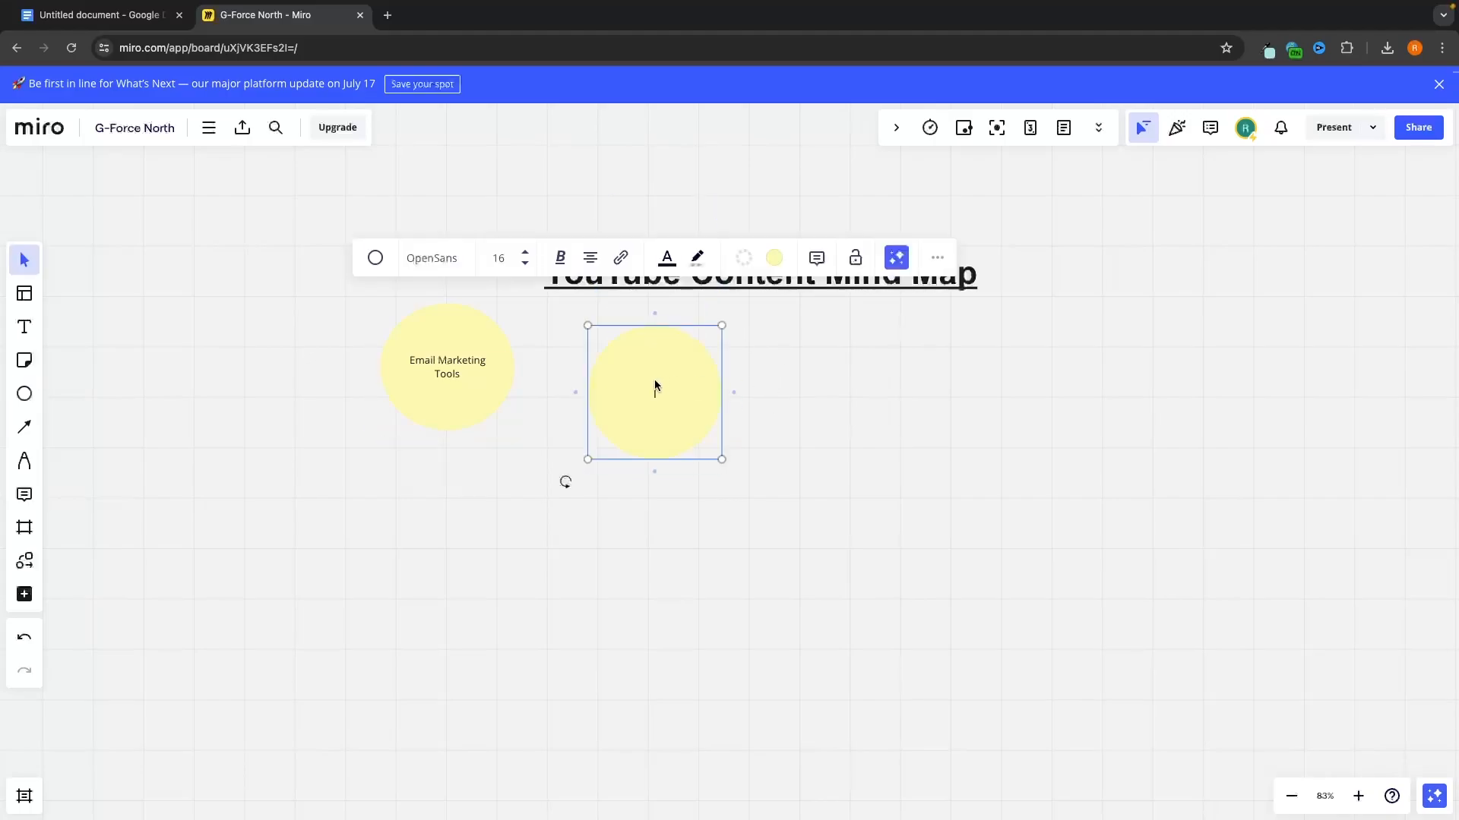
{"action": "left_click_drag", "start_coordinate": [676, 377], "coordinate": [700, 358]}
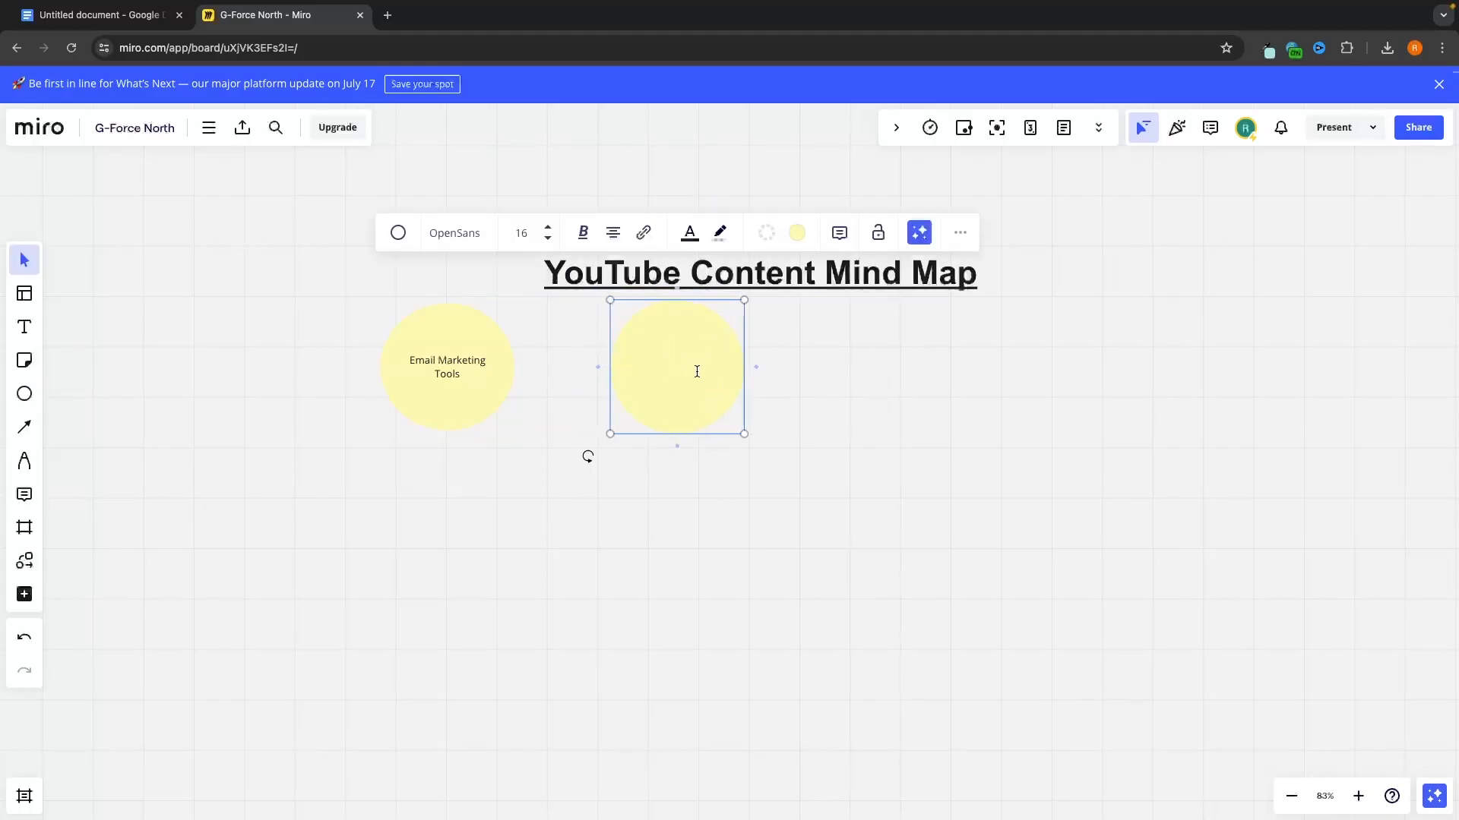
{"action": "type", "text": "Drawing tools"}
{"action": "left_click", "coordinate": [844, 461]}
Step: Add a third circle labelled "Ecommerce tutorials" on the right and line up the other two circles in a row with it
{"action": "left_click", "coordinate": [25, 393]}
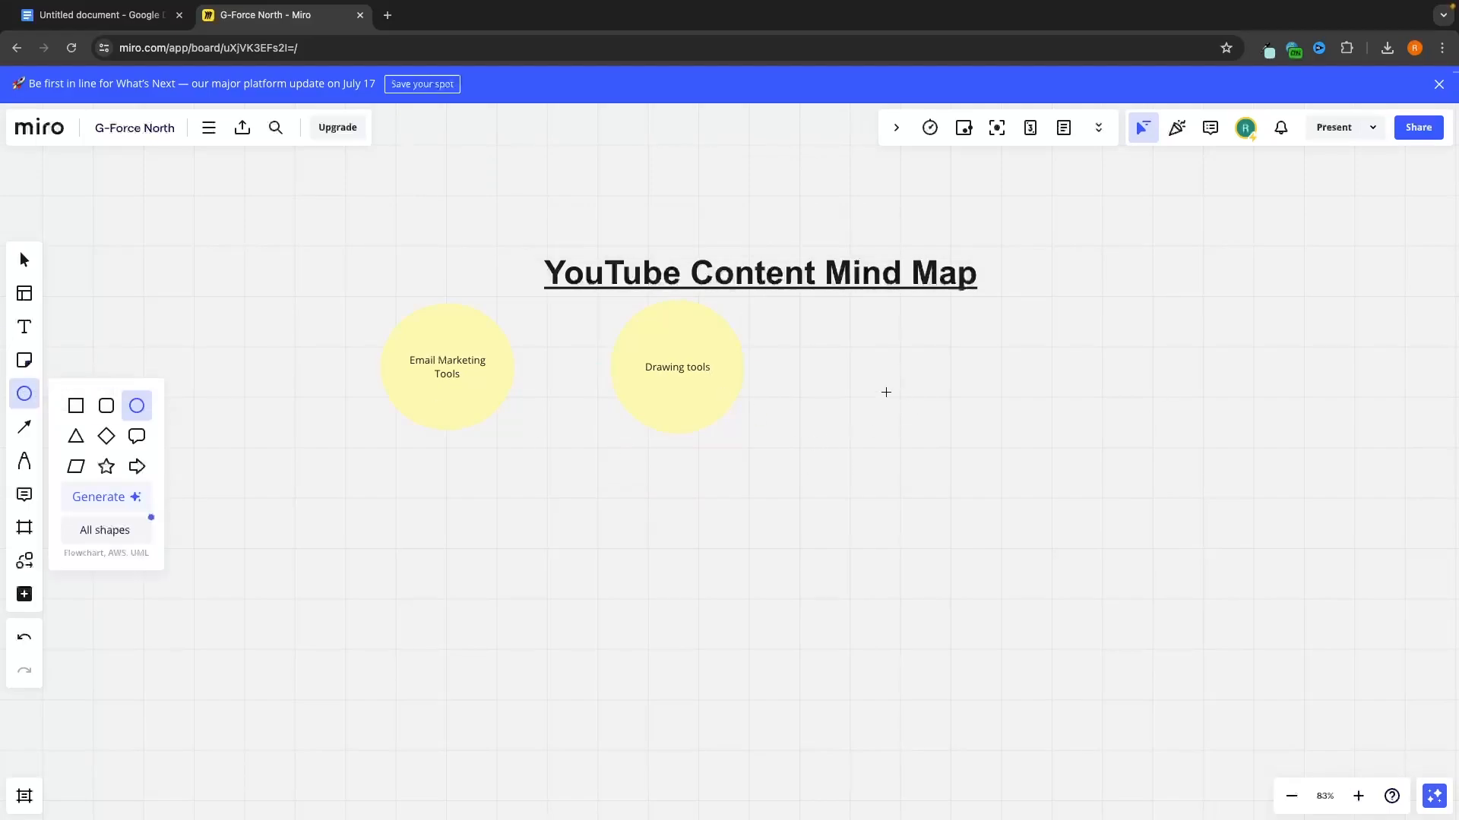
{"action": "left_click_drag", "start_coordinate": [876, 317], "coordinate": [1010, 451]}
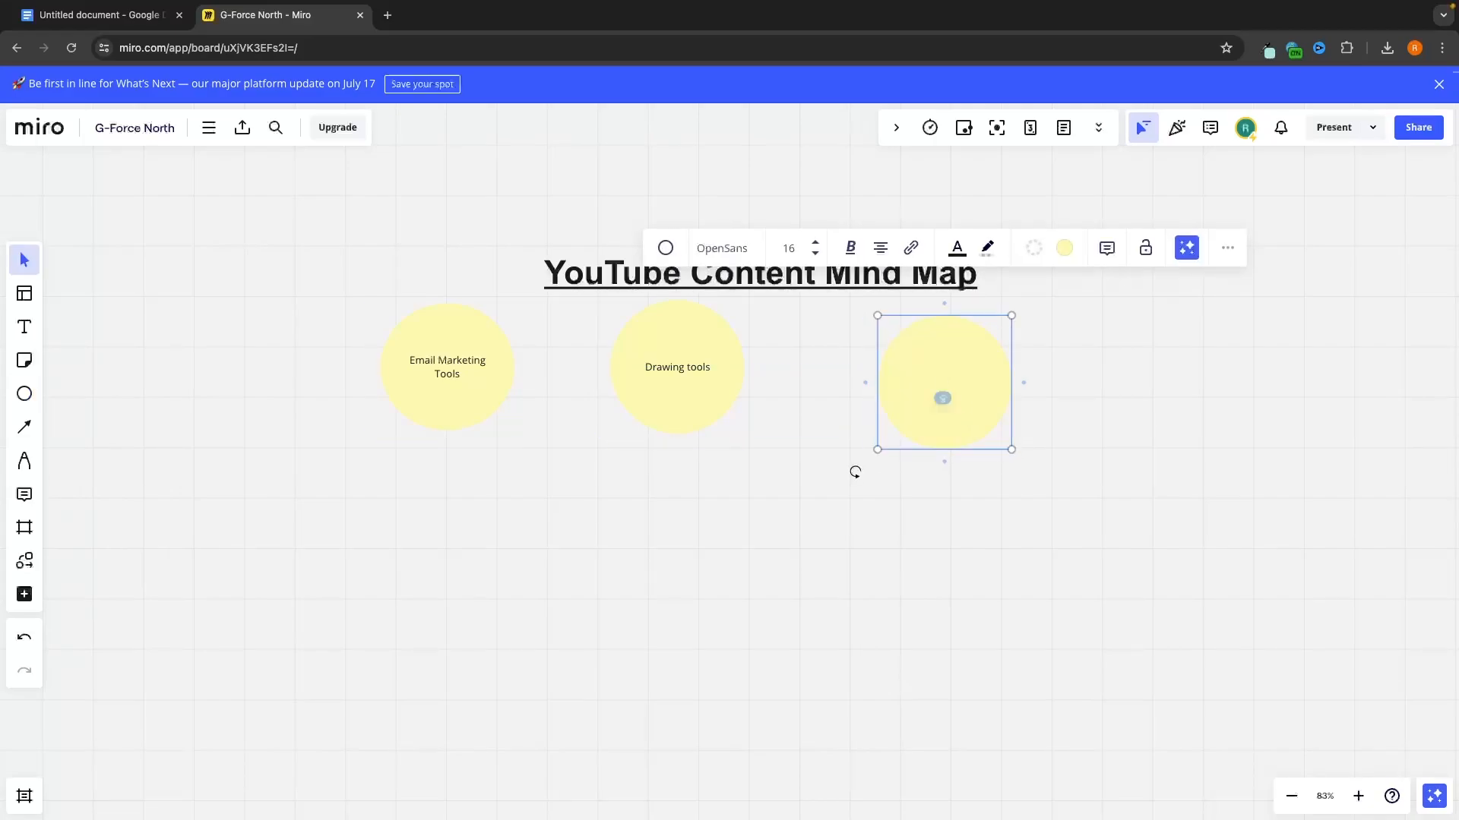
{"action": "type", "text": "ccommerce tutorials"}
{"action": "left_click", "coordinate": [1159, 395]}
{"action": "left_click_drag", "start_coordinate": [722, 354], "coordinate": [773, 358]}
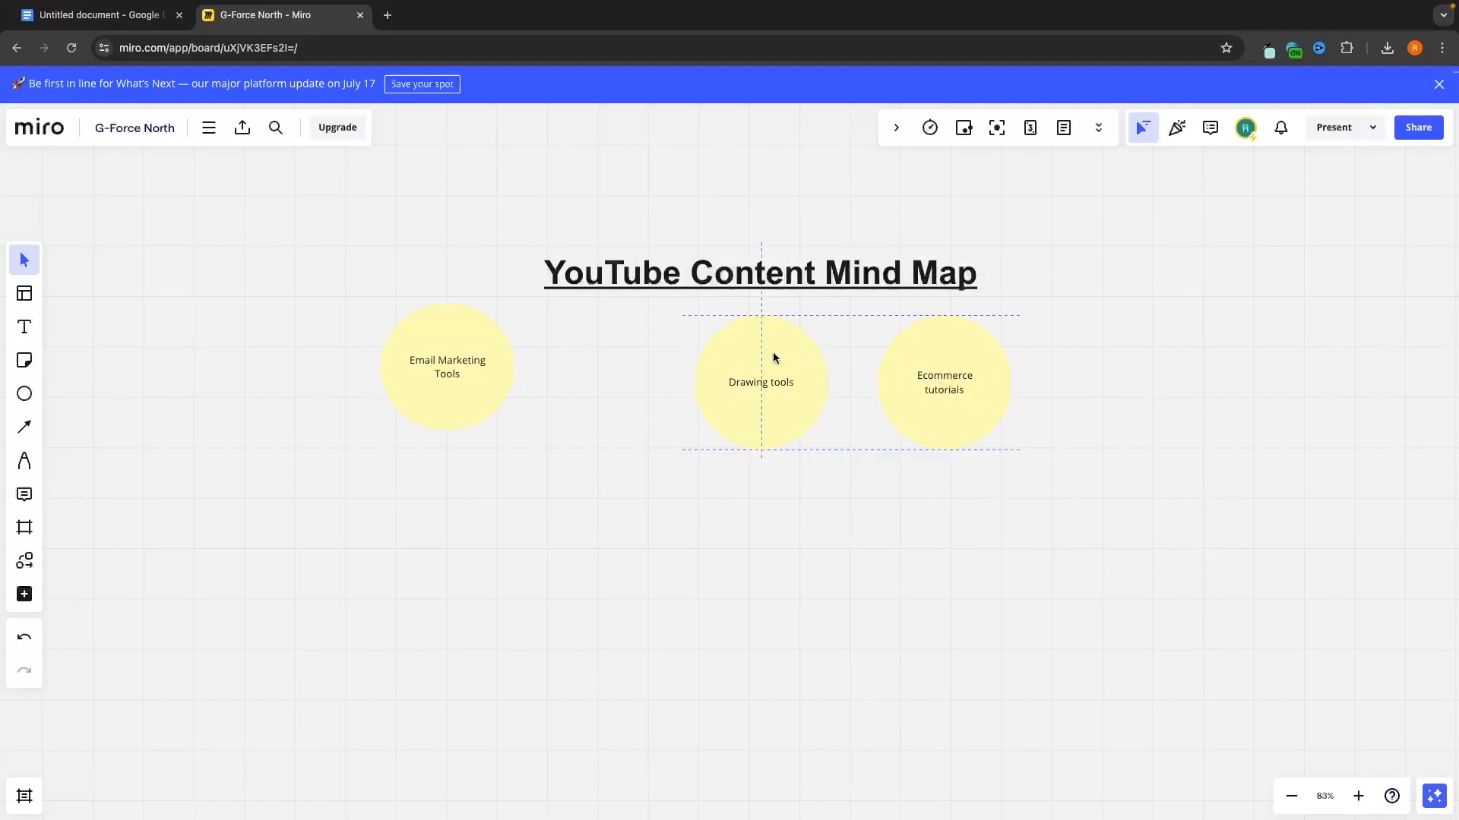
{"action": "mouse_move", "coordinate": [480, 350]}
{"action": "left_mouse_down"}
{"action": "mouse_move", "coordinate": [628, 400]}
{"action": "mouse_move", "coordinate": [620, 365]}
{"action": "left_mouse_up"}
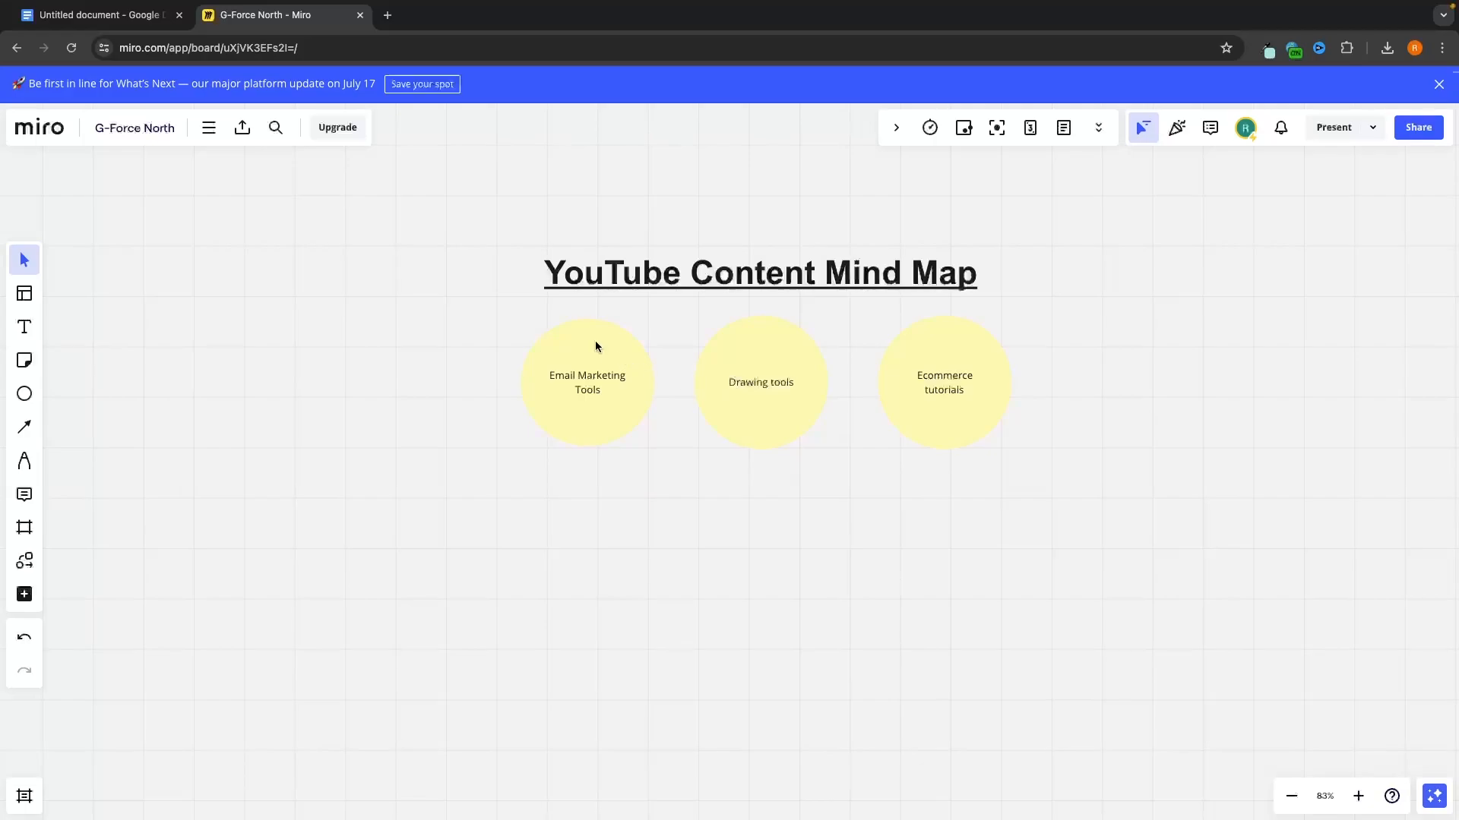
Step: Duplicate the Email Marketing Tools circle, place the copy to its left and select the copy's text
{"action": "left_click", "coordinate": [559, 366]}
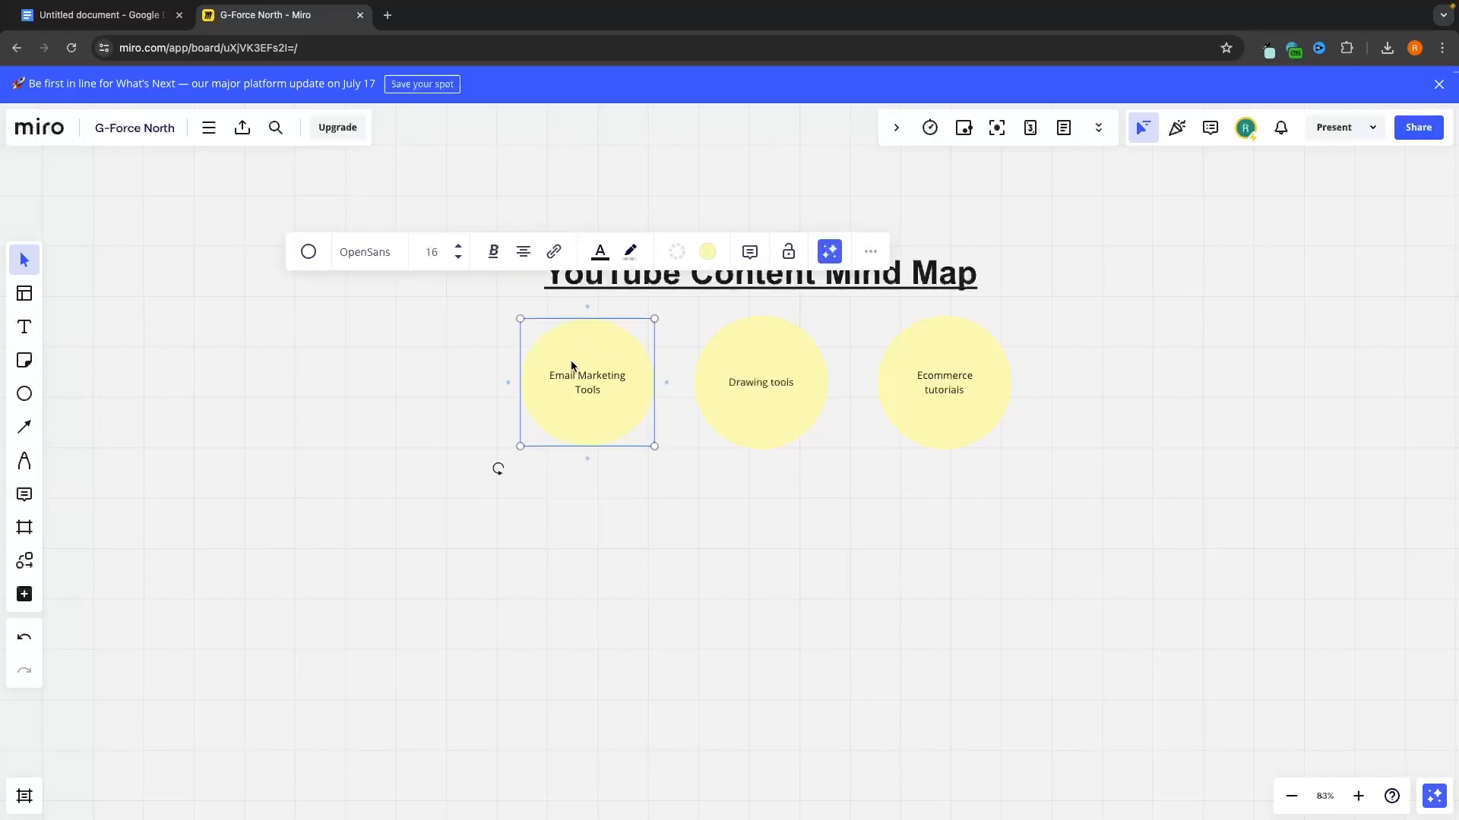
{"action": "left_click", "coordinate": [871, 251]}
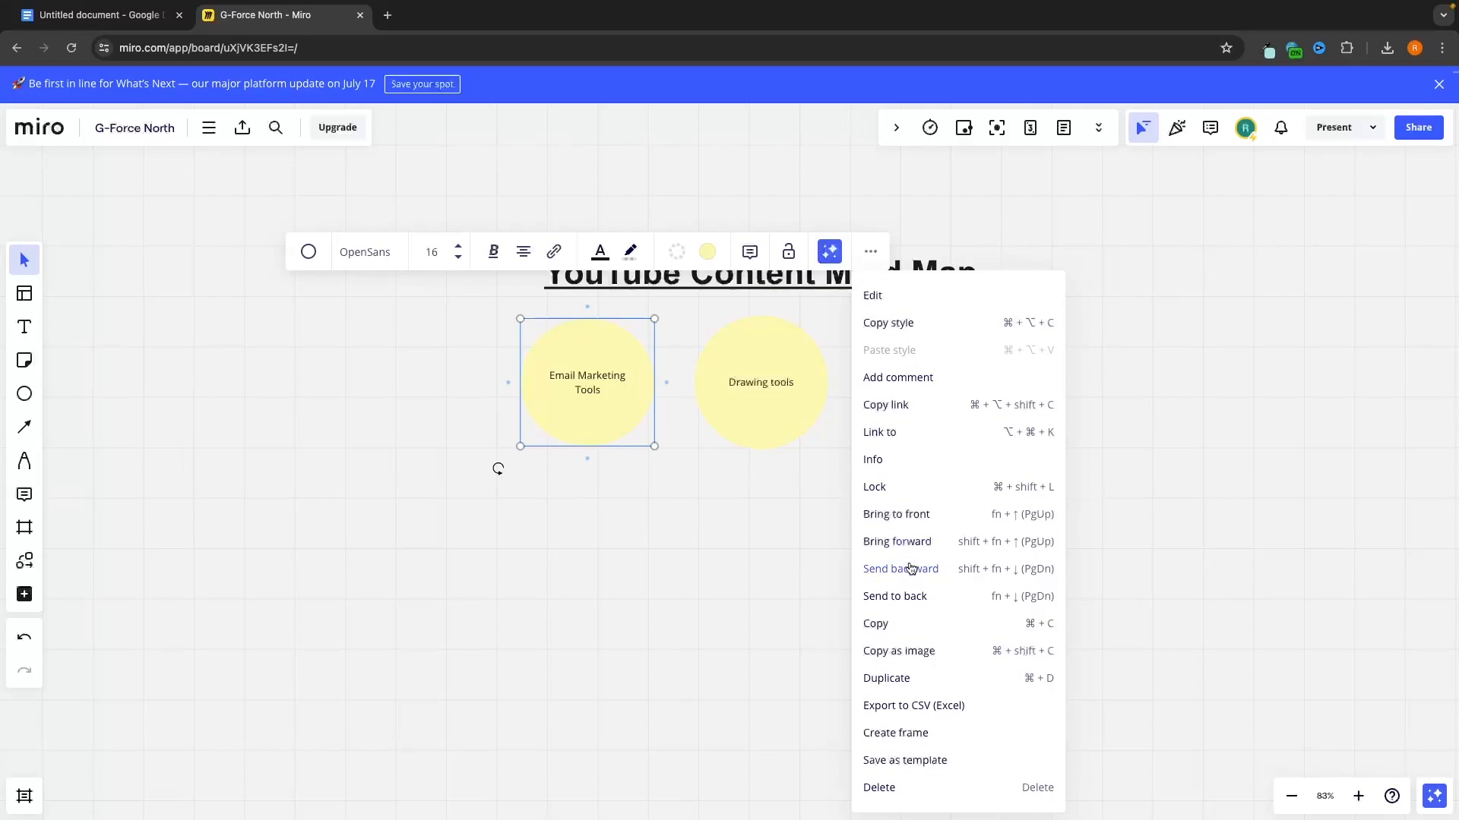
{"action": "left_click", "coordinate": [885, 678]}
{"action": "left_click_drag", "start_coordinate": [393, 346], "coordinate": [411, 383]}
{"action": "double_click", "coordinate": [411, 384]}
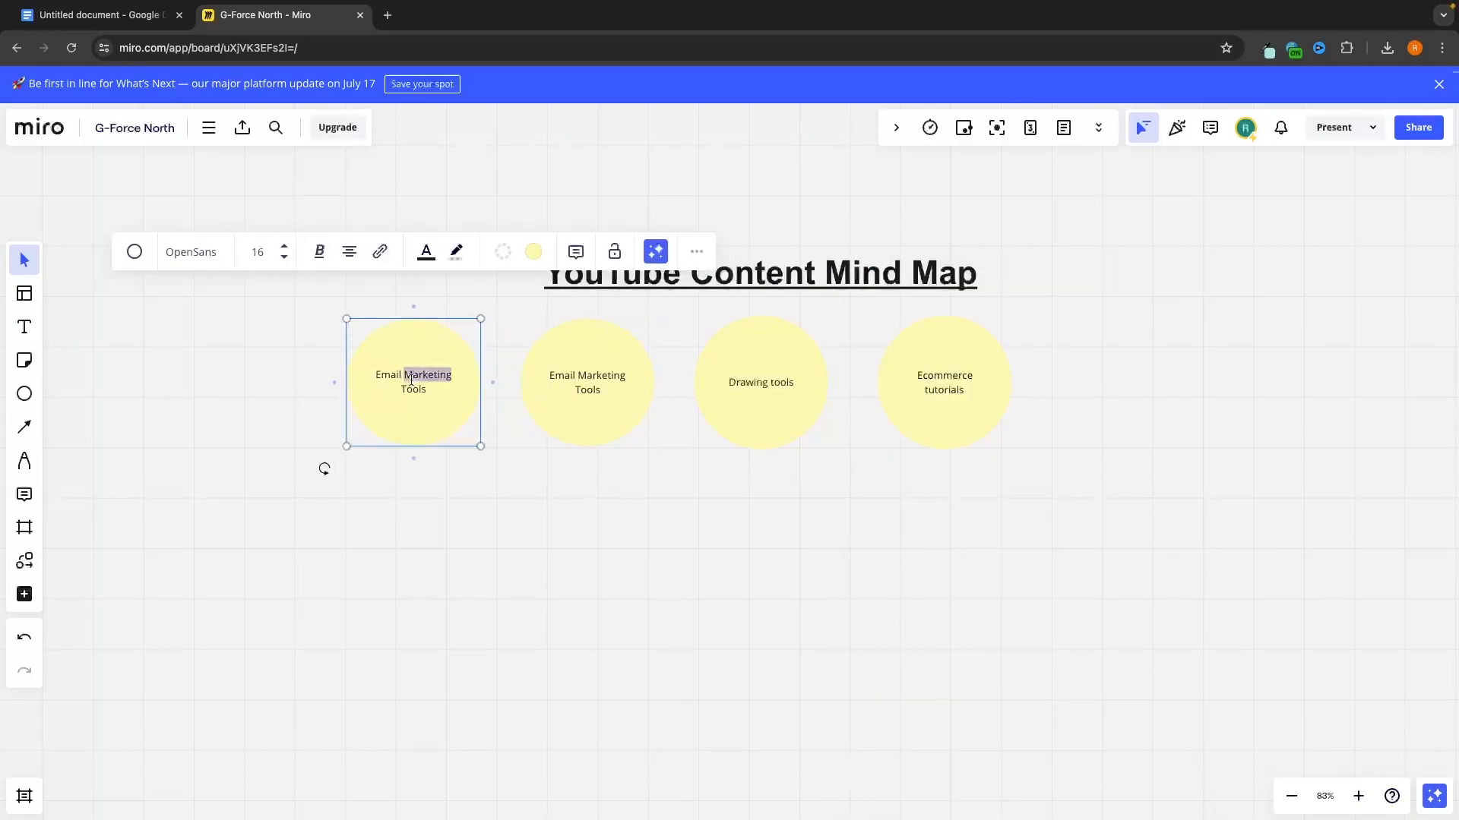
{"action": "key", "text": "ctrl+a"}
{"action": "left_click", "coordinate": [448, 458]}
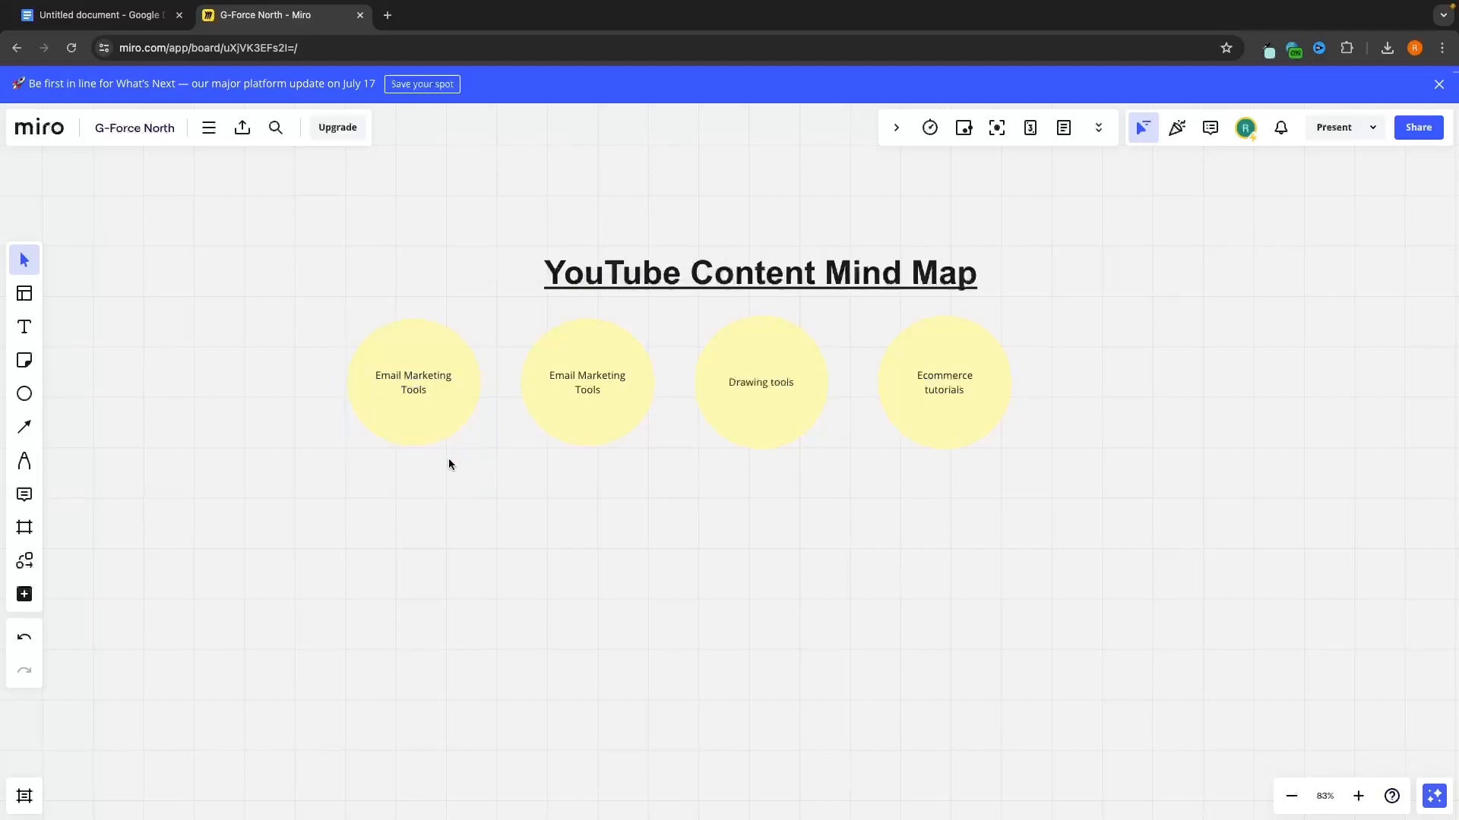
Step: Delete the duplicated Email Marketing Tools circle on the far left of the row
{"action": "left_click", "coordinate": [467, 403]}
{"action": "left_click", "coordinate": [697, 252]}
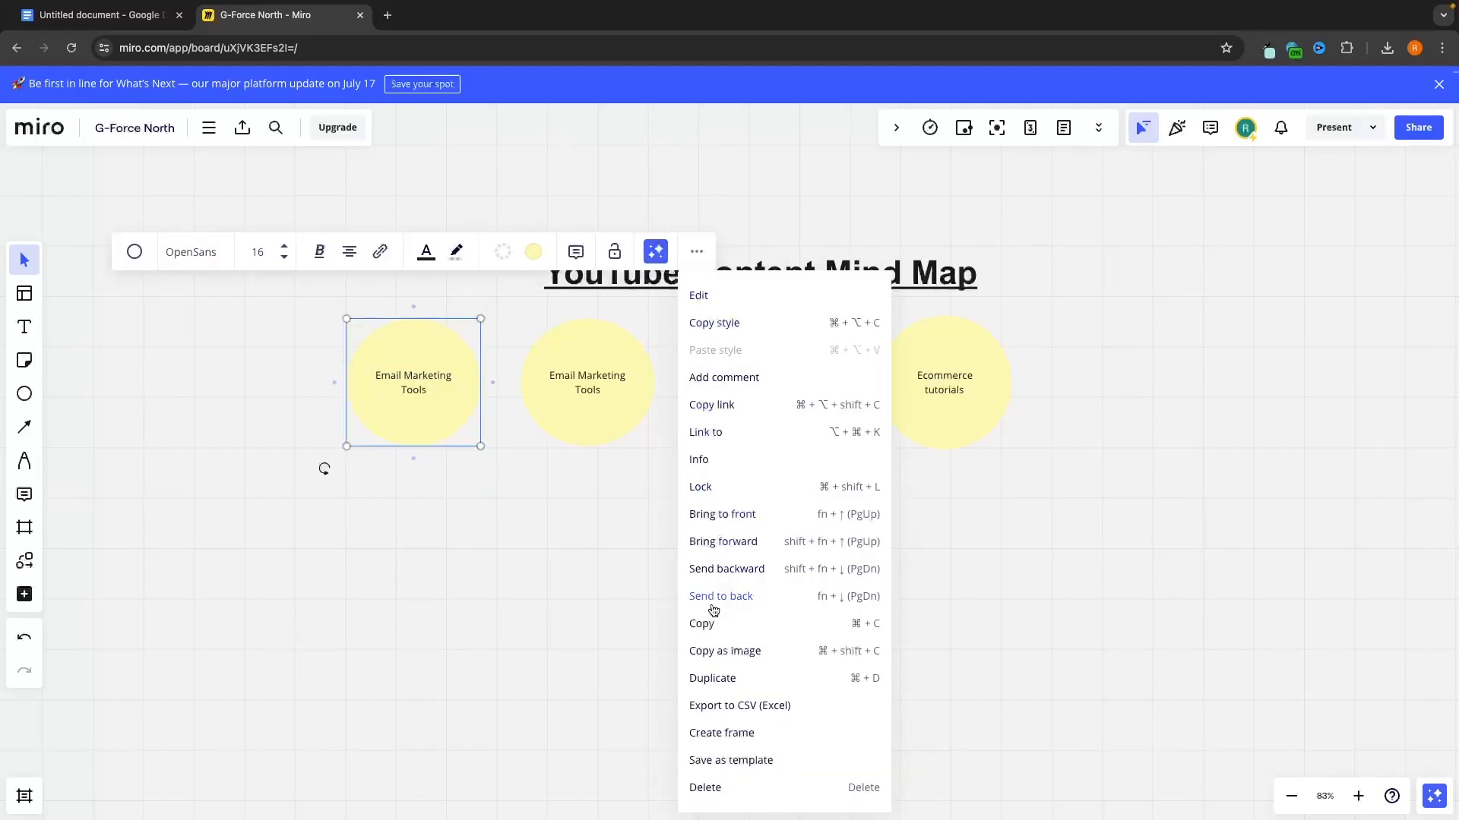
{"action": "left_click", "coordinate": [703, 787]}
Step: Space the three circles evenly below the title and fill the Email Marketing Tools circle with red
{"action": "mouse_move", "coordinate": [756, 384]}
{"action": "left_mouse_down"}
{"action": "mouse_move", "coordinate": [773, 380]}
{"action": "mouse_move", "coordinate": [735, 380]}
{"action": "mouse_move", "coordinate": [775, 370]}
{"action": "left_mouse_up"}
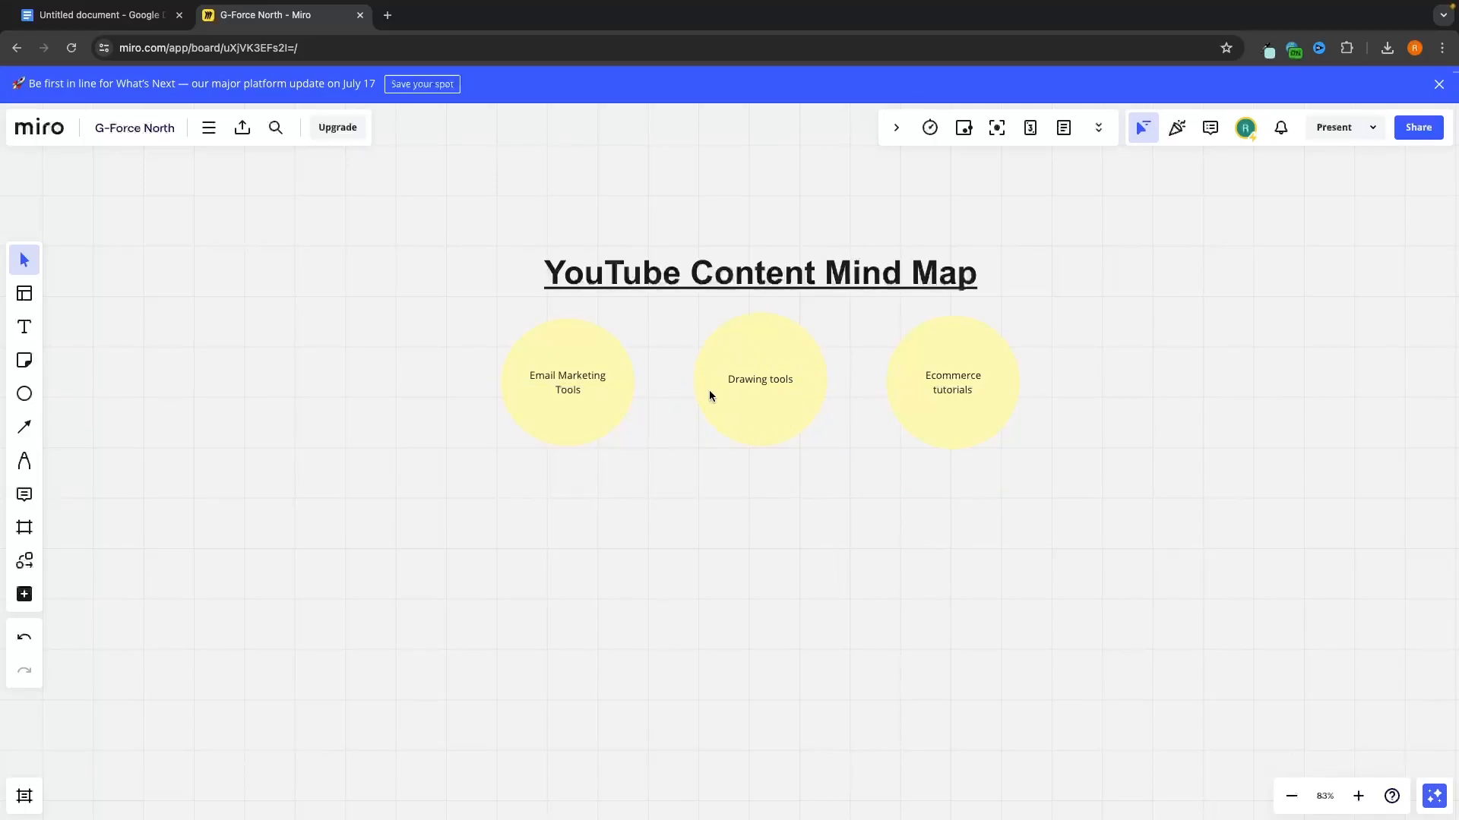
{"action": "left_click", "coordinate": [572, 352]}
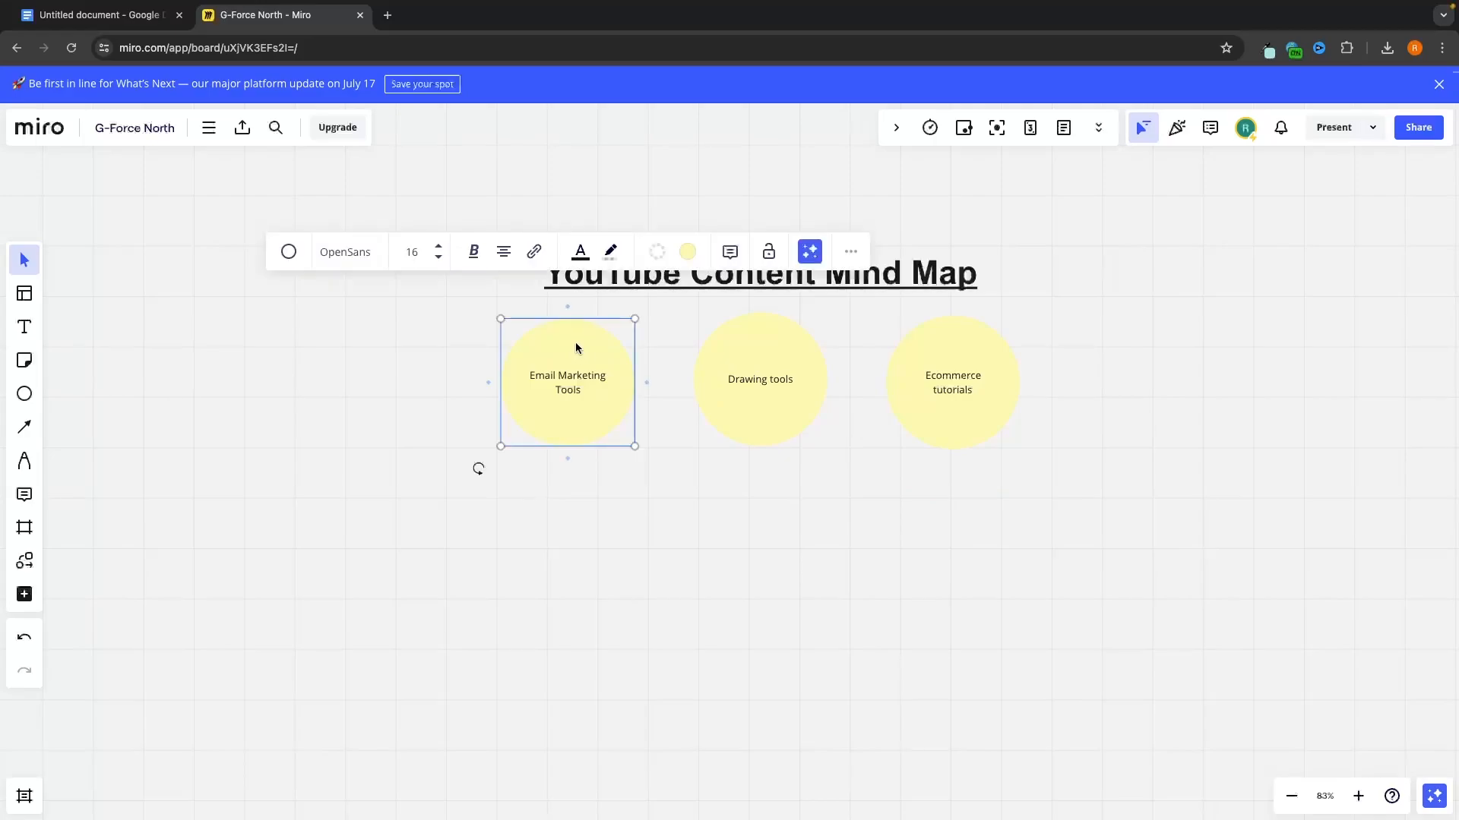
{"action": "left_click", "coordinate": [688, 255]}
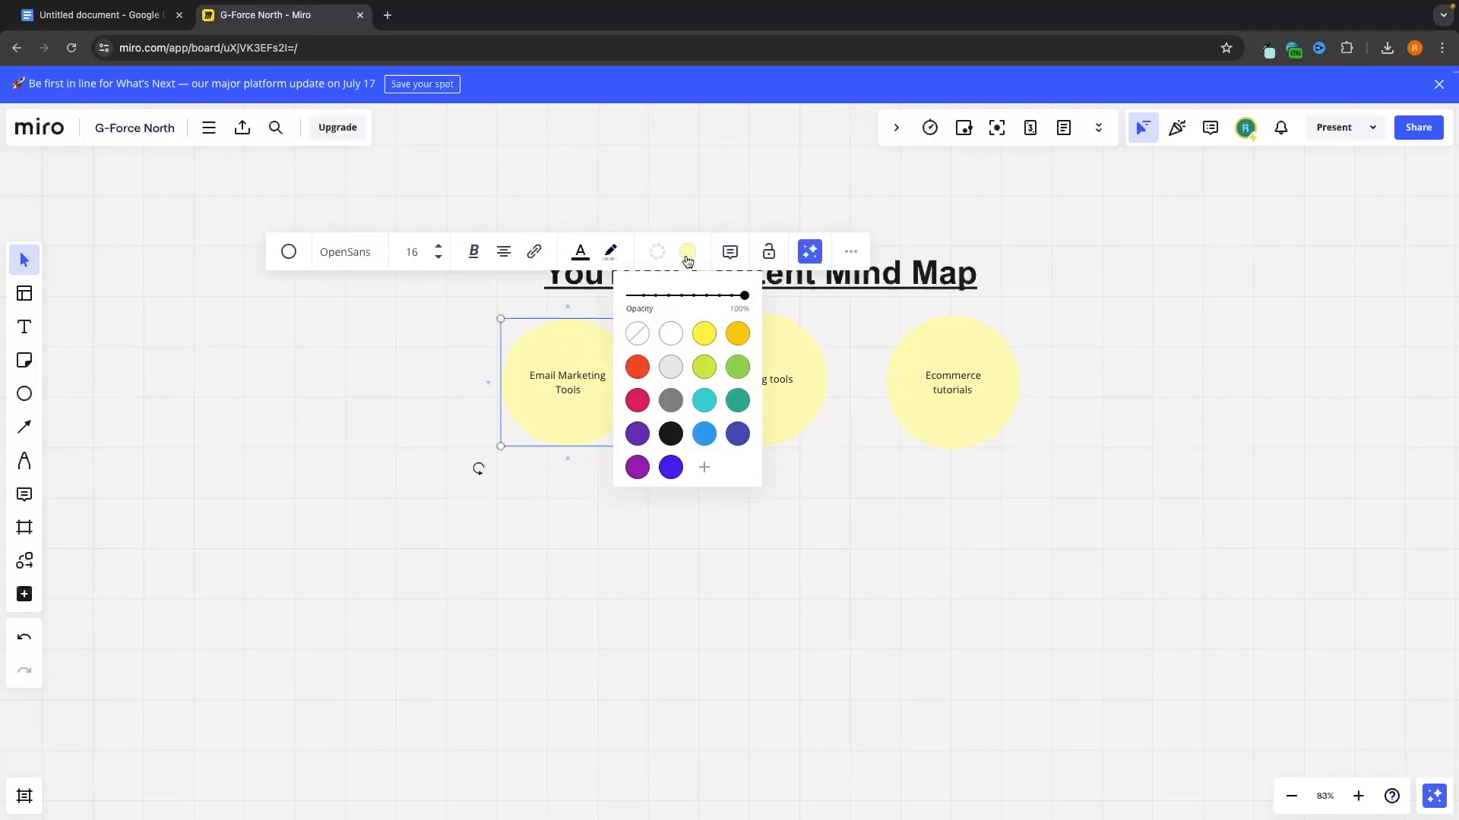
{"action": "left_click", "coordinate": [638, 367]}
Step: Fill the Ecommerce tutorials circle with lime green
{"action": "left_click", "coordinate": [951, 372]}
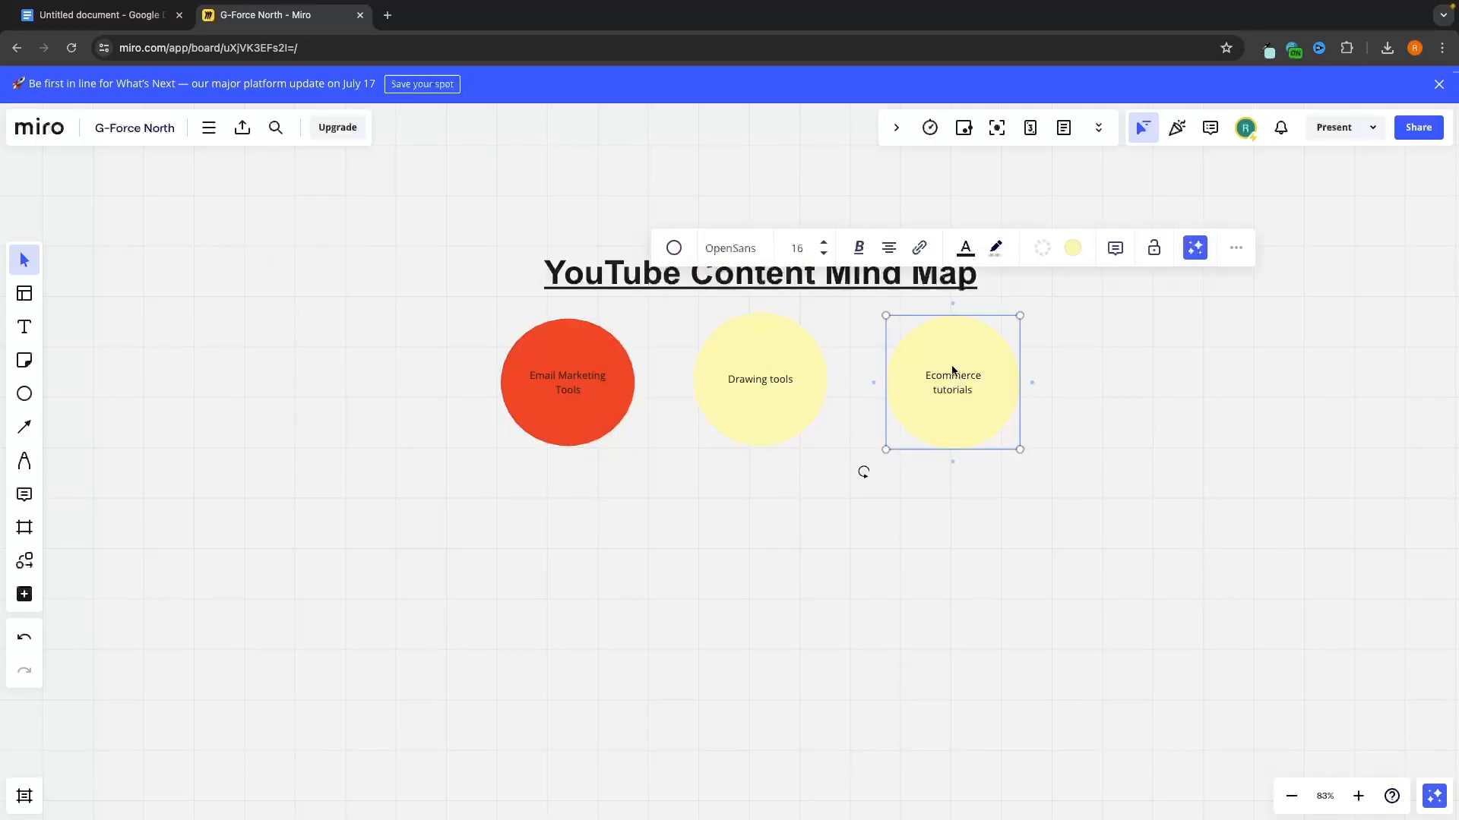
{"action": "left_click", "coordinate": [1073, 248]}
{"action": "left_click", "coordinate": [1090, 364]}
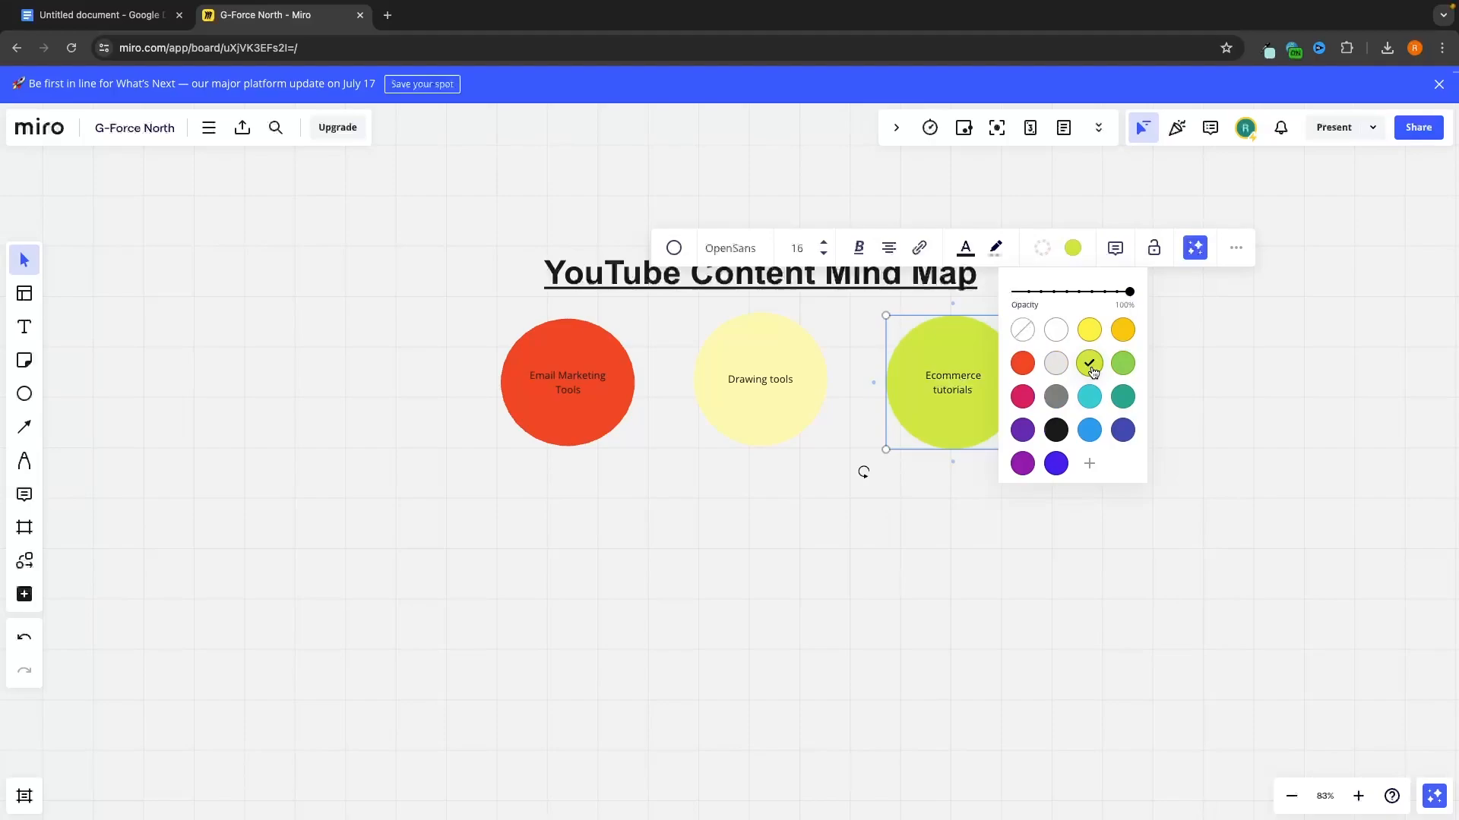
Step: Draw a square below the circles, move it to the left of the Email Marketing Tools circle and shrink it to roughly the circle's size
{"action": "left_click", "coordinate": [953, 496]}
{"action": "scroll", "coordinate": [942, 496], "scroll_direction": "down", "scroll_amount": 4}
{"action": "scroll", "coordinate": [944, 498], "scroll_direction": "right", "scroll_amount": 1}
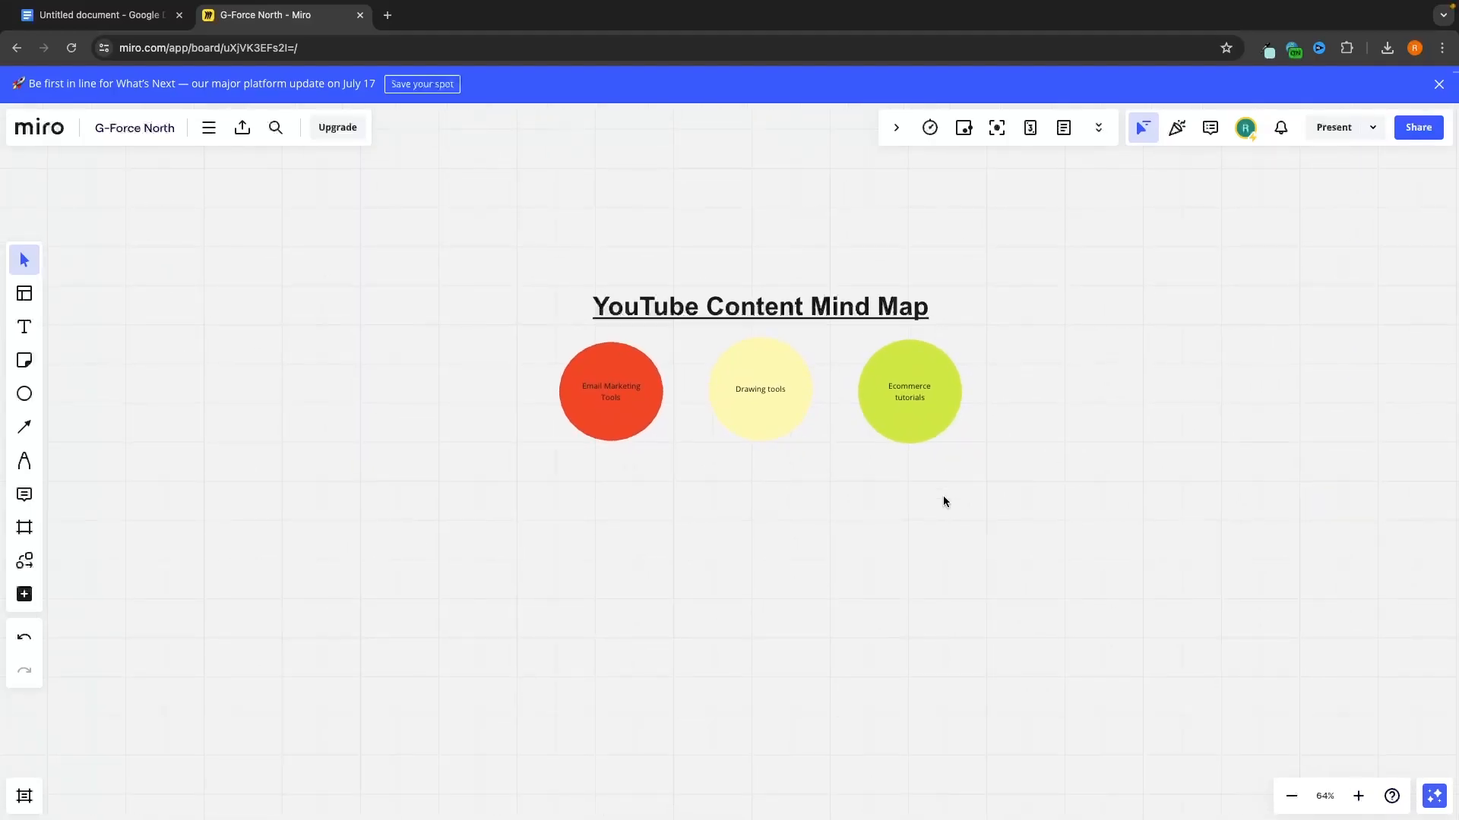
{"action": "left_click", "coordinate": [24, 394]}
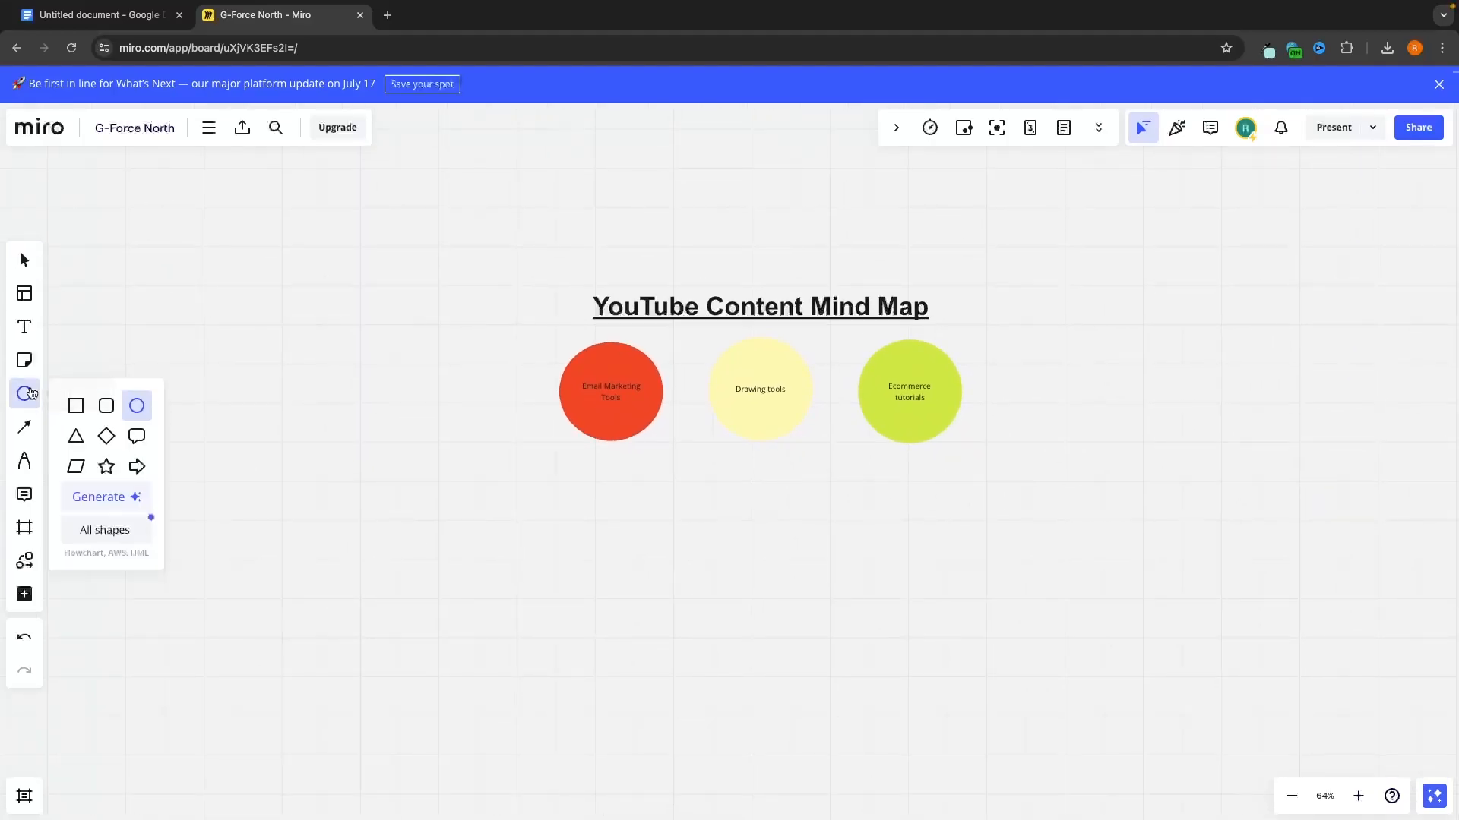
{"action": "left_click", "coordinate": [76, 407]}
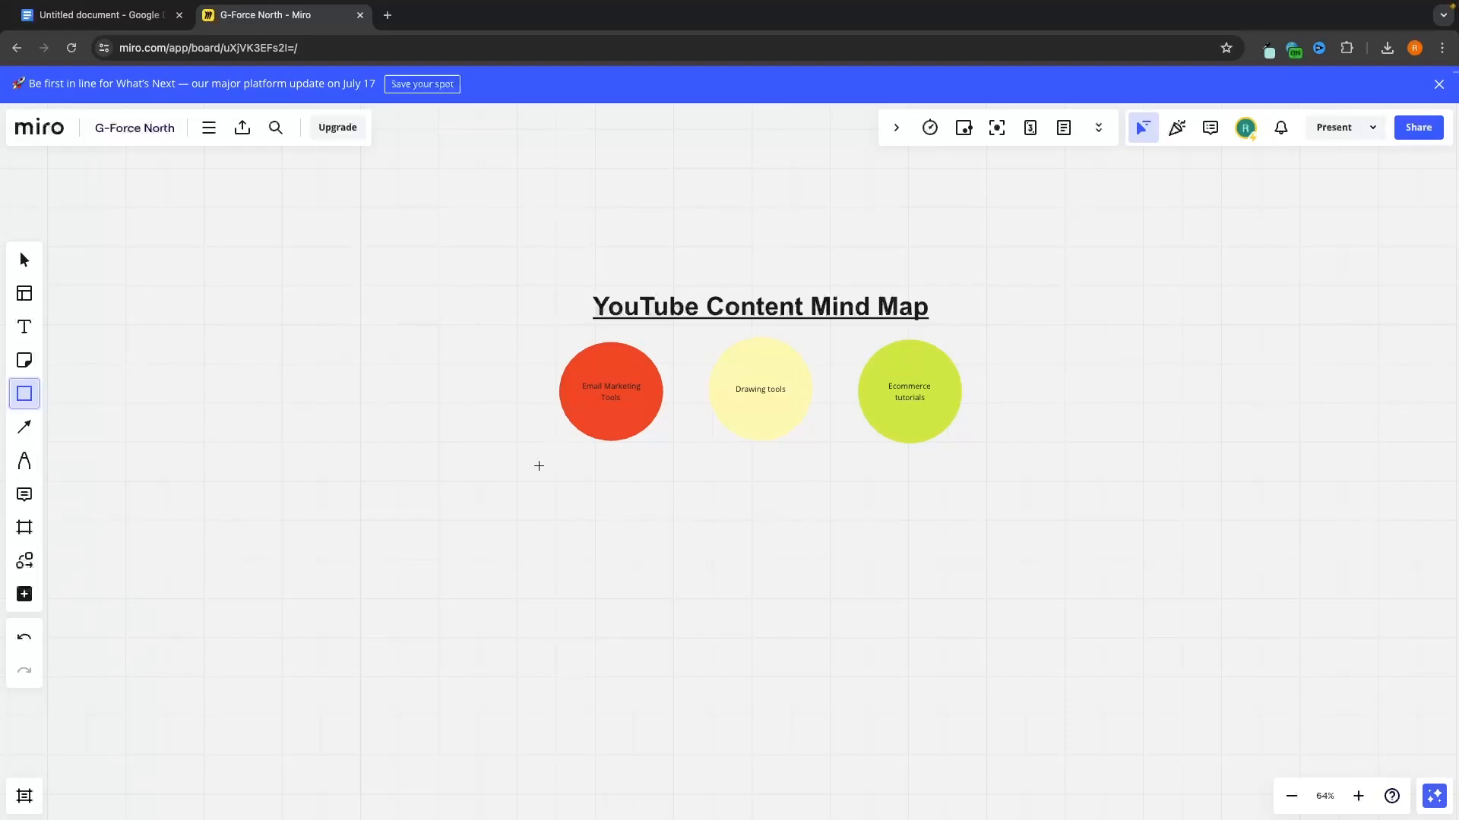
{"action": "left_click_drag", "start_coordinate": [542, 480], "coordinate": [686, 614]}
{"action": "left_click_drag", "start_coordinate": [642, 562], "coordinate": [455, 558]}
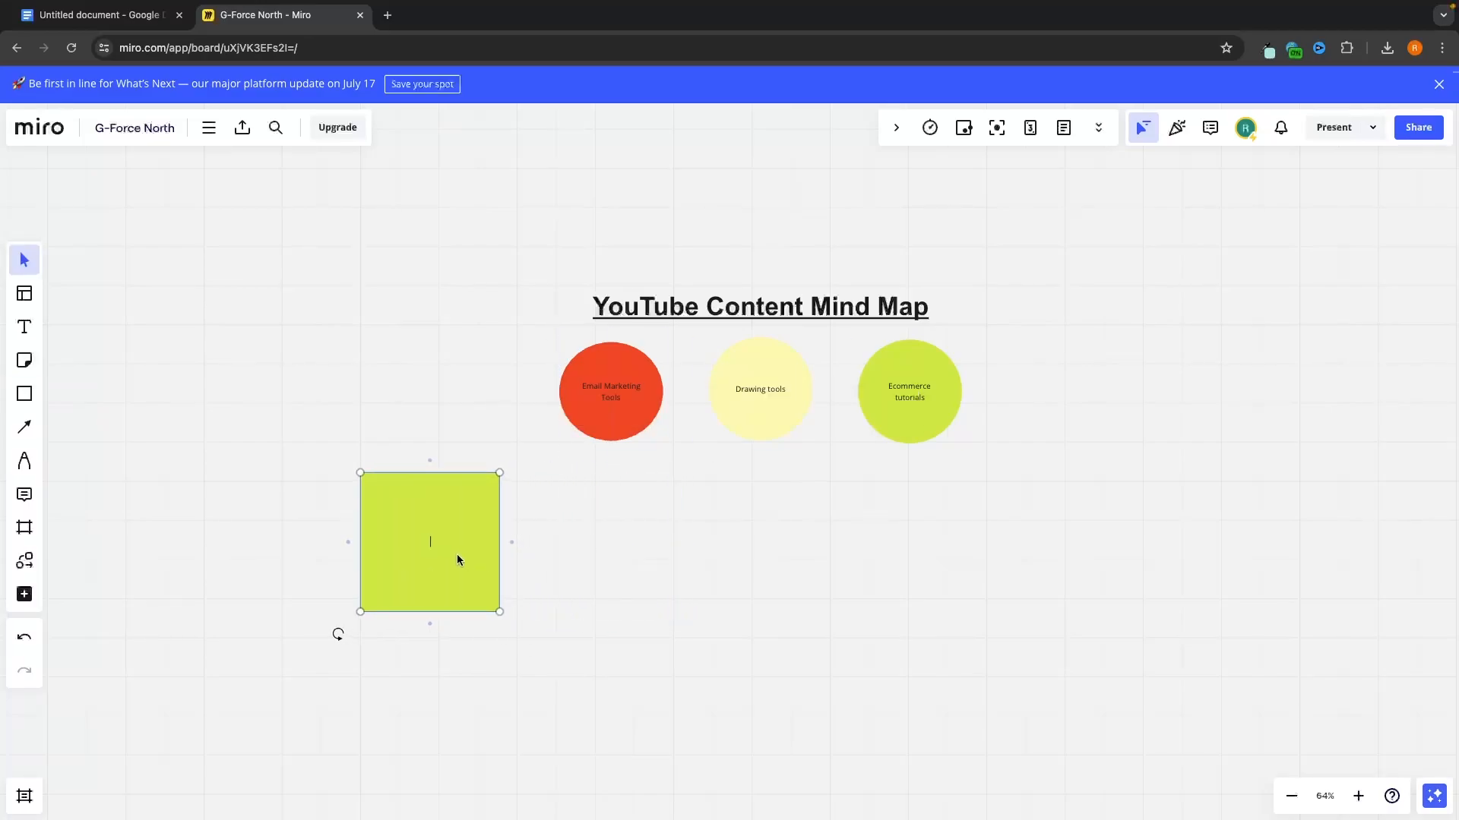
{"action": "left_click_drag", "start_coordinate": [498, 610], "coordinate": [456, 571]}
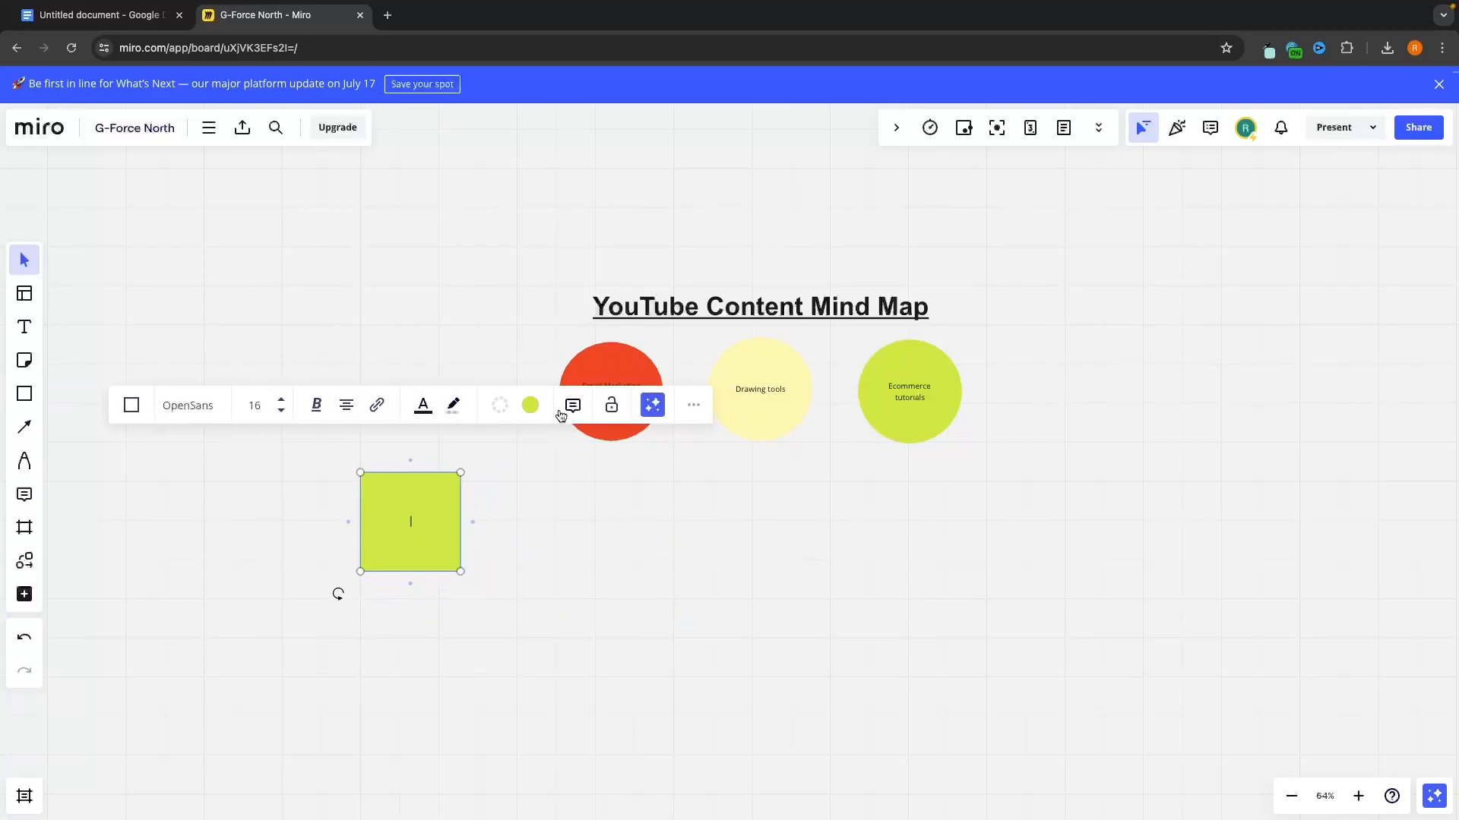
Step: Fill the new square with white and label it "Mailerlite"
{"action": "left_click", "coordinate": [530, 405]}
{"action": "left_click", "coordinate": [514, 487]}
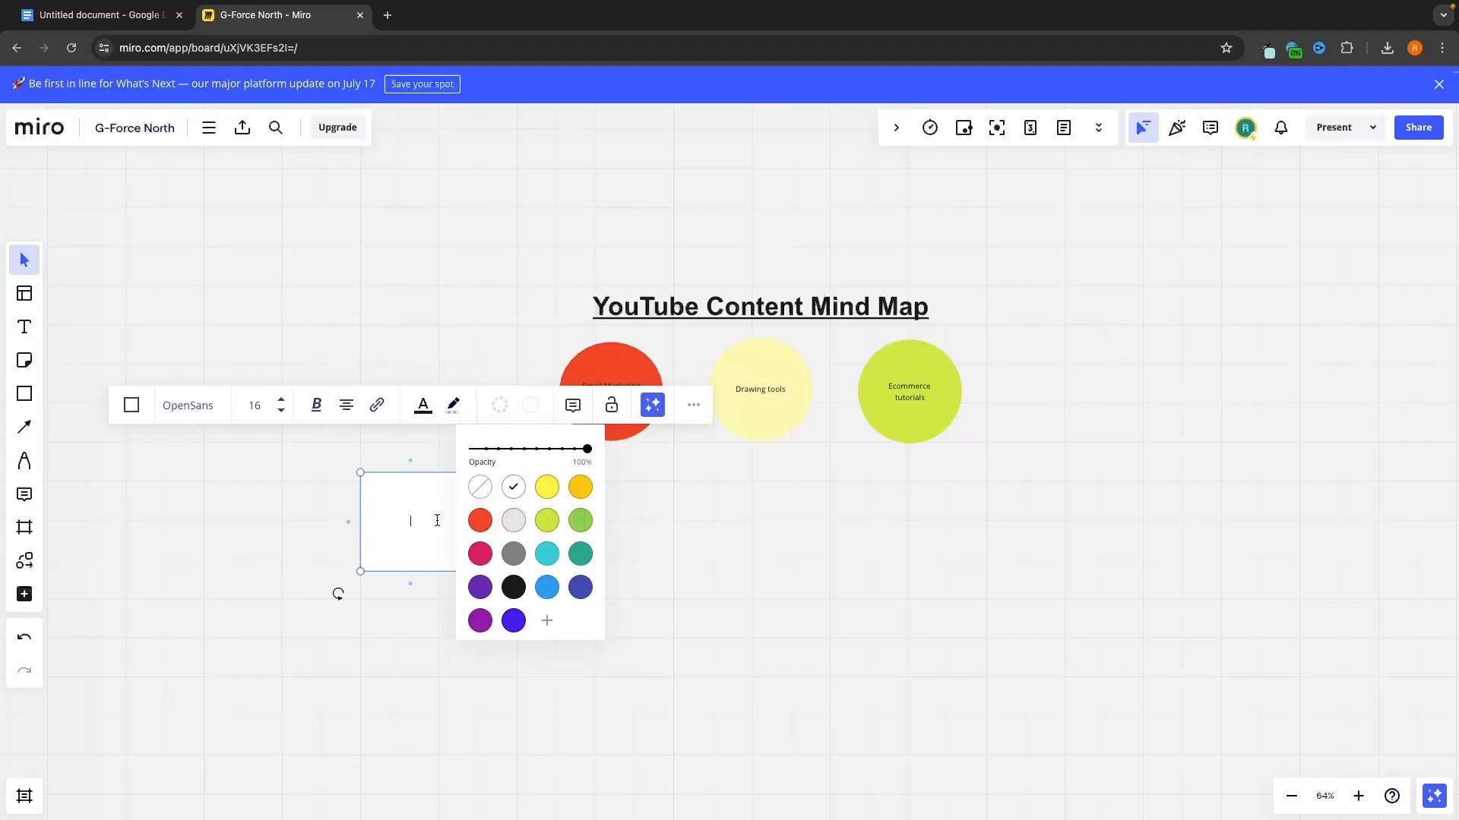
{"action": "left_click", "coordinate": [532, 405]}
{"action": "double_click", "coordinate": [391, 541]}
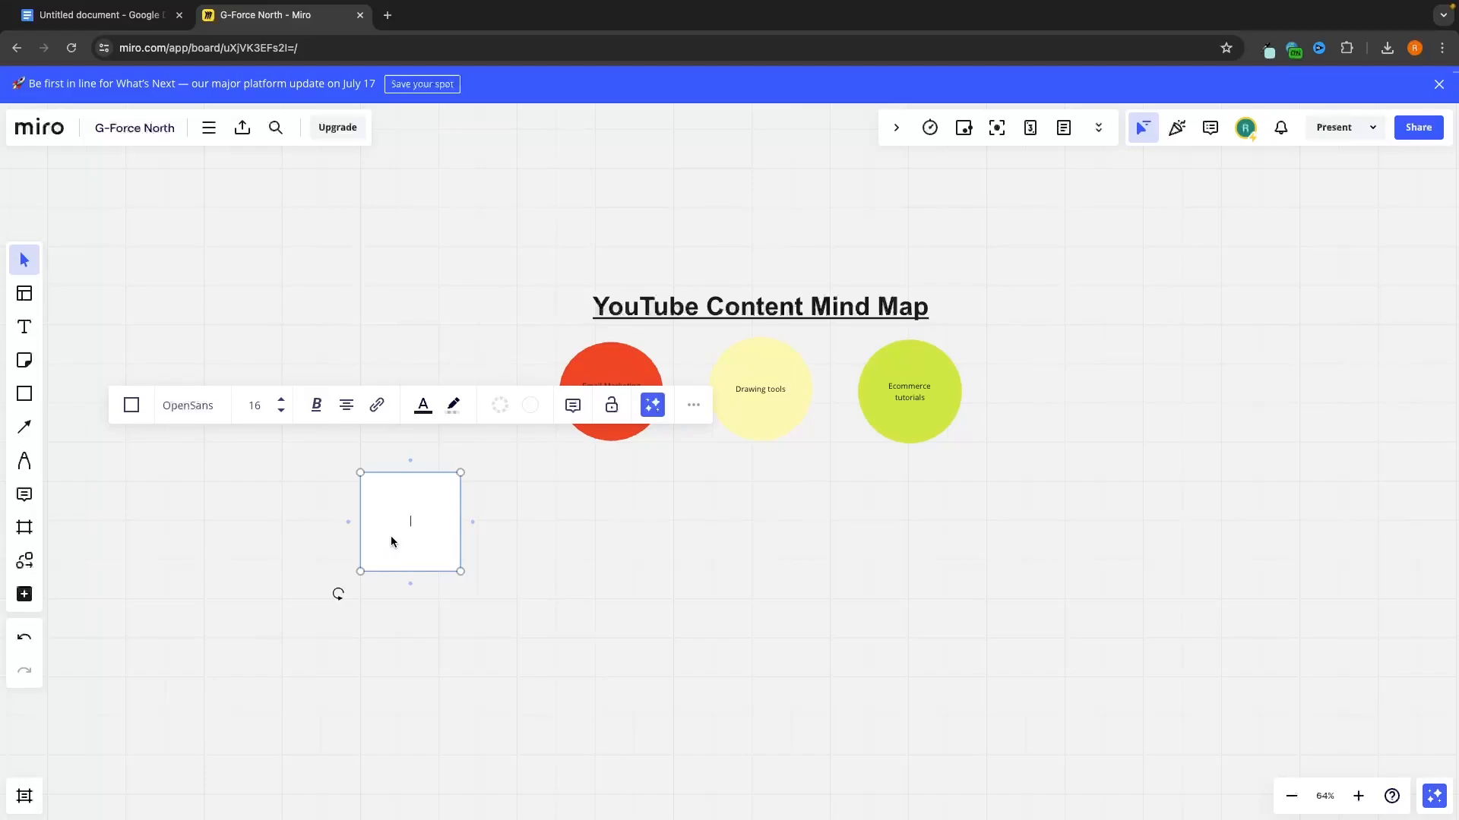
{"action": "type", "text": "Mailerlite"}
Step: Duplicate the Mailerlite square beside it and label the copy "Mailchimp"
{"action": "left_click", "coordinate": [692, 405]}
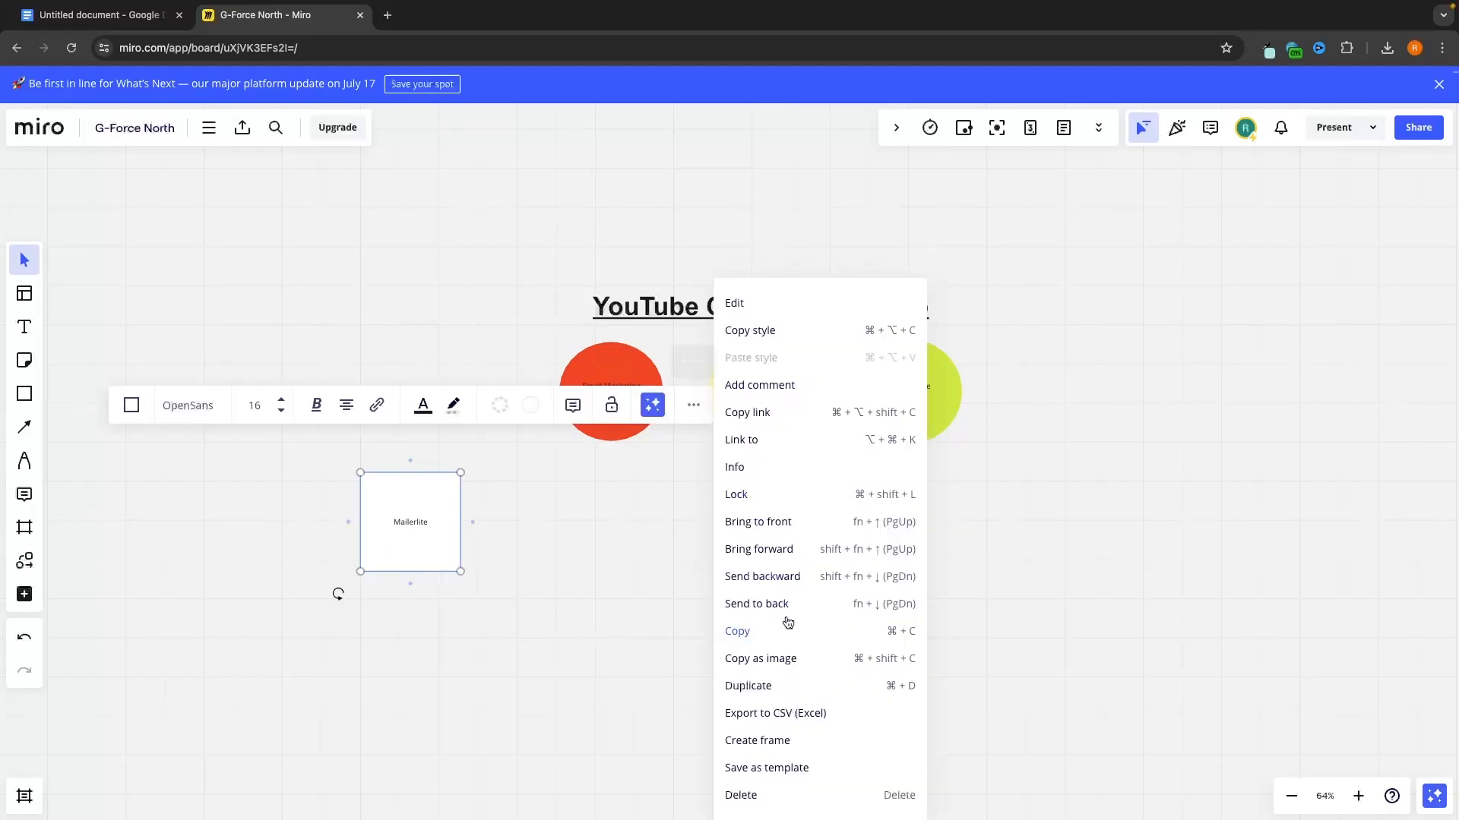
{"action": "left_click", "coordinate": [787, 689]}
{"action": "double_click", "coordinate": [519, 521]}
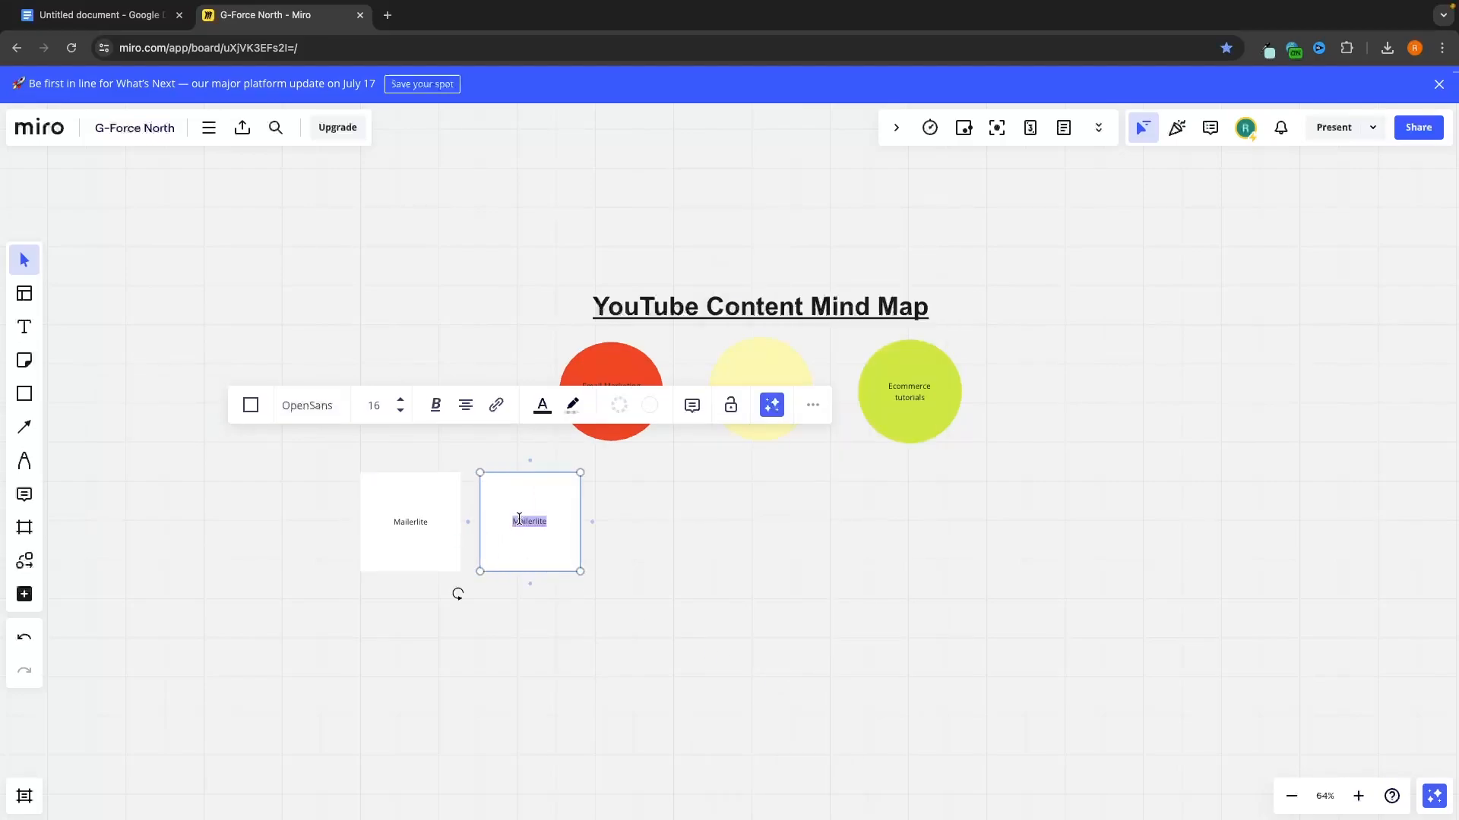
{"action": "type", "text": "mailchimp"}
{"action": "left_click", "coordinate": [671, 522]}
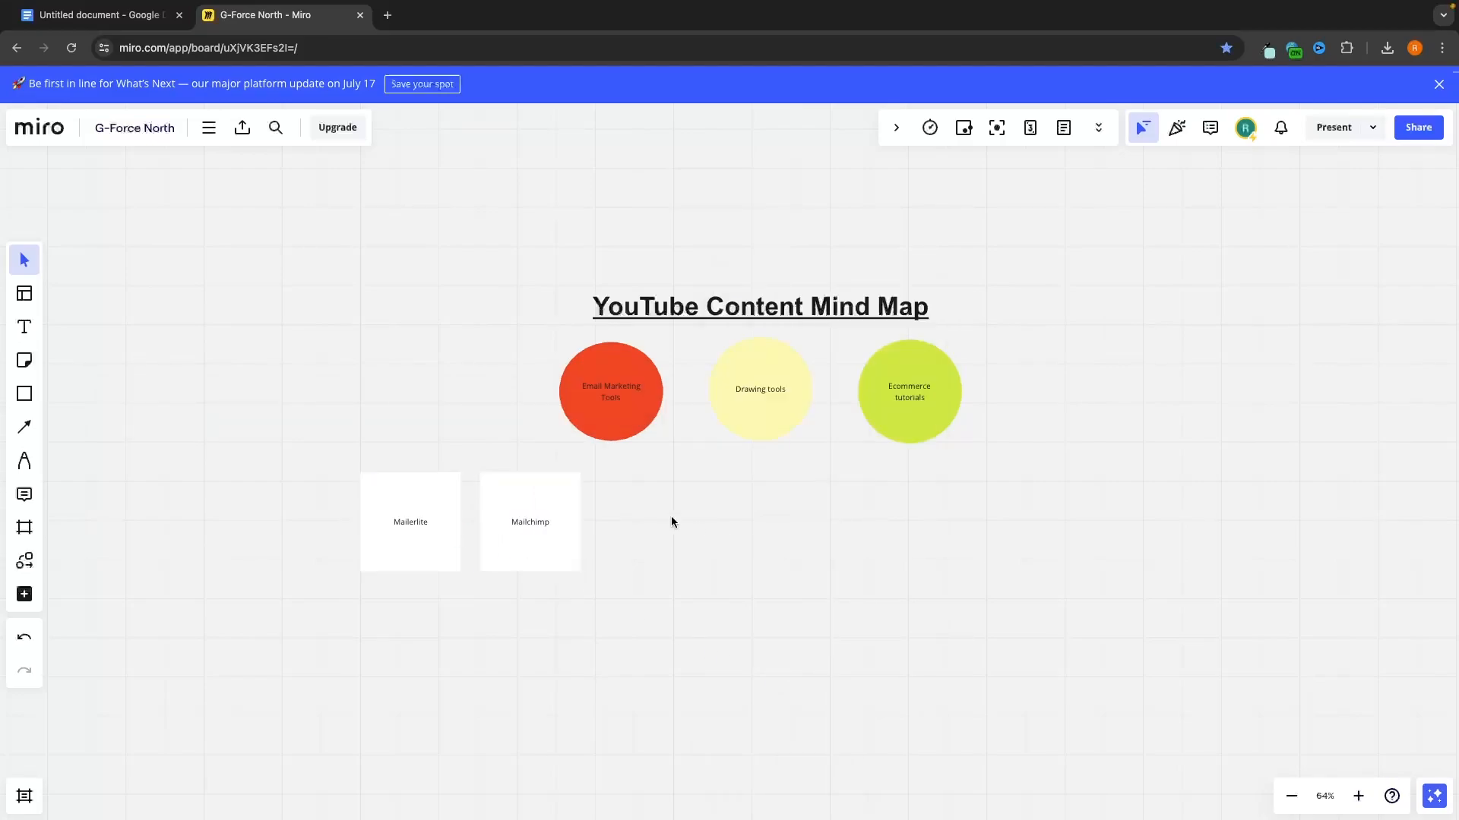
Step: Duplicate the Mailchimp square to its right and label the copy "Aweber"
{"action": "left_click", "coordinate": [533, 503]}
{"action": "left_click", "coordinate": [812, 405]}
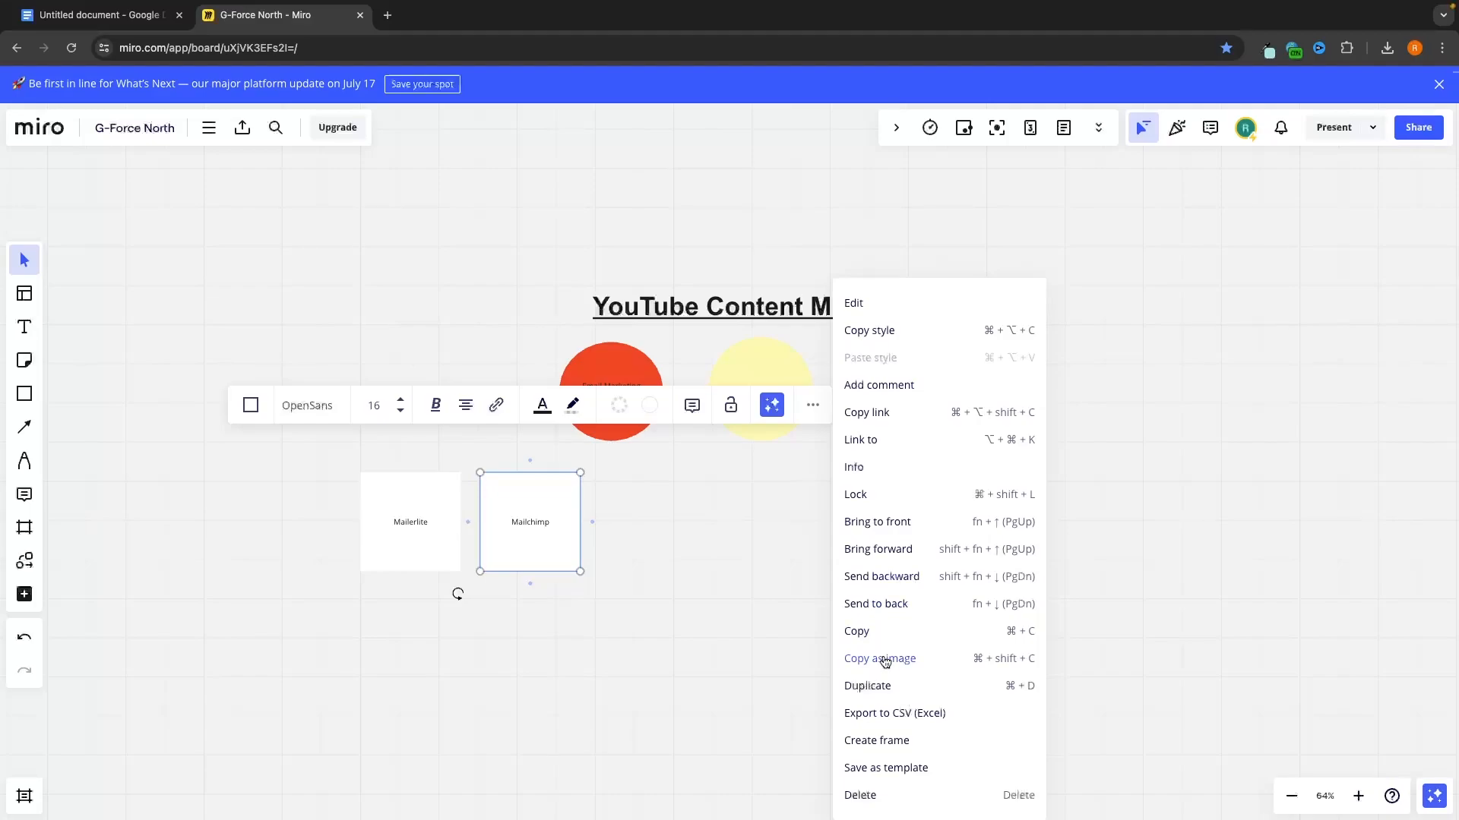
{"action": "left_click", "coordinate": [866, 686]}
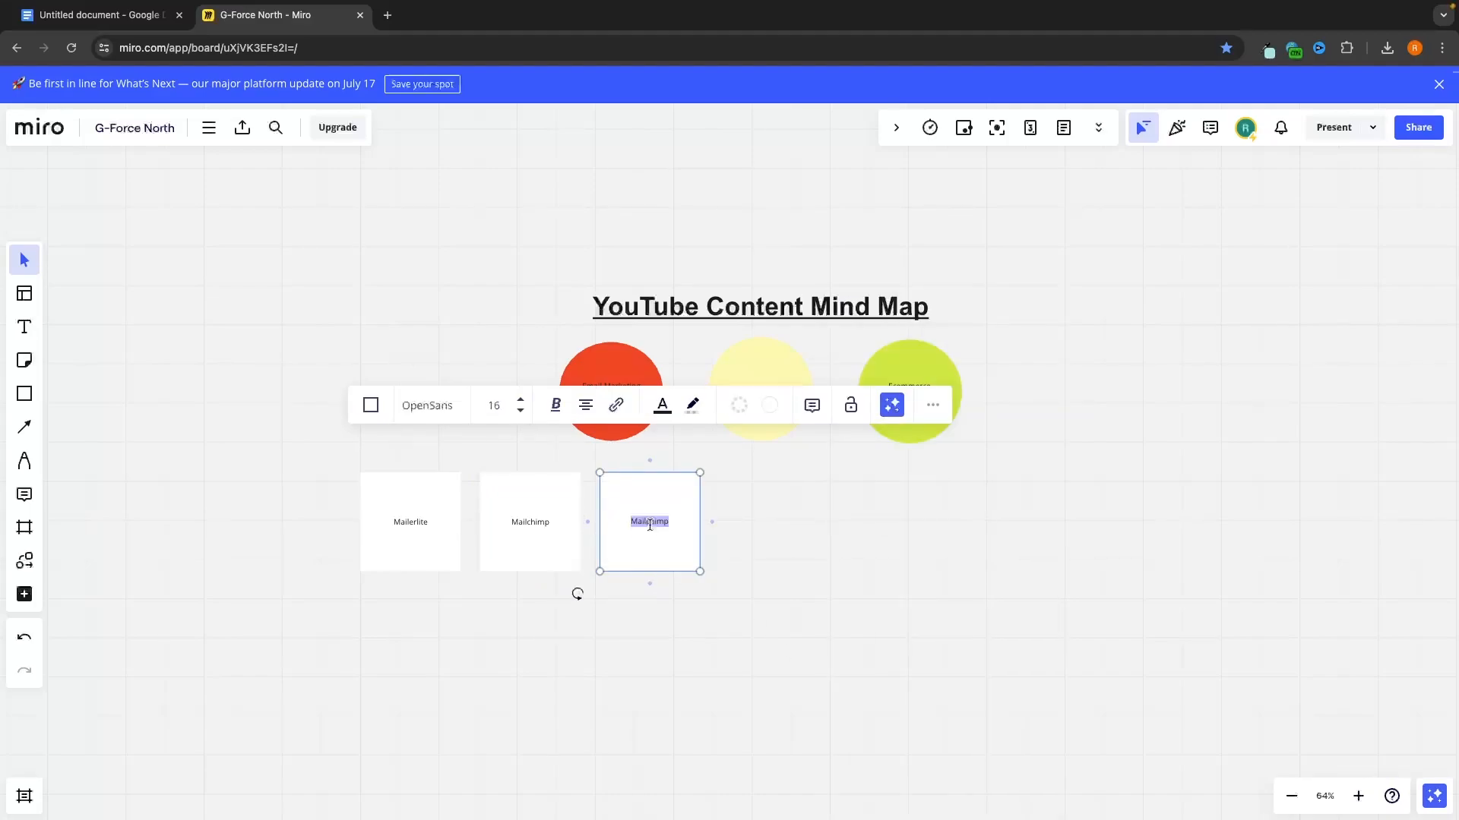
{"action": "type", "text": "Aweber"}
{"action": "key", "text": "Return"}
{"action": "key", "text": "BackSpace"}
{"action": "left_click", "coordinate": [795, 540]}
Step: Fill the Mailerlite, Mailchimp and Aweber squares with red and shift the row of three to the left
{"action": "left_click", "coordinate": [410, 531]}
{"action": "left_click", "coordinate": [530, 405]}
{"action": "left_click", "coordinate": [481, 520]}
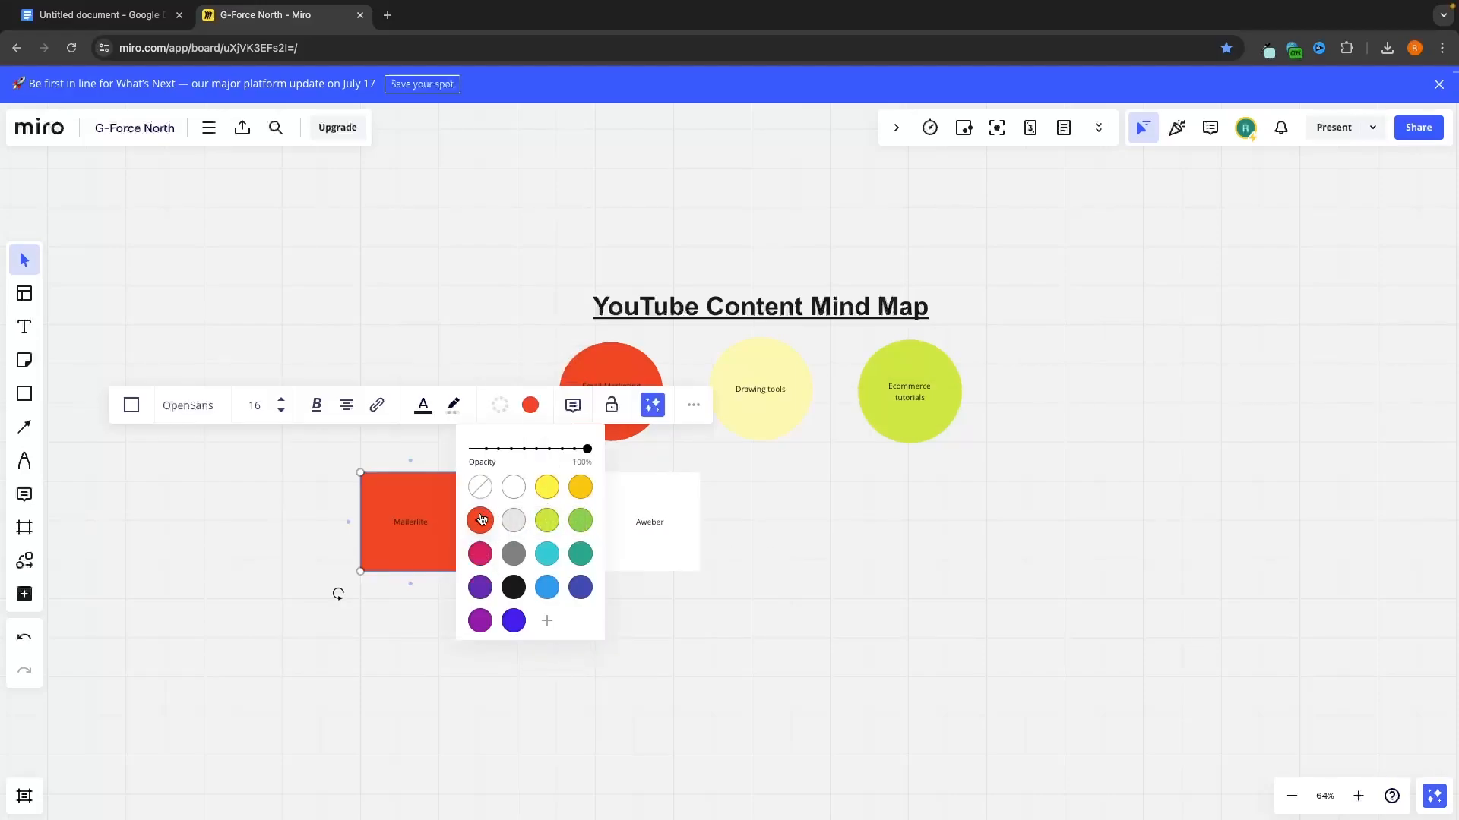
{"action": "left_click", "coordinate": [560, 519]}
{"action": "left_click", "coordinate": [617, 408]}
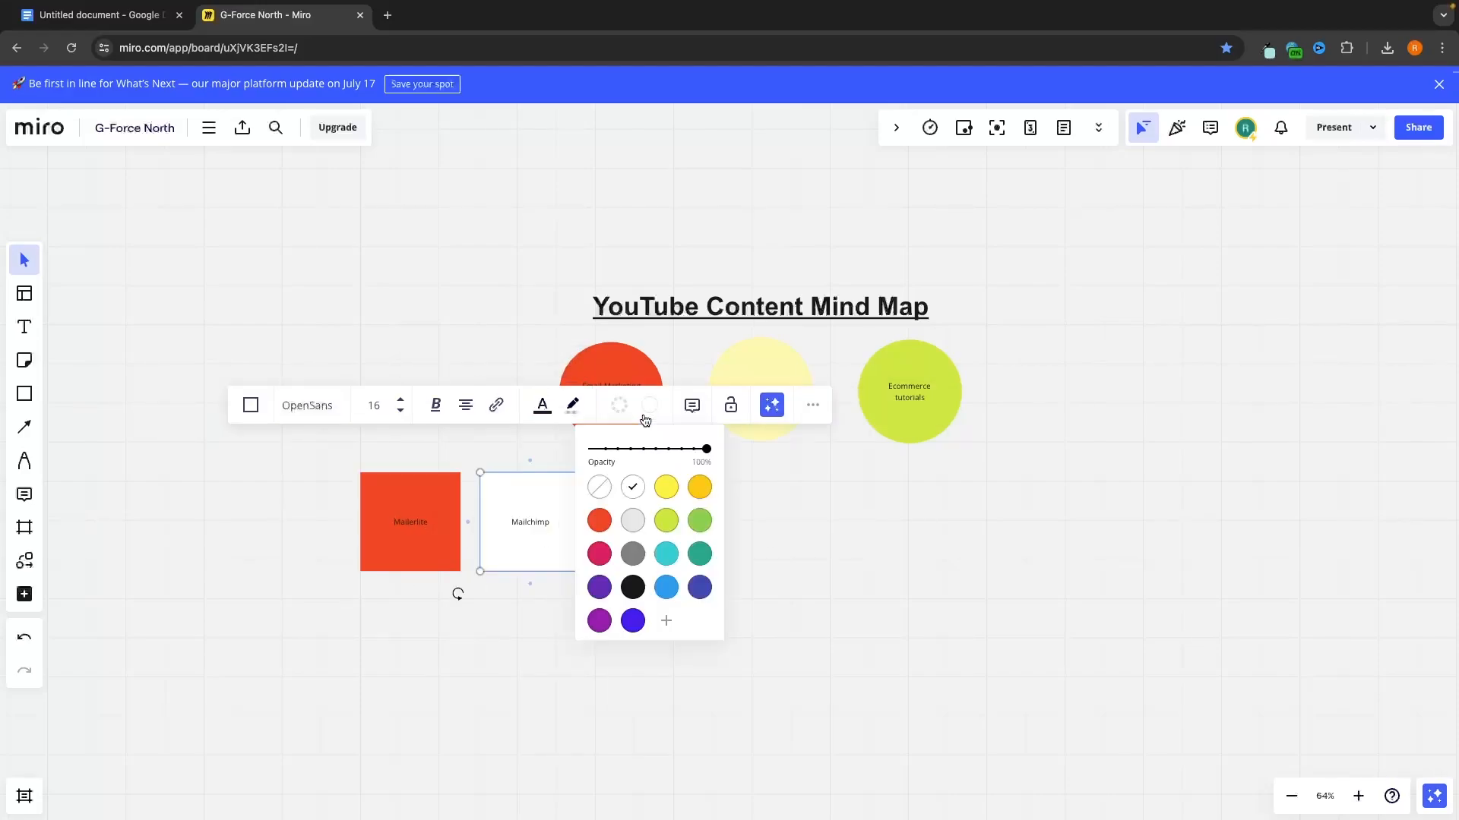
{"action": "left_click", "coordinate": [599, 521]}
{"action": "left_click", "coordinate": [441, 513]}
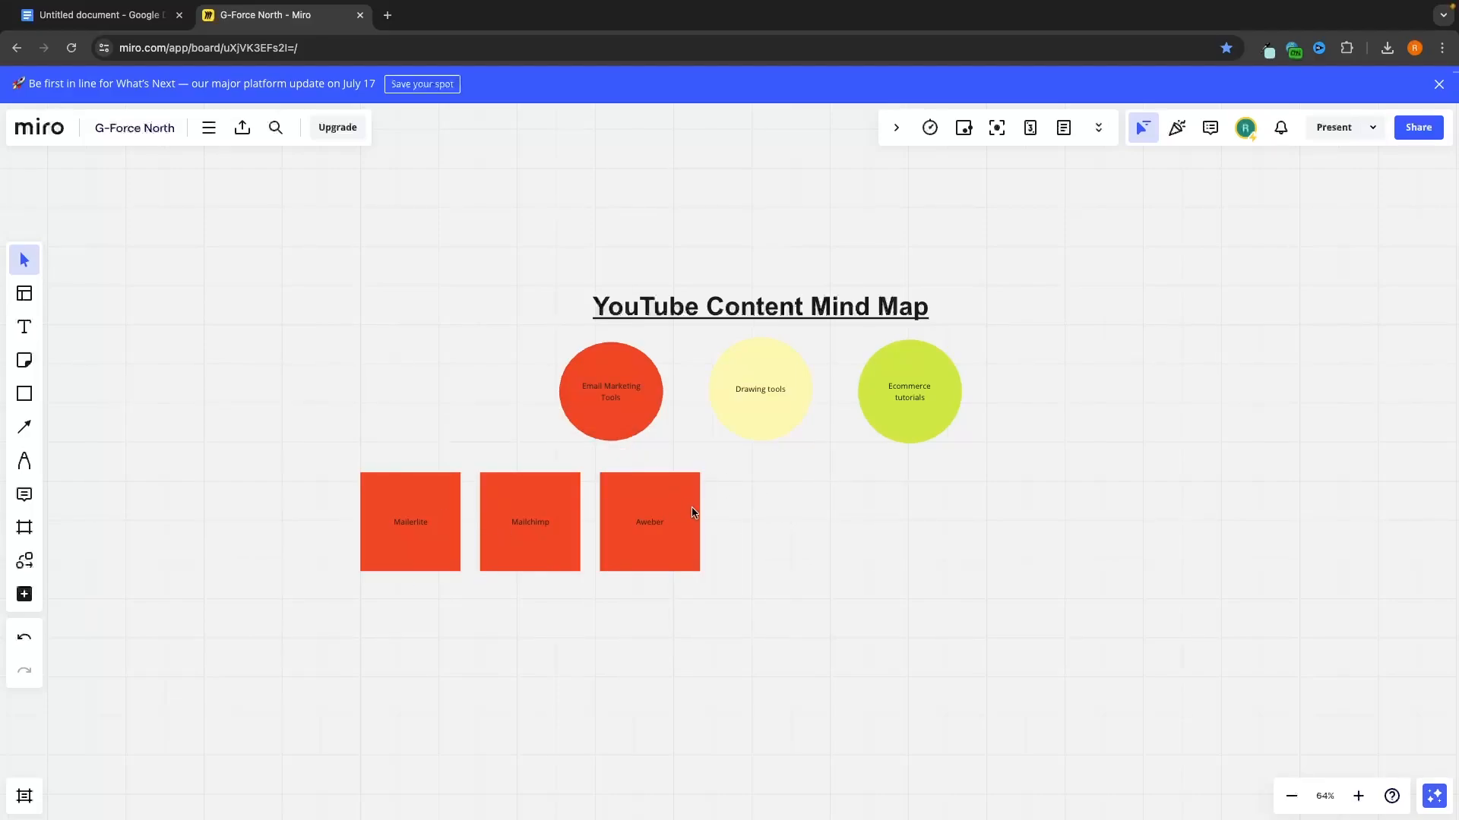
{"action": "left_click_drag", "start_coordinate": [749, 535], "coordinate": [332, 514]}
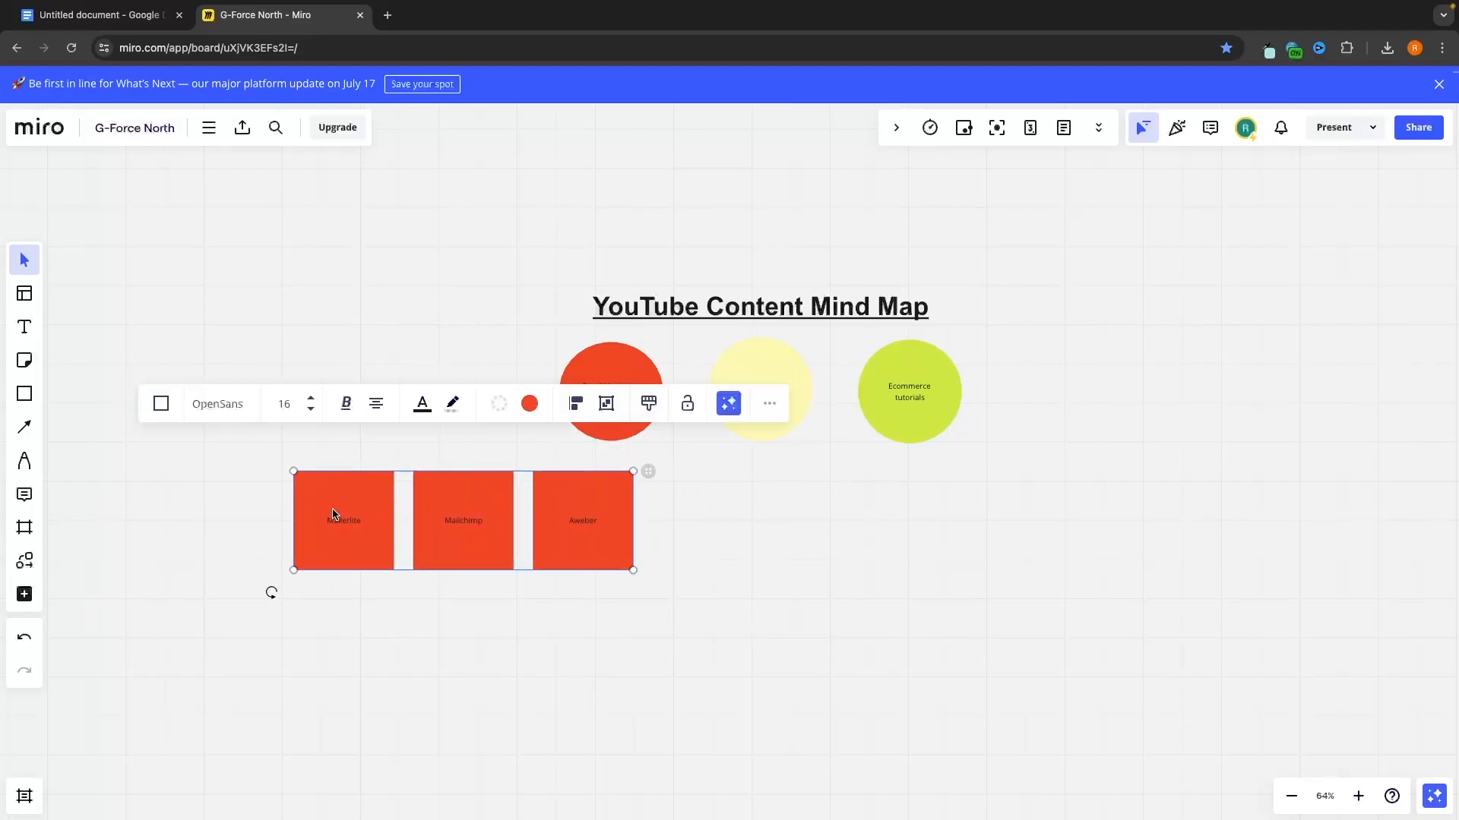
{"action": "left_click", "coordinate": [735, 553]}
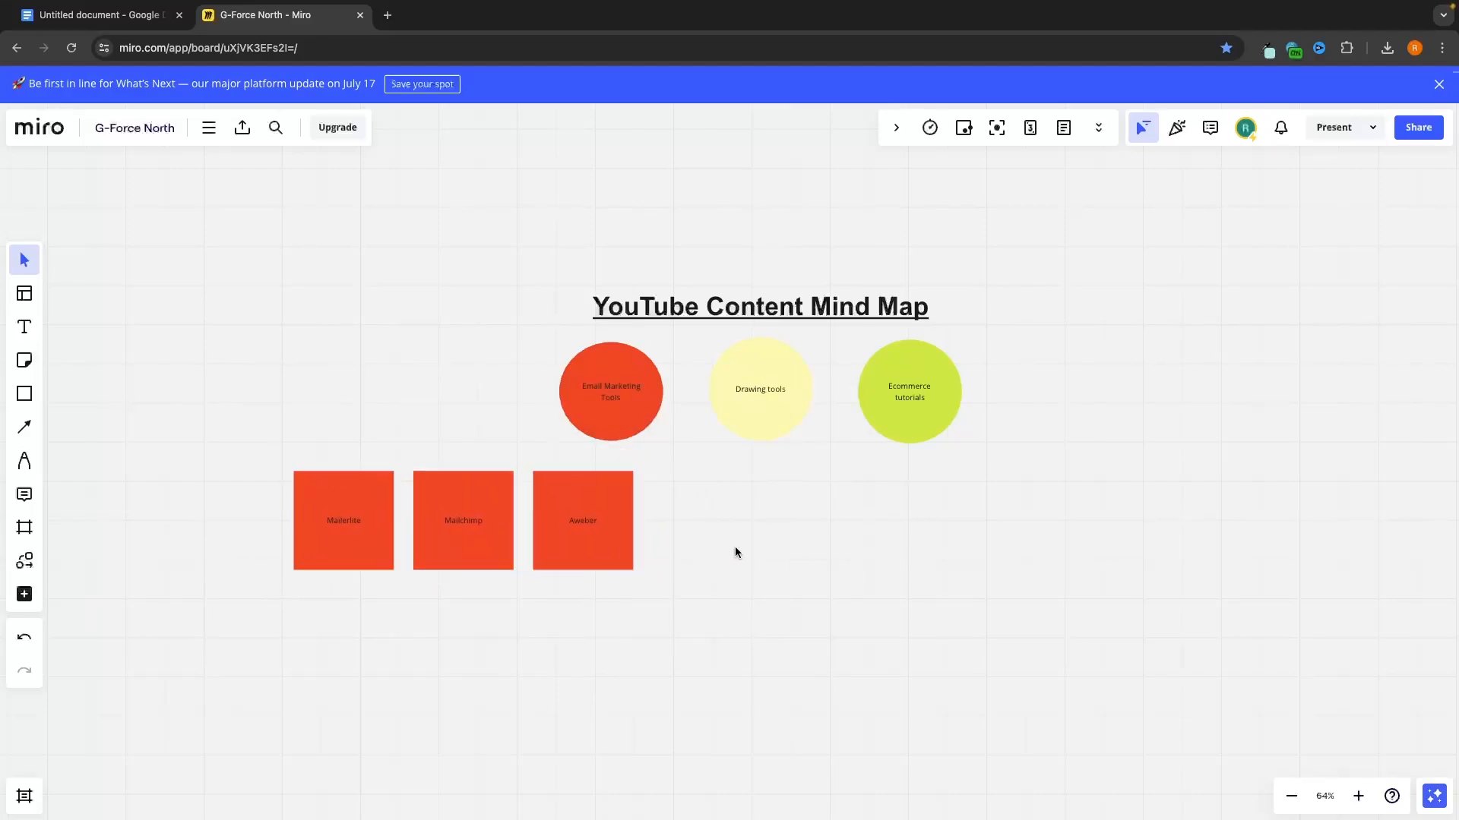
Step: Add light yellow squares labelled Miro and Draw.io and lime green squares labelled Shopify, Woocommerce and Squarespace to the right of Aweber
{"action": "left_click", "coordinate": [28, 396]}
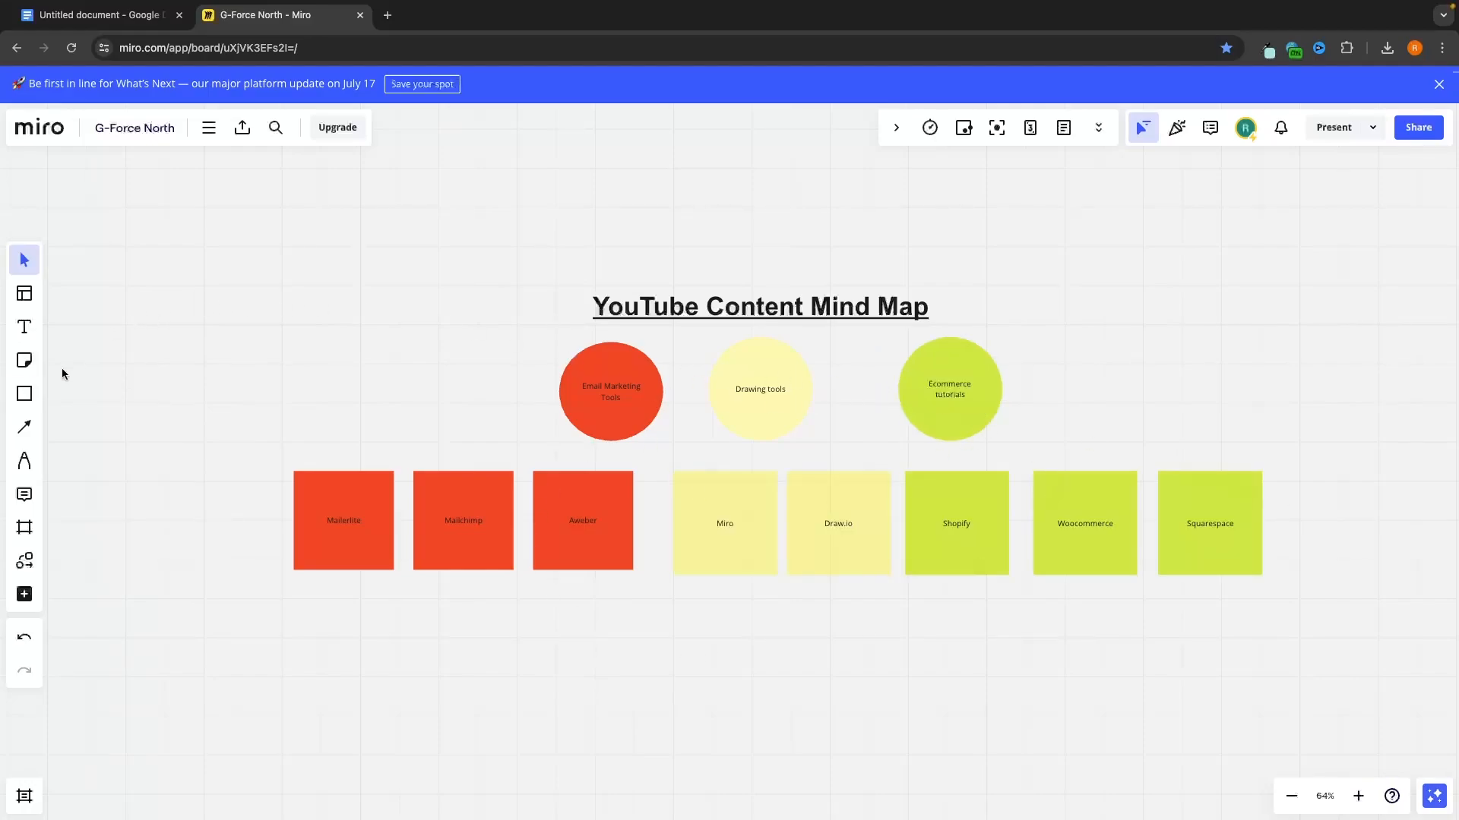
Step: Draw an arrow from the bottom of the Email Marketing Tools circle to the Mailerlite square and bend its curve upward
{"action": "left_click", "coordinate": [27, 428]}
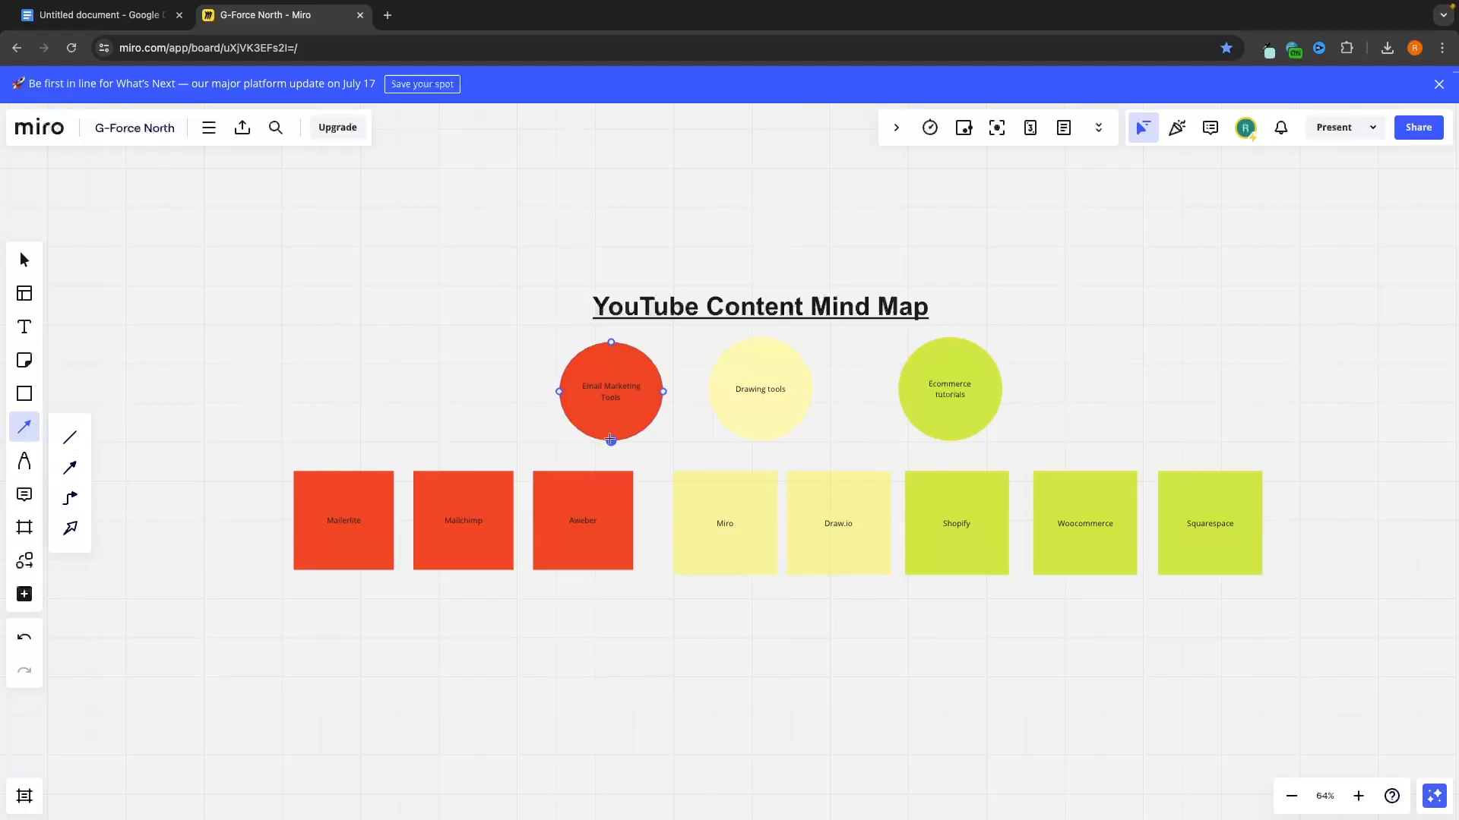
{"action": "left_click", "coordinate": [71, 440]}
{"action": "left_click", "coordinate": [70, 468]}
{"action": "mouse_move", "coordinate": [600, 438]}
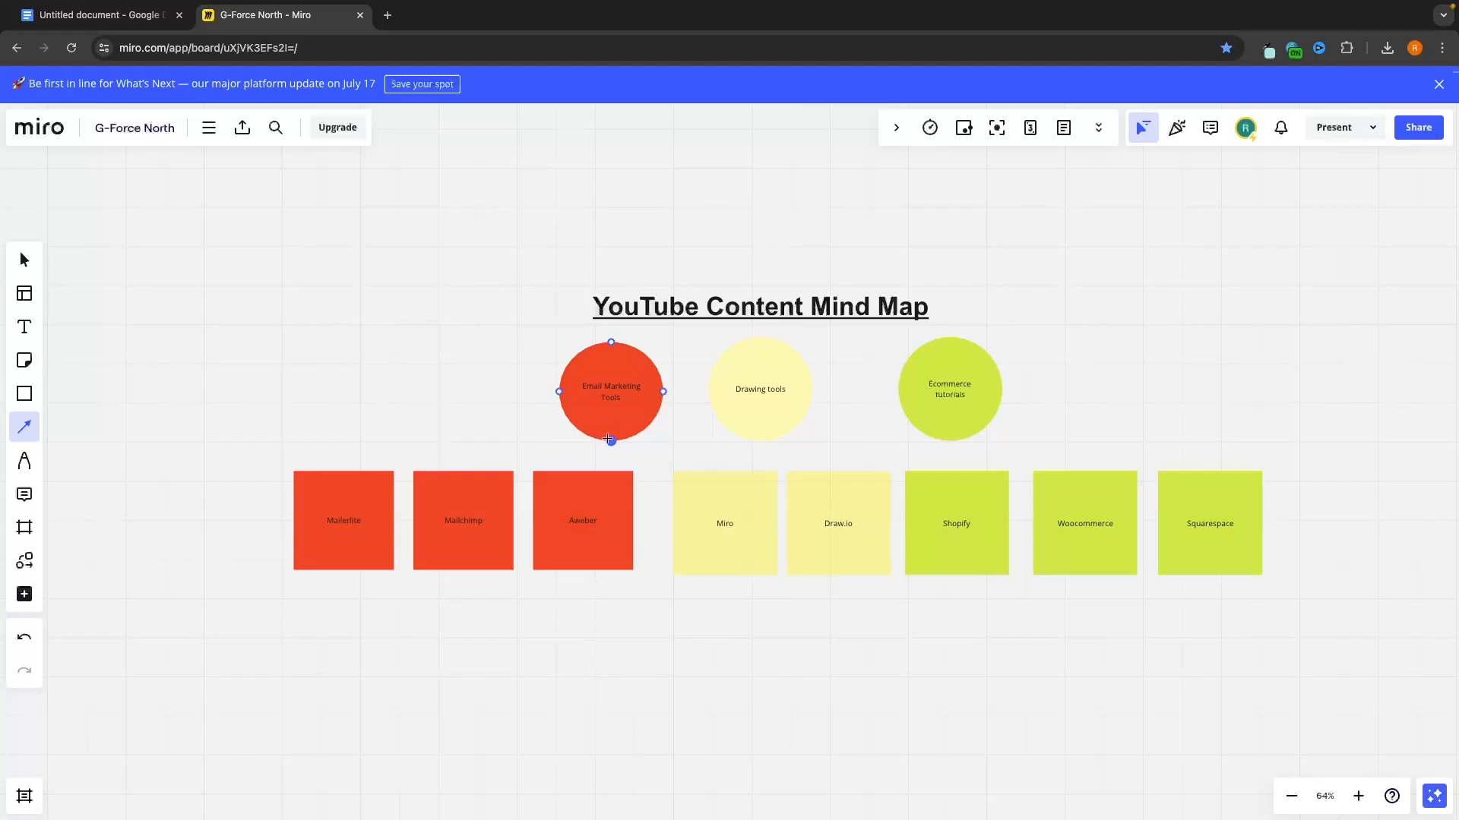
{"action": "left_click_drag", "start_coordinate": [607, 441], "coordinate": [344, 469]}
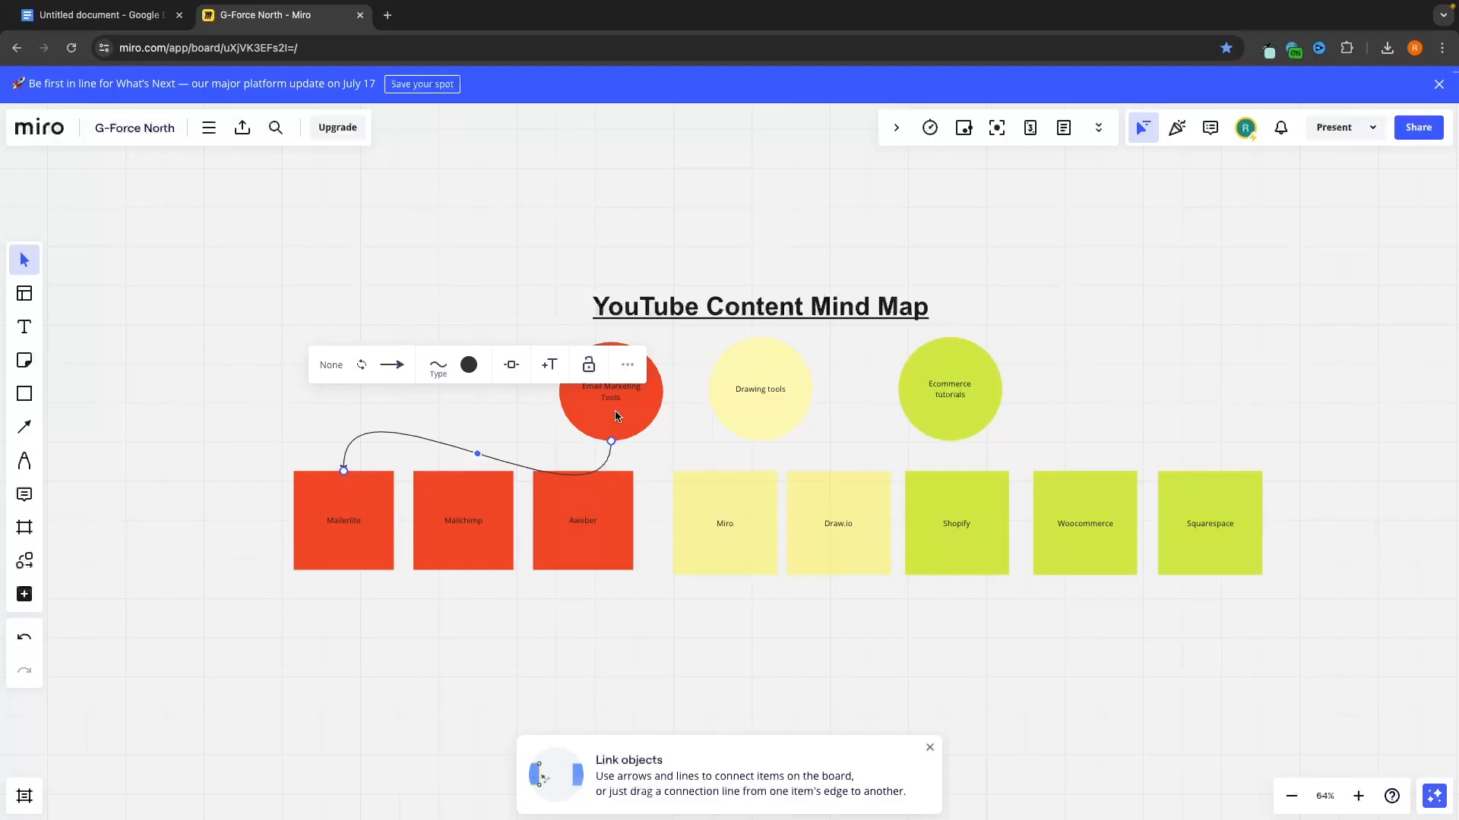
{"action": "left_click", "coordinate": [666, 454]}
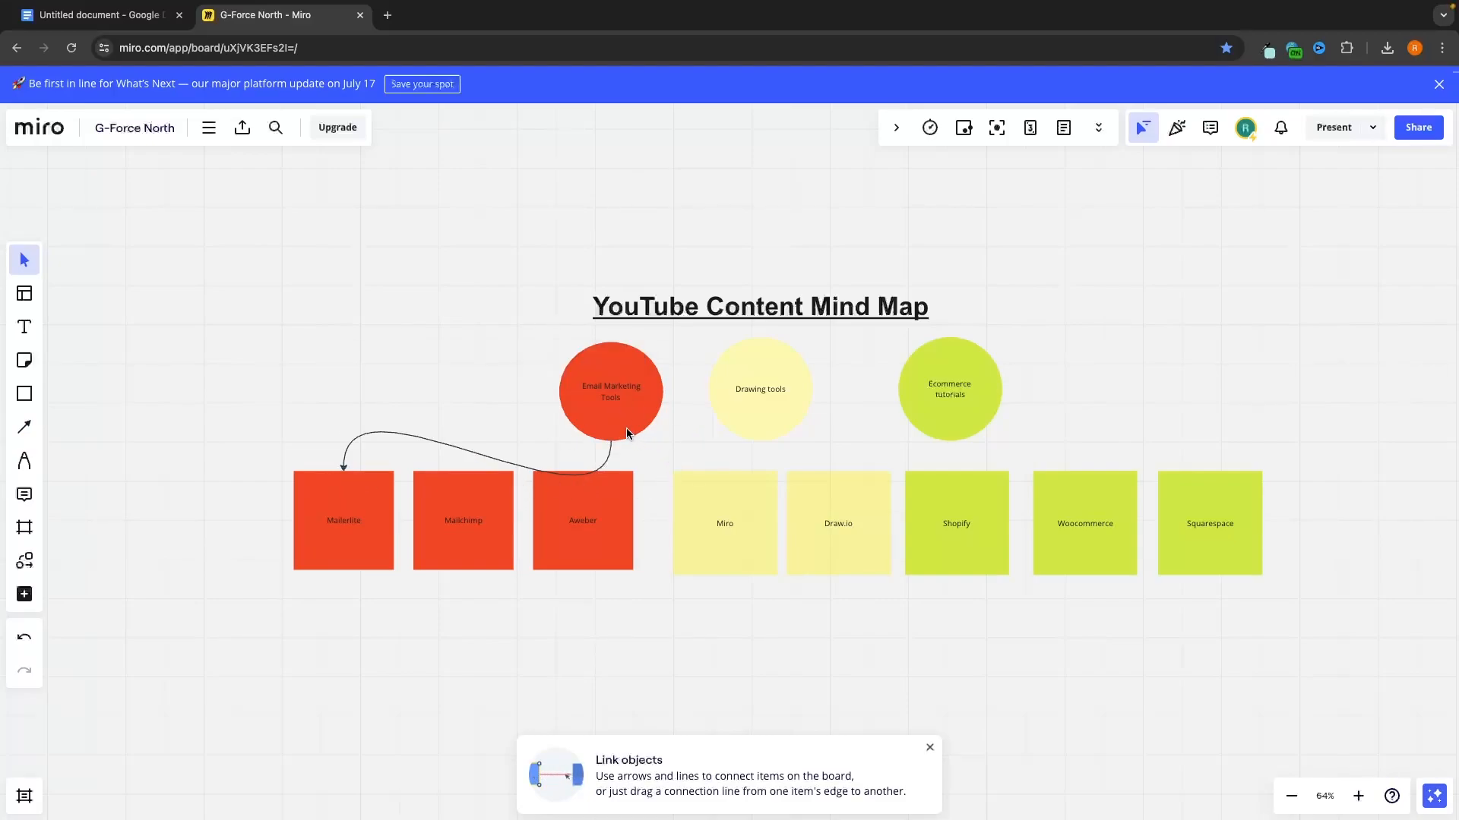
{"action": "left_click", "coordinate": [514, 469]}
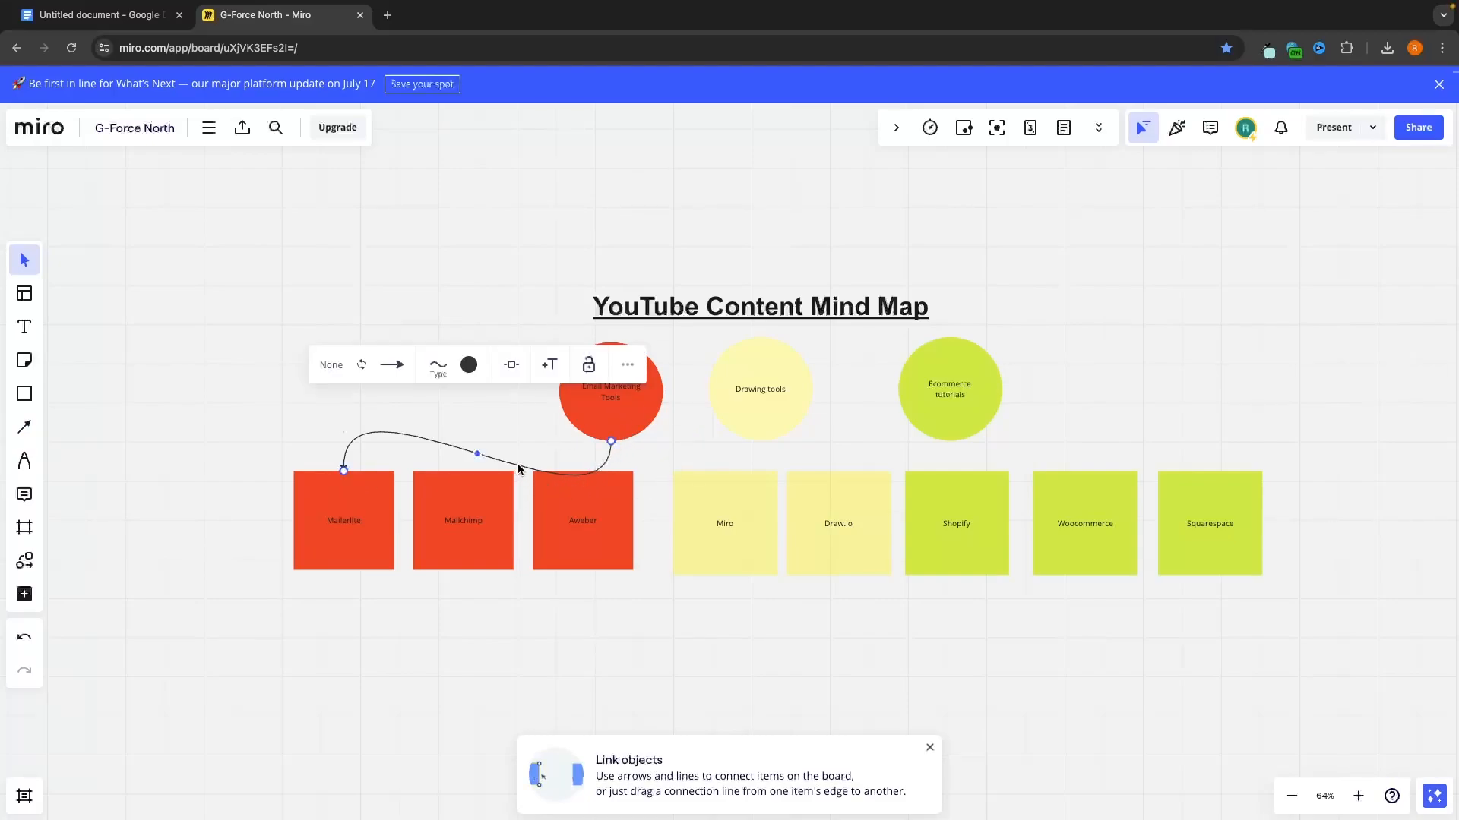
{"action": "left_click_drag", "start_coordinate": [479, 455], "coordinate": [349, 389]}
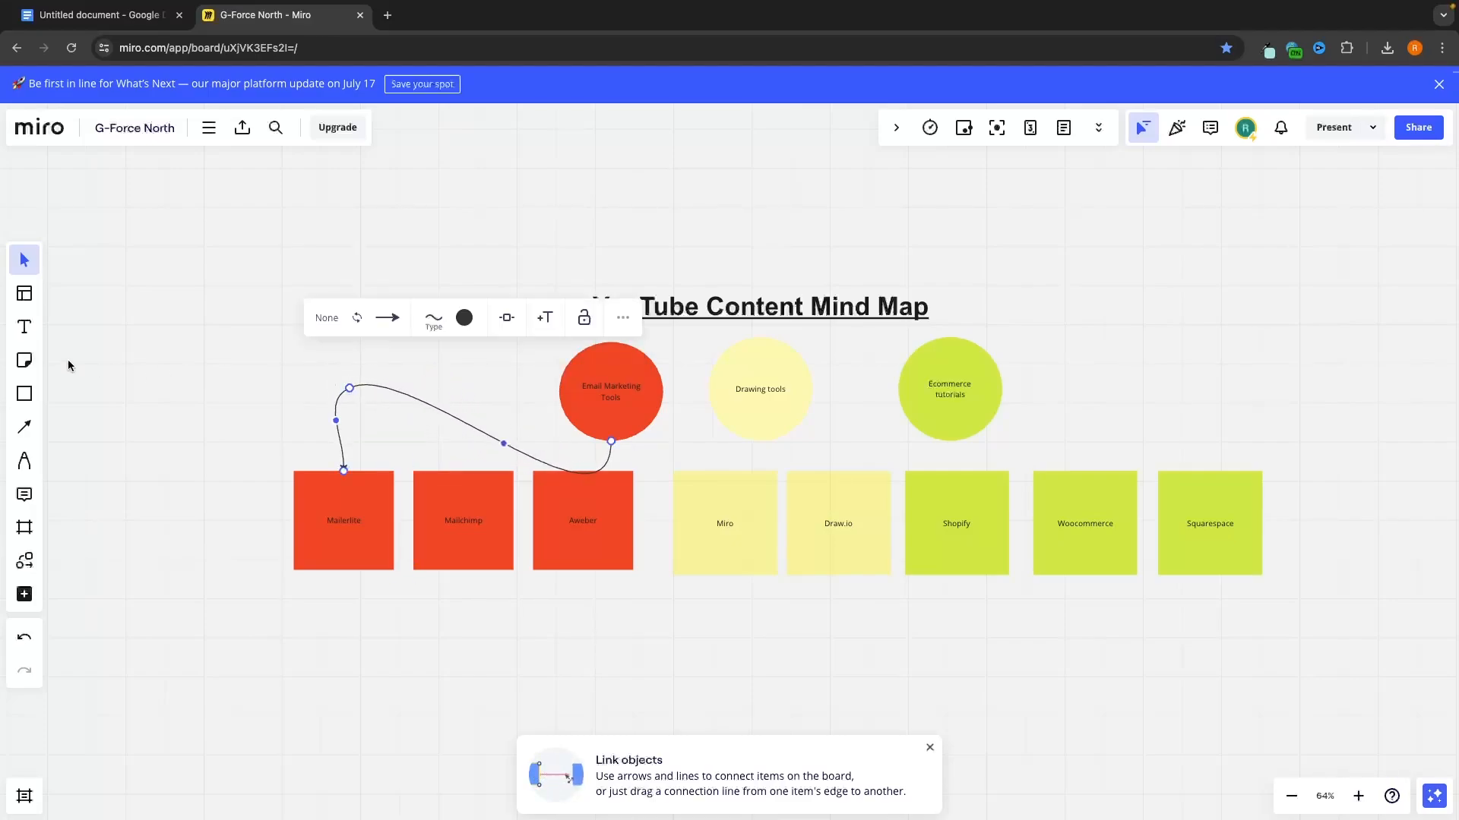
Step: Connect the Email Marketing Tools circle to the Mailchimp and Aweber squares with arrows
{"action": "left_click", "coordinate": [25, 427]}
{"action": "left_click_drag", "start_coordinate": [621, 441], "coordinate": [463, 471]}
{"action": "left_click", "coordinate": [596, 434]}
{"action": "key", "text": "c"}
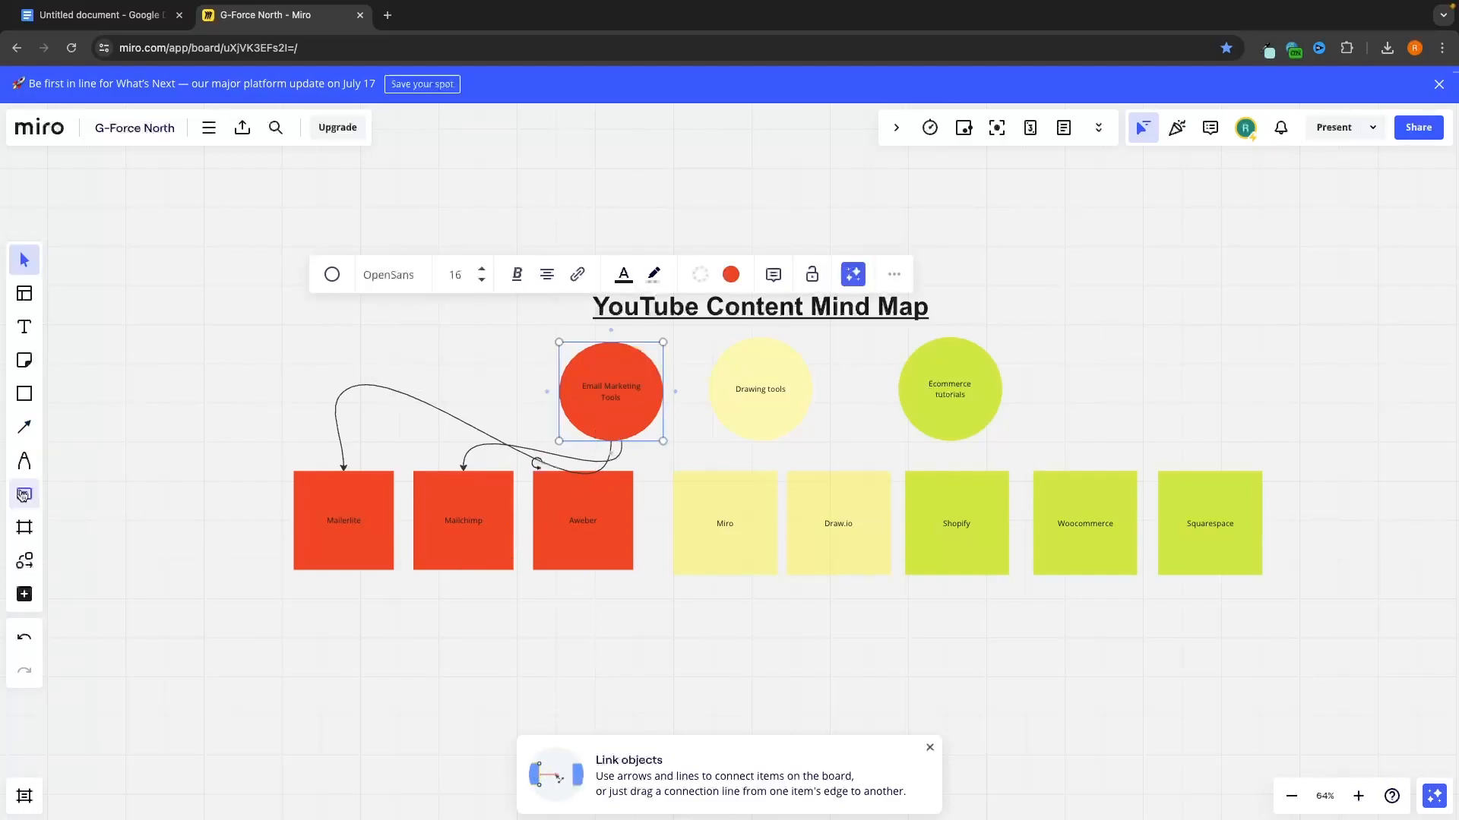
{"action": "key", "text": "l"}
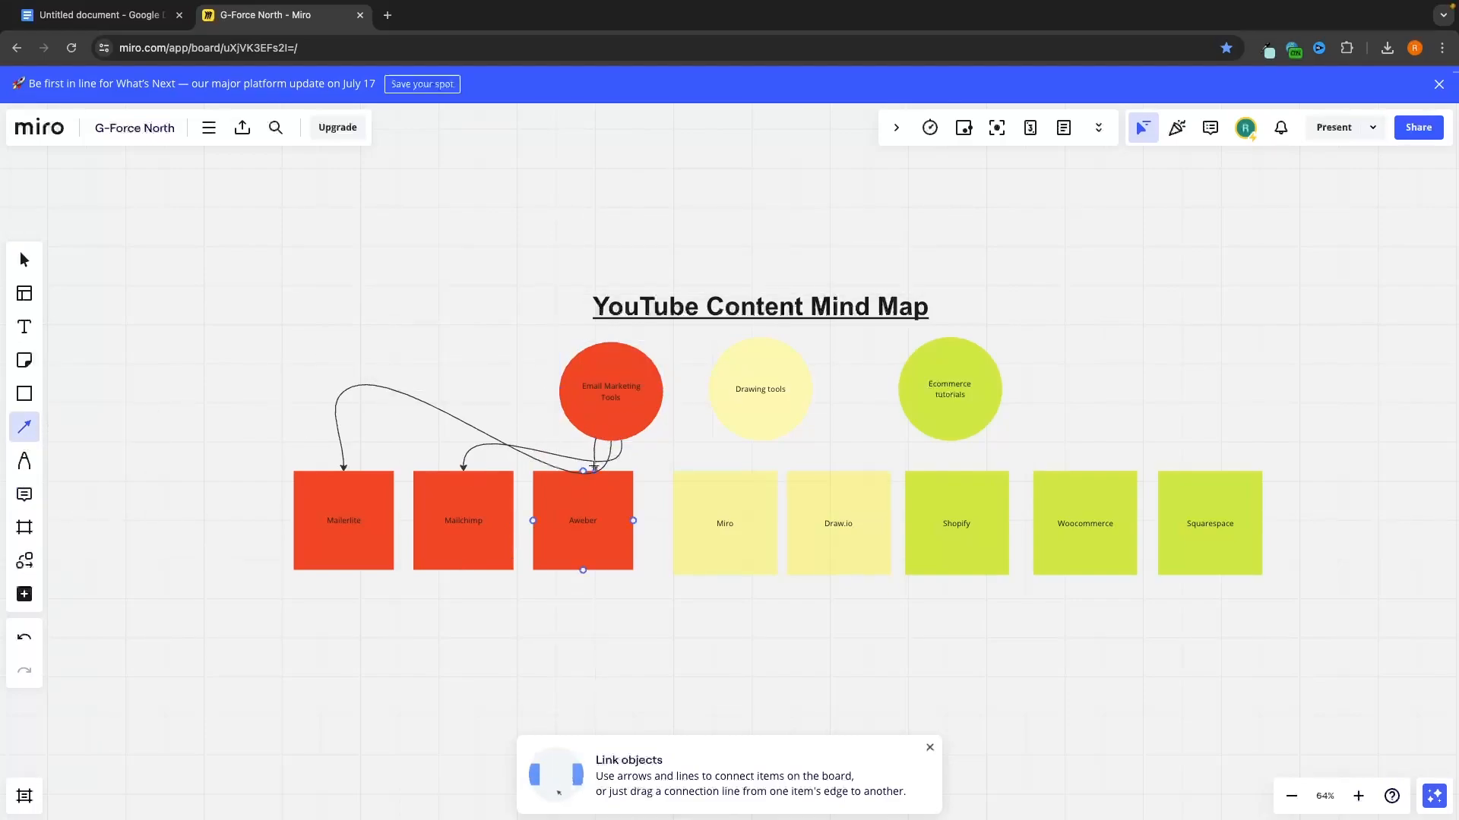
{"action": "left_click_drag", "start_coordinate": [591, 466], "coordinate": [583, 471]}
{"action": "left_click", "coordinate": [679, 468]}
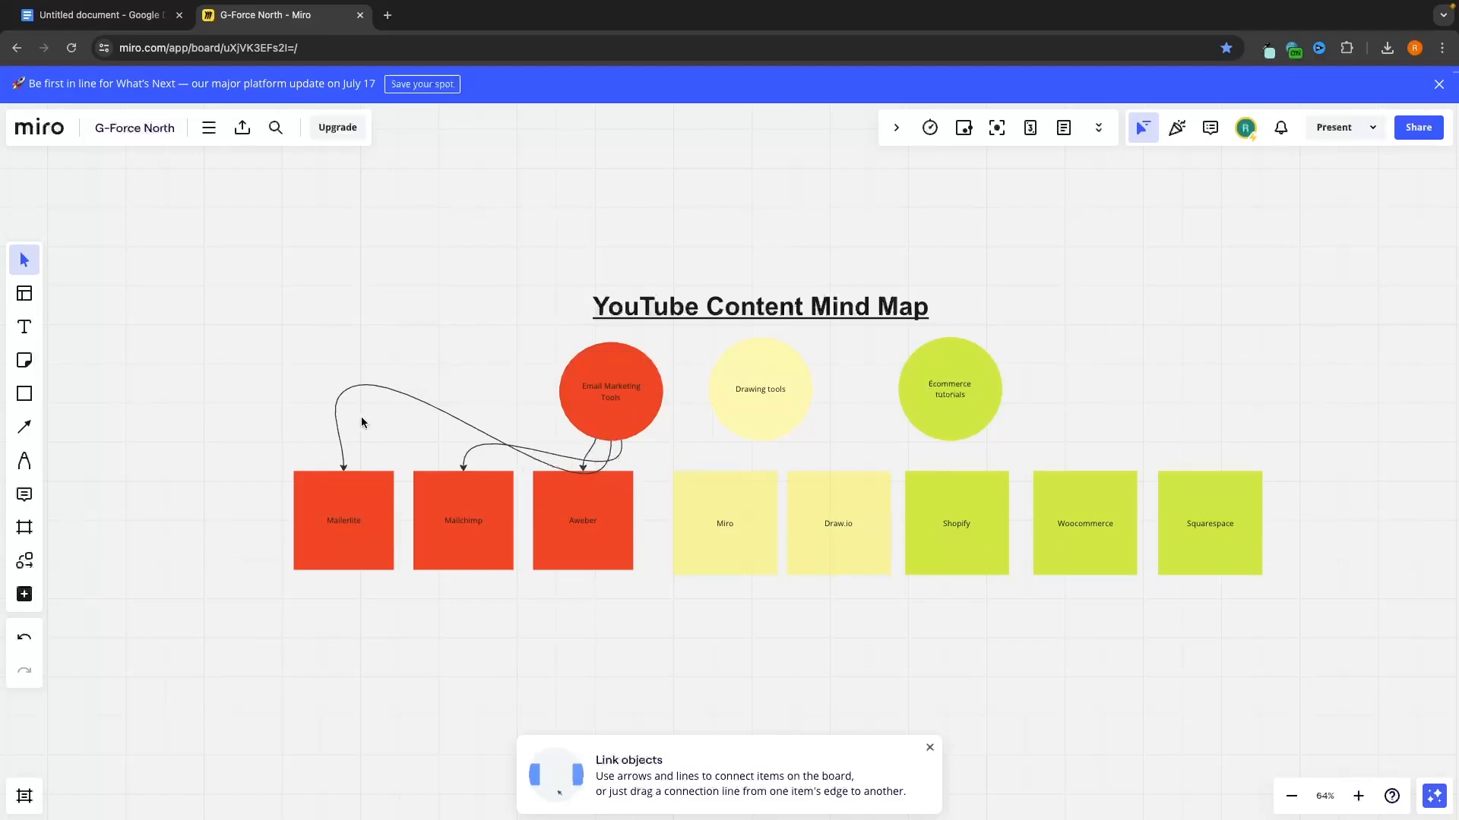
Step: Connect the Drawing tools circle to the Miro and Draw.io squares with arrows
{"action": "left_click", "coordinate": [25, 427]}
{"action": "mouse_move", "coordinate": [760, 442]}
{"action": "left_mouse_down"}
{"action": "mouse_move", "coordinate": [724, 479]}
{"action": "mouse_move", "coordinate": [838, 471]}
{"action": "left_mouse_up"}
{"action": "left_click", "coordinate": [24, 427]}
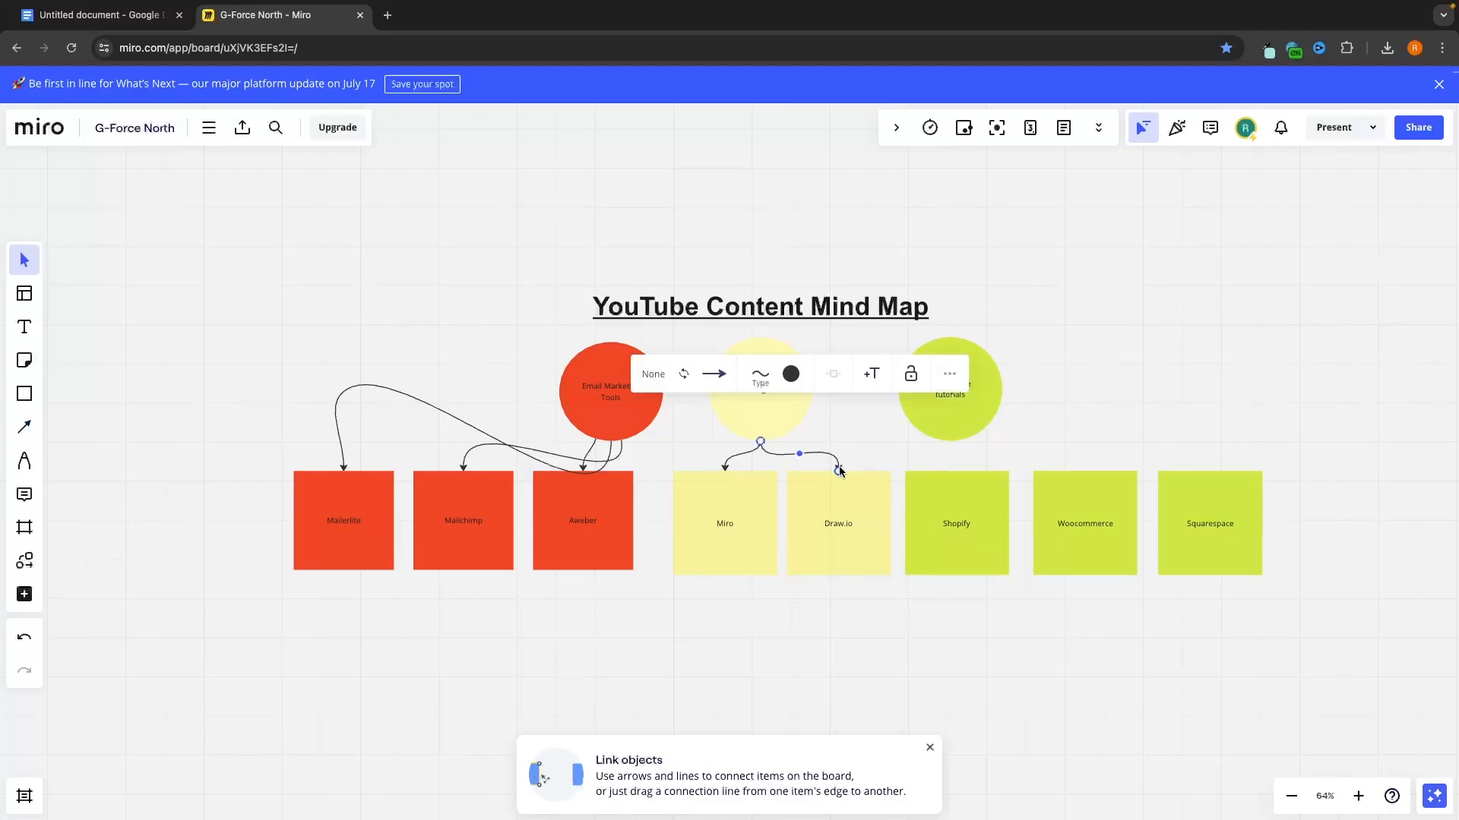
Step: Connect the Ecommerce tutorials circle to the Shopify, Woocommerce and Squarespace squares with arrows
{"action": "left_click", "coordinate": [24, 426]}
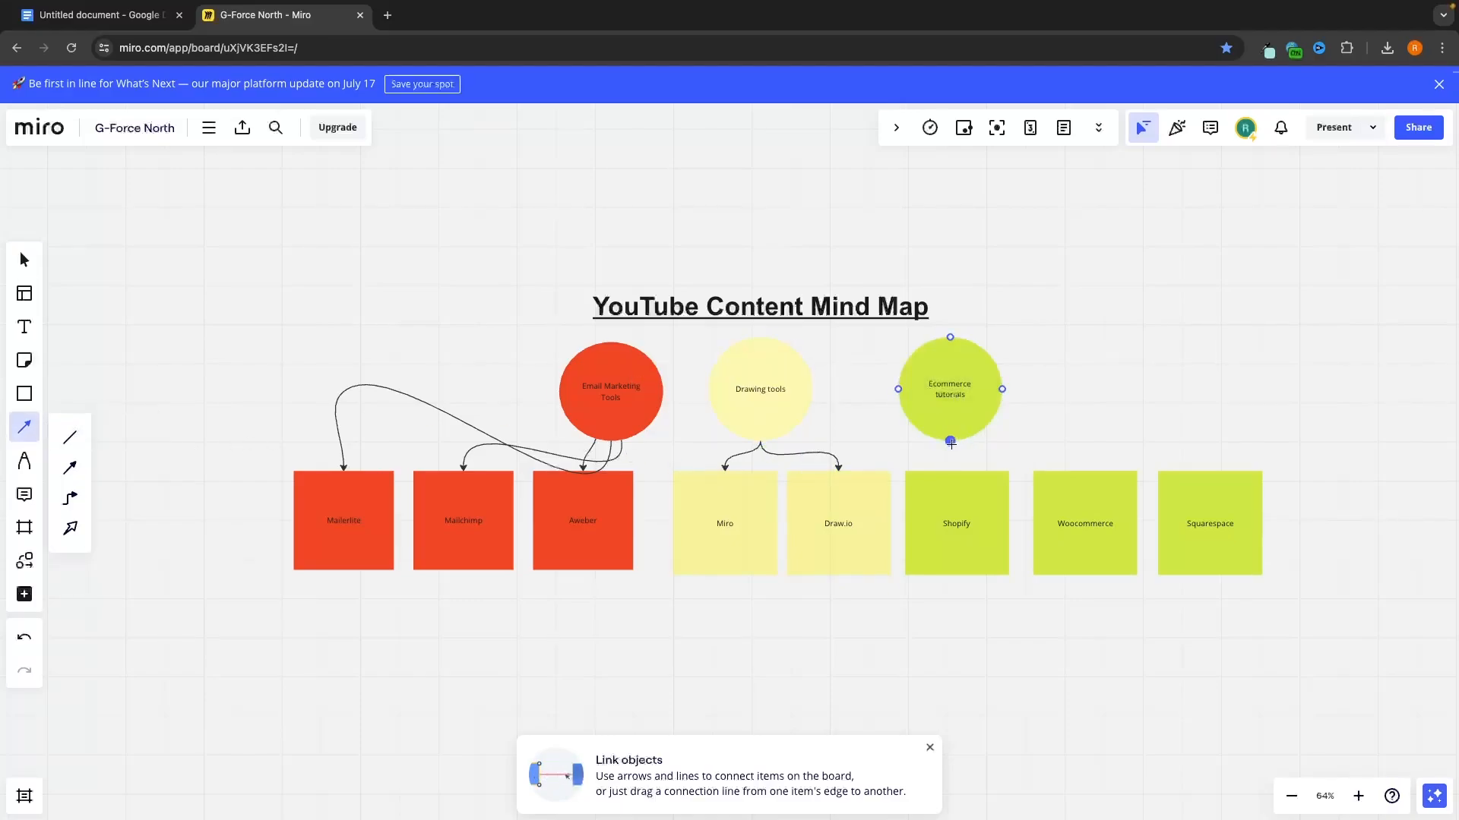
{"action": "left_click_drag", "start_coordinate": [950, 440], "coordinate": [951, 473]}
{"action": "left_click", "coordinate": [24, 427]}
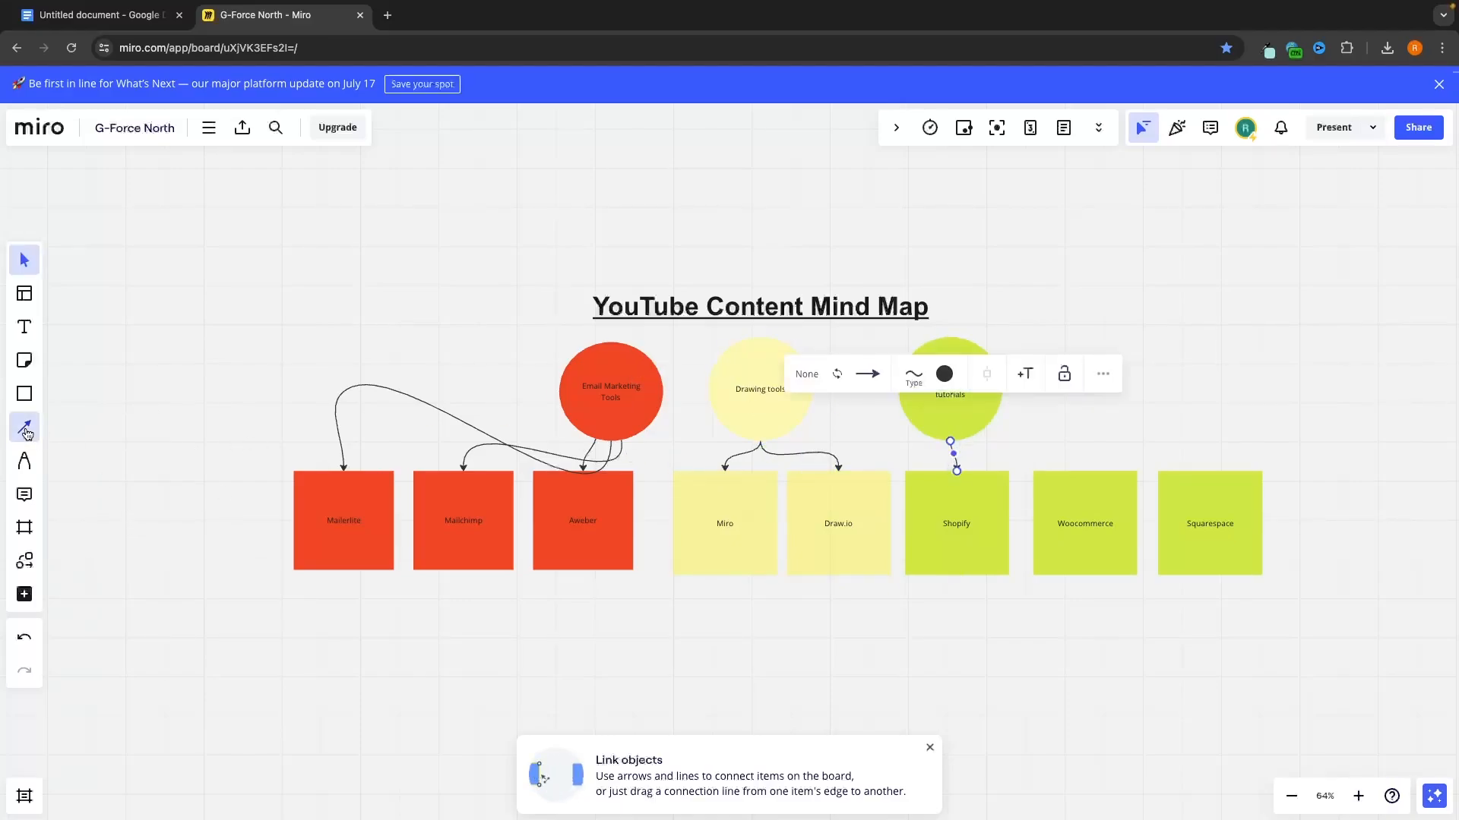
{"action": "left_click_drag", "start_coordinate": [1048, 451], "coordinate": [1085, 473]}
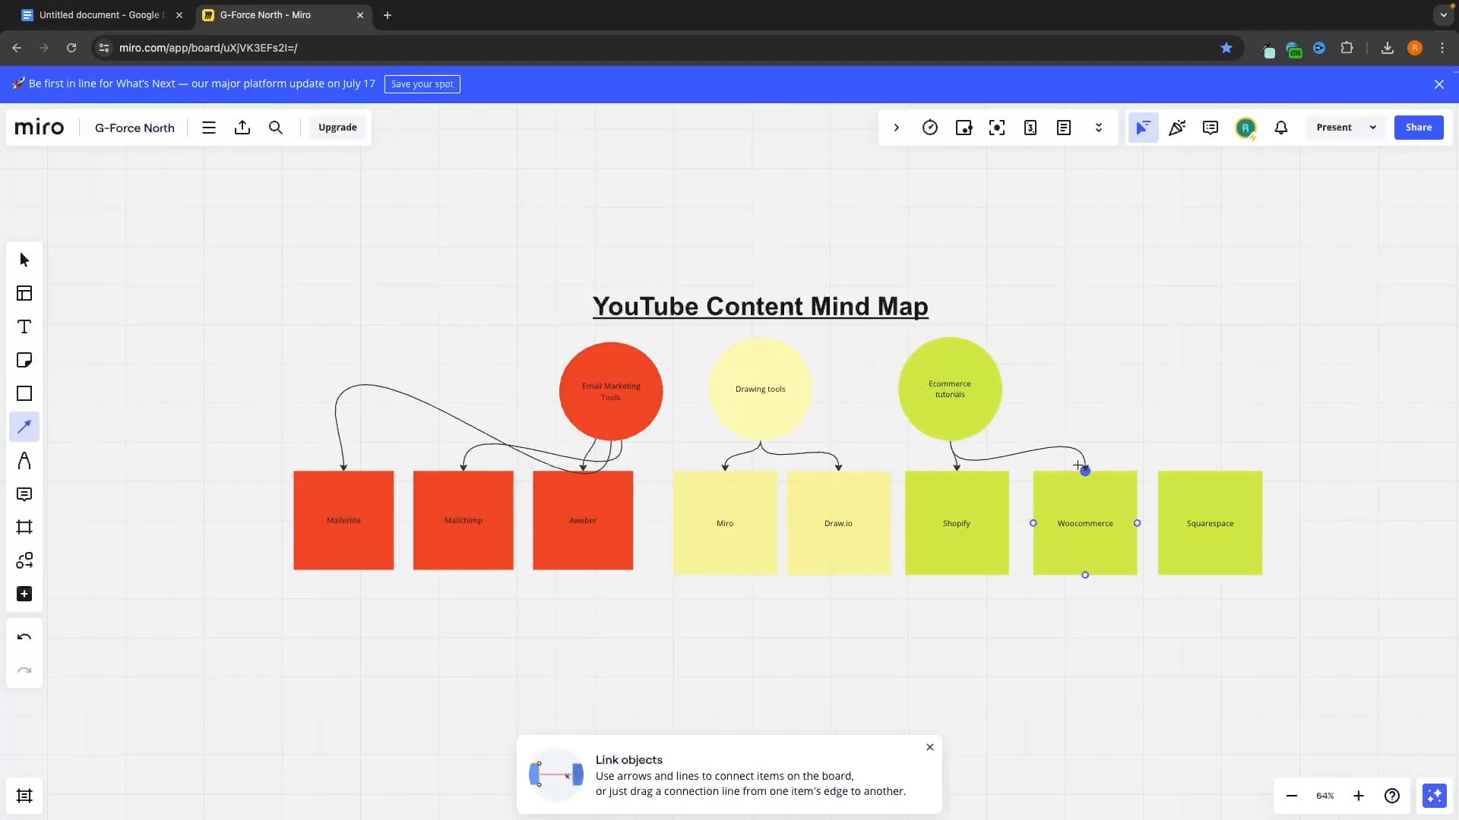
{"action": "key", "text": "l"}
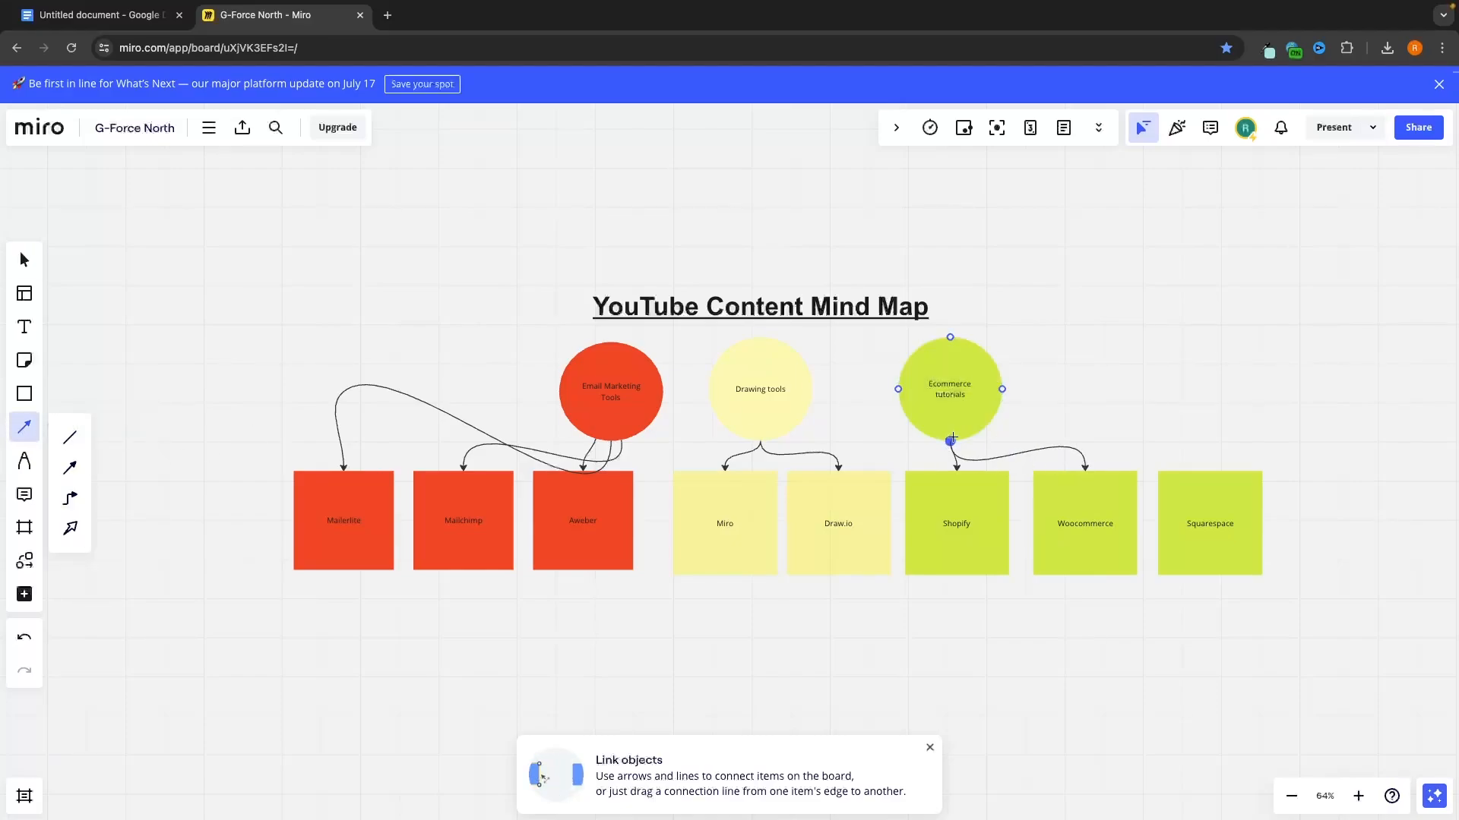
{"action": "left_click_drag", "start_coordinate": [950, 441], "coordinate": [1210, 472]}
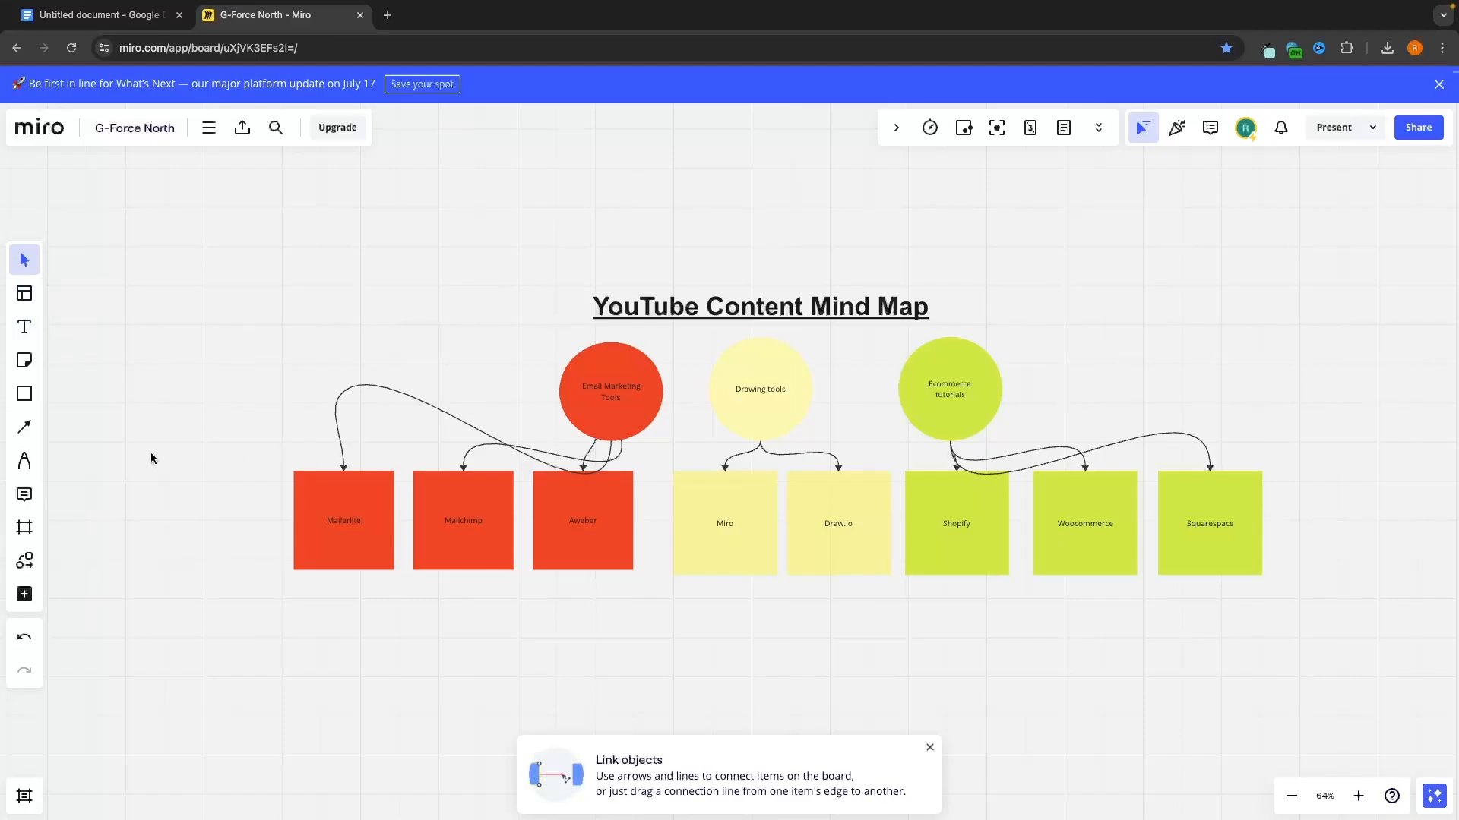
Step: Draw a freehand black pen scribble in the empty area above and left of the Email Marketing Tools circle
{"action": "left_click", "coordinate": [24, 460]}
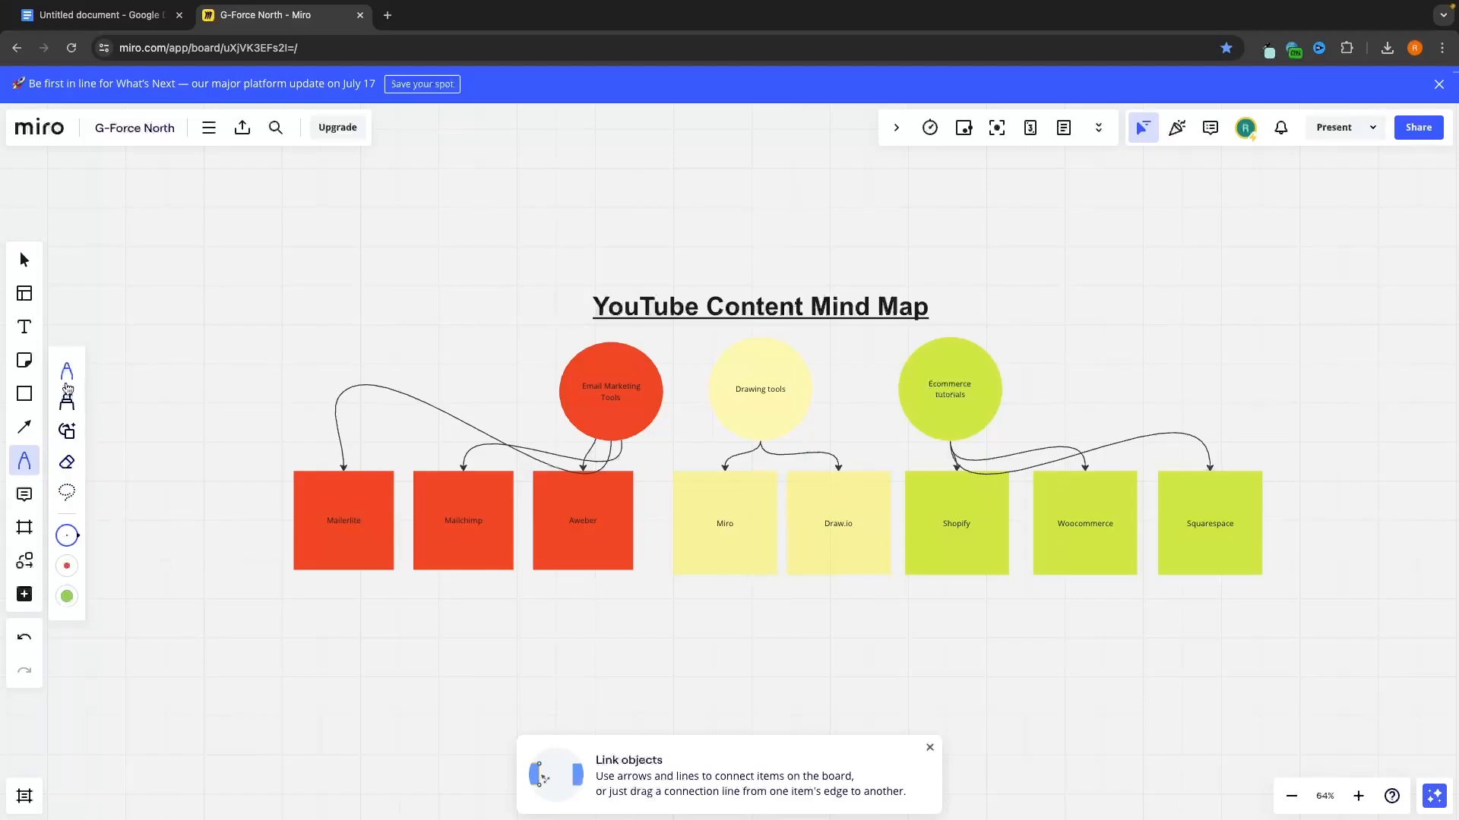
{"action": "mouse_move", "coordinate": [460, 187]}
{"action": "left_mouse_down"}
{"action": "mouse_move", "coordinate": [623, 230]}
{"action": "mouse_move", "coordinate": [349, 365]}
{"action": "mouse_move", "coordinate": [503, 245]}
{"action": "left_mouse_up"}
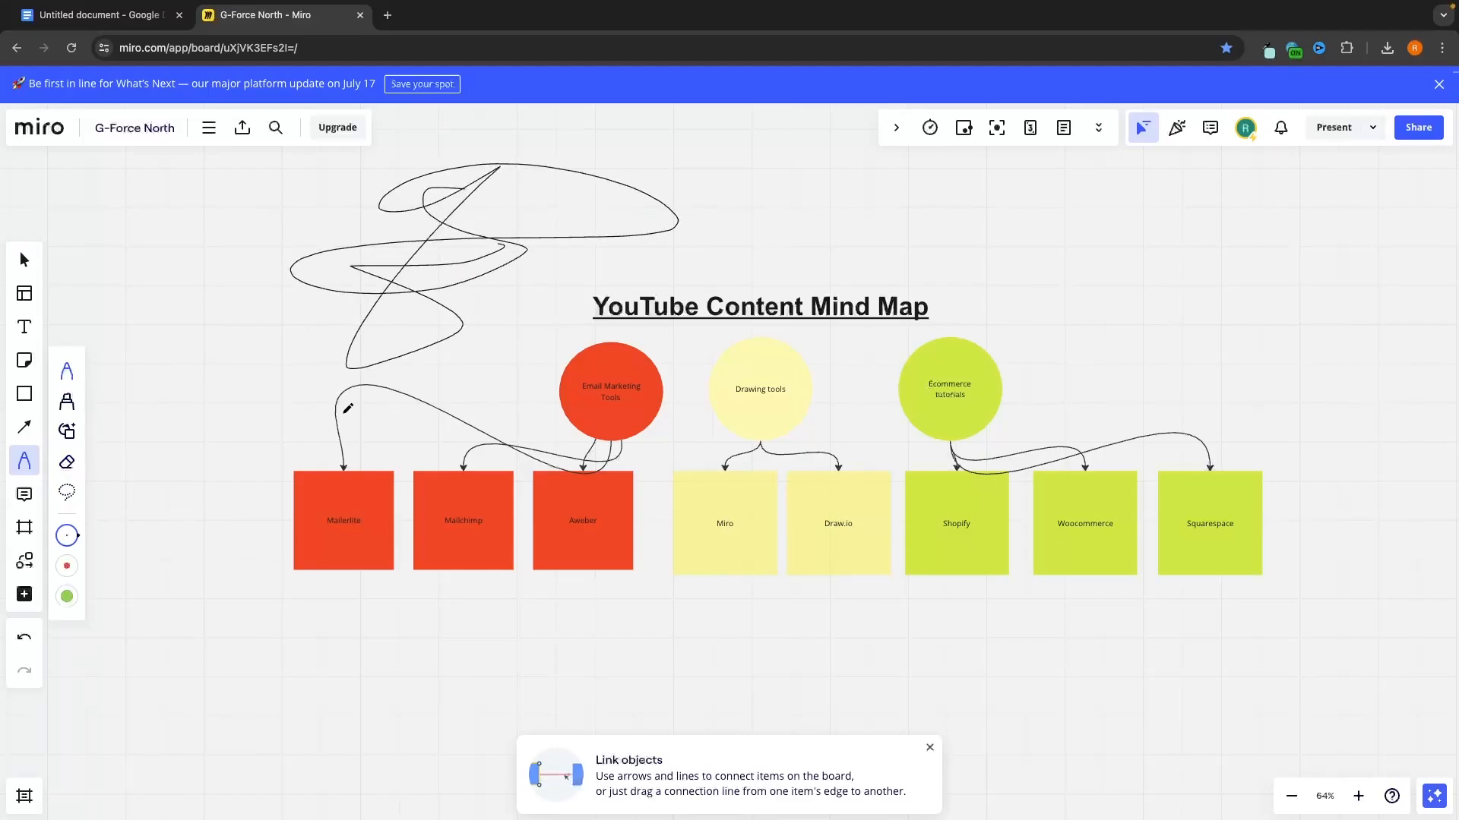
Step: Undo the black scribble and draw a thicker yellow pen scribble in the empty area above the Mailerlite square
{"action": "key", "text": "ctrl+z"}
{"action": "left_click", "coordinate": [76, 537]}
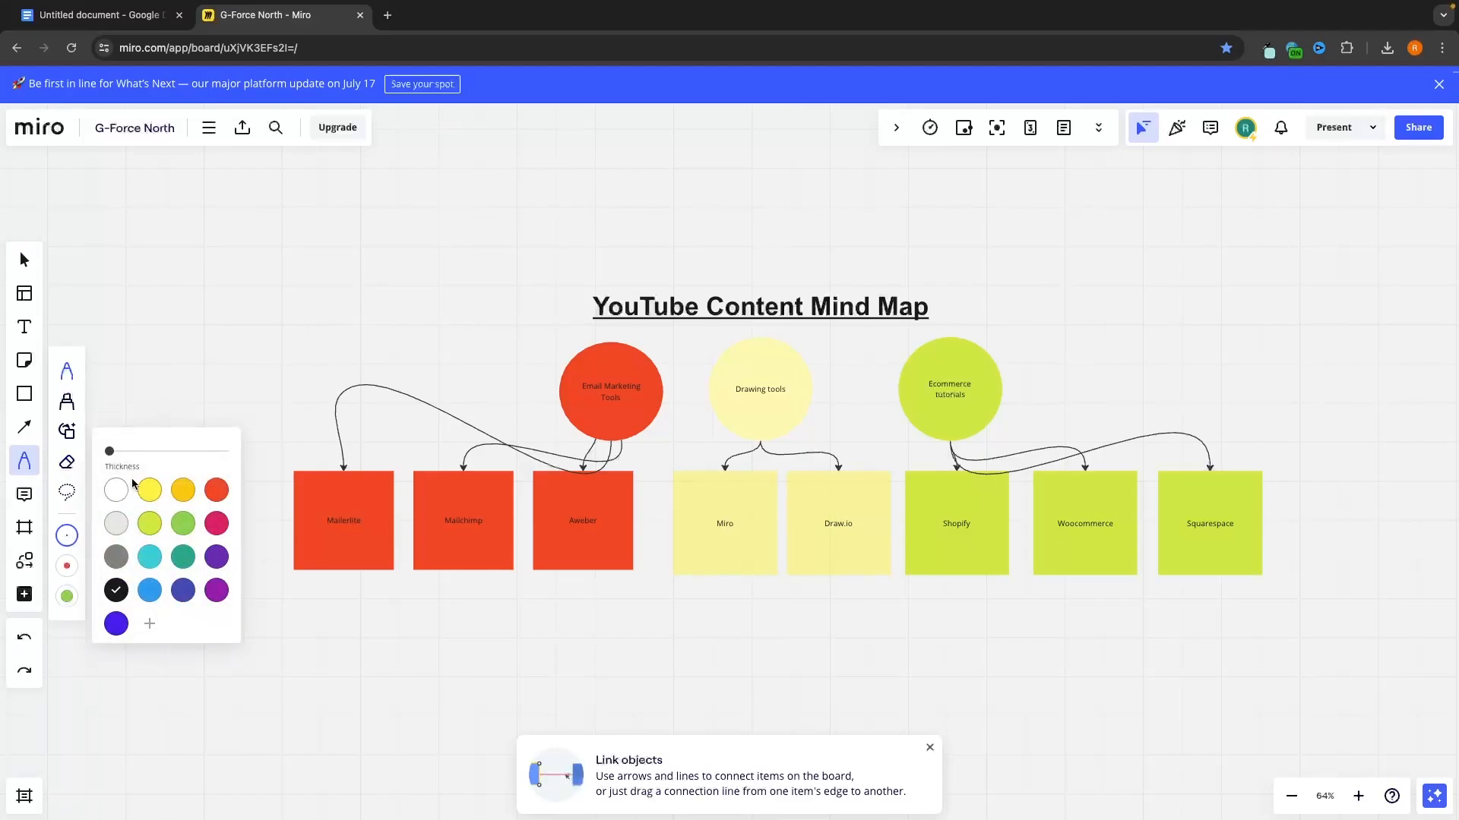
{"action": "left_click_drag", "start_coordinate": [116, 456], "coordinate": [150, 453]}
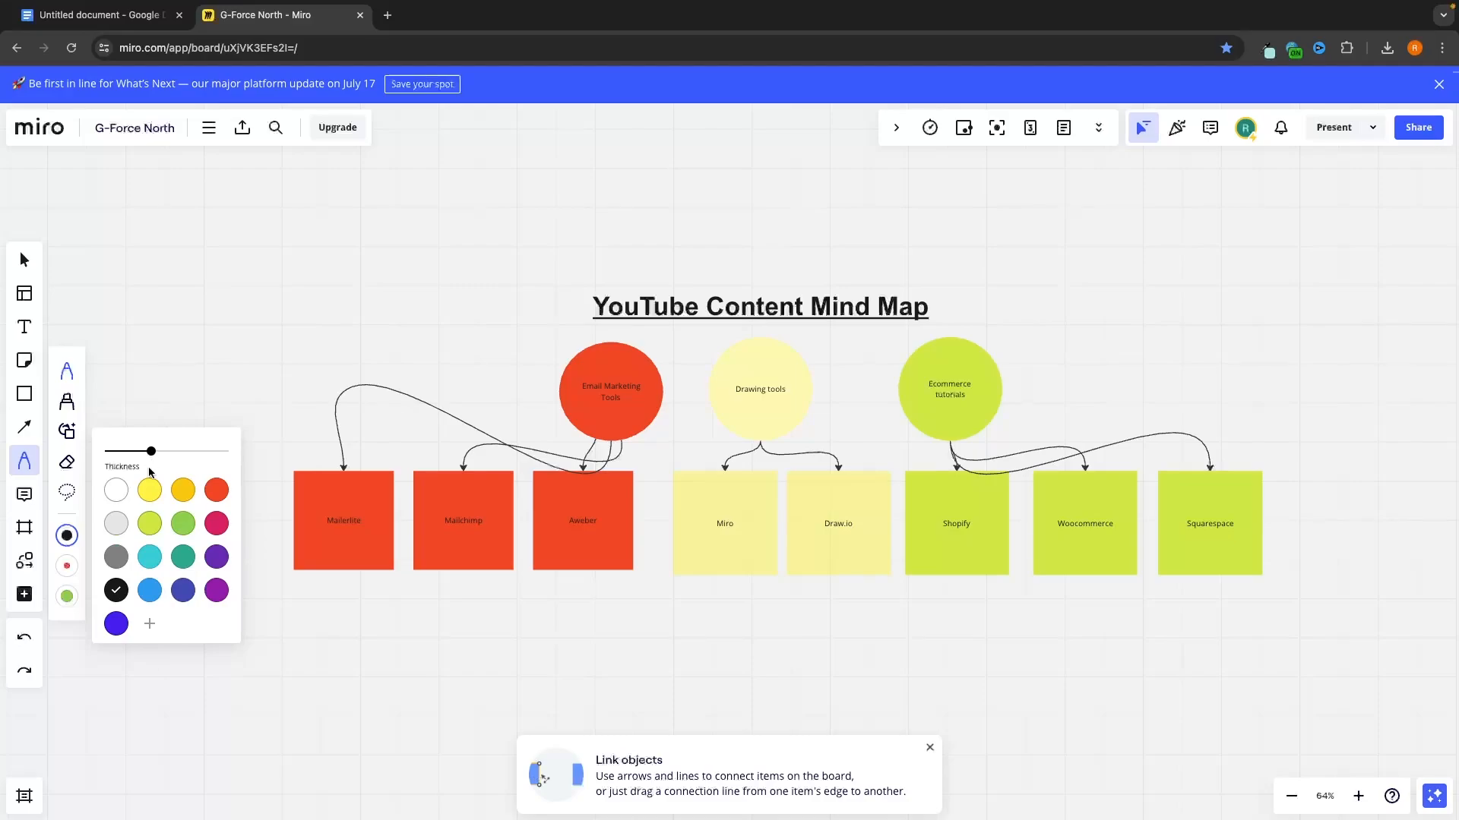
{"action": "mouse_move", "coordinate": [327, 257]}
{"action": "left_mouse_down"}
{"action": "mouse_move", "coordinate": [355, 280]}
{"action": "mouse_move", "coordinate": [439, 260]}
{"action": "left_mouse_up"}
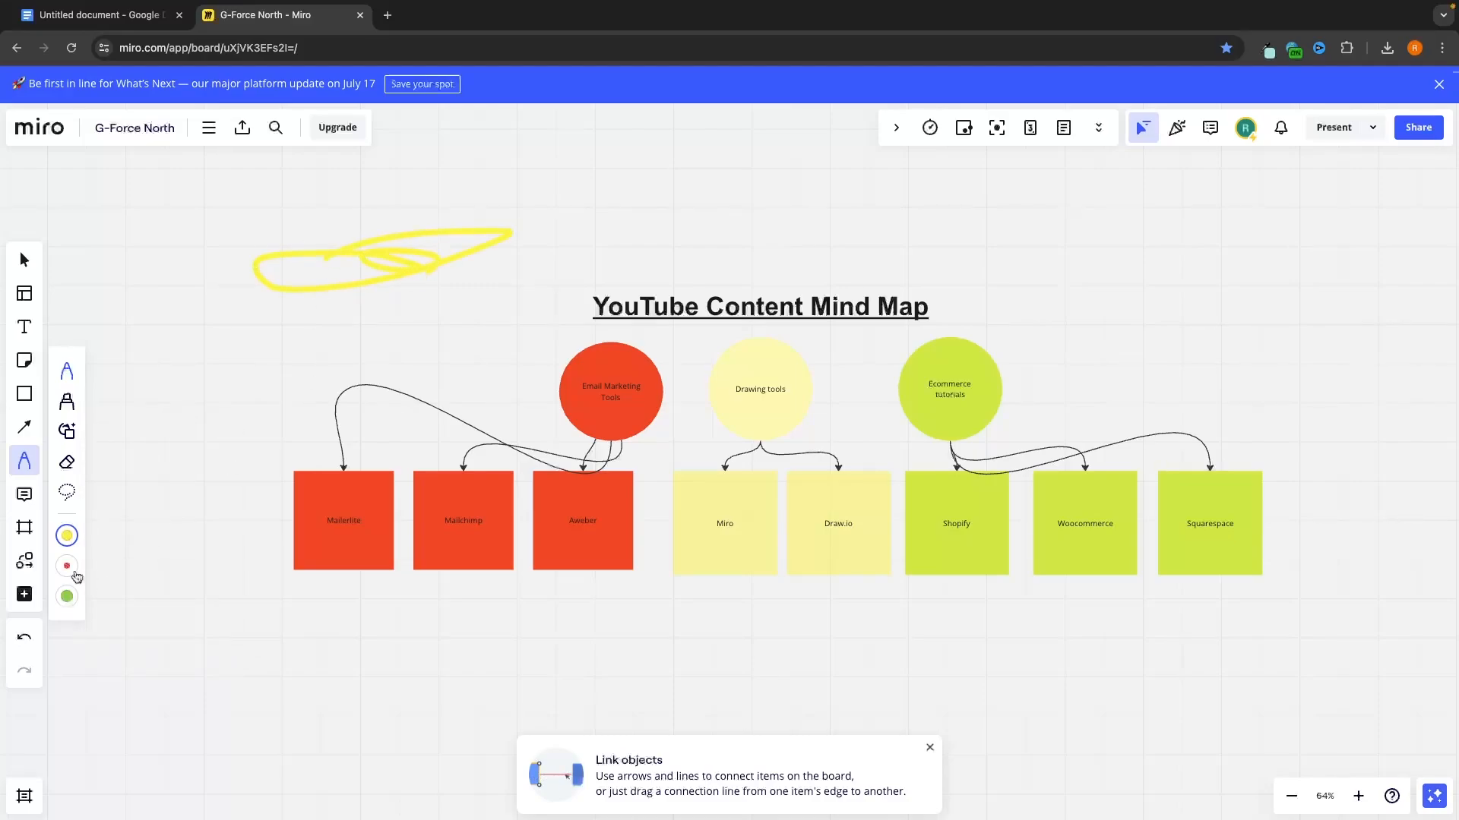
Step: Change the second pen preset from red to black and reduce its thickness
{"action": "left_click", "coordinate": [69, 567]}
{"action": "left_click", "coordinate": [68, 567]}
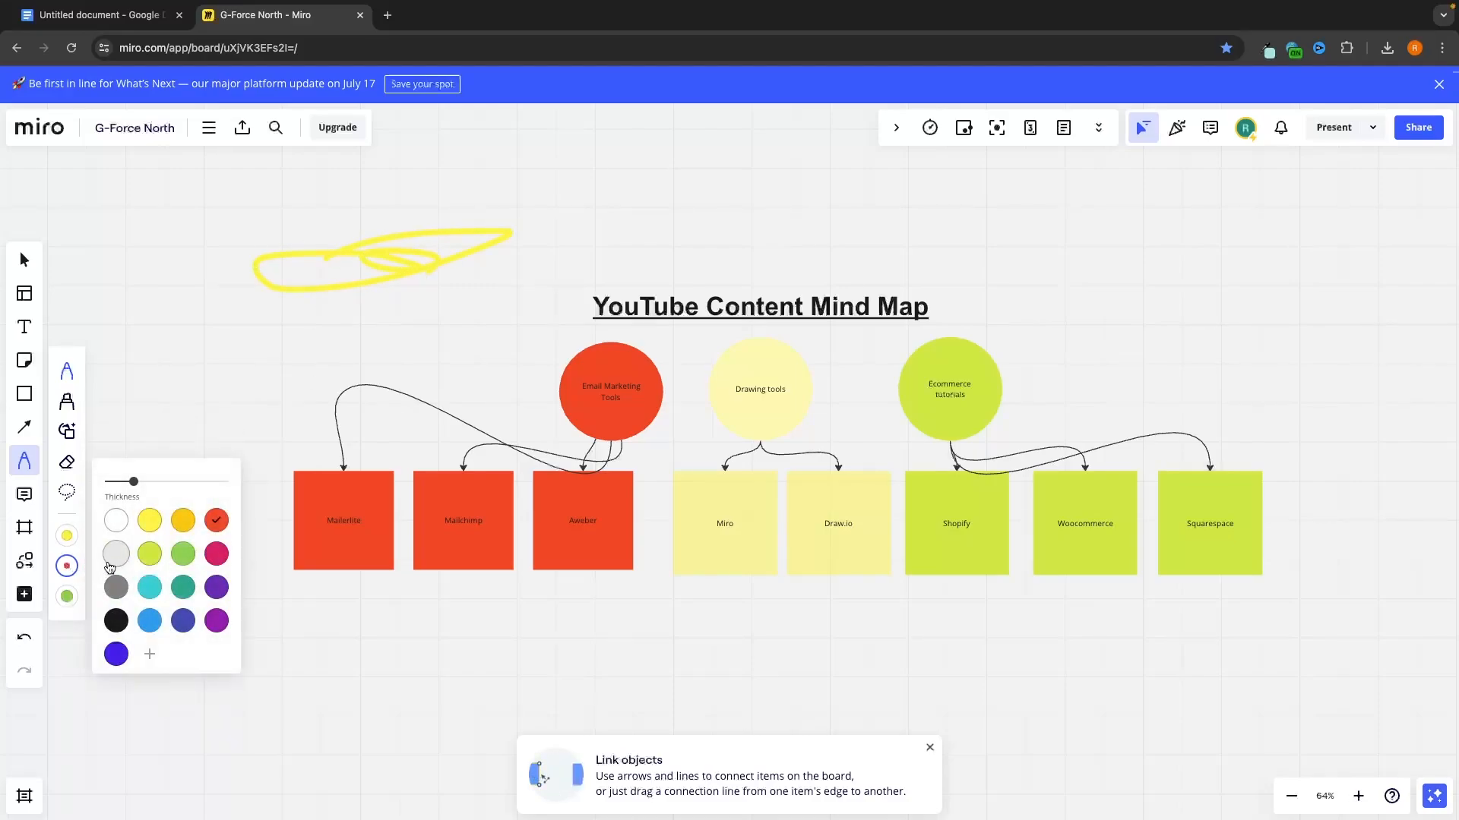
{"action": "left_click", "coordinate": [117, 620]}
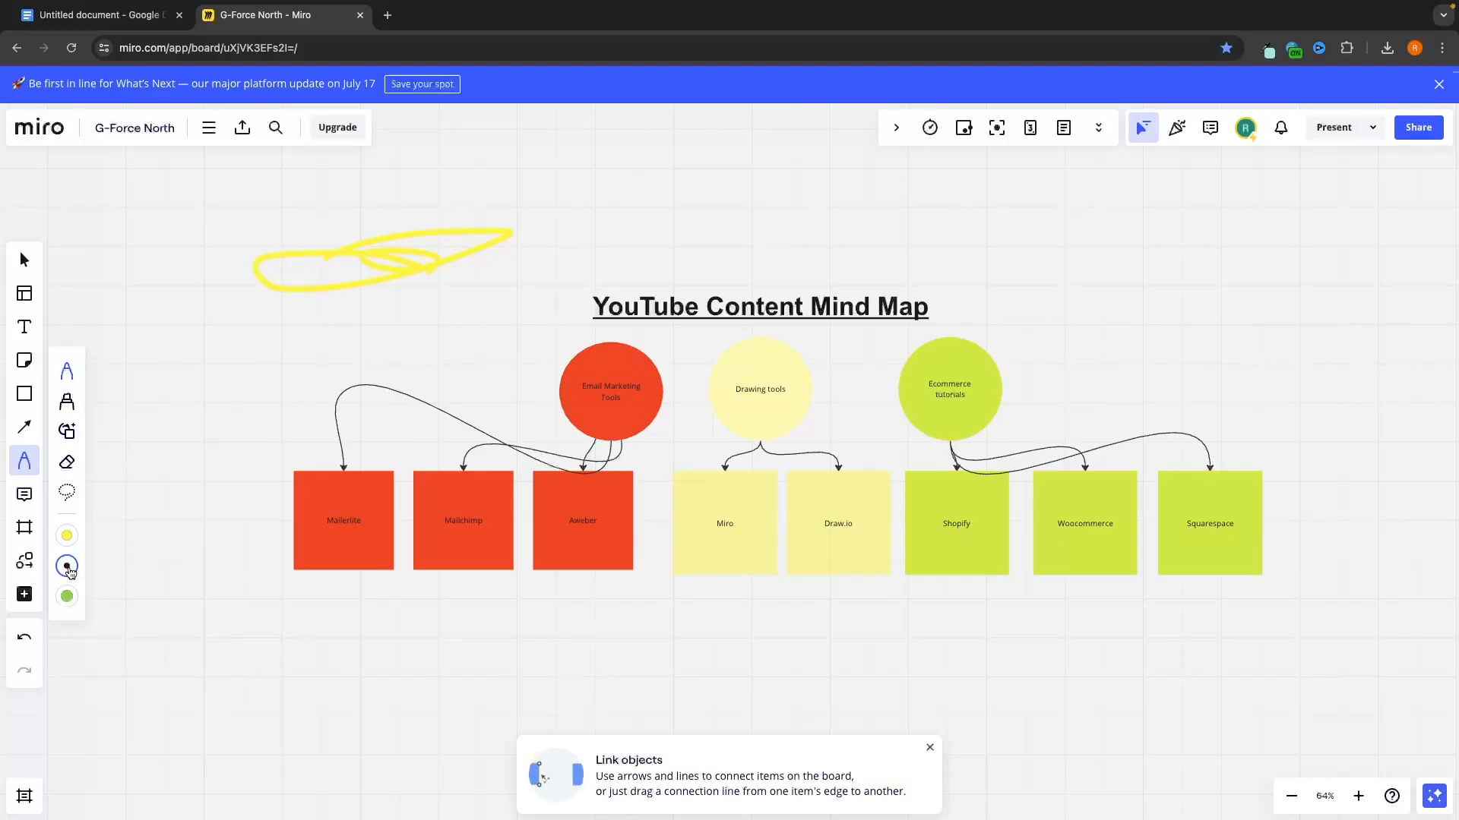
{"action": "left_click", "coordinate": [69, 566]}
{"action": "left_click_drag", "start_coordinate": [134, 482], "coordinate": [114, 484]}
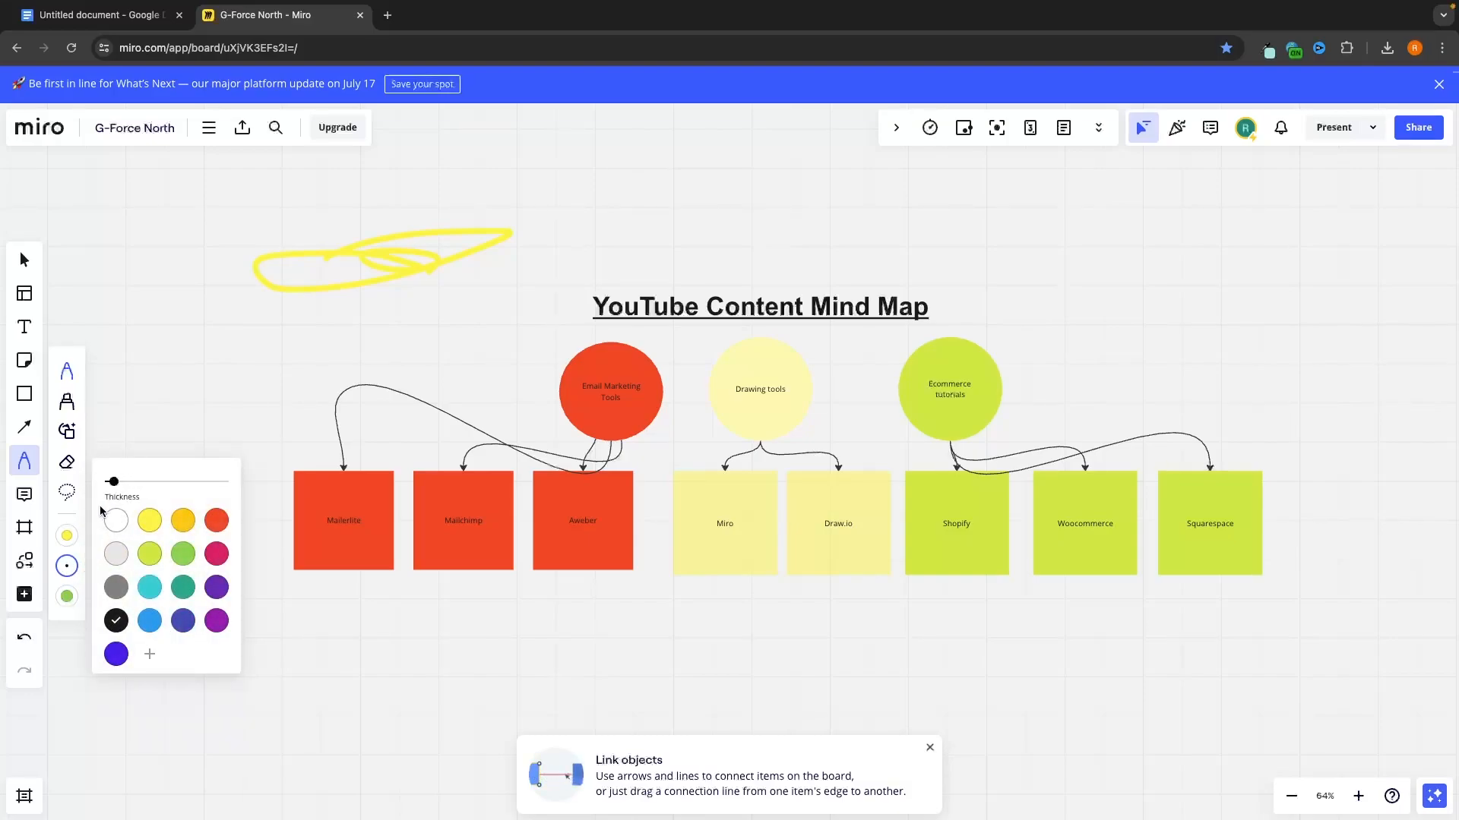
Step: Set the third pen preset to blue-violet at maximum thickness and draw a scribble over the yellow one
{"action": "left_click", "coordinate": [67, 597]}
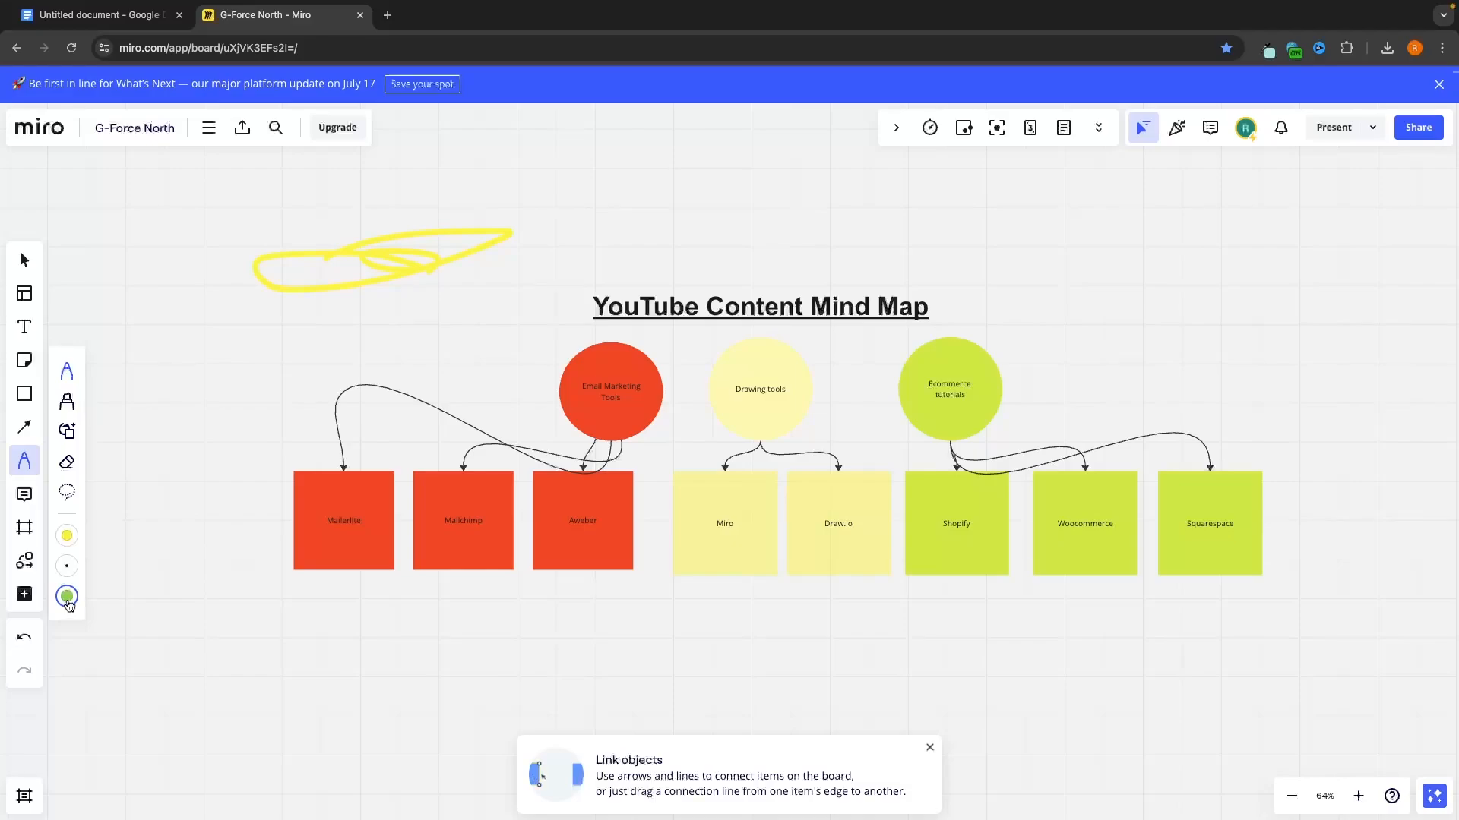
{"action": "left_click", "coordinate": [66, 597]}
{"action": "left_click", "coordinate": [117, 682]}
{"action": "left_click", "coordinate": [67, 597]}
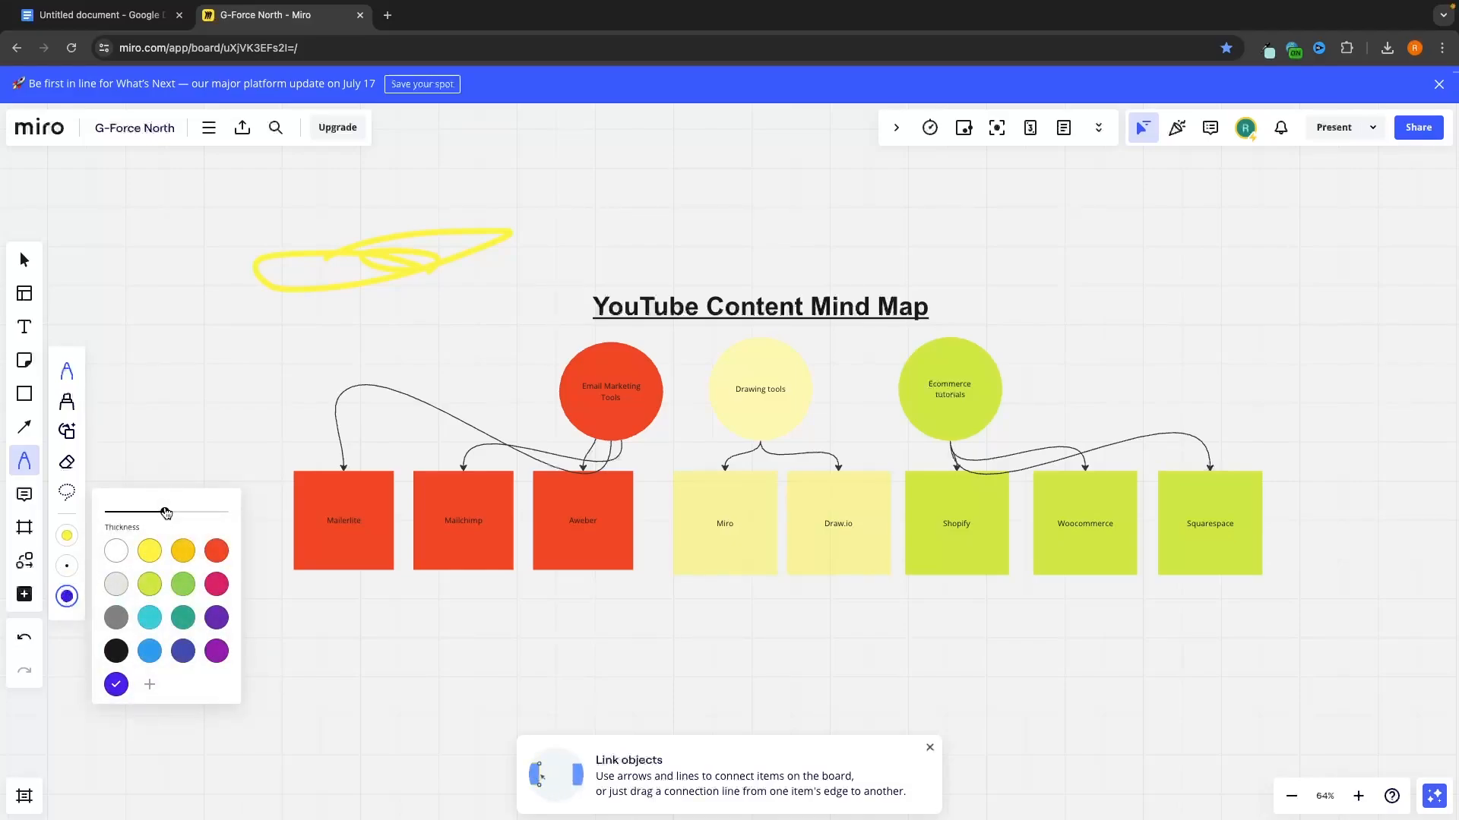
{"action": "left_click_drag", "start_coordinate": [169, 511], "coordinate": [254, 504]}
{"action": "mouse_move", "coordinate": [447, 353]}
{"action": "left_mouse_down"}
{"action": "mouse_move", "coordinate": [630, 258]}
{"action": "mouse_move", "coordinate": [429, 225]}
{"action": "left_mouse_up"}
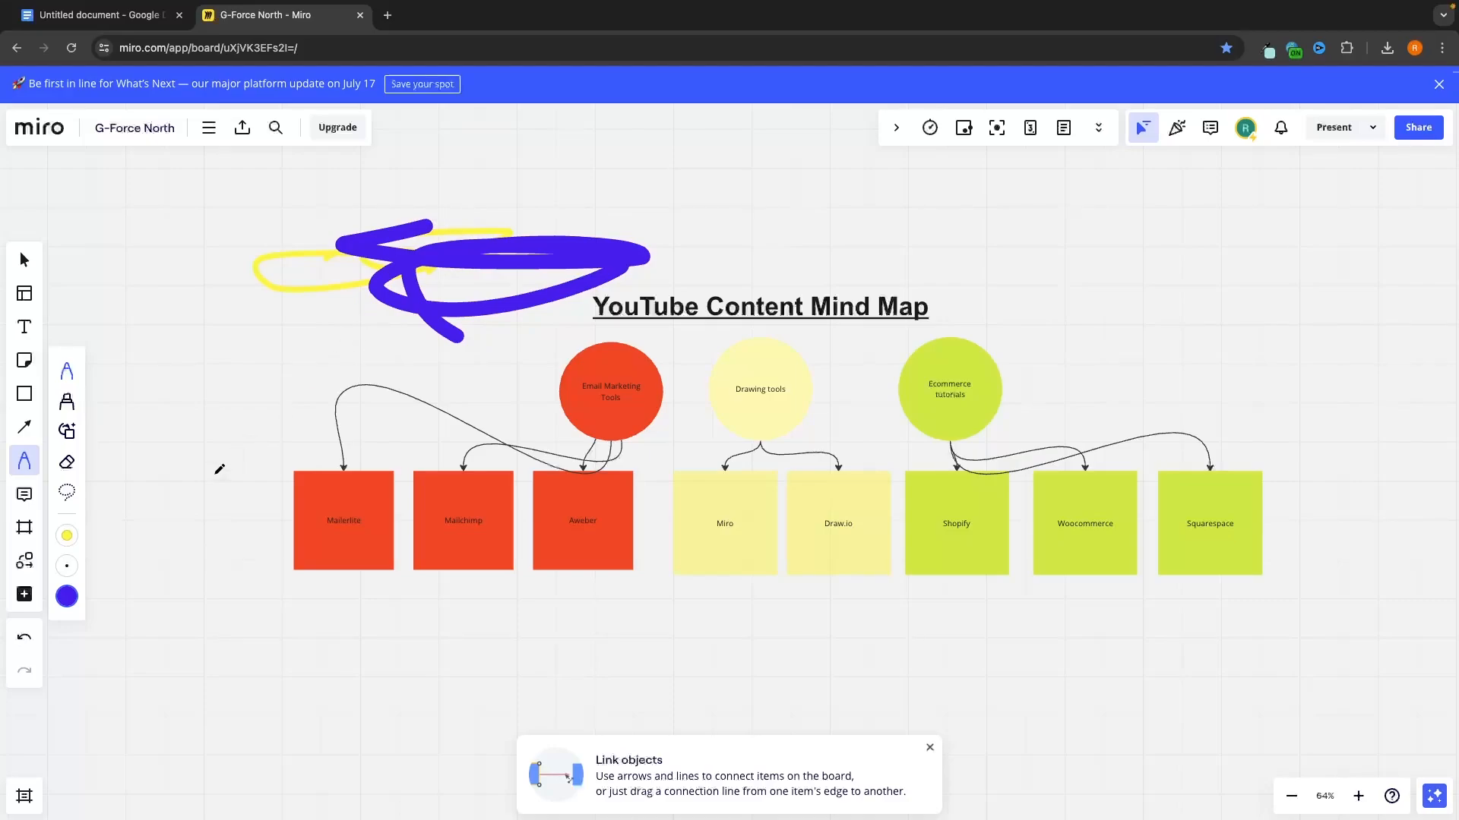
Step: Highlight the first part of the title in yellow, and erase all pen and highlighter strokes from the board
{"action": "left_click", "coordinate": [67, 401]}
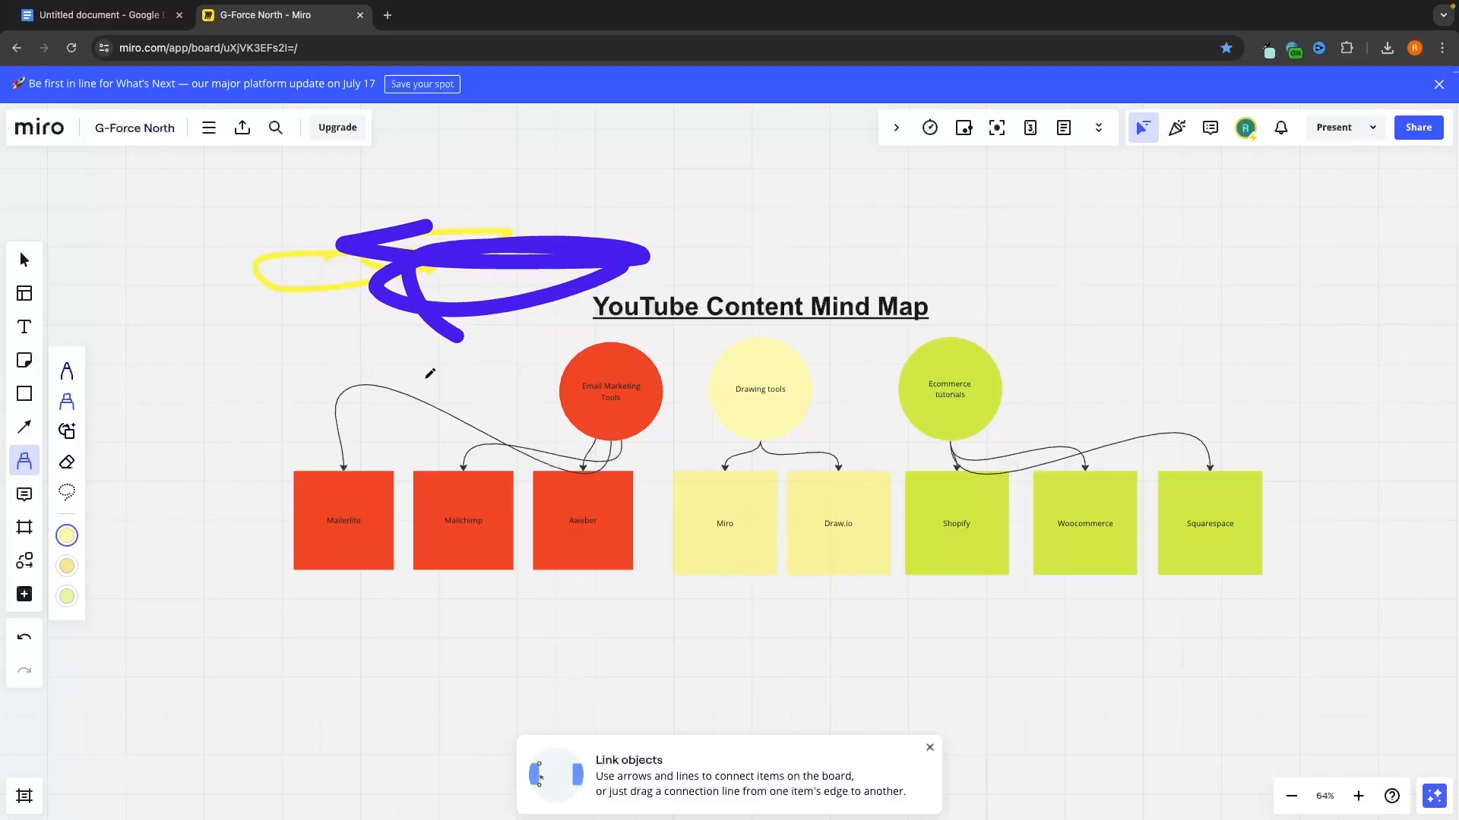
{"action": "mouse_move", "coordinate": [596, 290]}
{"action": "left_mouse_down"}
{"action": "mouse_move", "coordinate": [697, 306]}
{"action": "mouse_move", "coordinate": [594, 302]}
{"action": "left_mouse_up"}
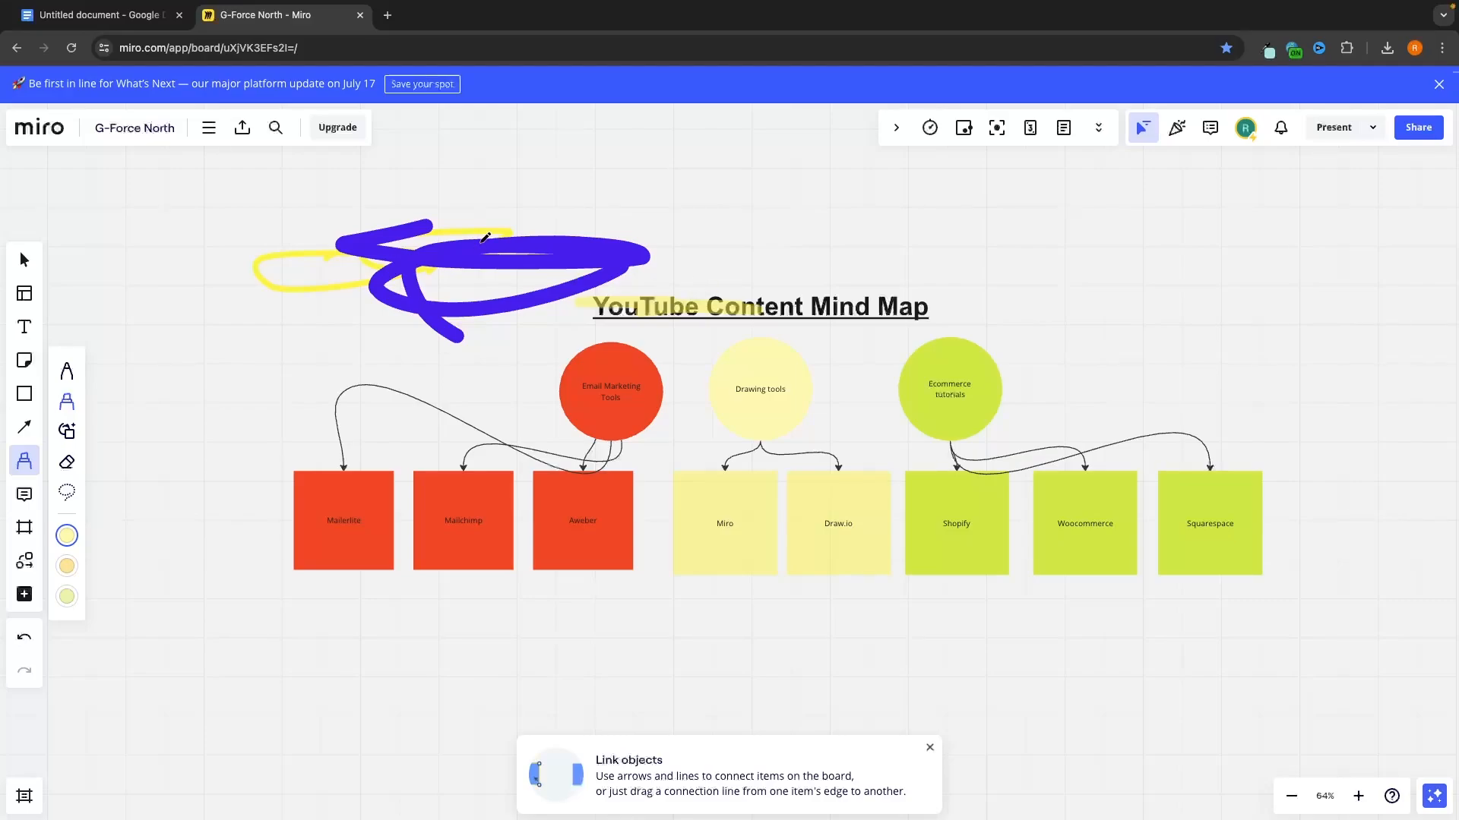
{"action": "left_click", "coordinate": [67, 462]}
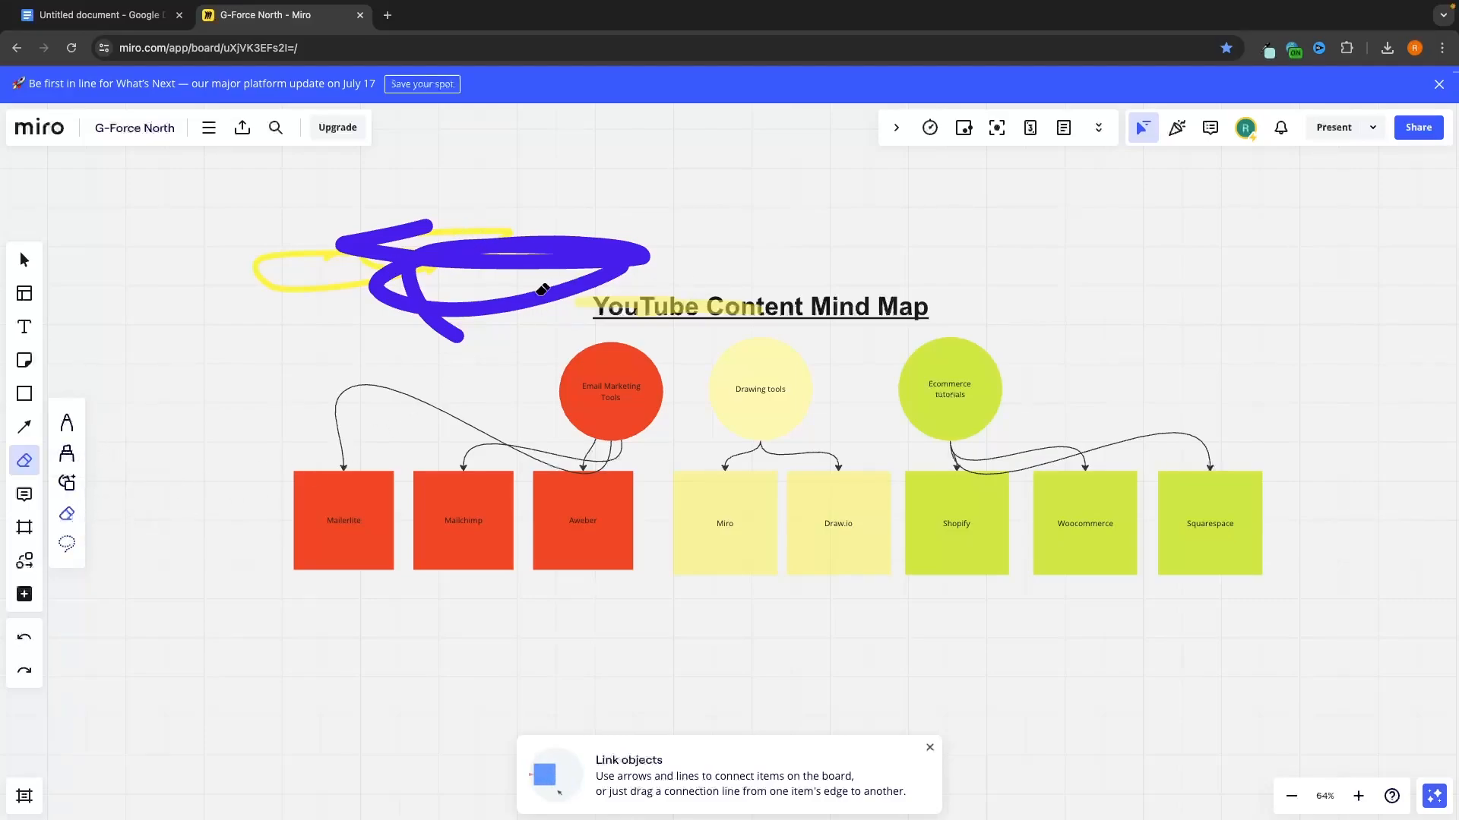
{"action": "mouse_move", "coordinate": [543, 289]}
{"action": "left_mouse_down"}
{"action": "mouse_move", "coordinate": [403, 205]}
{"action": "mouse_move", "coordinate": [498, 238]}
{"action": "mouse_move", "coordinate": [709, 264]}
{"action": "mouse_move", "coordinate": [668, 291]}
{"action": "left_mouse_up"}
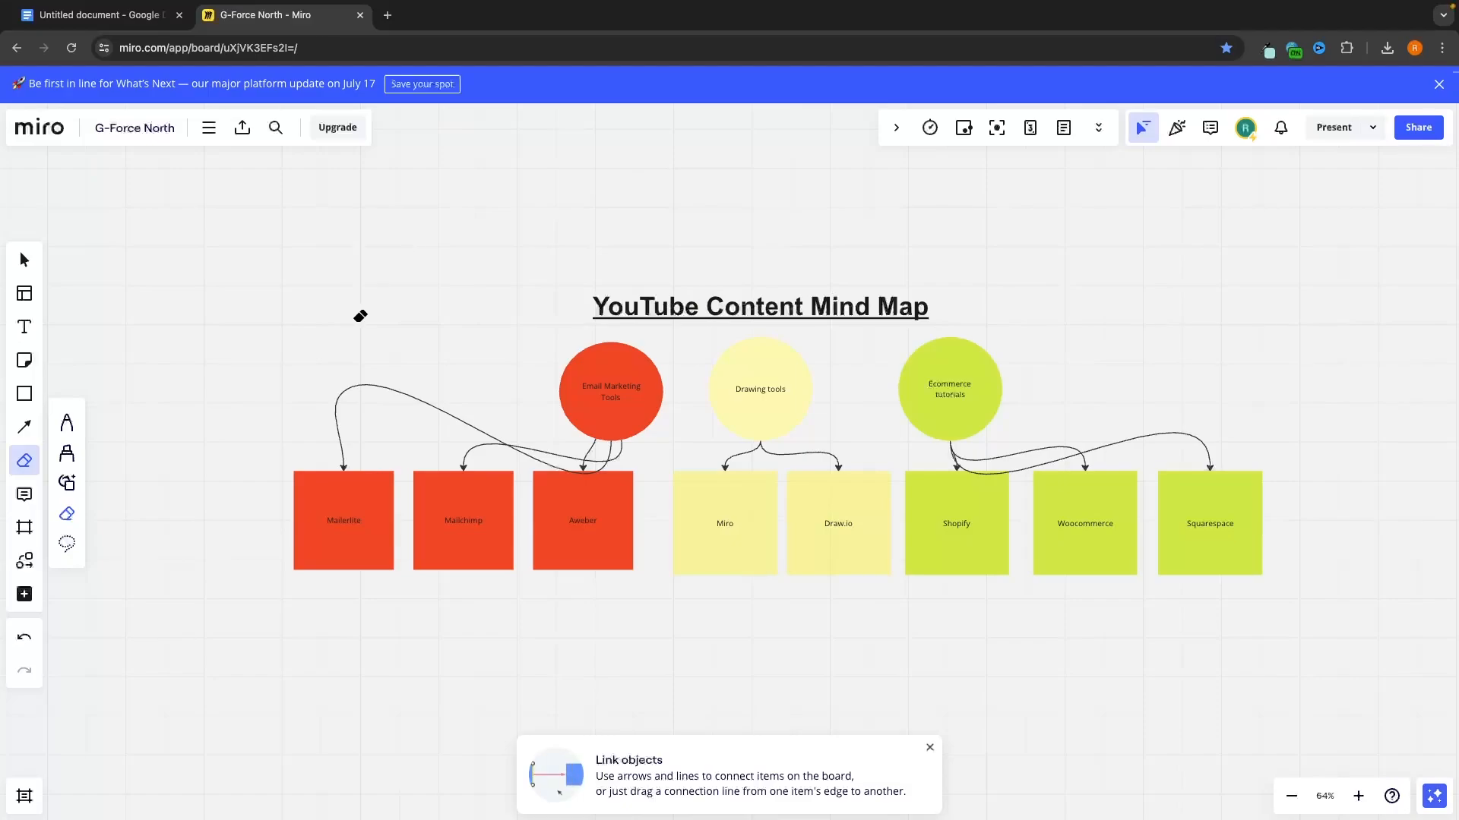
Step: Post the comment "I like this idea, lets come up with more videos" on the Ecommerce tutorials circle and close its thread
{"action": "left_click", "coordinate": [24, 494]}
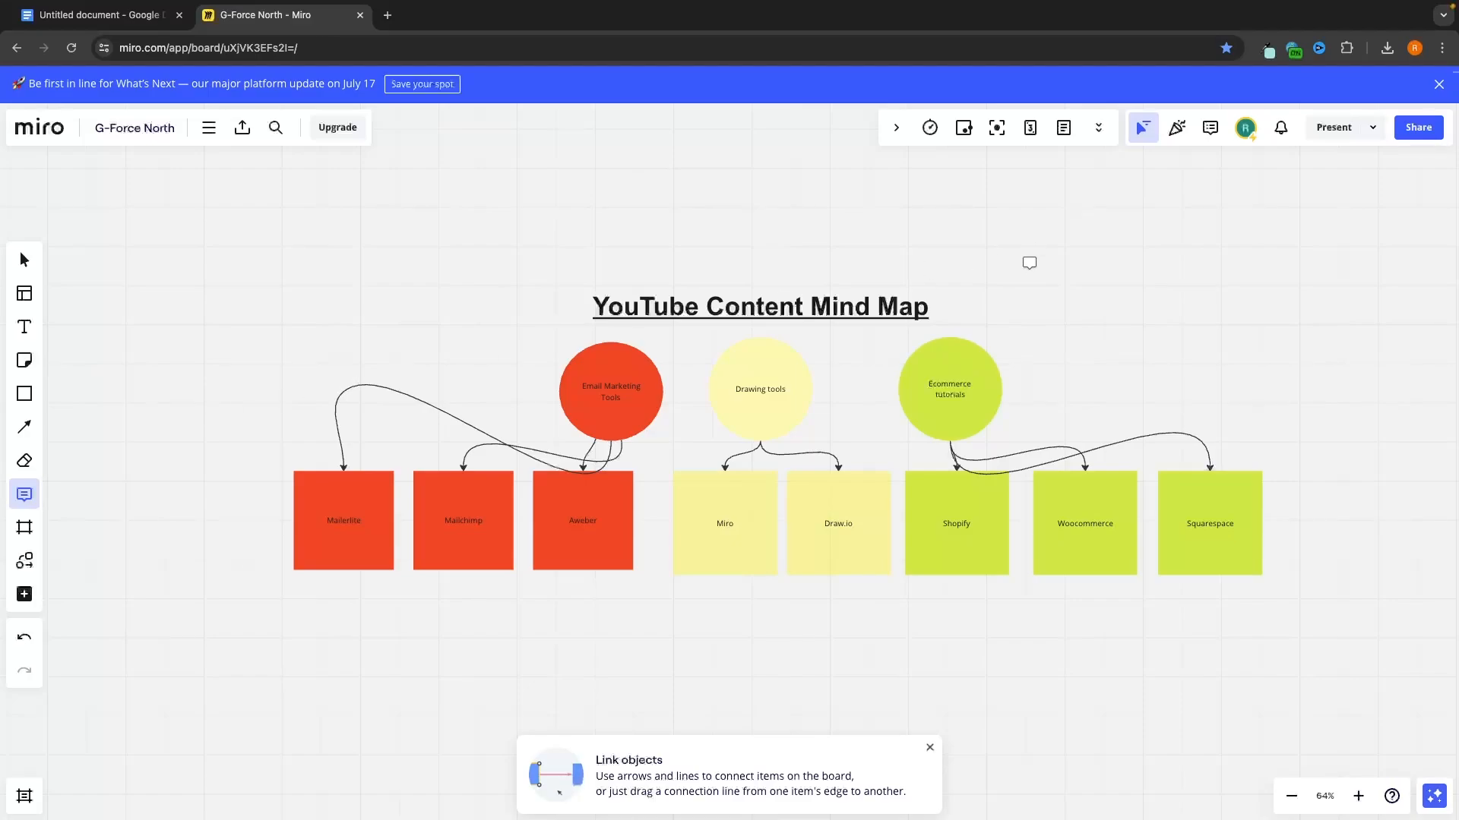
{"action": "left_click", "coordinate": [968, 357]}
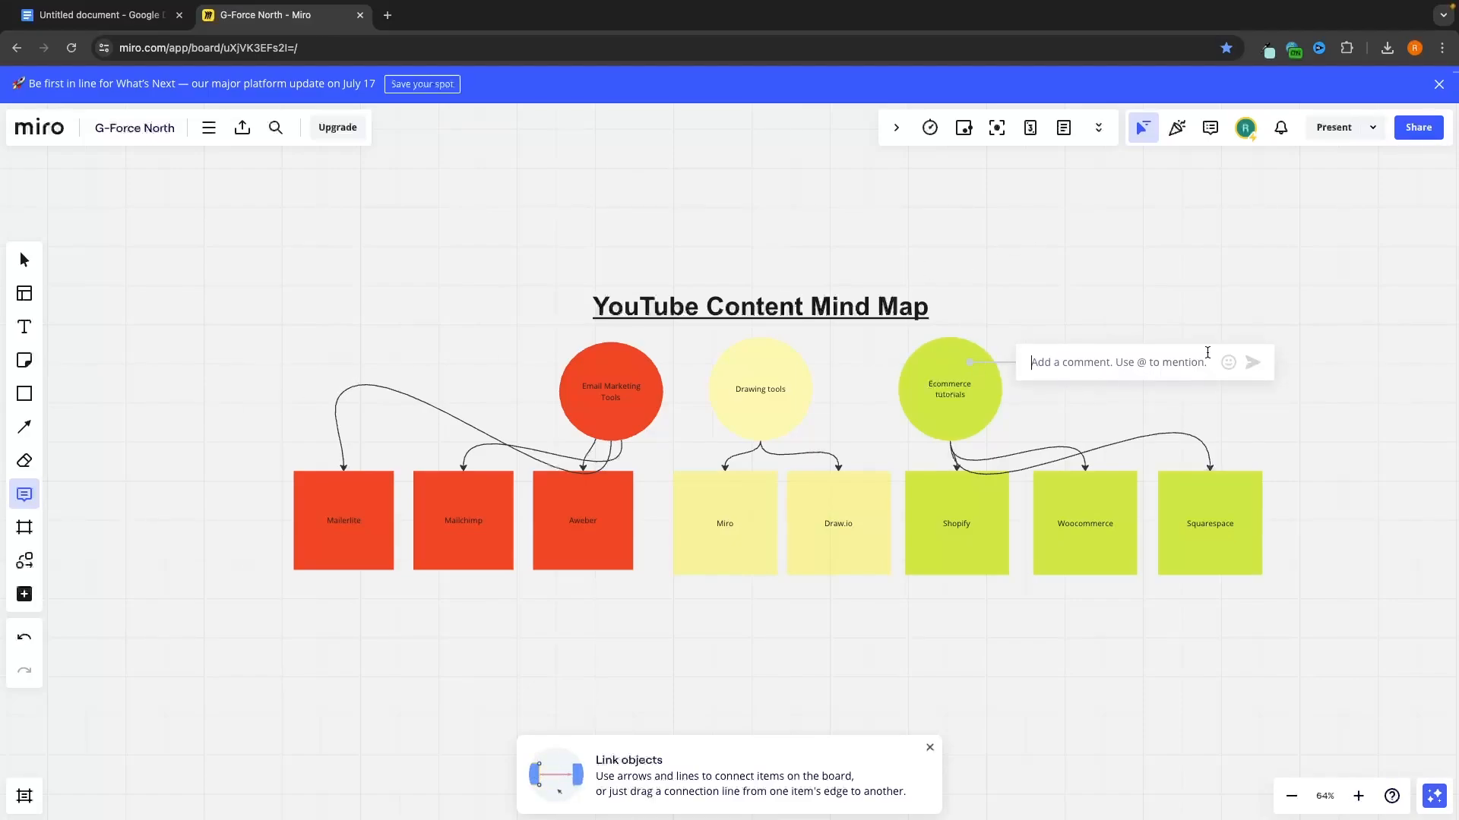
{"action": "type", "text": "ike this vide"}
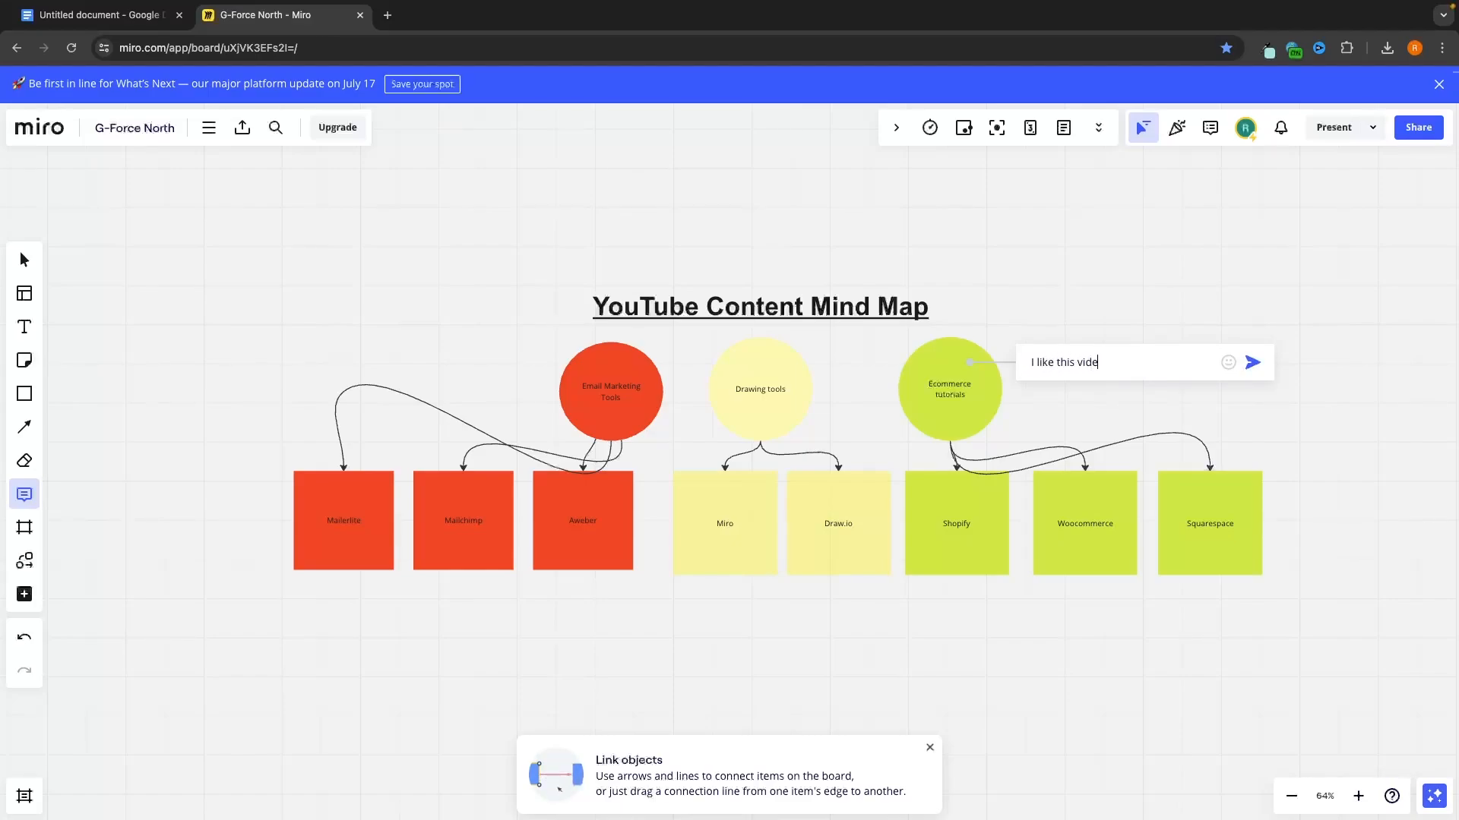
{"action": "key", "text": "BackSpace"}
{"action": "key", "text": "BackSpace"}
{"action": "key", "text": "BackSpace"}
{"action": "key", "text": "BackSpace"}
{"action": "type", "text": "idea, lets come up with more videos"}
{"action": "key", "text": "Return"}
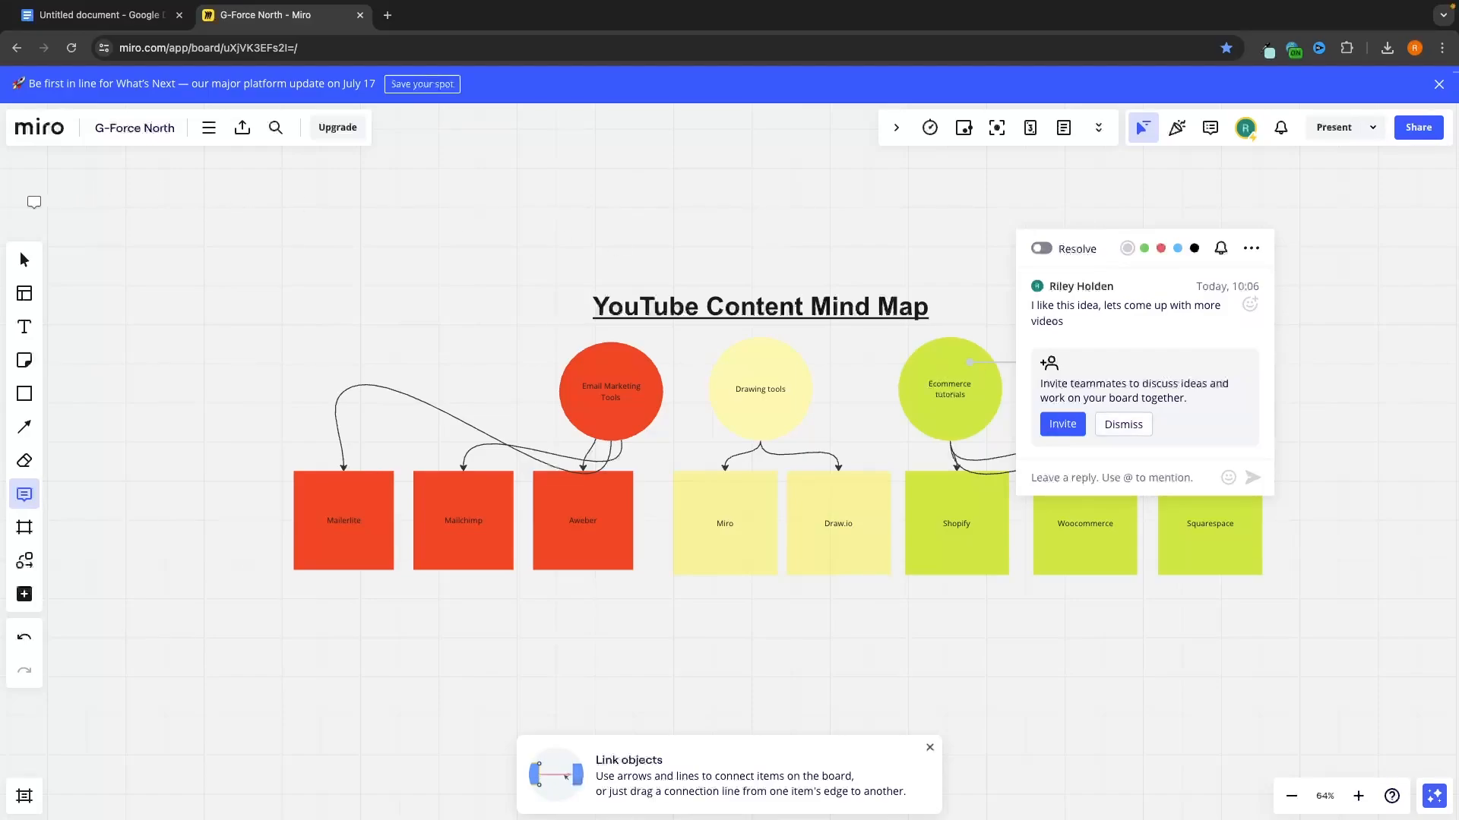
{"action": "left_click", "coordinate": [24, 260]}
{"action": "left_click", "coordinate": [605, 332]}
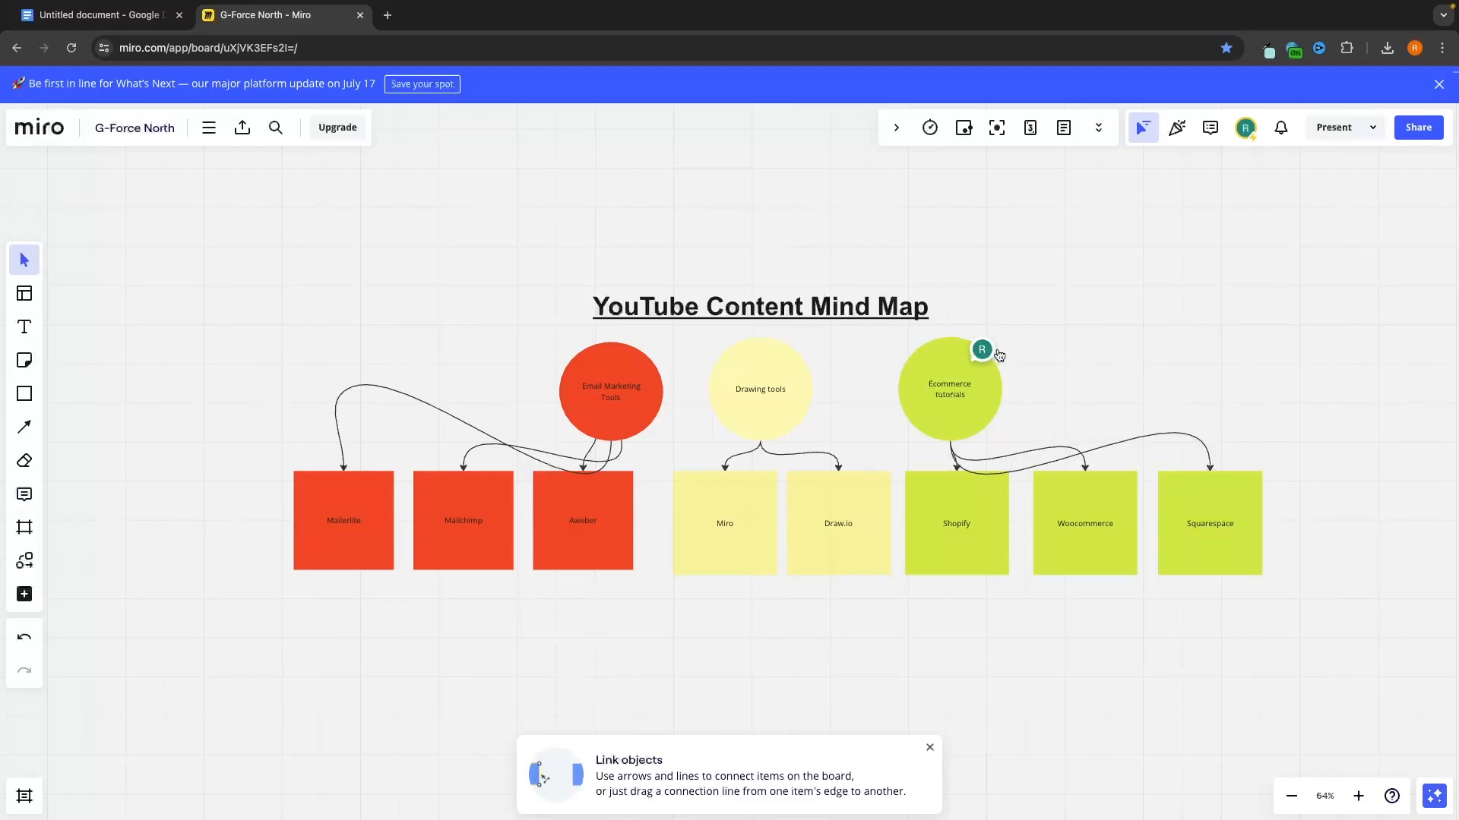
Step: Open the comment on the Ecommerce tutorials circle and delete it
{"action": "mouse_move", "coordinate": [987, 353]}
{"action": "left_click", "coordinate": [981, 350]}
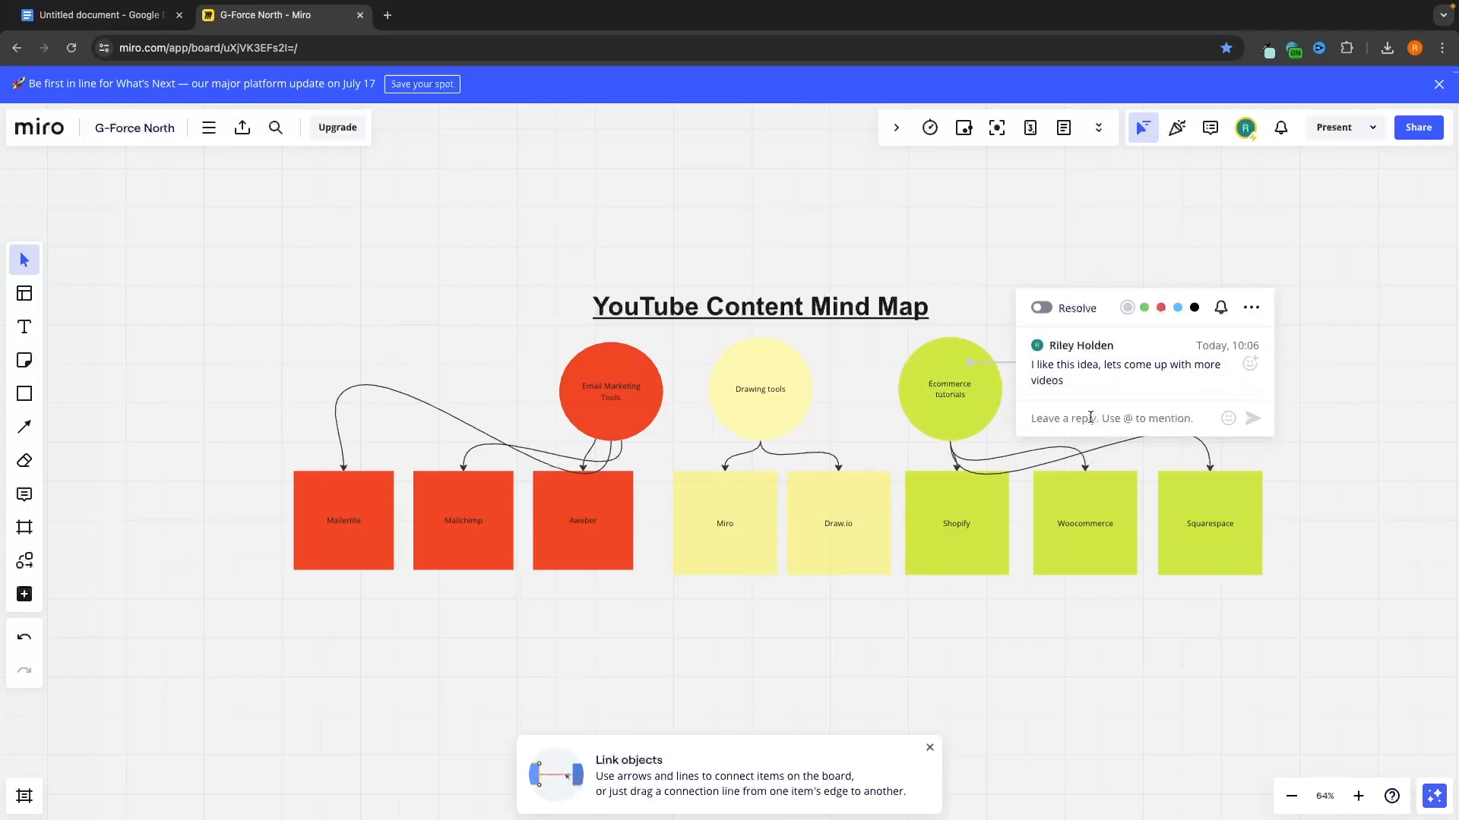
{"action": "left_click", "coordinate": [1252, 307]}
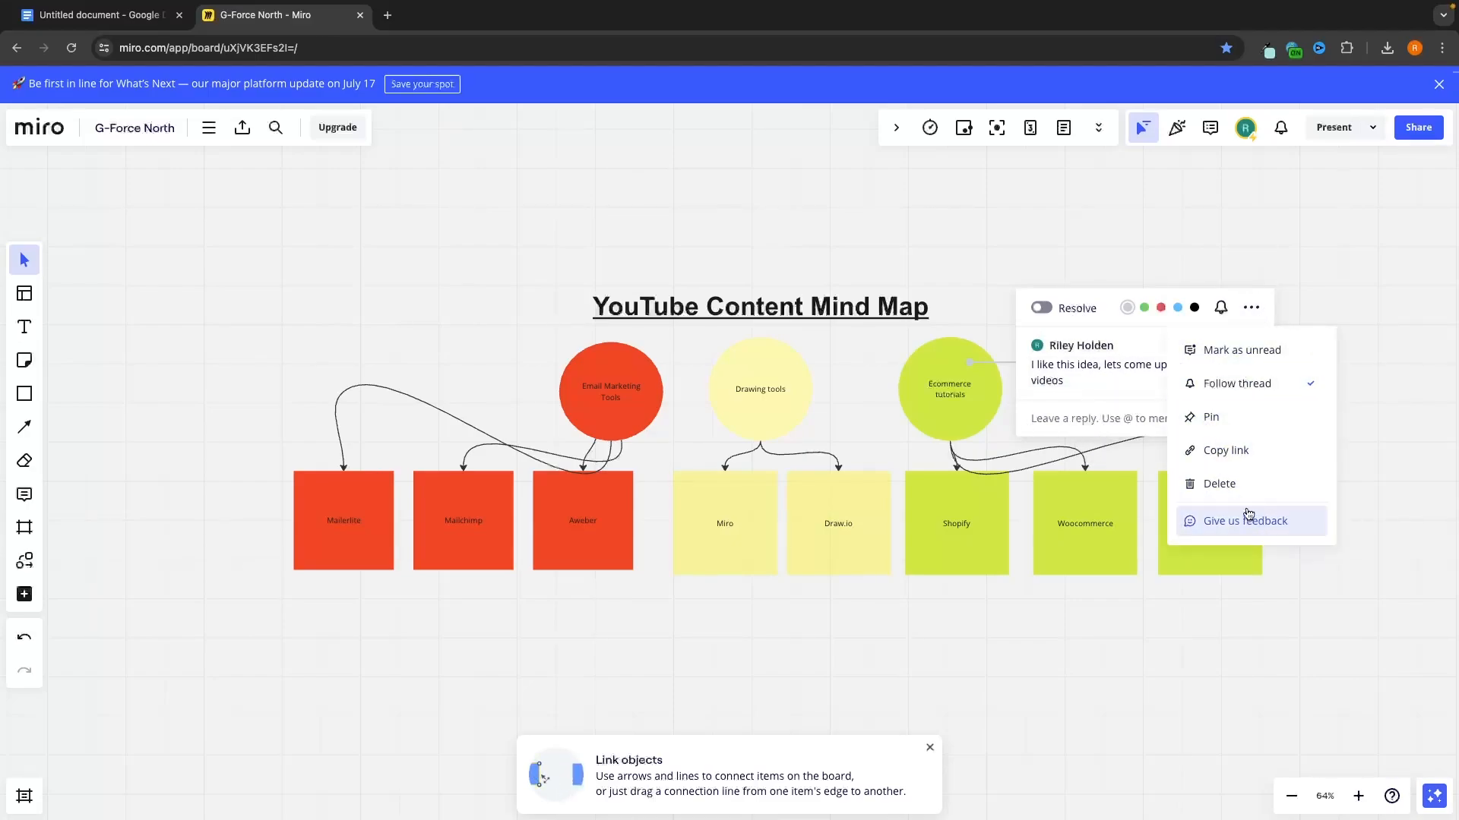
{"action": "left_click", "coordinate": [1317, 490]}
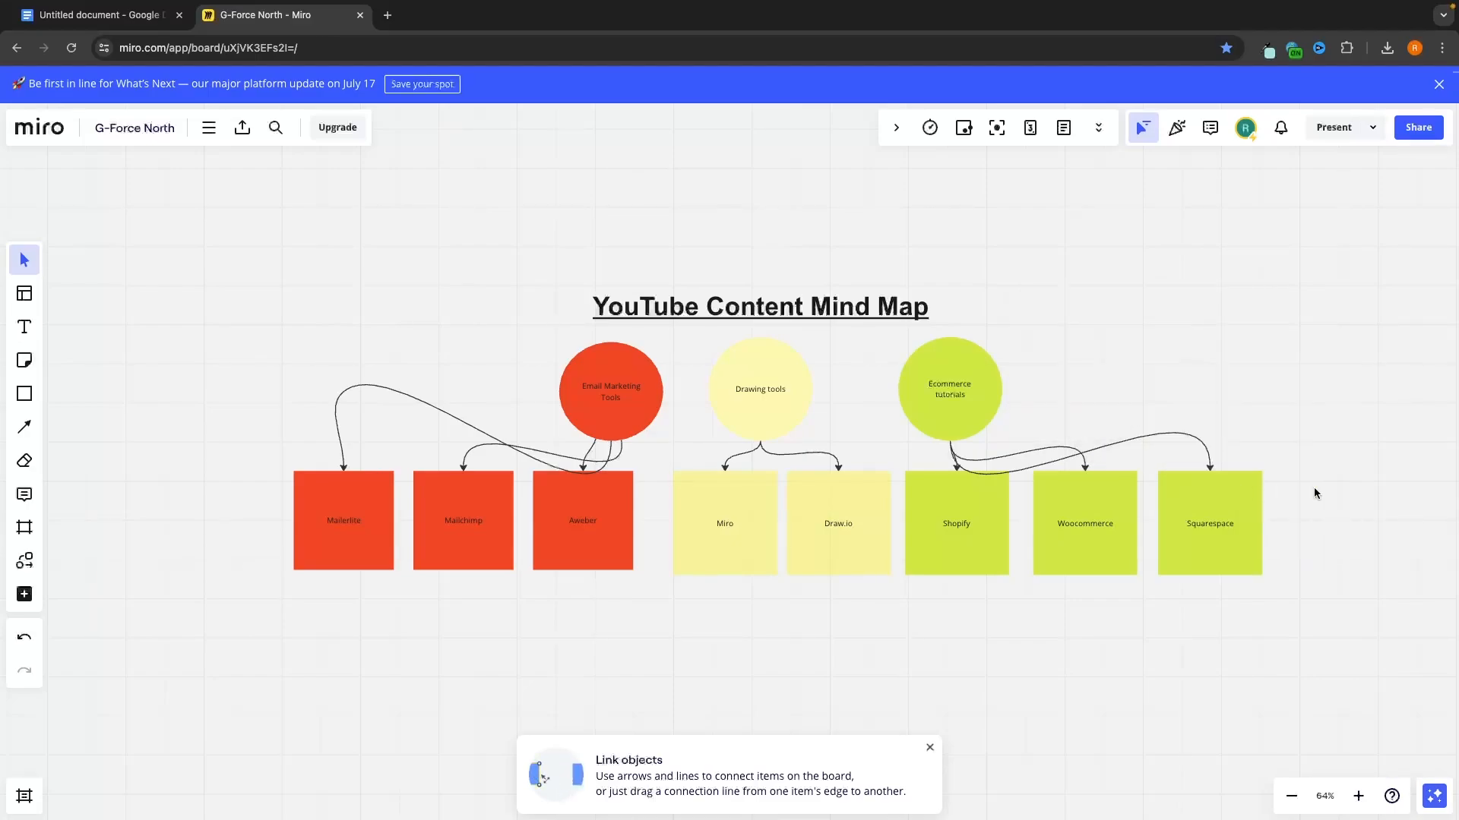
{"action": "left_click", "coordinate": [25, 528]}
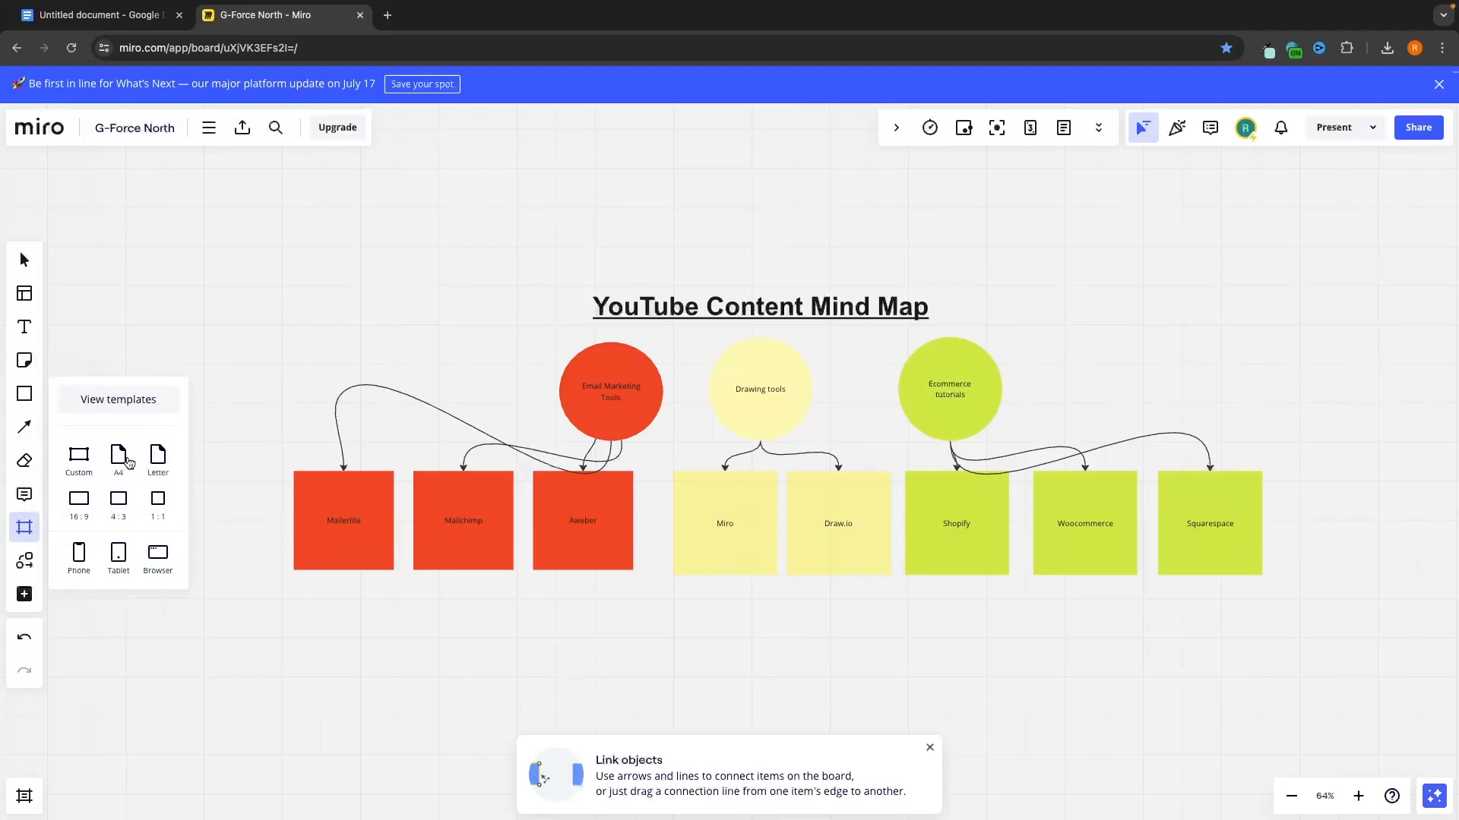
{"action": "left_click_drag", "start_coordinate": [126, 458], "coordinate": [400, 322]}
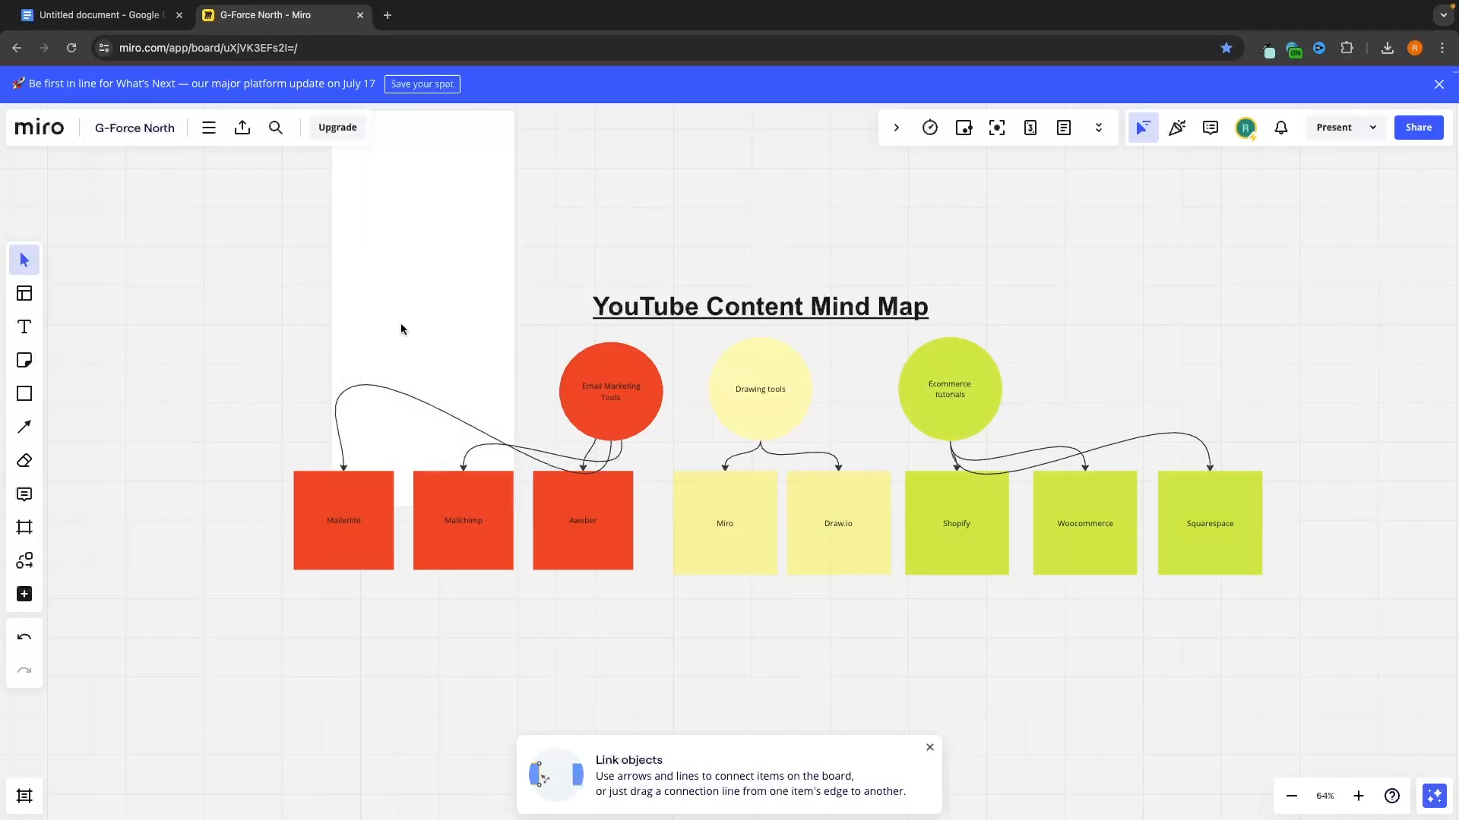
{"action": "key", "text": "BackSpace"}
Step: Insert an A4 frame in the empty area to the right of the mind map, above the Squarespace square's level
{"action": "scroll", "coordinate": [680, 325], "scroll_direction": "down", "scroll_amount": 3}
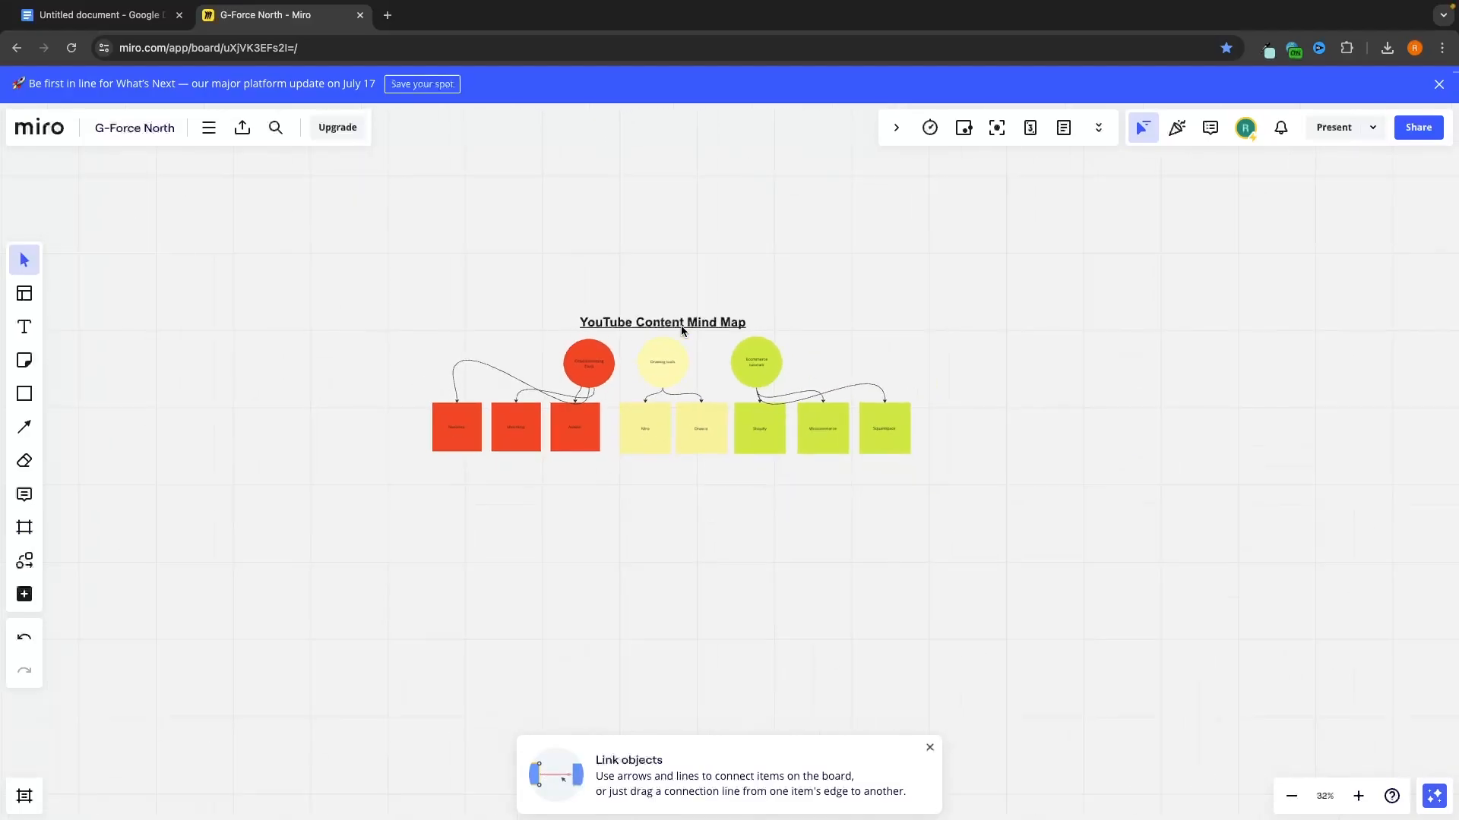
{"action": "scroll", "coordinate": [696, 329], "scroll_direction": "up", "scroll_amount": 2}
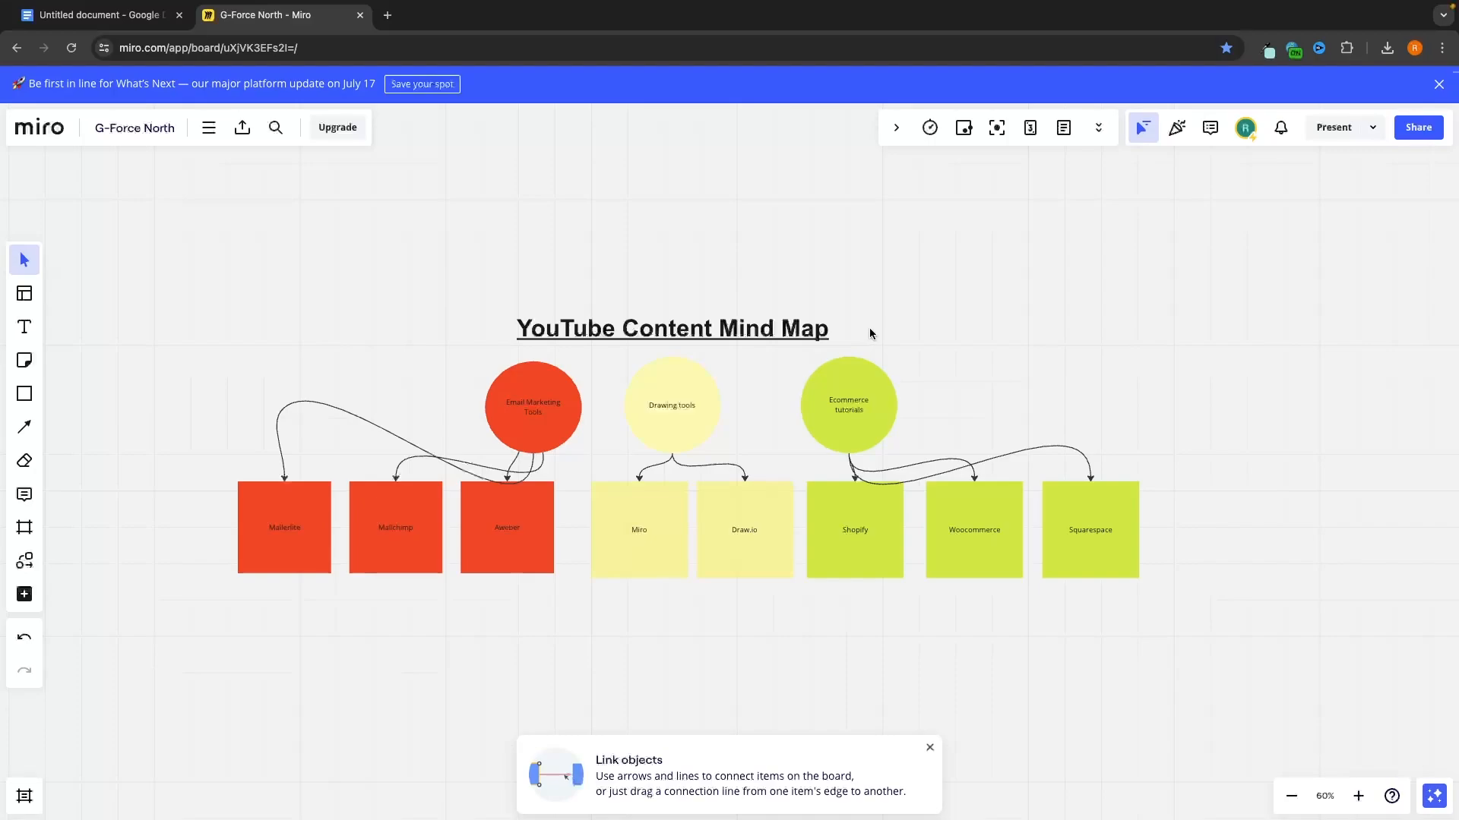
{"action": "left_click", "coordinate": [24, 527]}
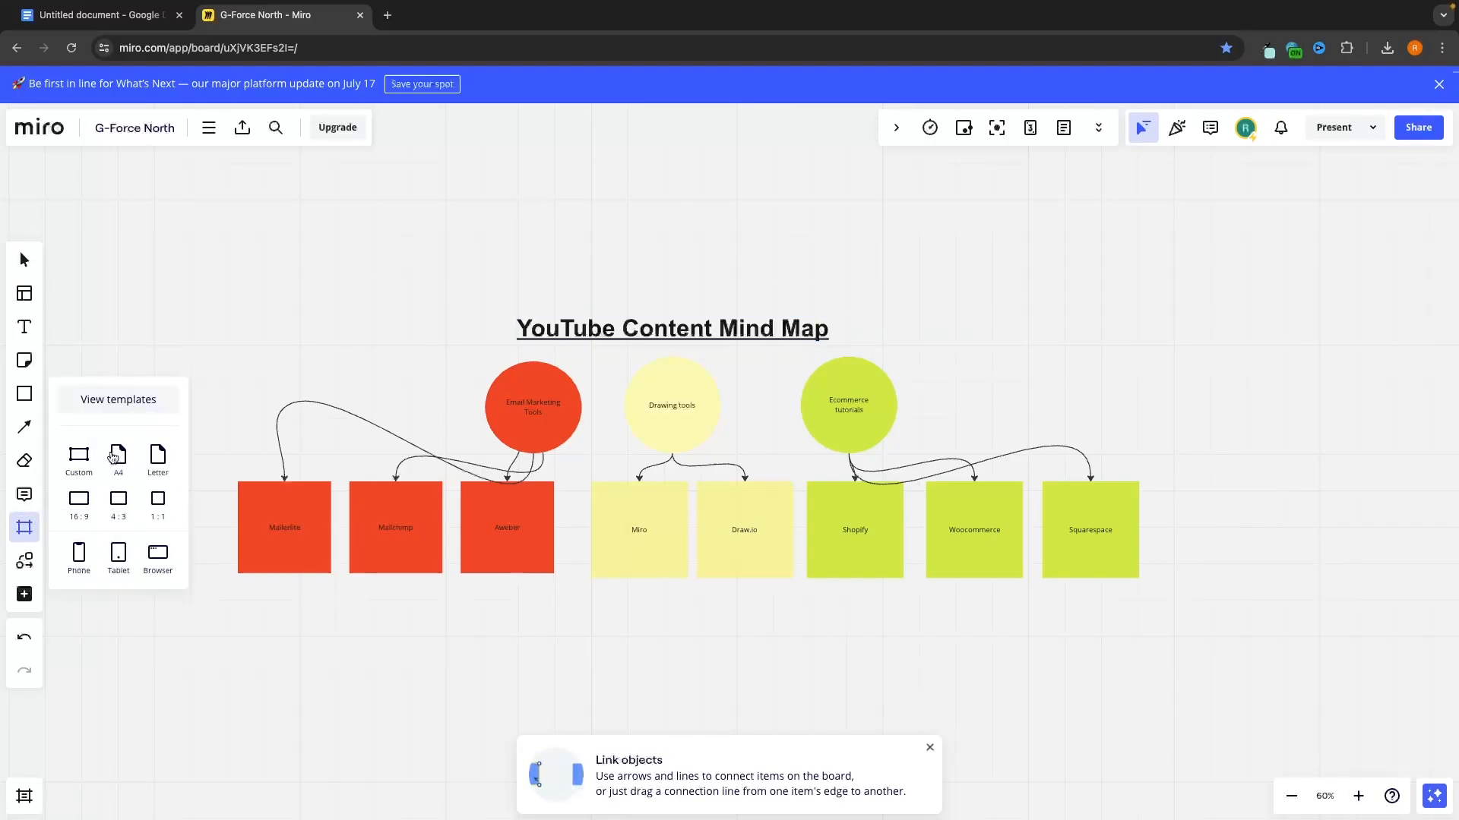
{"action": "left_click", "coordinate": [118, 457]}
{"action": "left_click_drag", "start_coordinate": [771, 314], "coordinate": [1266, 219]}
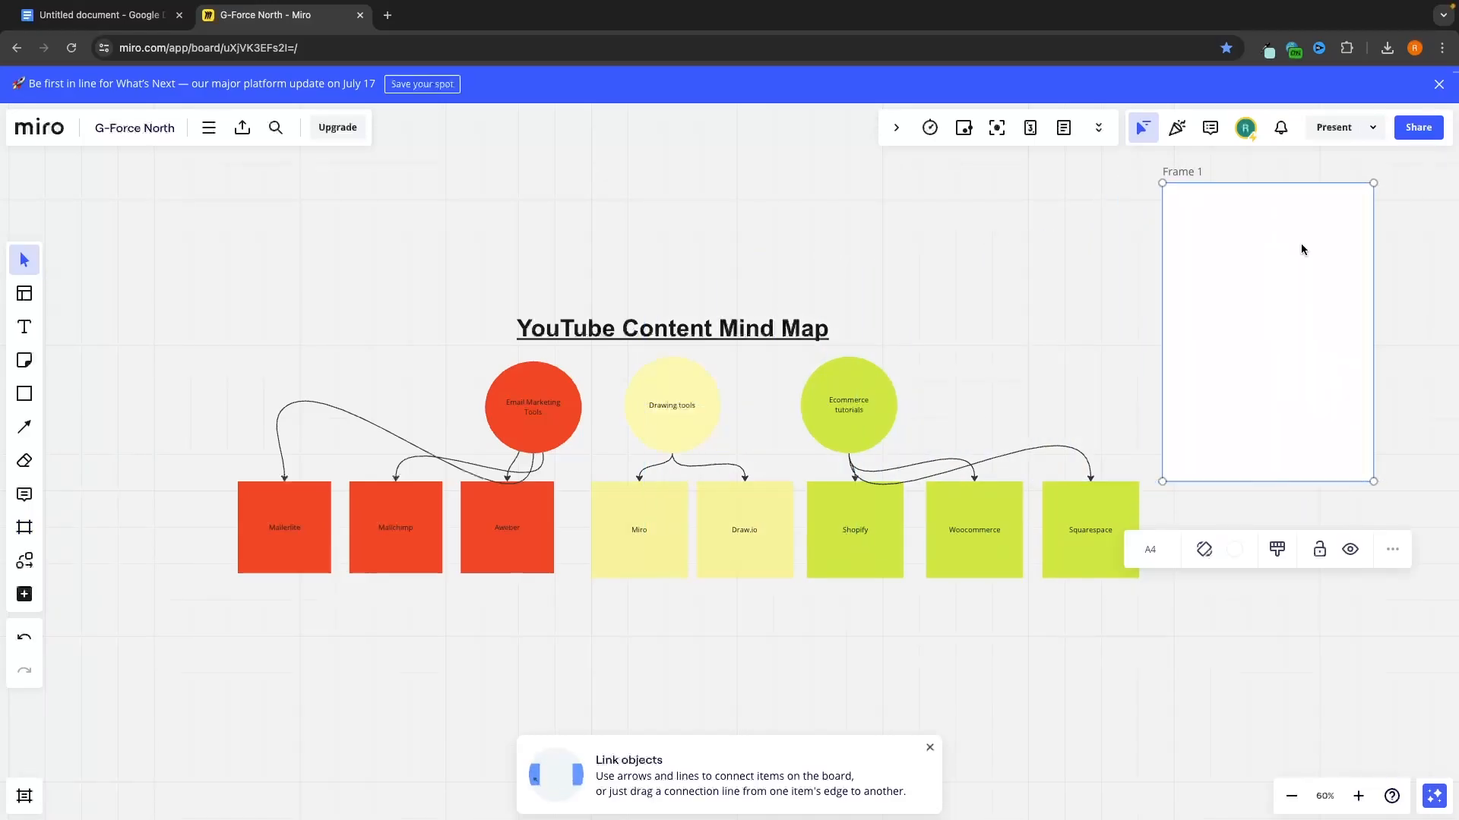
{"action": "scroll", "coordinate": [1301, 243], "scroll_direction": "up", "scroll_amount": 3}
{"action": "left_click", "coordinate": [990, 308]}
{"action": "scroll", "coordinate": [859, 404], "scroll_direction": "right", "scroll_amount": 5}
{"action": "scroll", "coordinate": [859, 404], "scroll_direction": "up", "scroll_amount": 1}
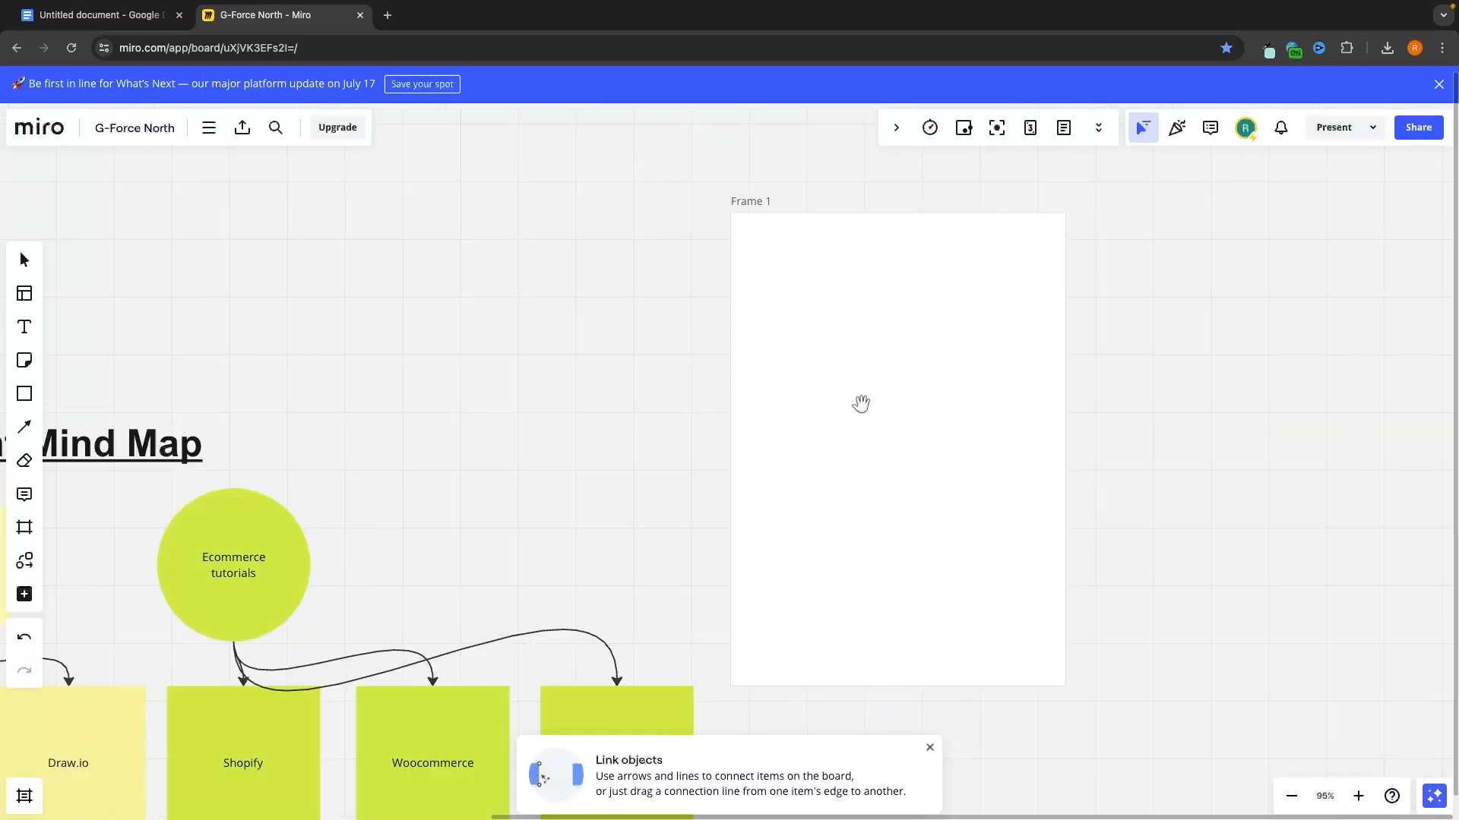
{"action": "scroll", "coordinate": [1159, 254], "scroll_direction": "down", "scroll_amount": 1}
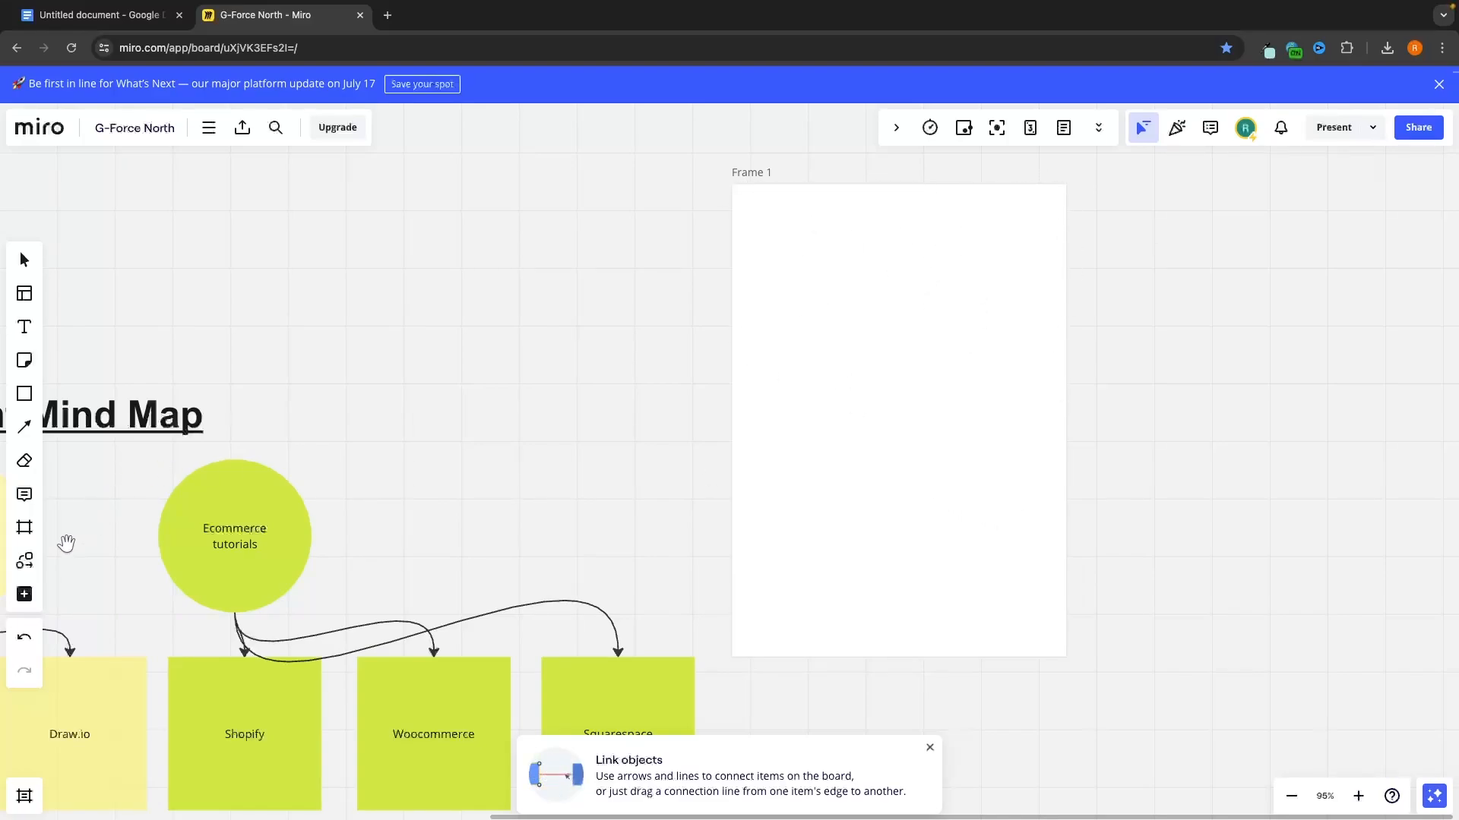
Step: Add a Phone frame and place it close beside the right edge of the A4 frame
{"action": "left_click", "coordinate": [25, 528]}
{"action": "left_click", "coordinate": [82, 553]}
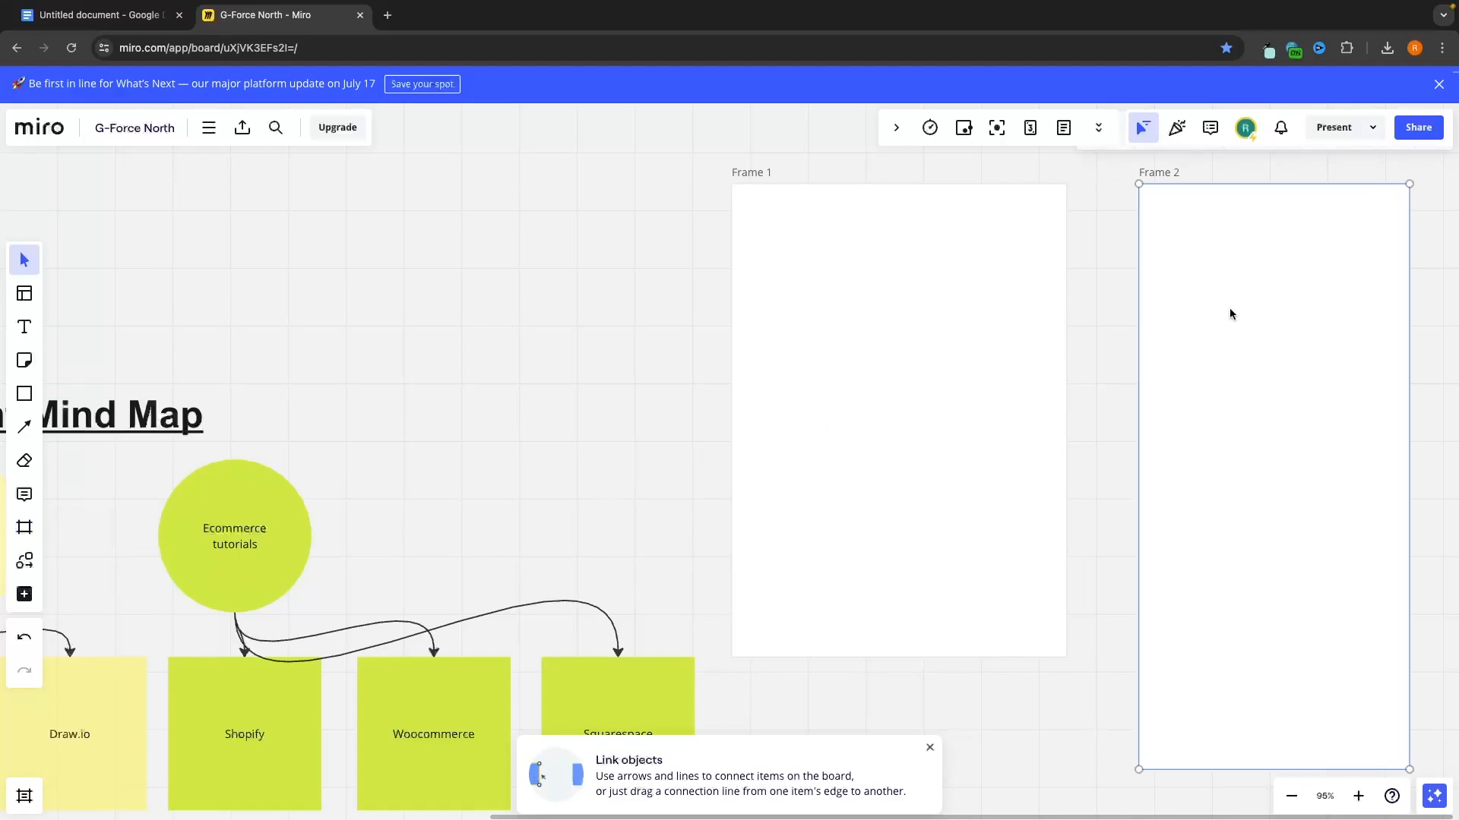
{"action": "left_click_drag", "start_coordinate": [1231, 313], "coordinate": [1175, 294]}
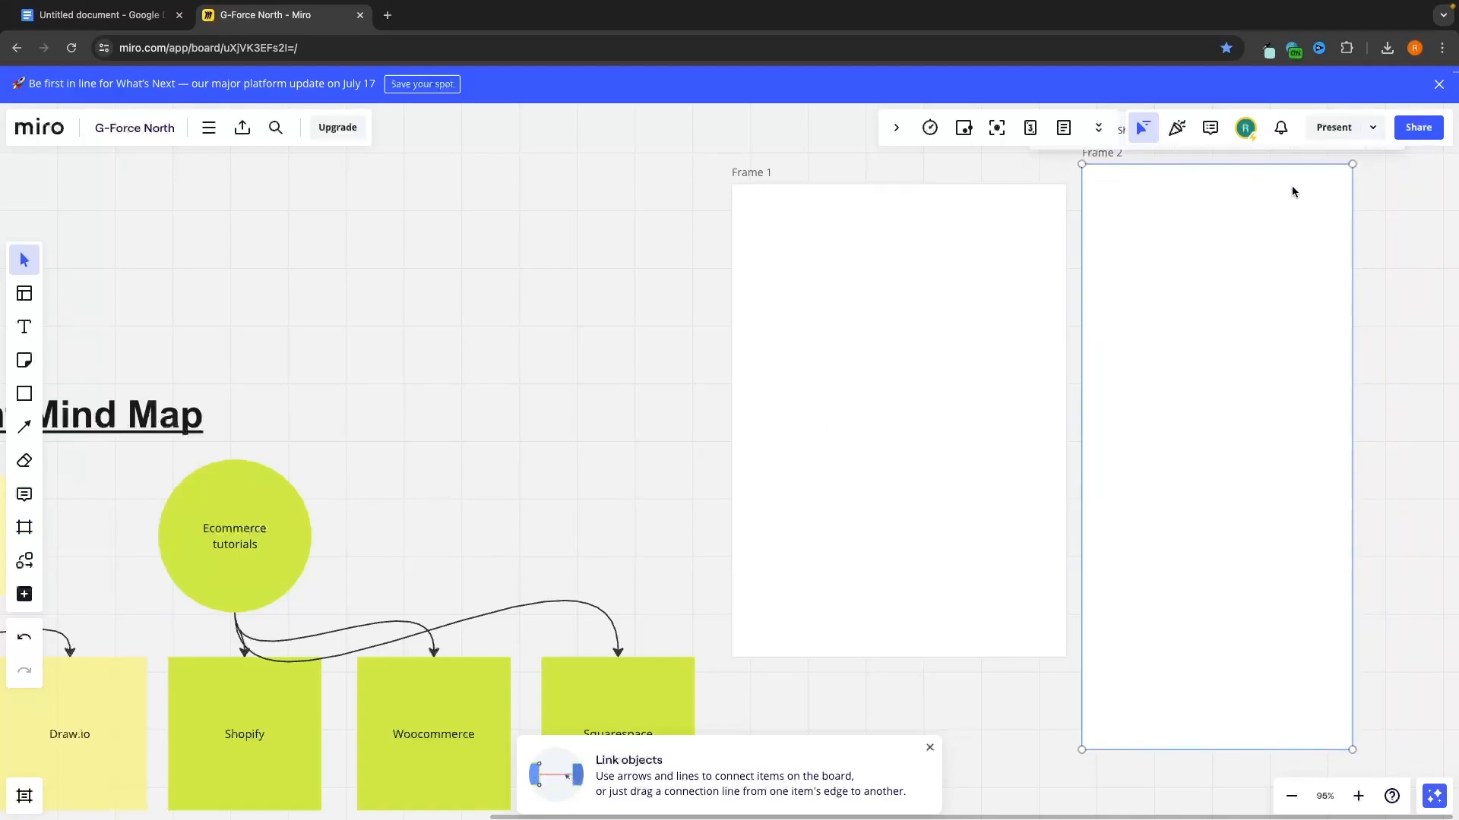
Step: Insert the Mind map app's template with one central node and four curved branches to the right, each two levels deep
{"action": "left_click", "coordinate": [25, 596]}
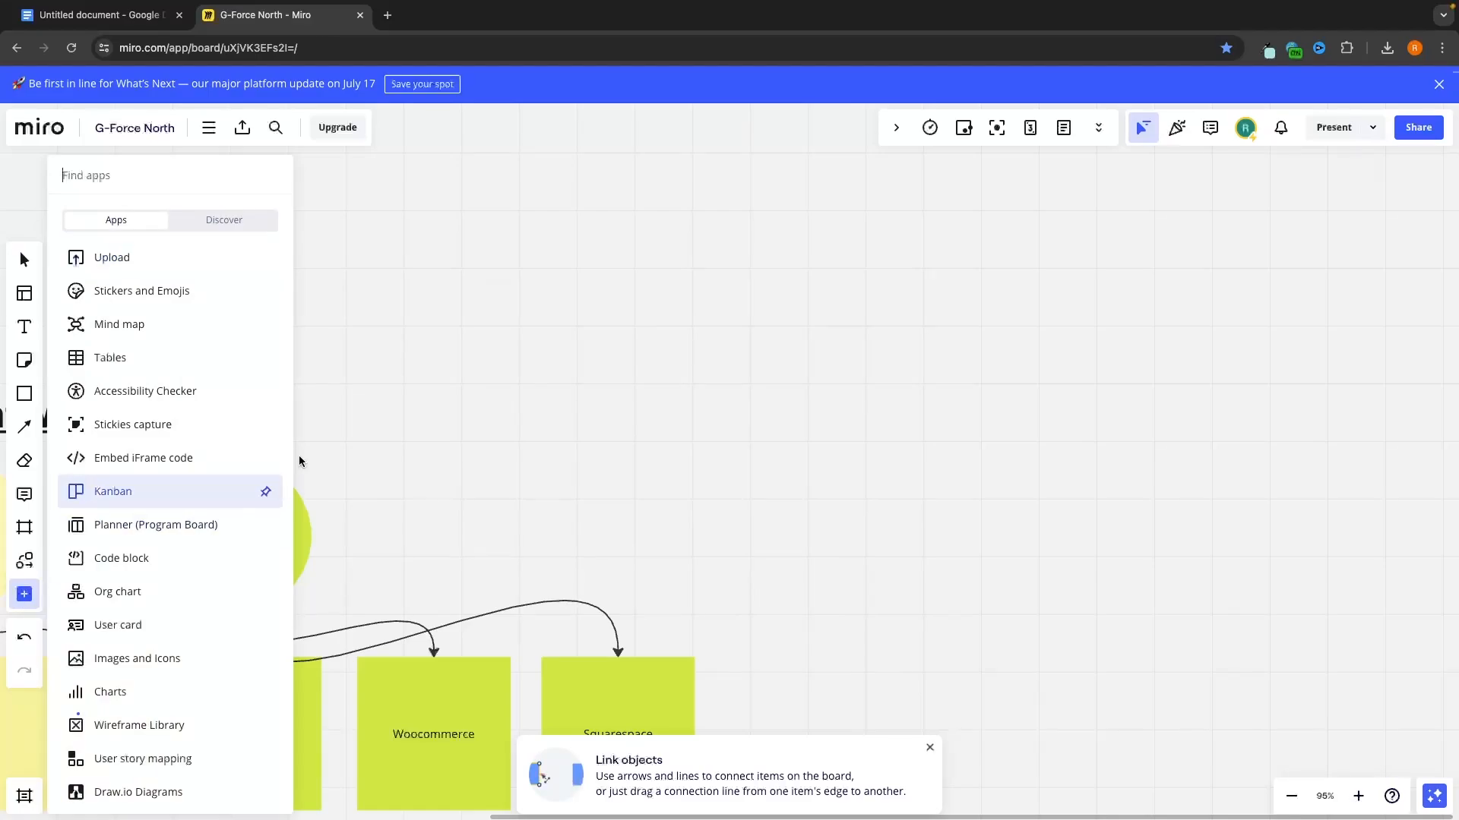
{"action": "scroll", "coordinate": [193, 448], "scroll_direction": "down", "scroll_amount": 3}
{"action": "scroll", "coordinate": [194, 448], "scroll_direction": "up", "scroll_amount": 3}
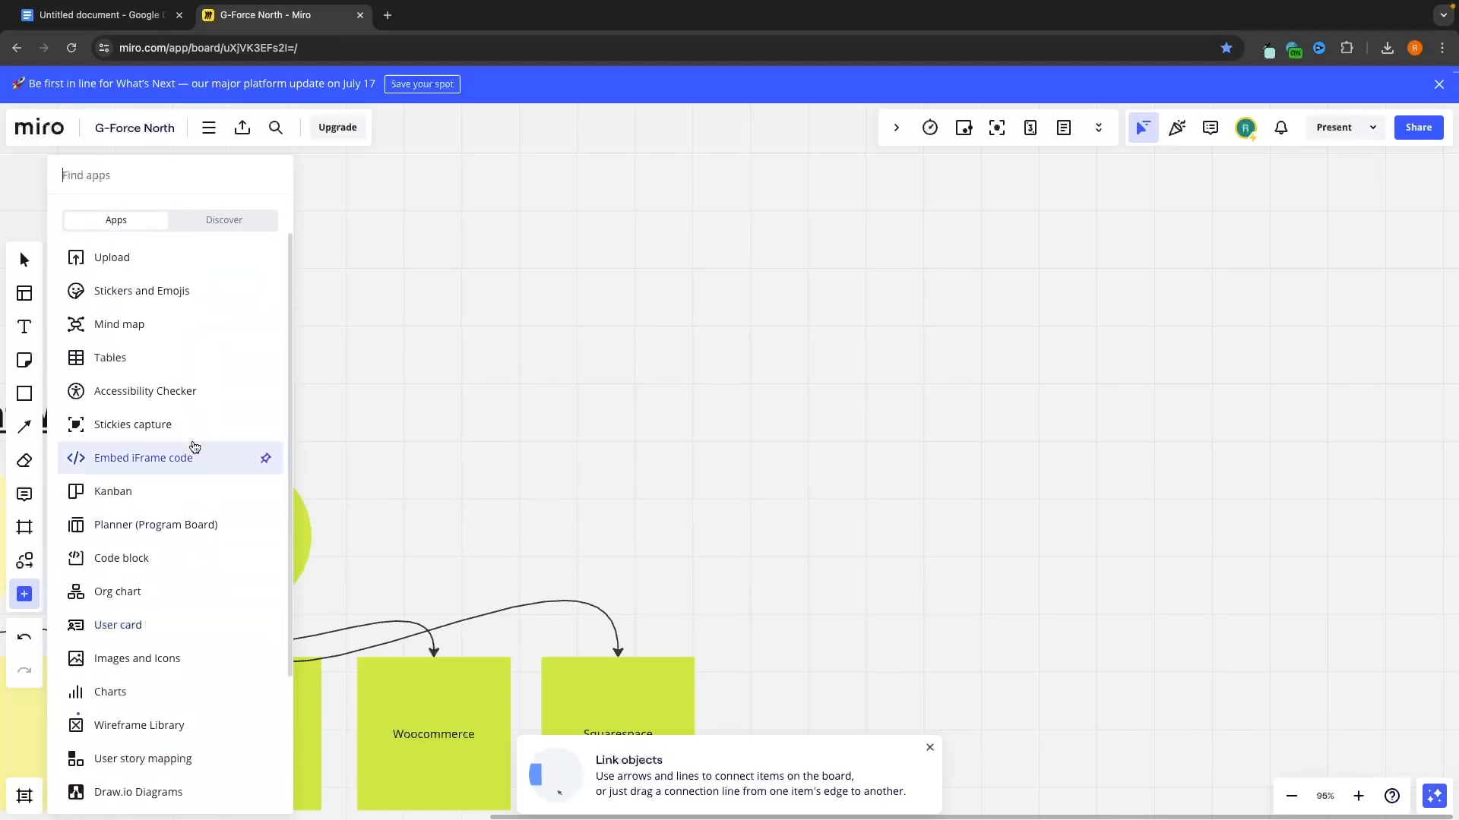
{"action": "left_click", "coordinate": [187, 328]}
{"action": "mouse_move", "coordinate": [212, 306]}
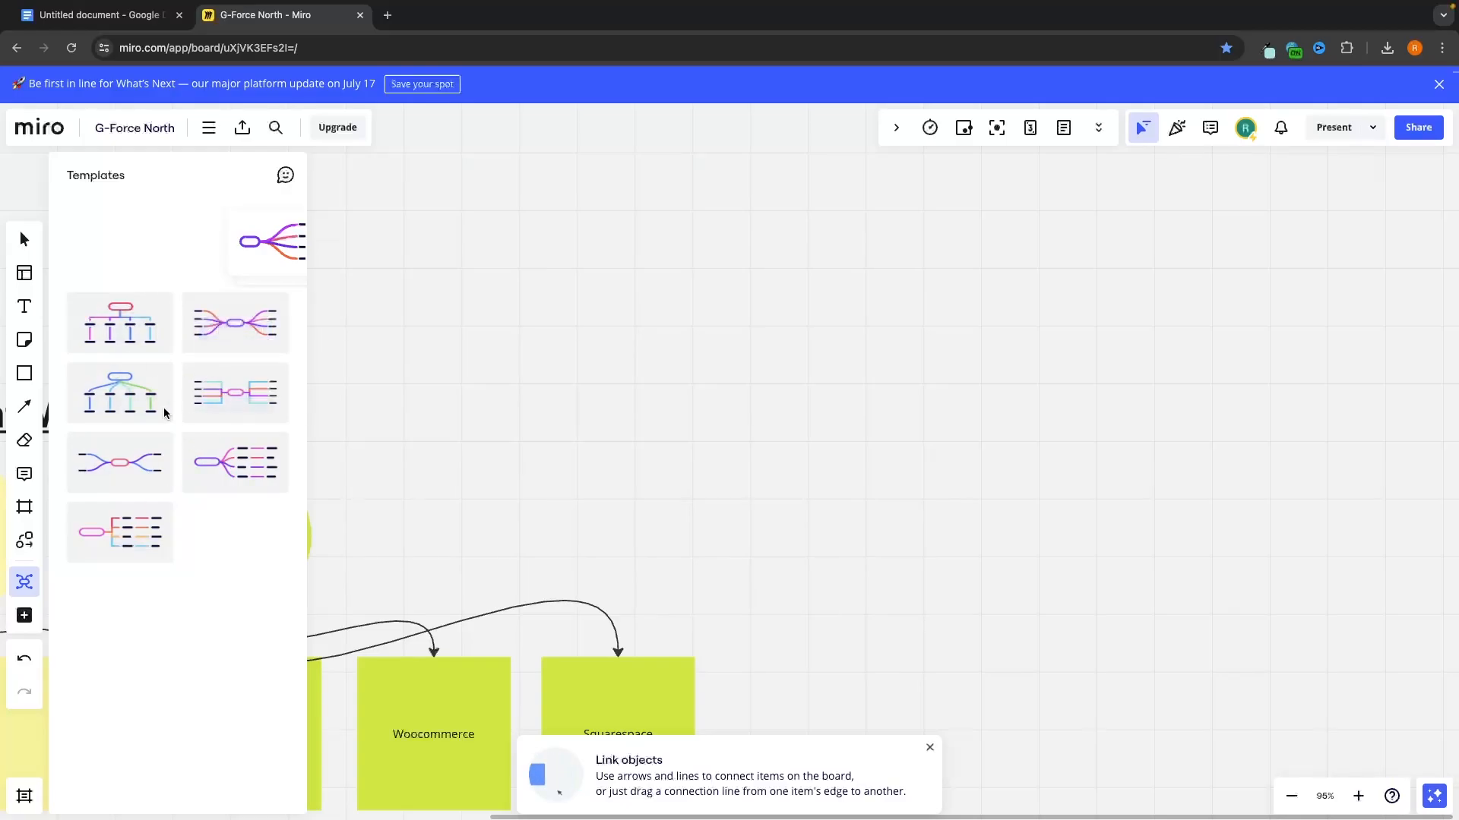
{"action": "left_click", "coordinate": [232, 463]}
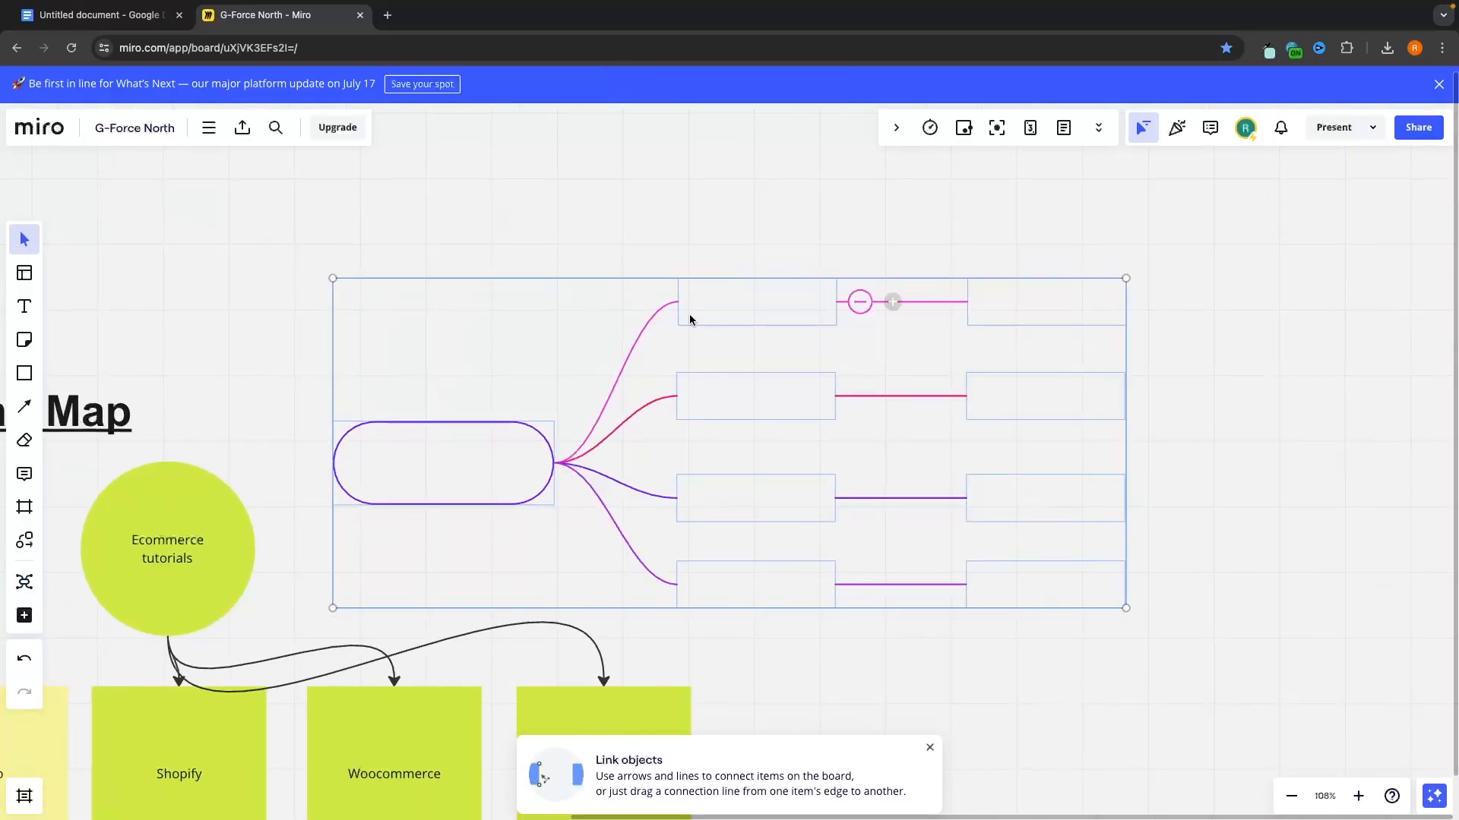
Step: Move the mind map template up and to the right, farther away from the Ecommerce tutorials circle, and deselect it
{"action": "left_click_drag", "start_coordinate": [449, 433], "coordinate": [586, 363]}
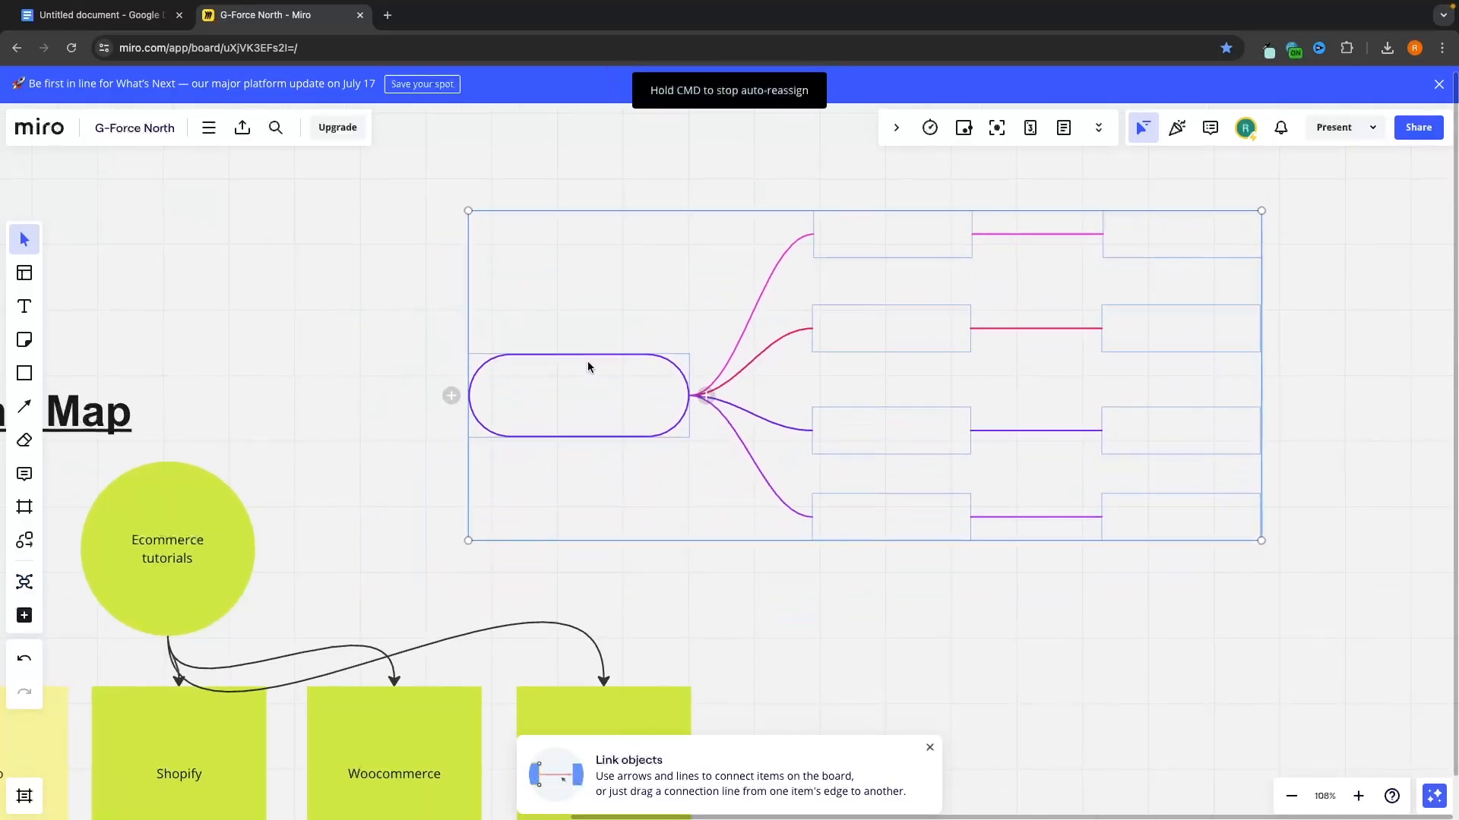
{"action": "left_click", "coordinate": [446, 488]}
{"action": "scroll", "coordinate": [448, 220], "scroll_direction": "down", "scroll_amount": 5}
{"action": "scroll", "coordinate": [472, 537], "scroll_direction": "left", "scroll_amount": 5}
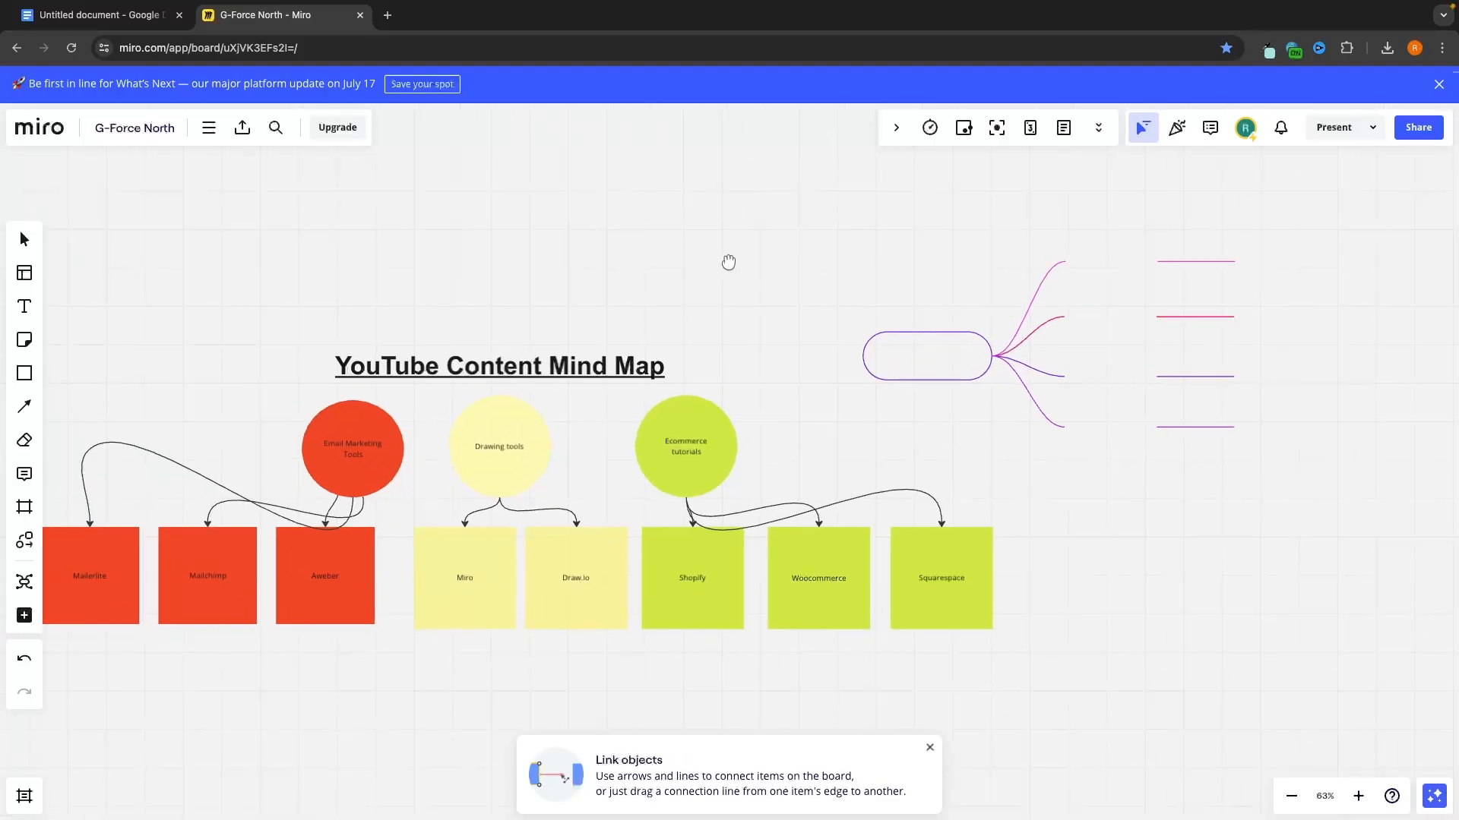
Step: Insert a Kanban board, dismiss its introduction, and place it below the row of squares under the mind map
{"action": "left_click", "coordinate": [24, 615]}
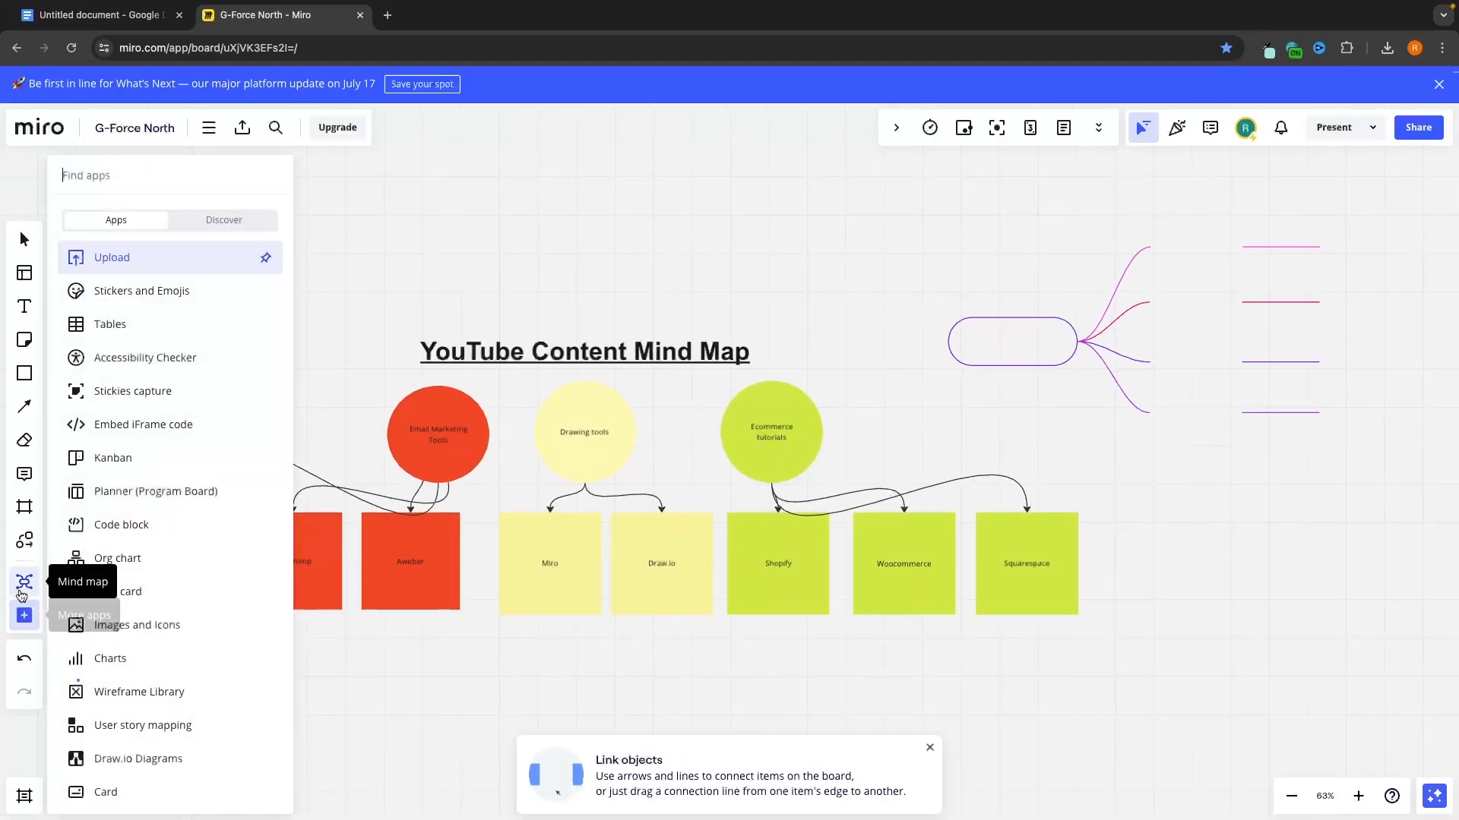
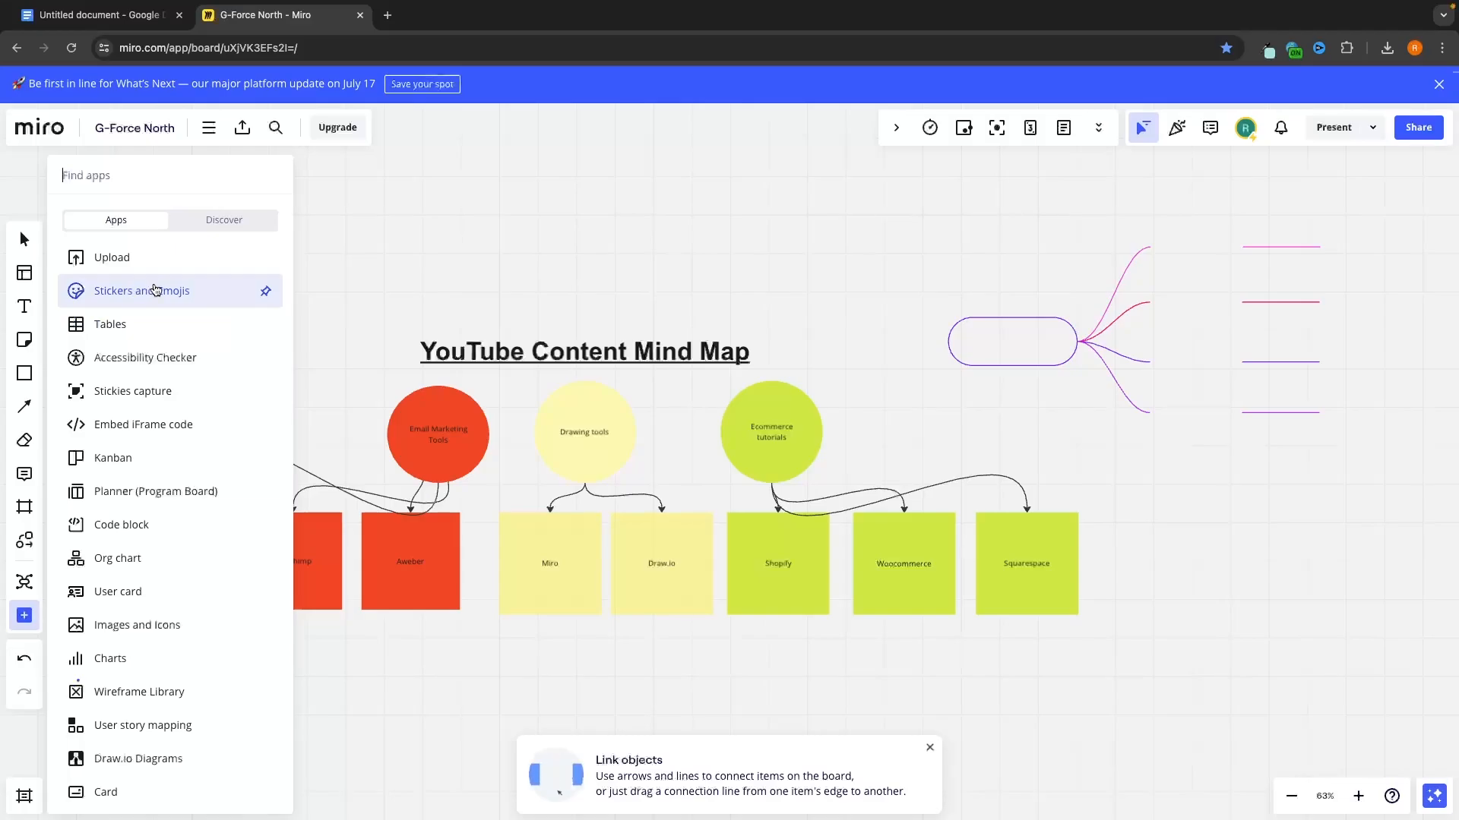
{"action": "left_click", "coordinate": [117, 460]}
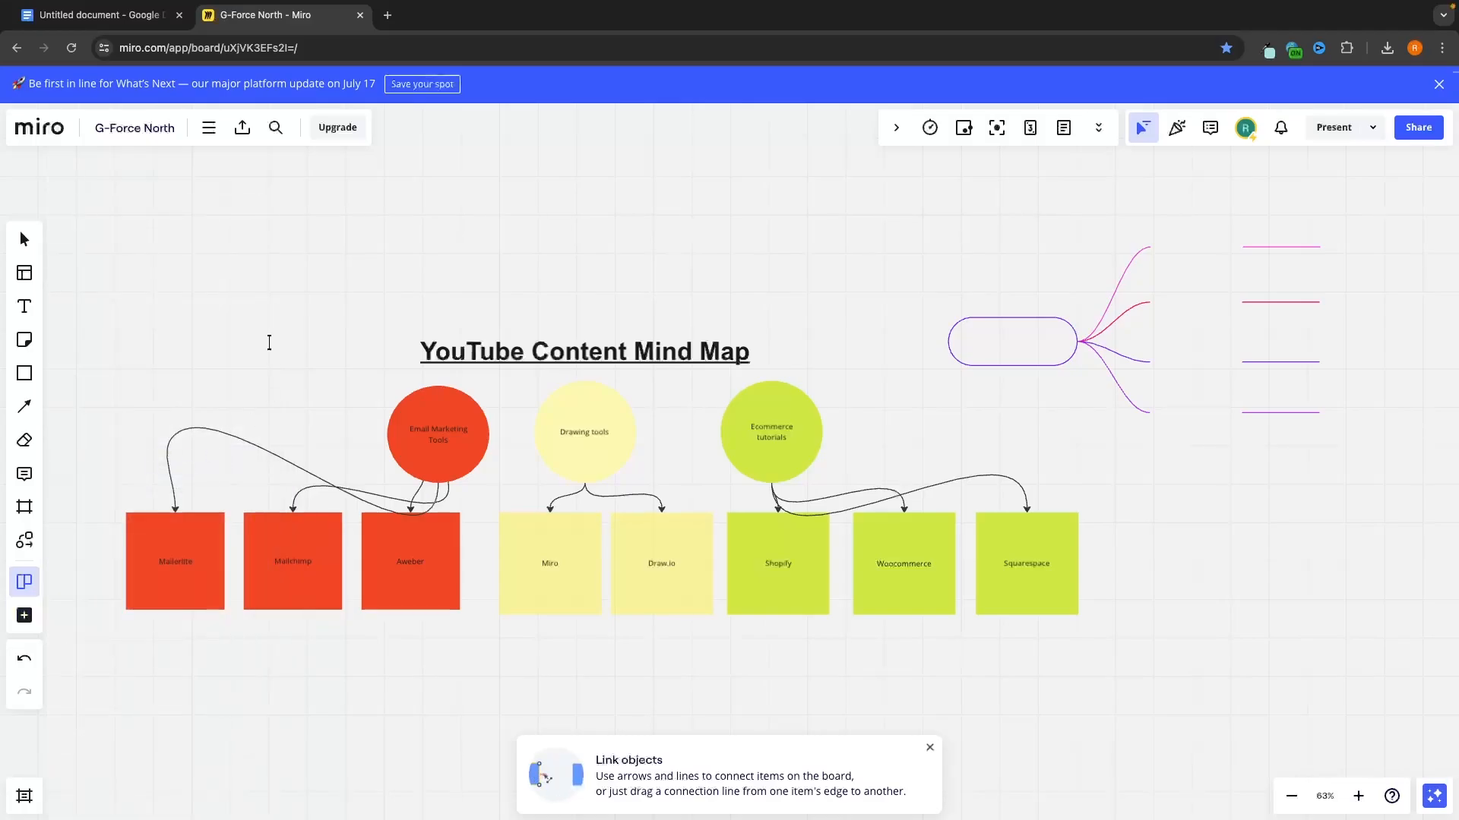
{"action": "left_click", "coordinate": [534, 183]}
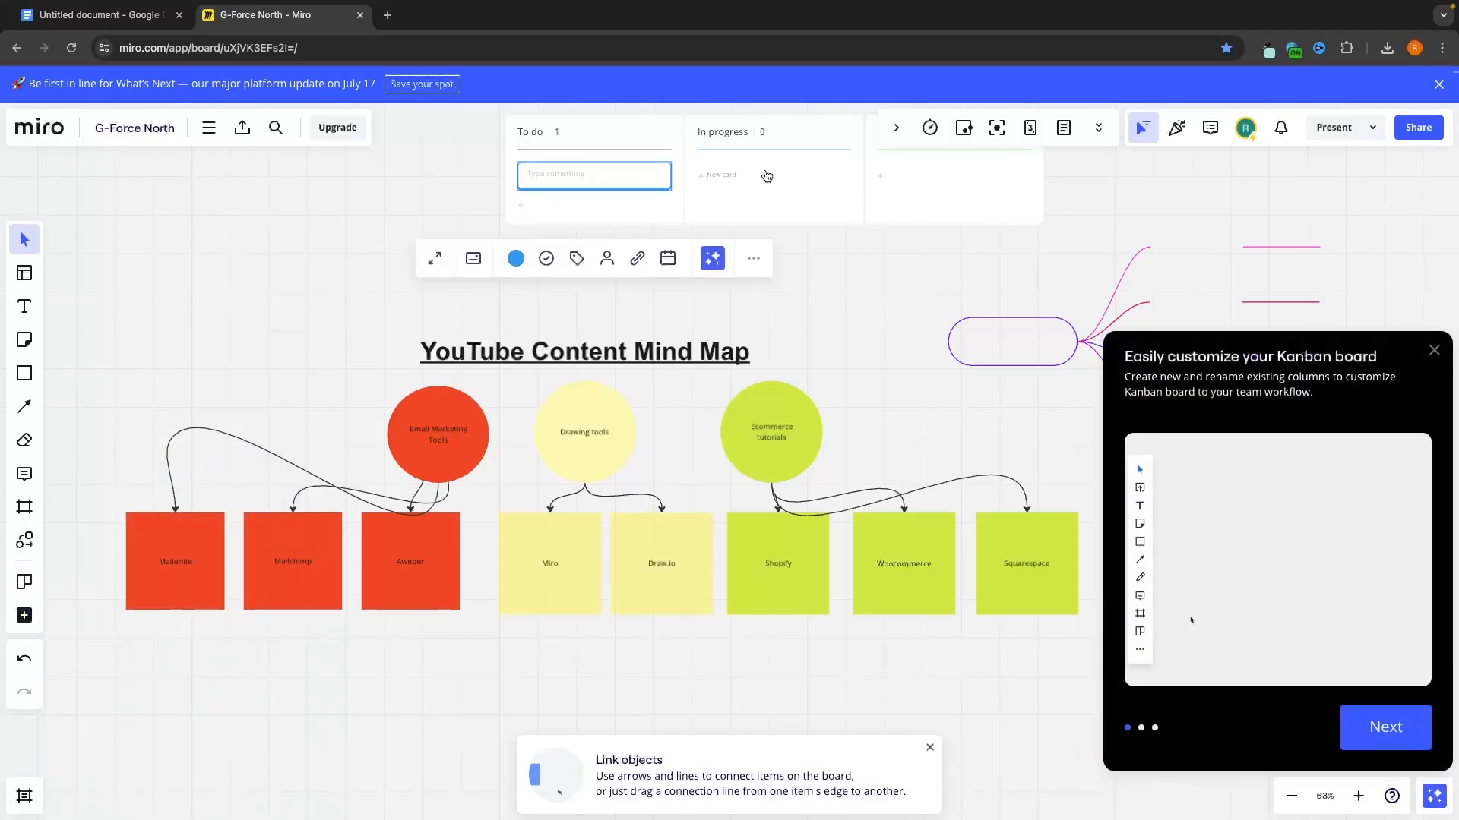
{"action": "left_click", "coordinate": [1435, 350]}
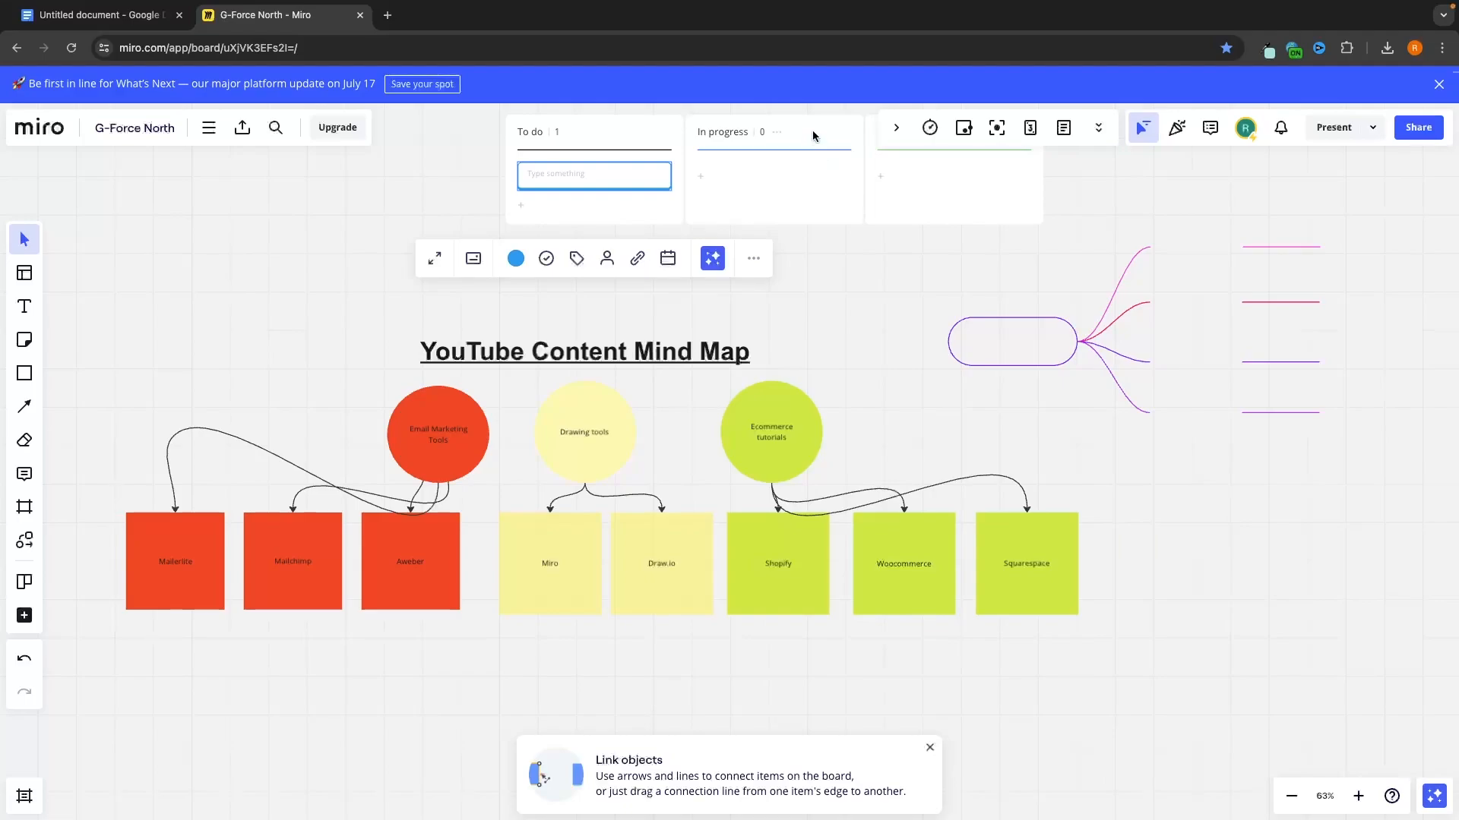
{"action": "left_click_drag", "start_coordinate": [813, 135], "coordinate": [848, 505]}
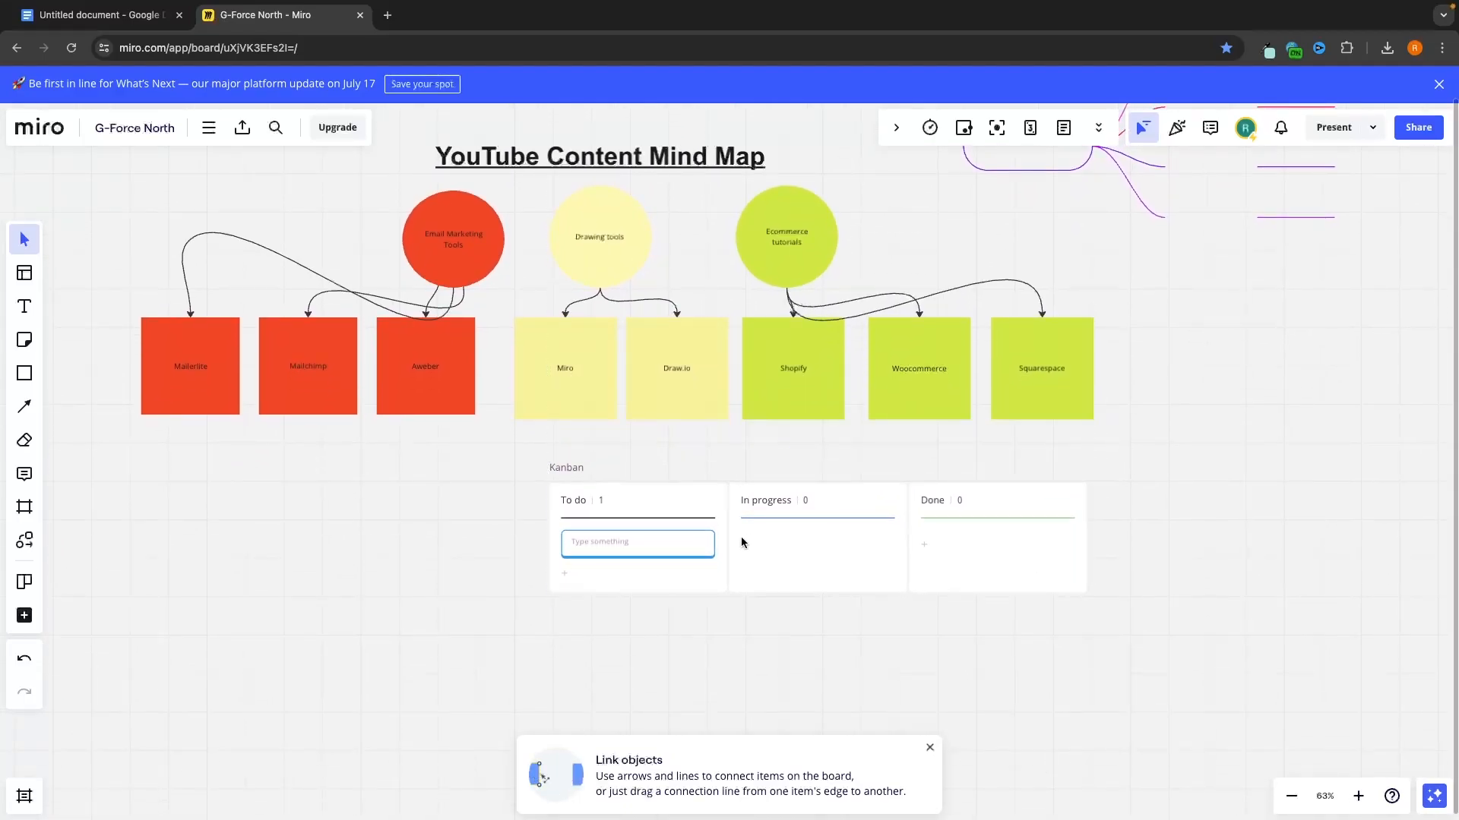
Step: Title the To do card "Record YouTube video" and move it to the Done column
{"action": "left_click", "coordinate": [667, 542]}
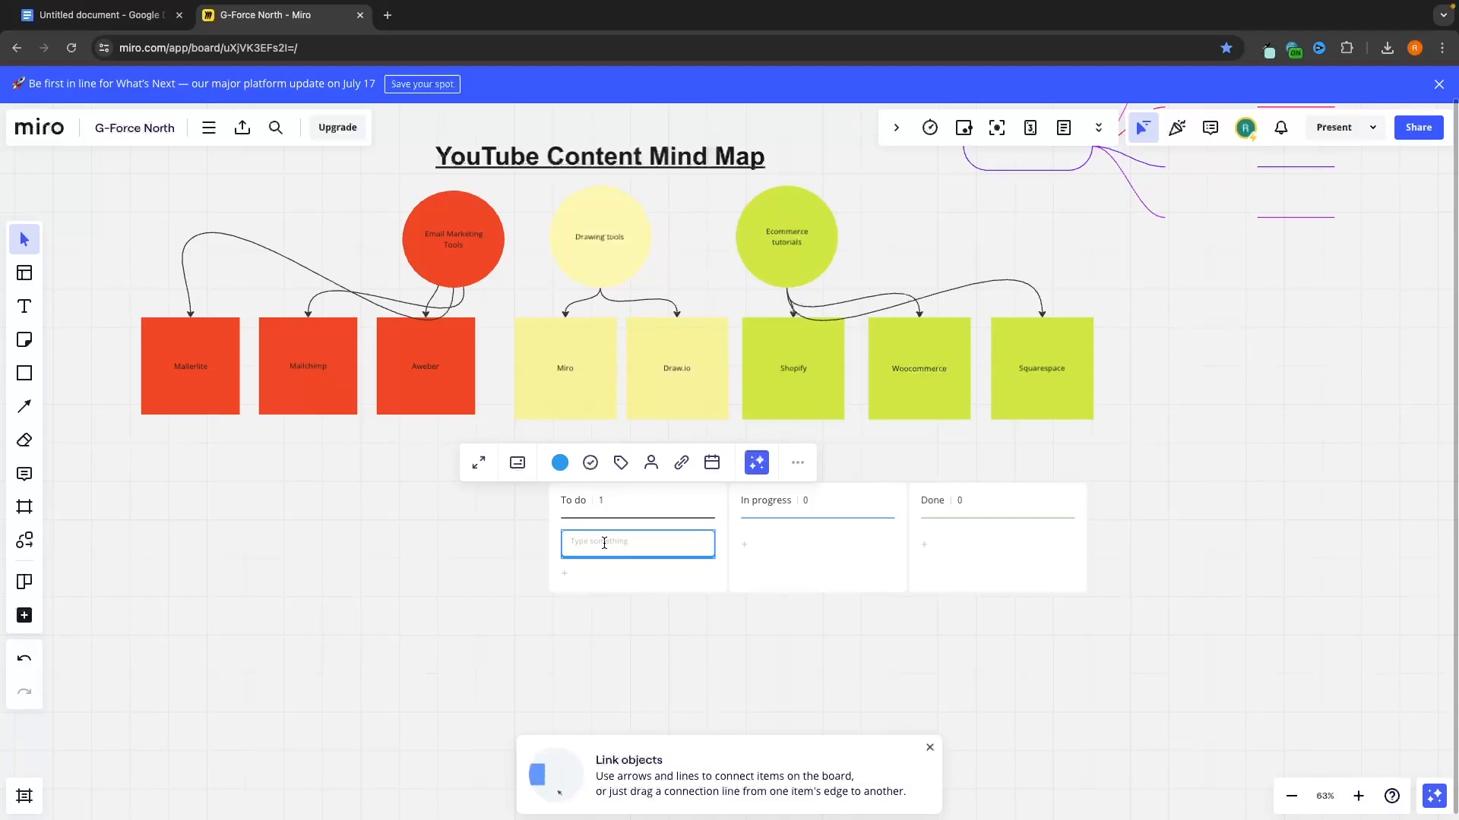
{"action": "type", "text": "Red"}
{"action": "type", "text": "ord YouTube video"}
{"action": "key", "text": "Return"}
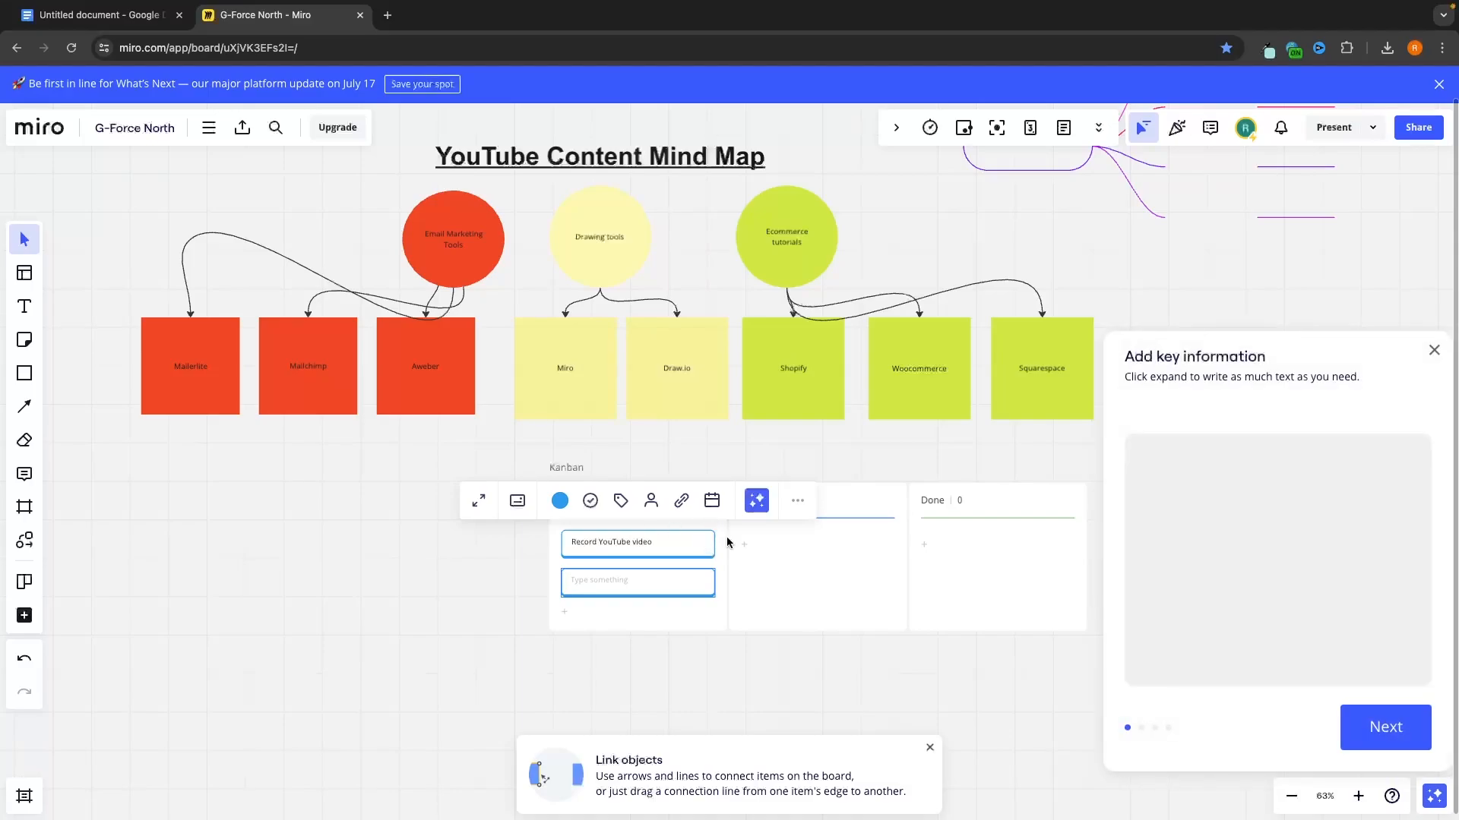
{"action": "left_click_drag", "start_coordinate": [660, 554], "coordinate": [968, 547]}
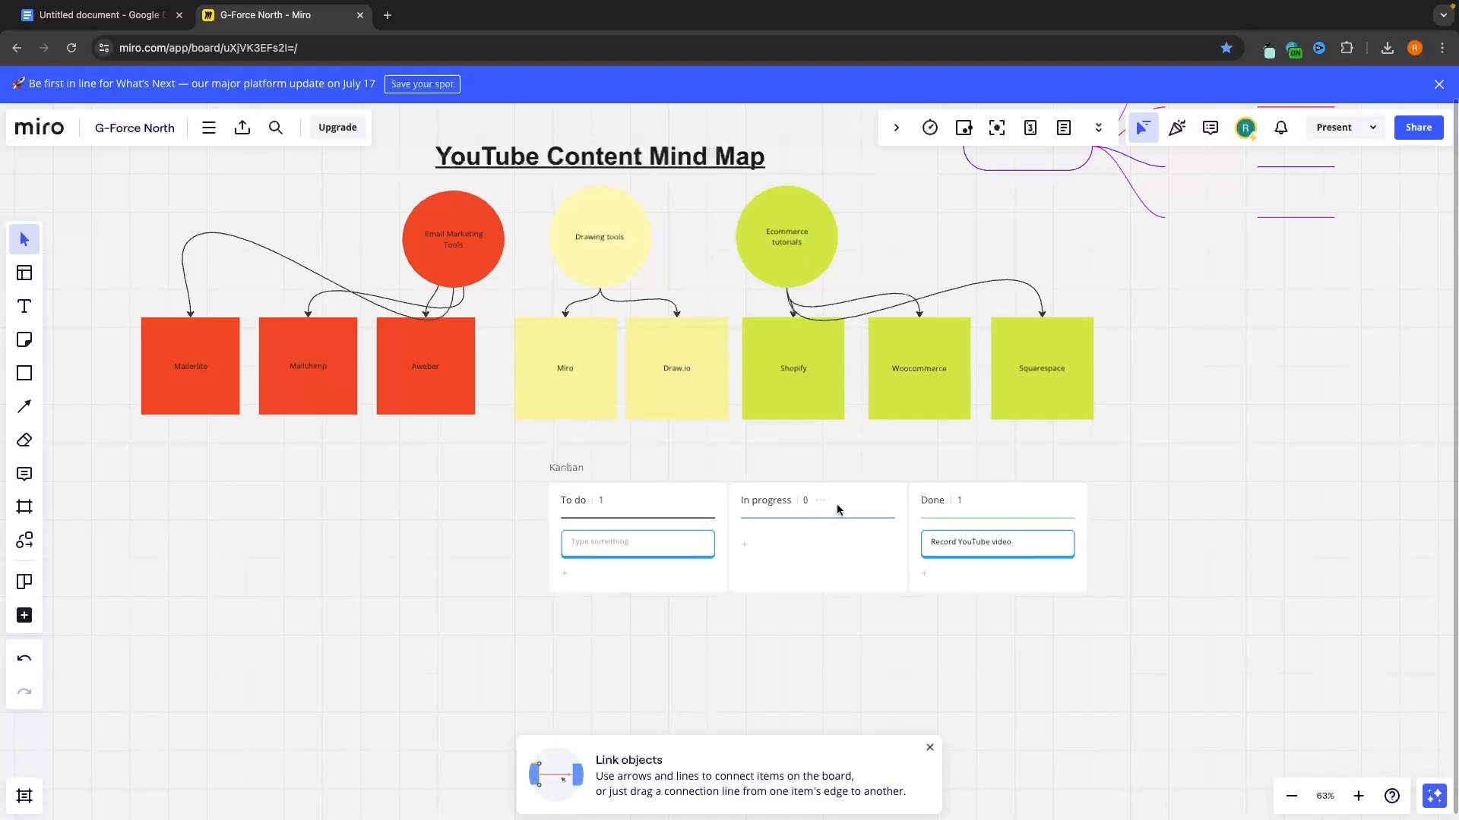
Step: Rename the Kanban board's In progress column as "Video editing"
{"action": "left_click", "coordinate": [817, 503]}
{"action": "left_click", "coordinate": [820, 503]}
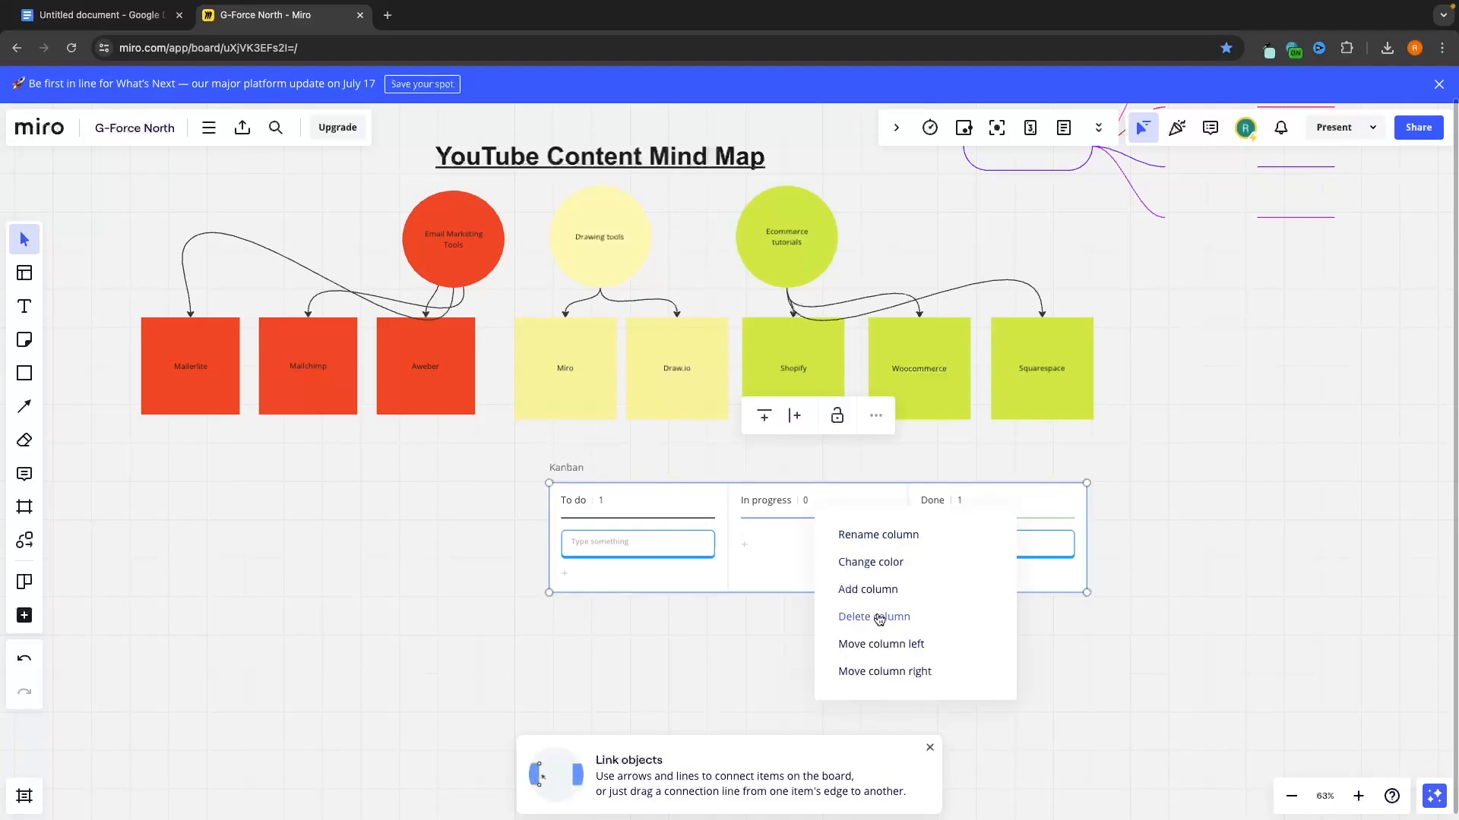
{"action": "left_click", "coordinate": [870, 535]}
{"action": "key", "text": "ctrl+a"}
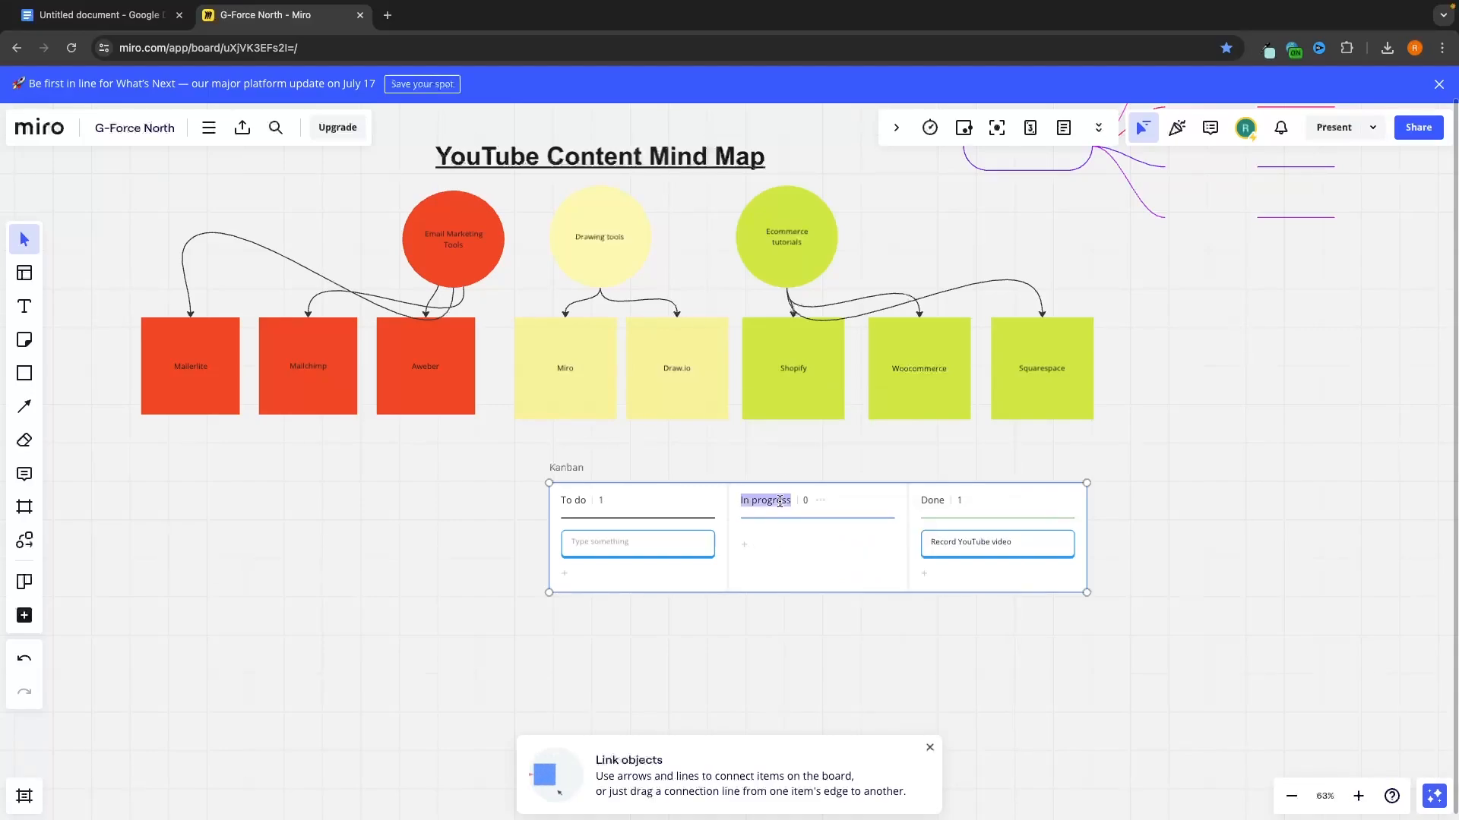
{"action": "type", "text": "Video editing"}
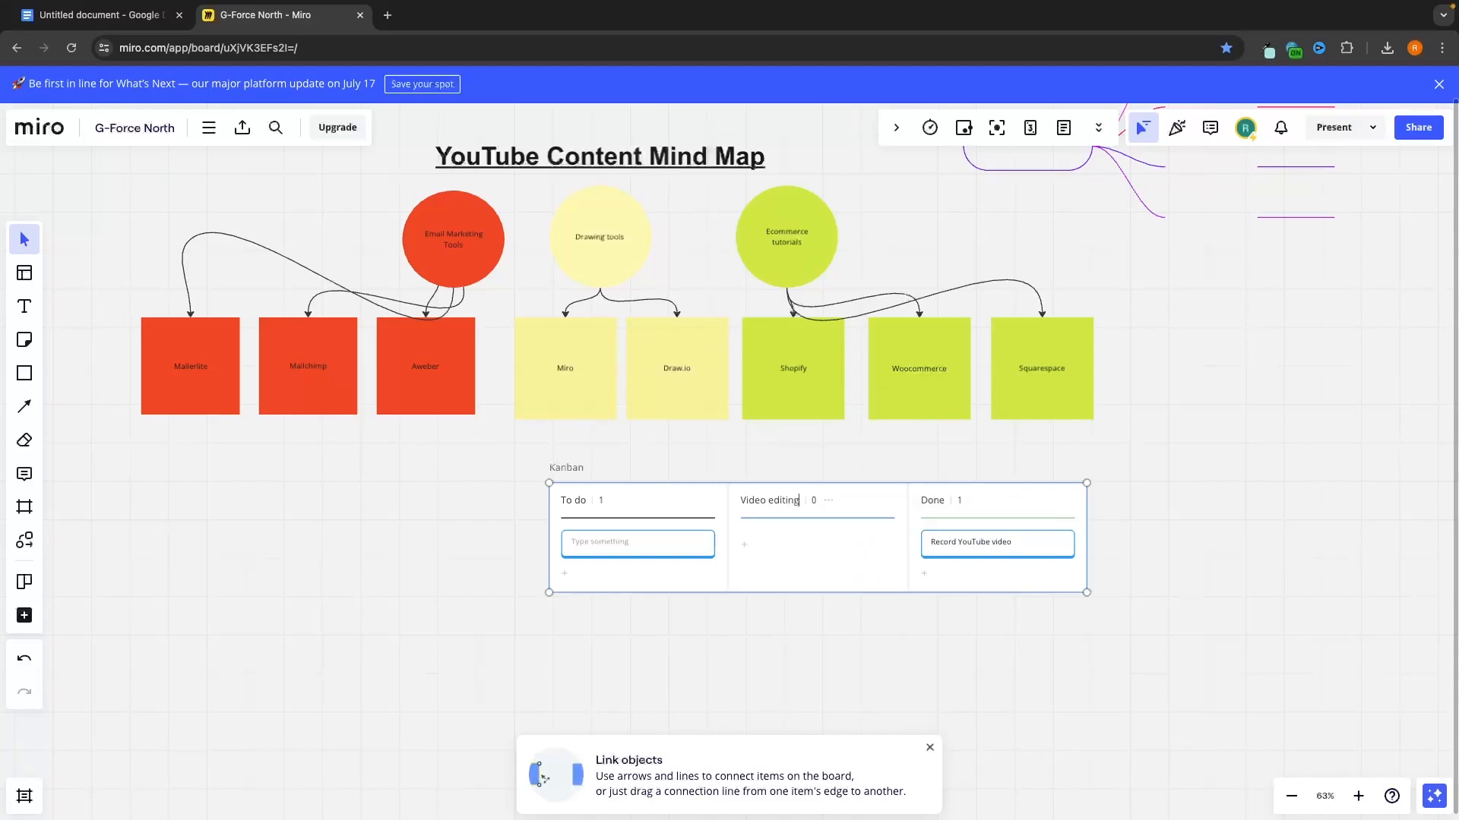
Step: Add a Kanban column directly after To do and name it "Record Video"
{"action": "left_click", "coordinate": [610, 501]}
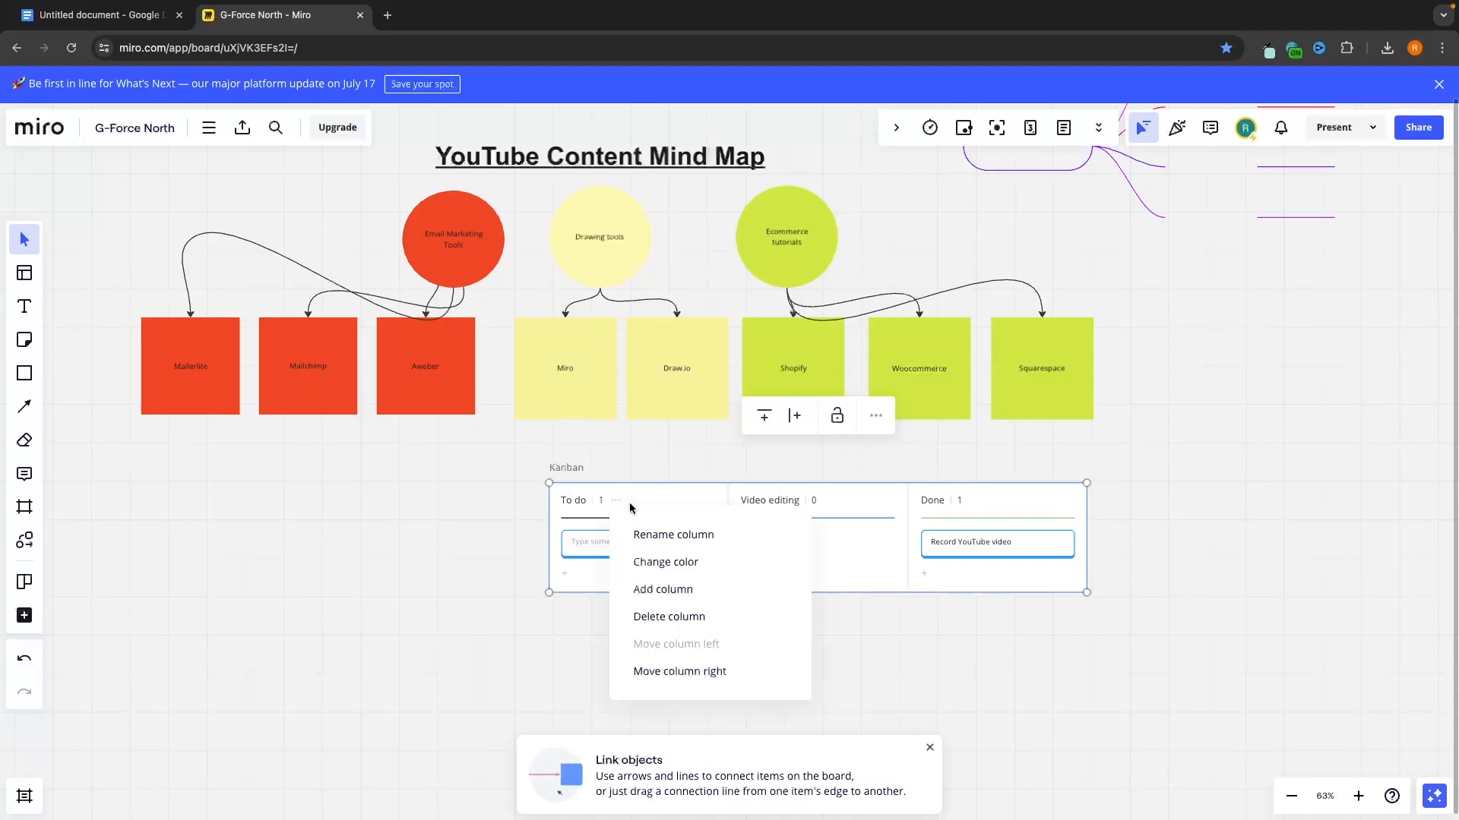
{"action": "left_click", "coordinate": [655, 590]}
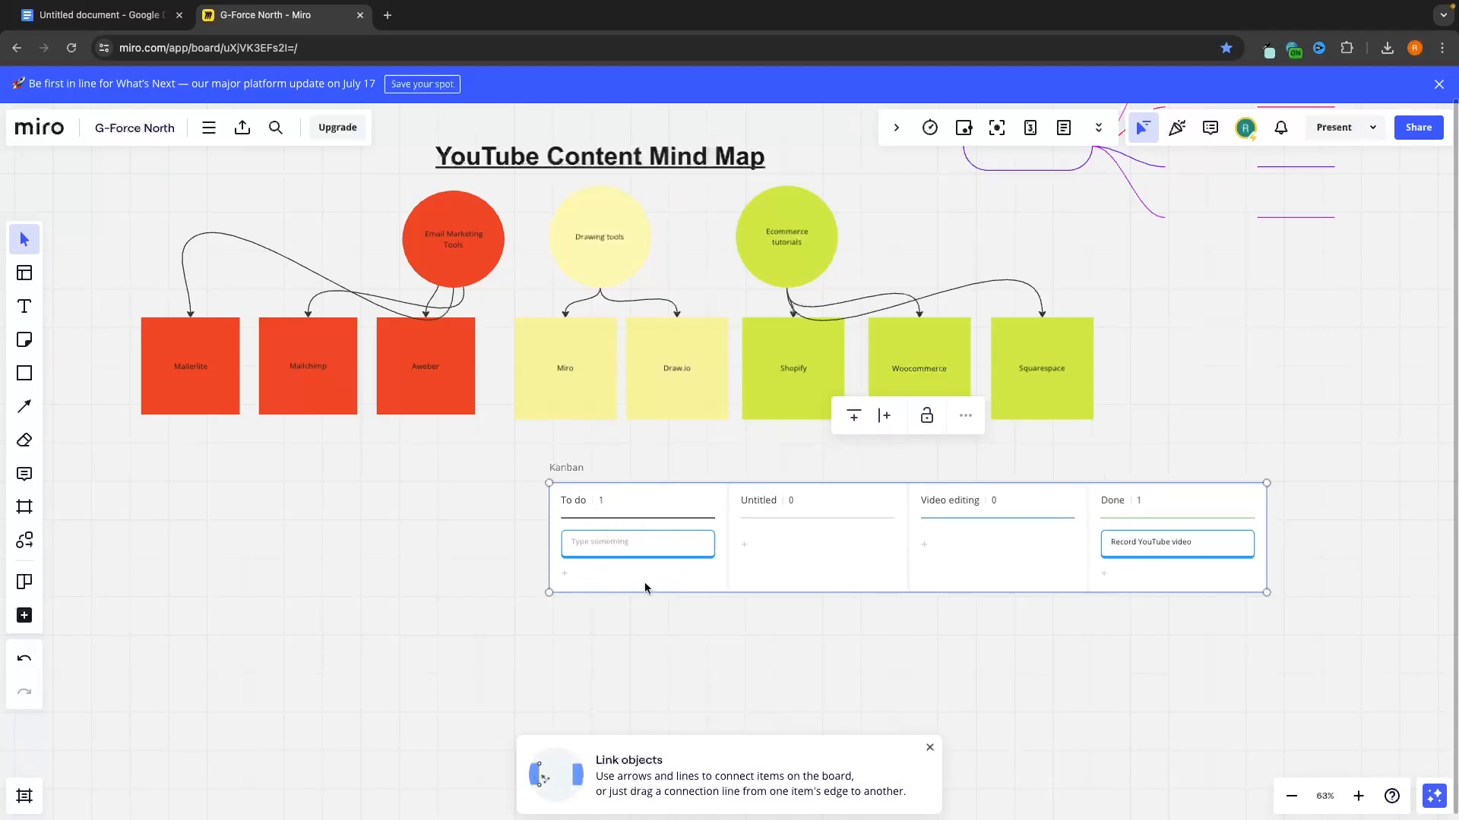
{"action": "double_click", "coordinate": [765, 502]}
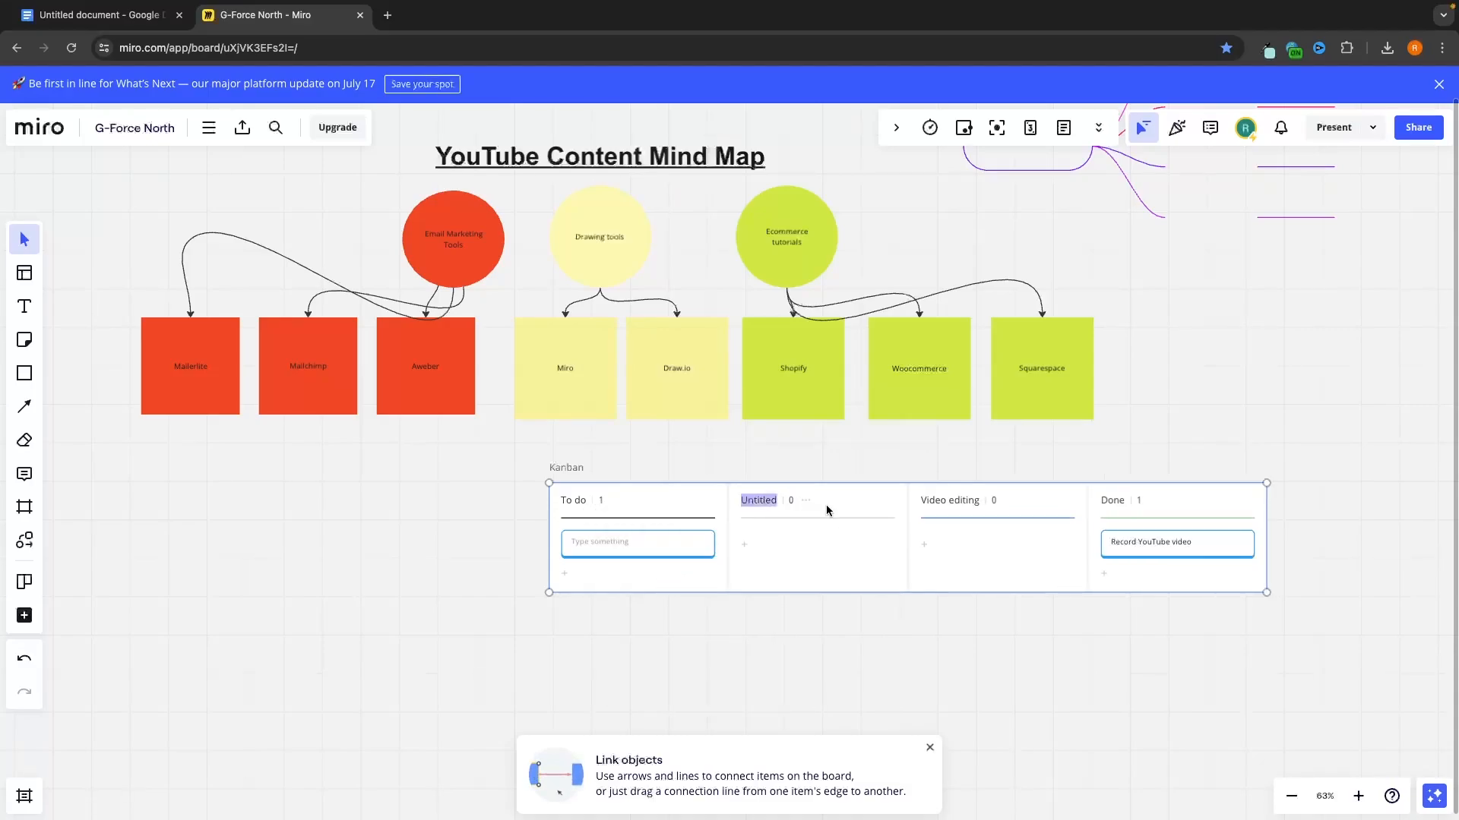
{"action": "type", "text": "G"}
{"action": "type", "text": "R"}
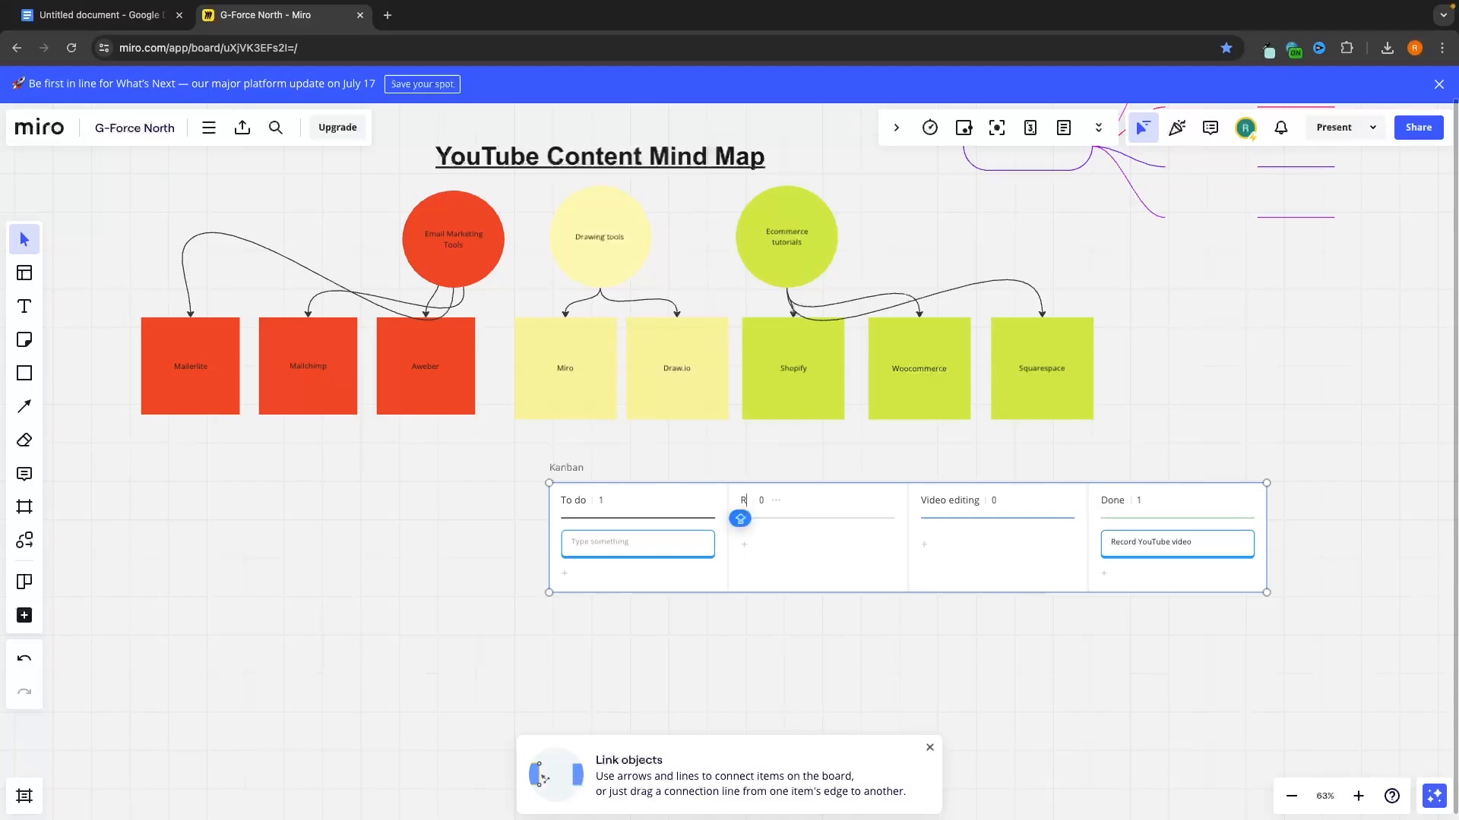
{"action": "type", "text": "ecord Video"}
{"action": "key", "text": "Return"}
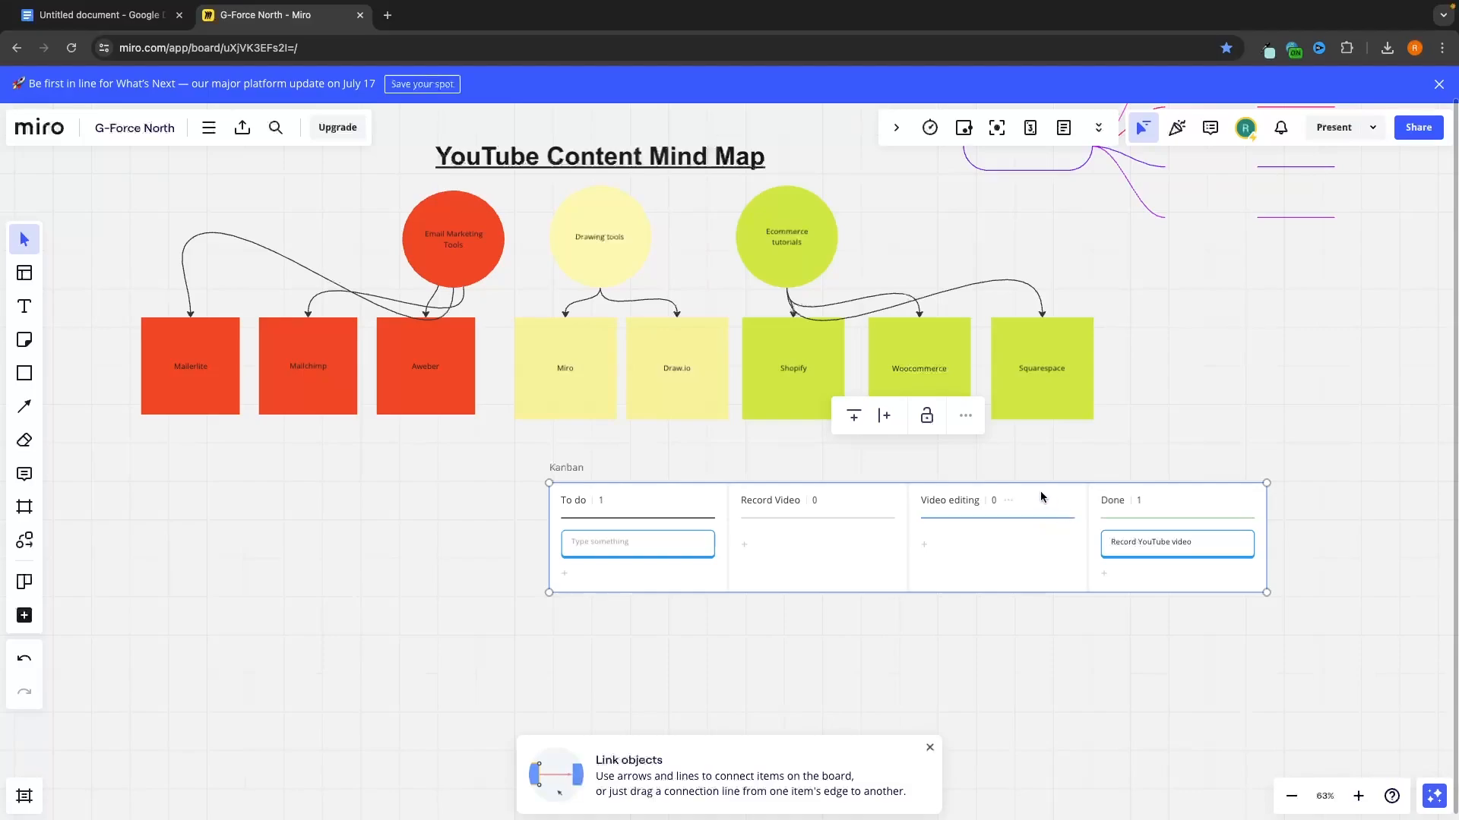
Step: Add a Kanban column directly after Video editing and name it "Upload video"
{"action": "left_click", "coordinate": [1008, 501]}
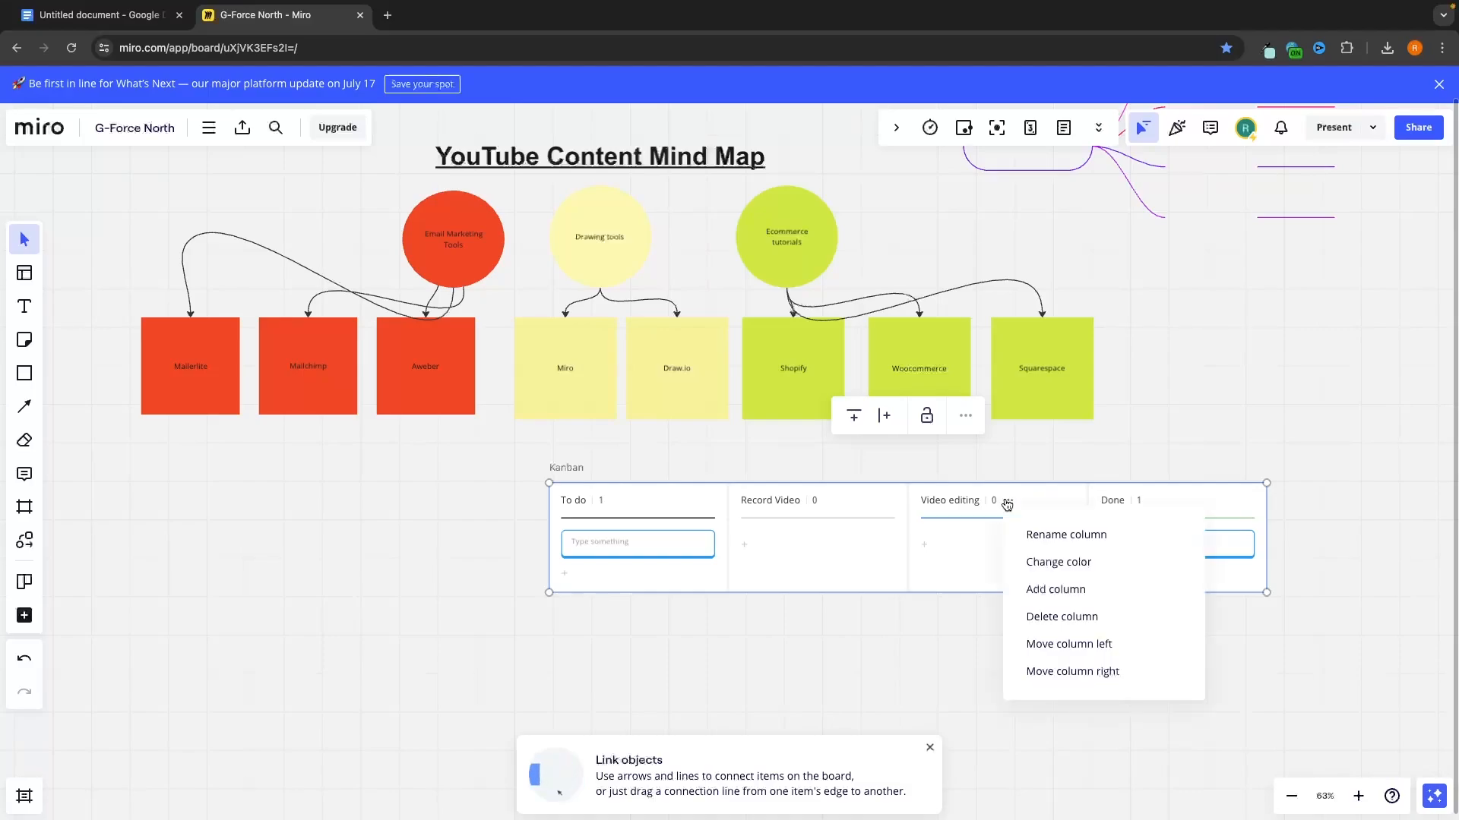
{"action": "left_click", "coordinate": [1056, 589]}
{"action": "double_click", "coordinate": [1118, 498]}
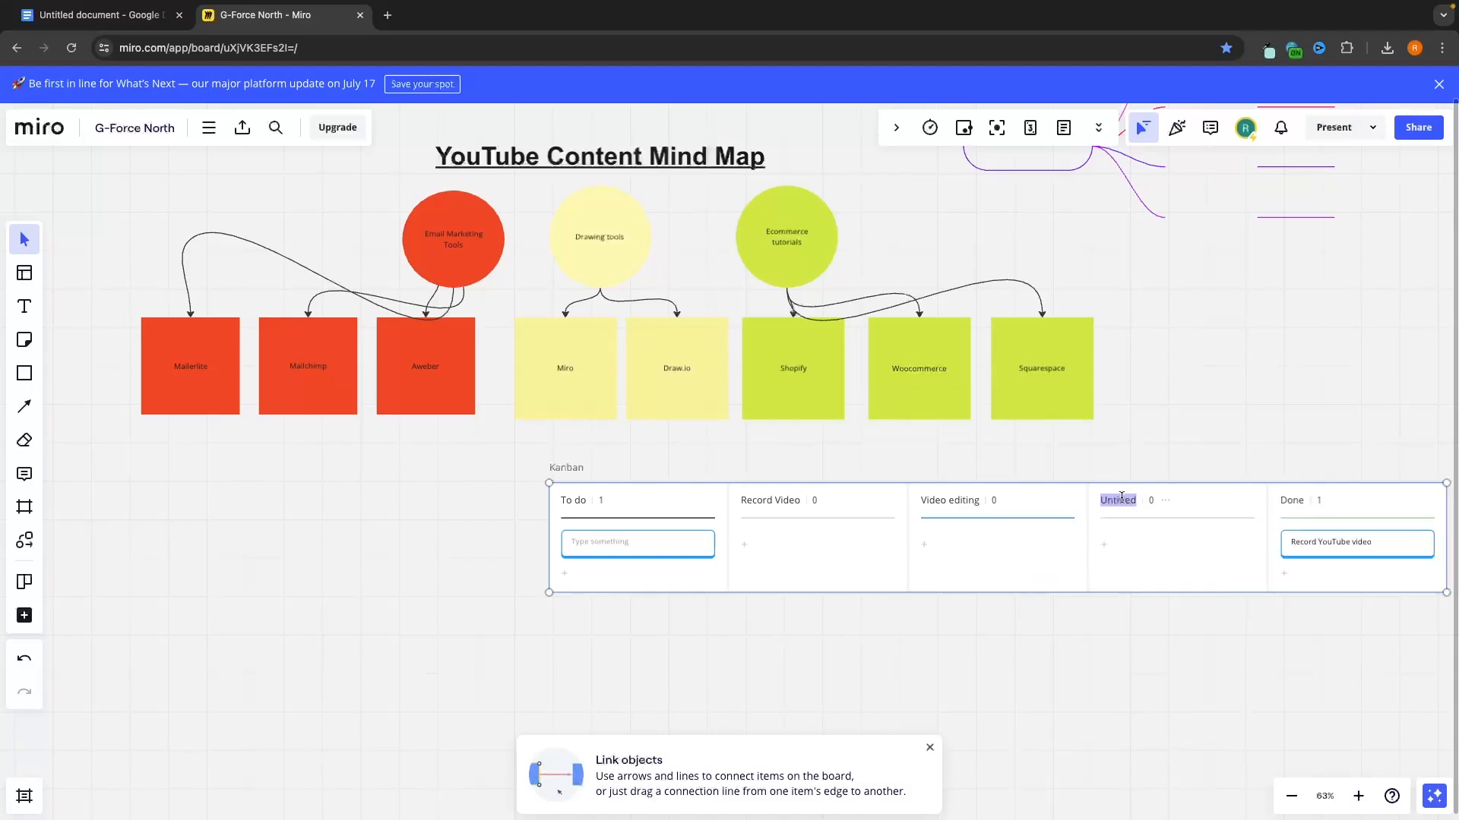
{"action": "type", "text": "Upload video"}
Step: Rename the card in the Done column as "Miro tutorial" and move it to the Upload video column
{"action": "left_click", "coordinate": [1352, 544]}
{"action": "left_click", "coordinate": [1353, 544]}
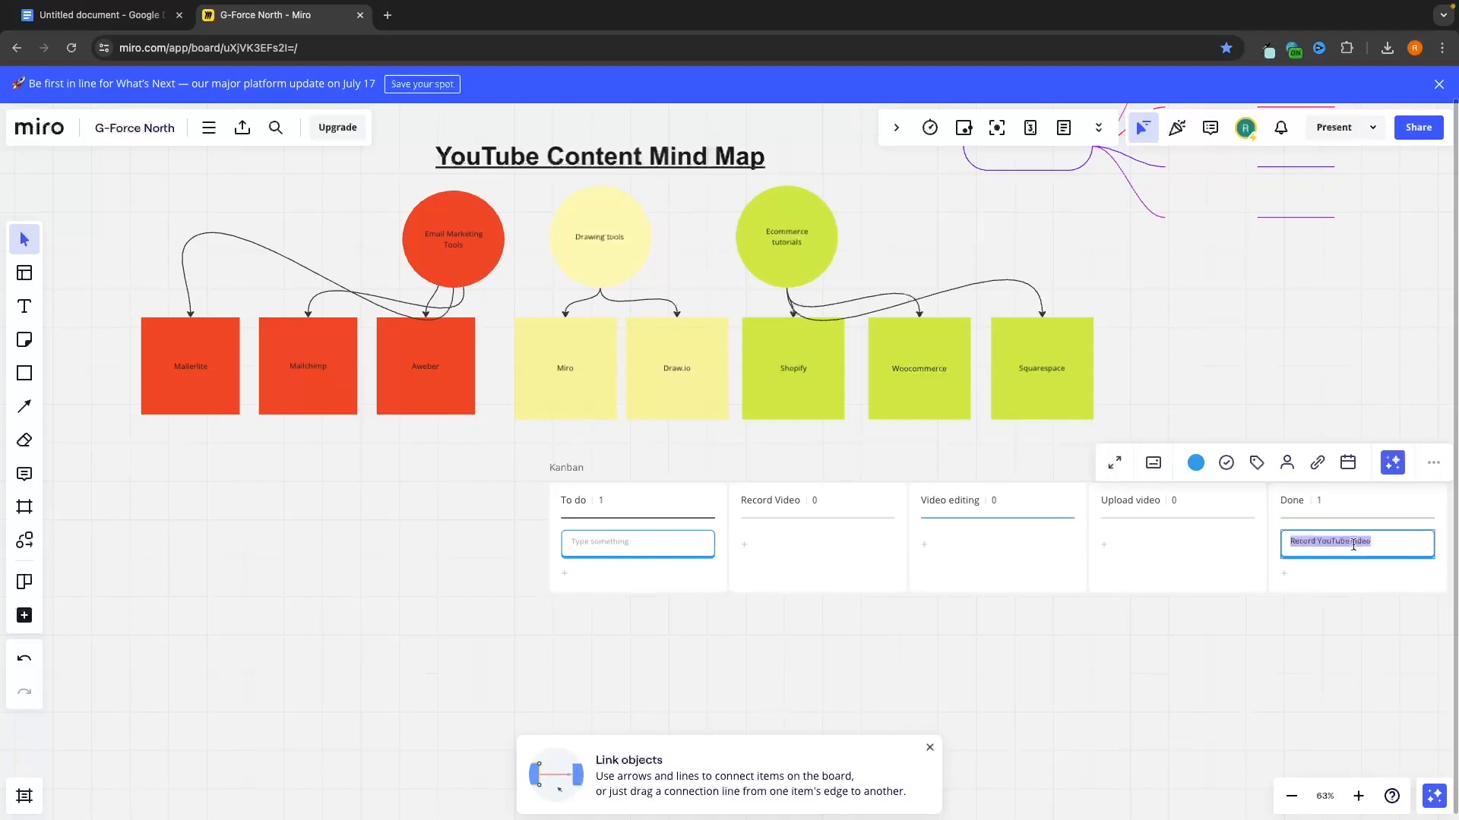
{"action": "type", "text": "Miro tutorial"}
{"action": "left_click_drag", "start_coordinate": [1379, 534], "coordinate": [1113, 543]}
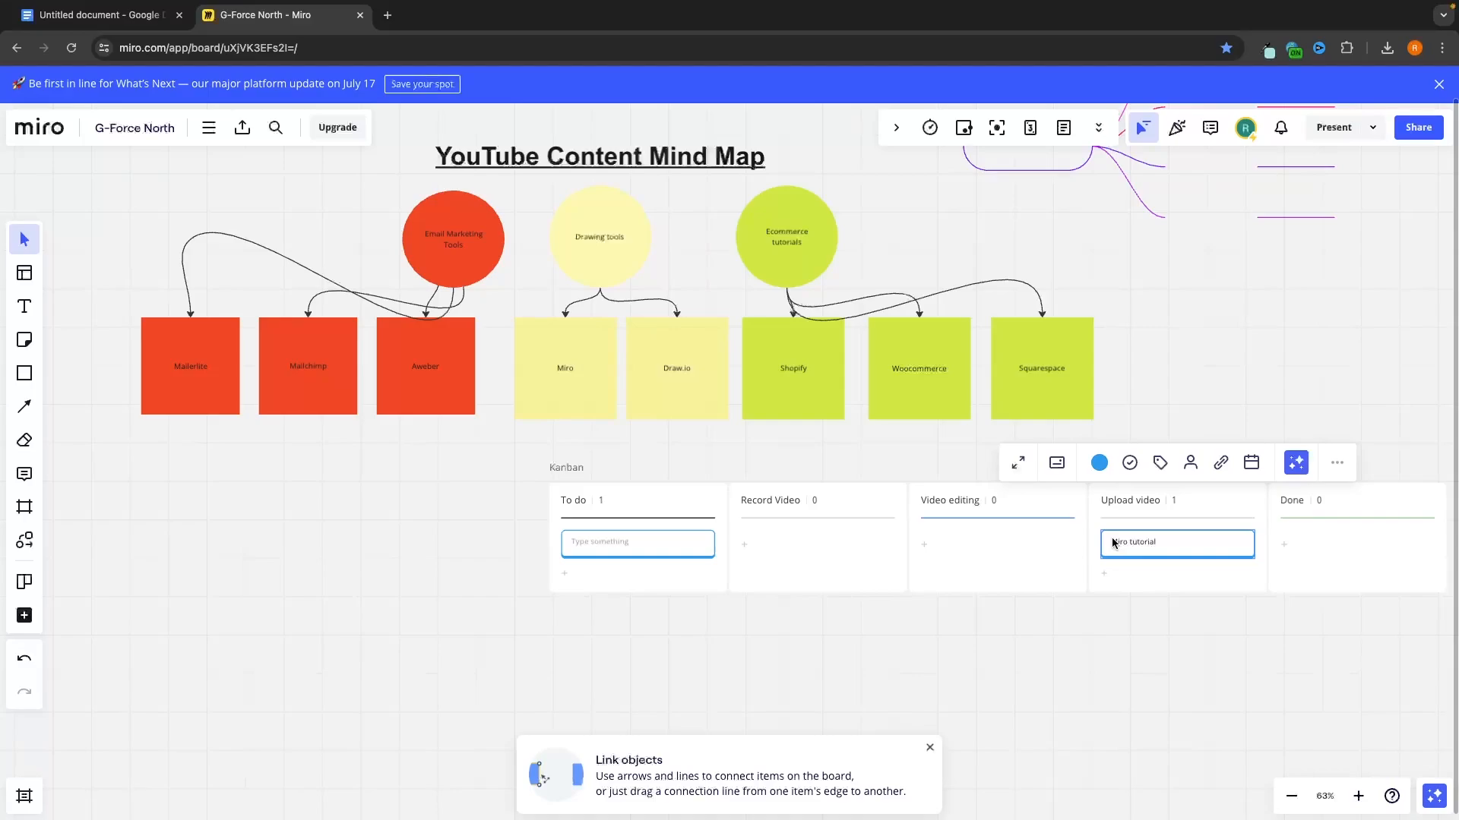
{"action": "left_click", "coordinate": [25, 616]}
{"action": "scroll", "coordinate": [133, 583], "scroll_direction": "down", "scroll_amount": 1}
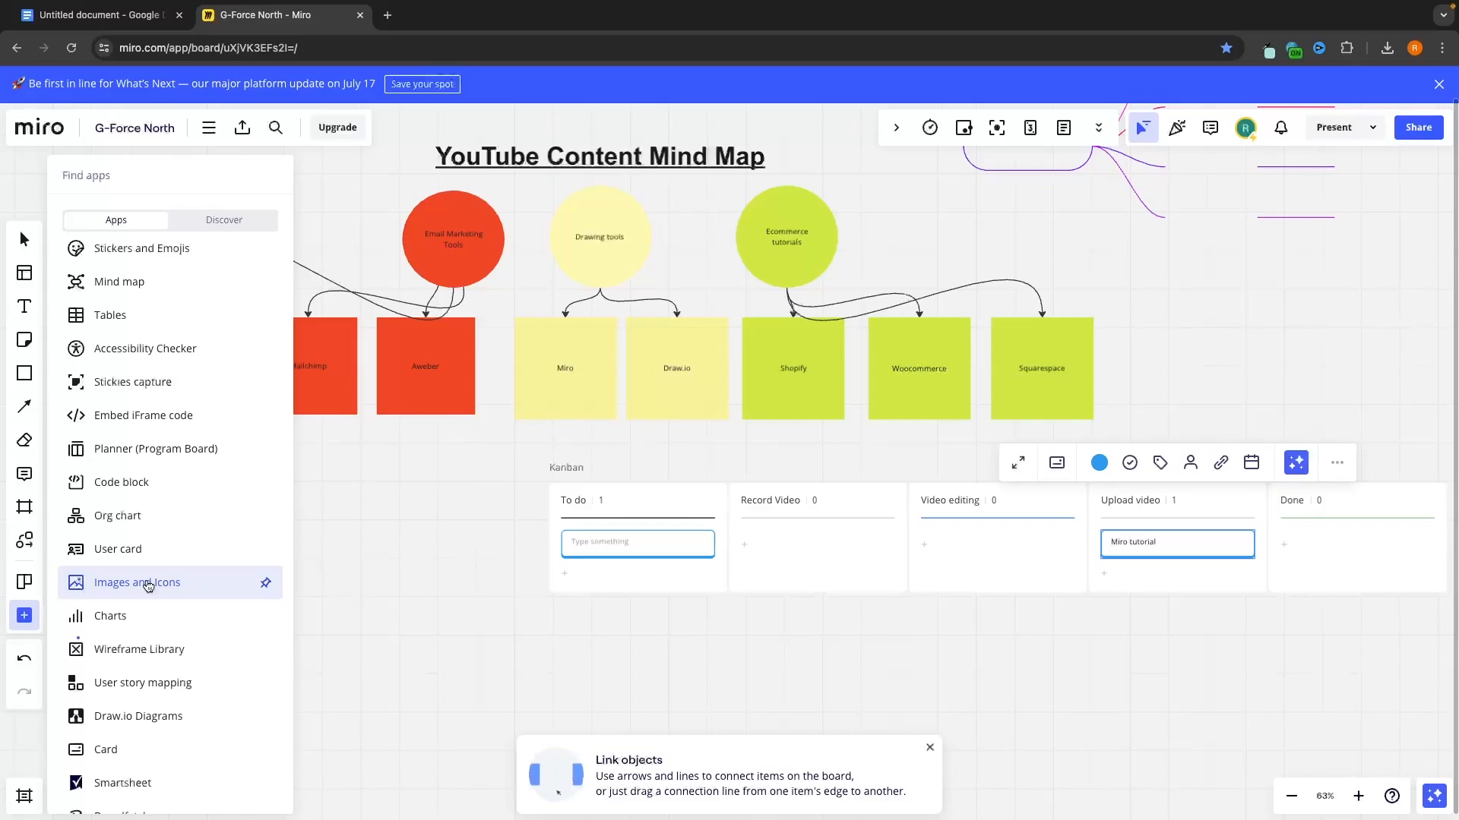
{"action": "scroll", "coordinate": [148, 584], "scroll_direction": "down", "scroll_amount": 2}
{"action": "scroll", "coordinate": [170, 547], "scroll_direction": "up", "scroll_amount": 2}
{"action": "scroll", "coordinate": [175, 550], "scroll_direction": "up", "scroll_amount": 1}
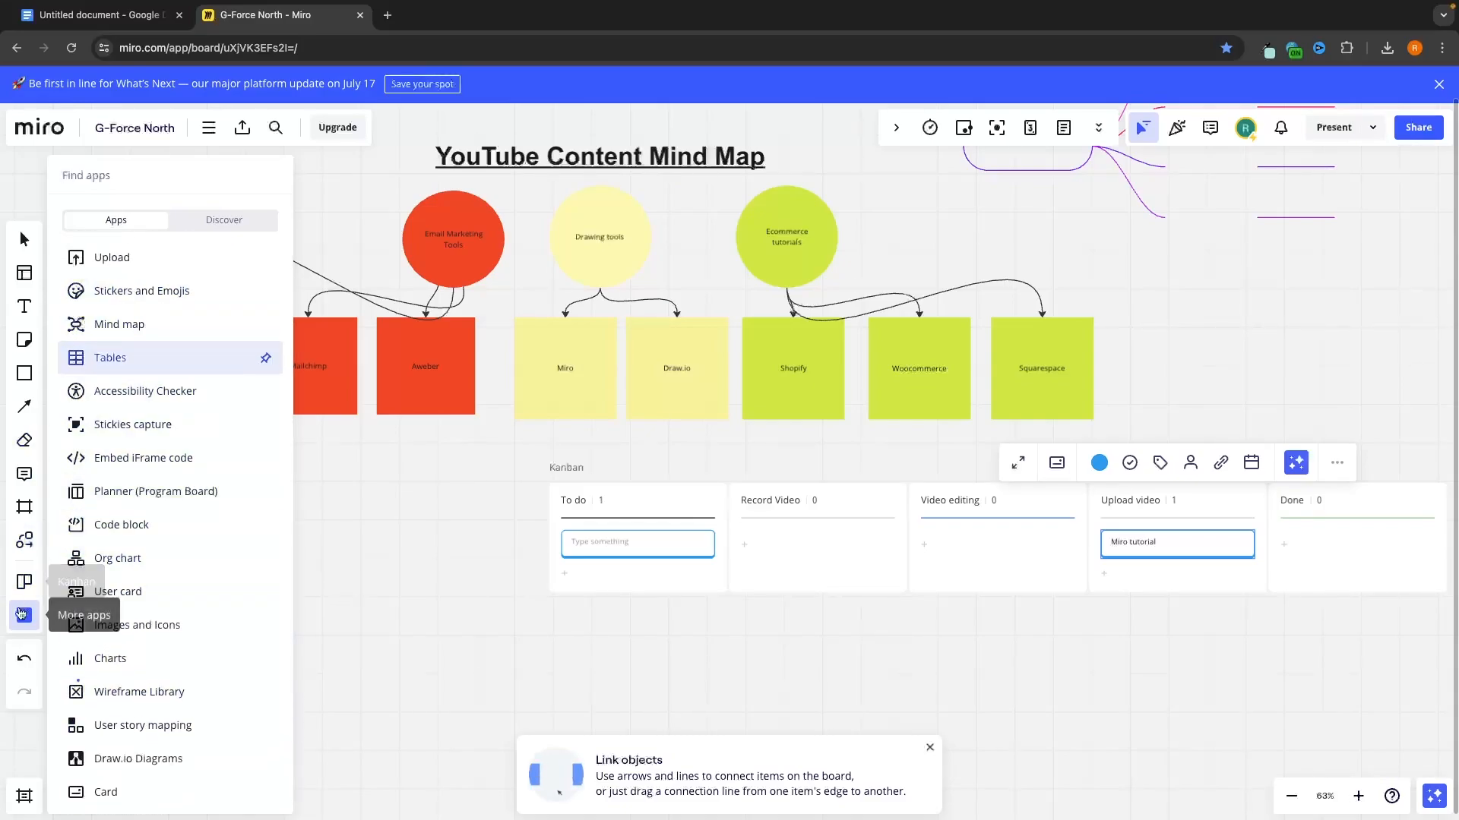
{"action": "left_click", "coordinate": [25, 615]}
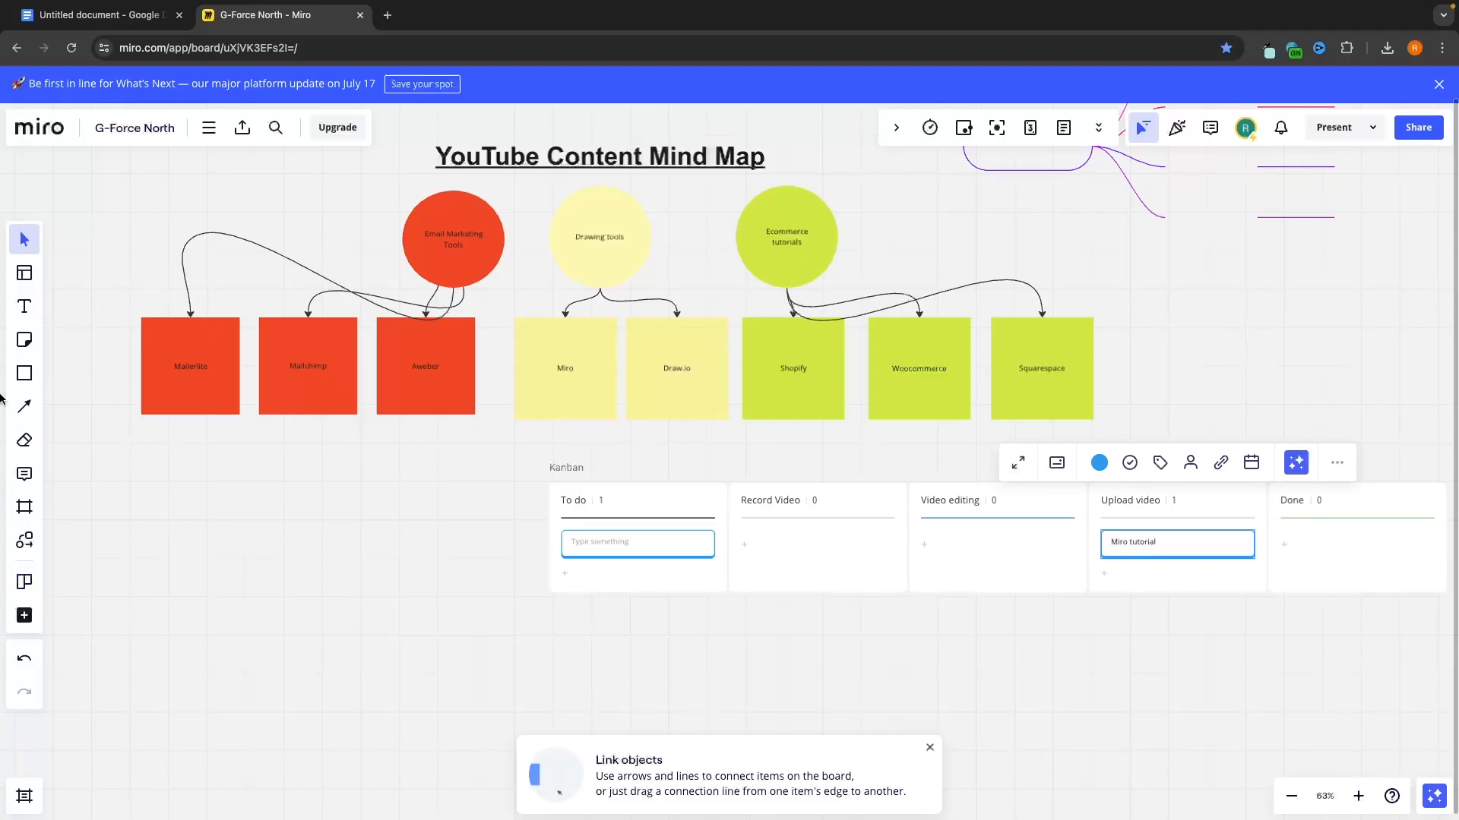
Step: Delete the mind maps and the Kanban board to clear the whole board, and dismiss the Link objects tip
{"action": "scroll", "coordinate": [68, 471], "scroll_direction": "down", "scroll_amount": 3}
{"action": "left_click_drag", "start_coordinate": [134, 170], "coordinate": [1026, 634]}
{"action": "key", "text": "Delete"}
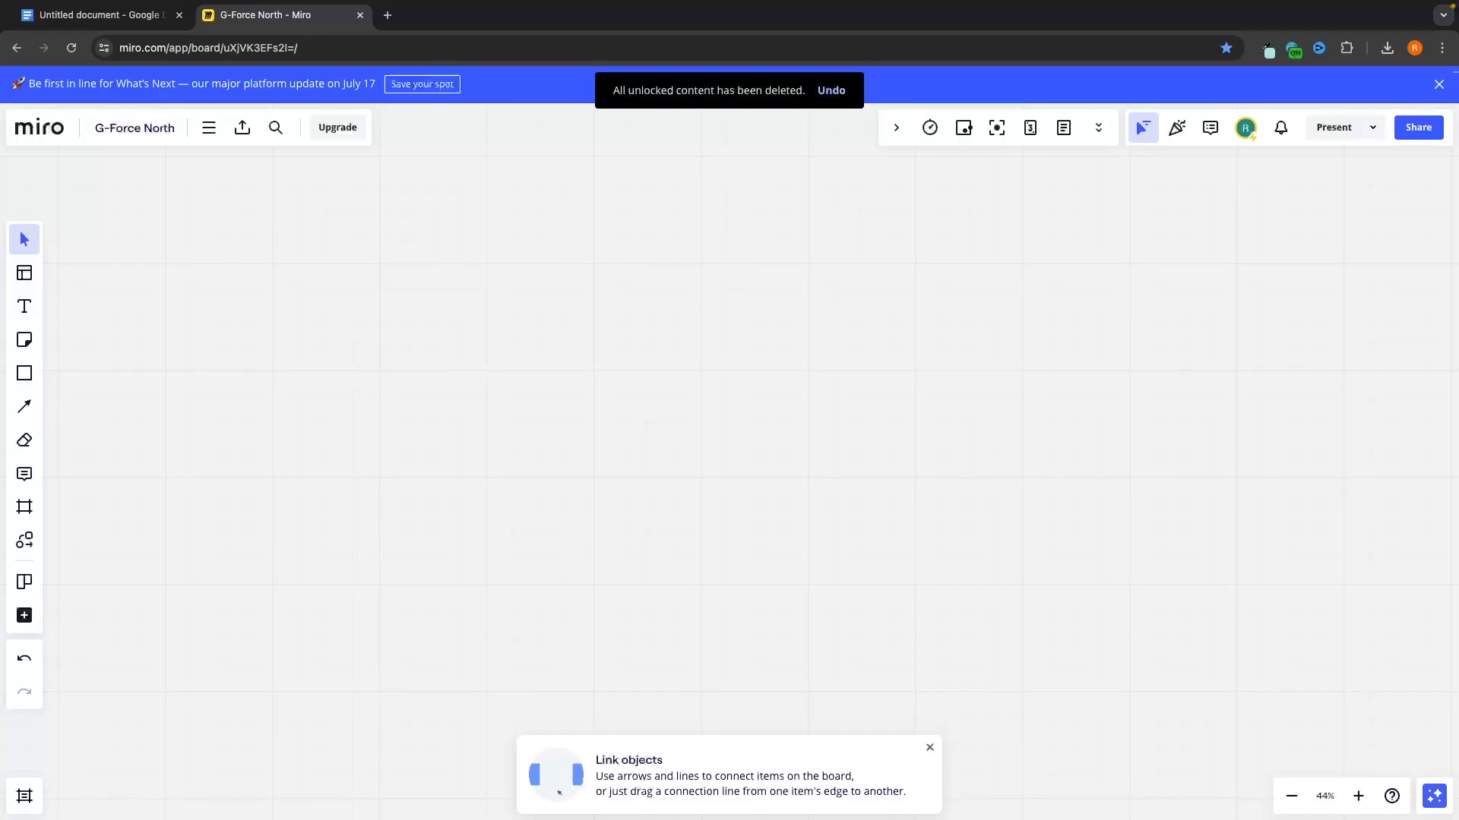
{"action": "left_click", "coordinate": [932, 750]}
Step: Open the template library and look through the range of layouts offered under All templates
{"action": "left_click", "coordinate": [25, 273]}
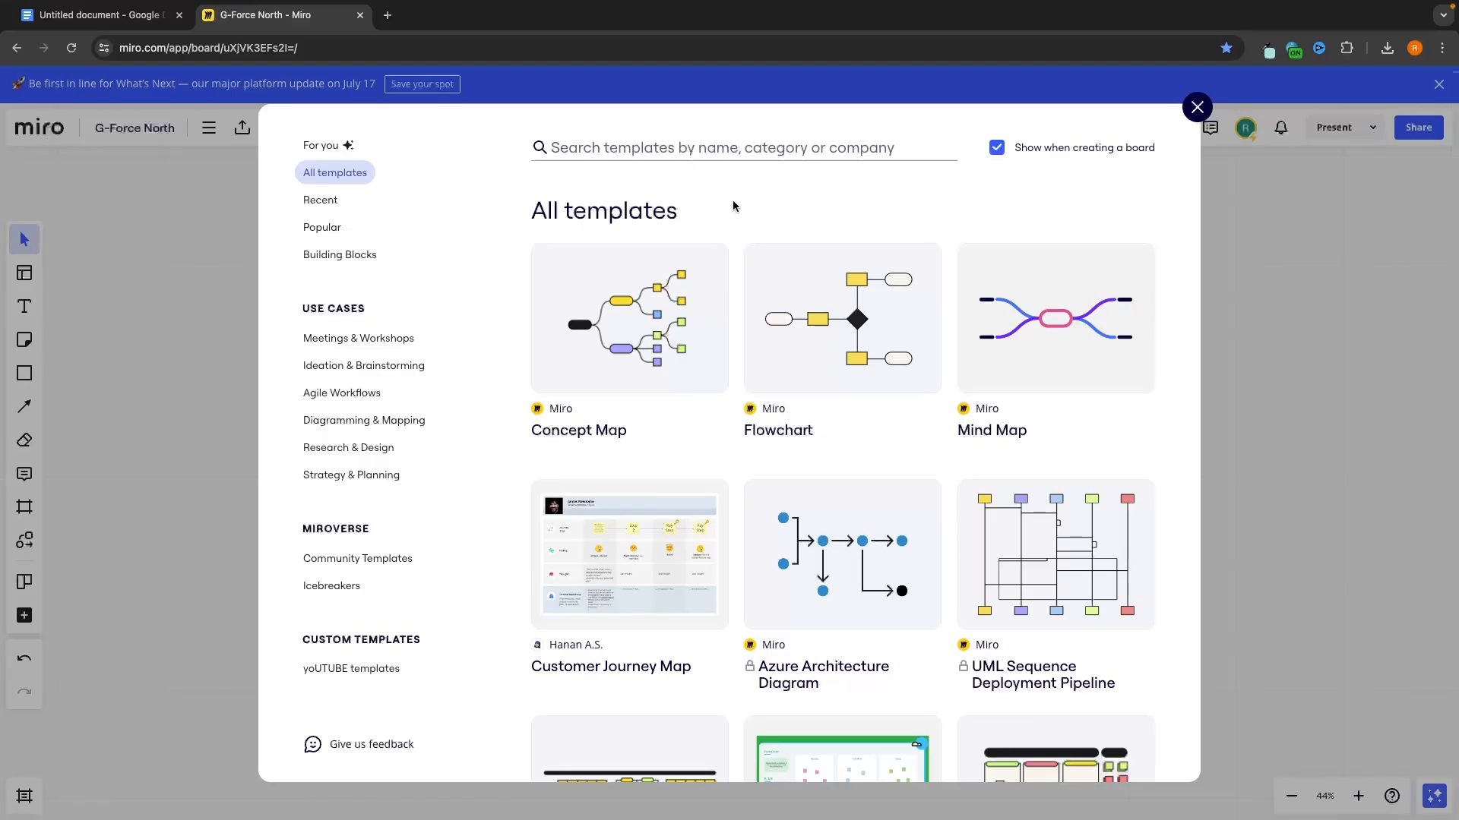
{"action": "scroll", "coordinate": [794, 395], "scroll_direction": "down", "scroll_amount": 15}
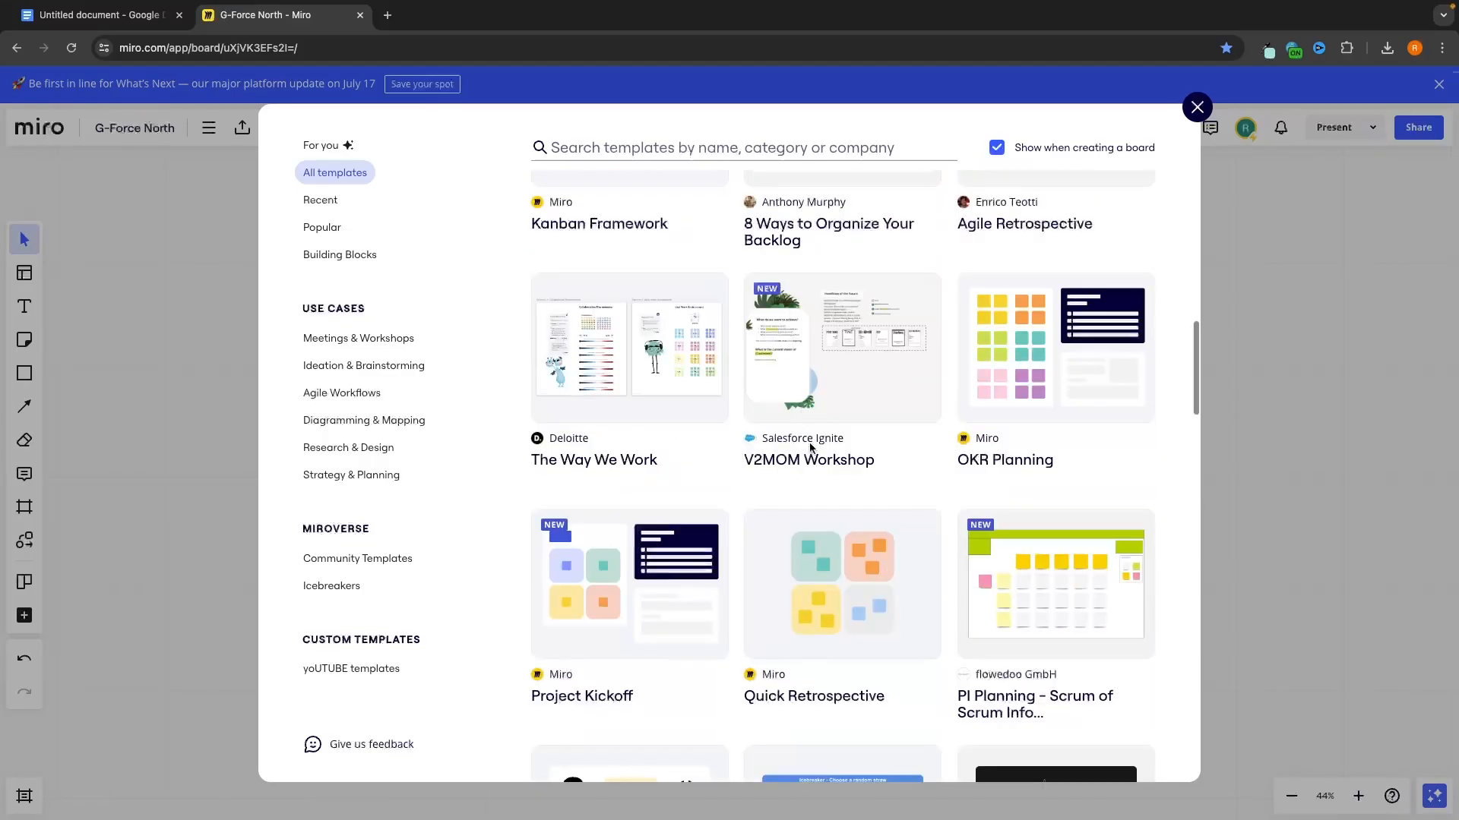
{"action": "scroll", "coordinate": [811, 475], "scroll_direction": "down", "scroll_amount": 15}
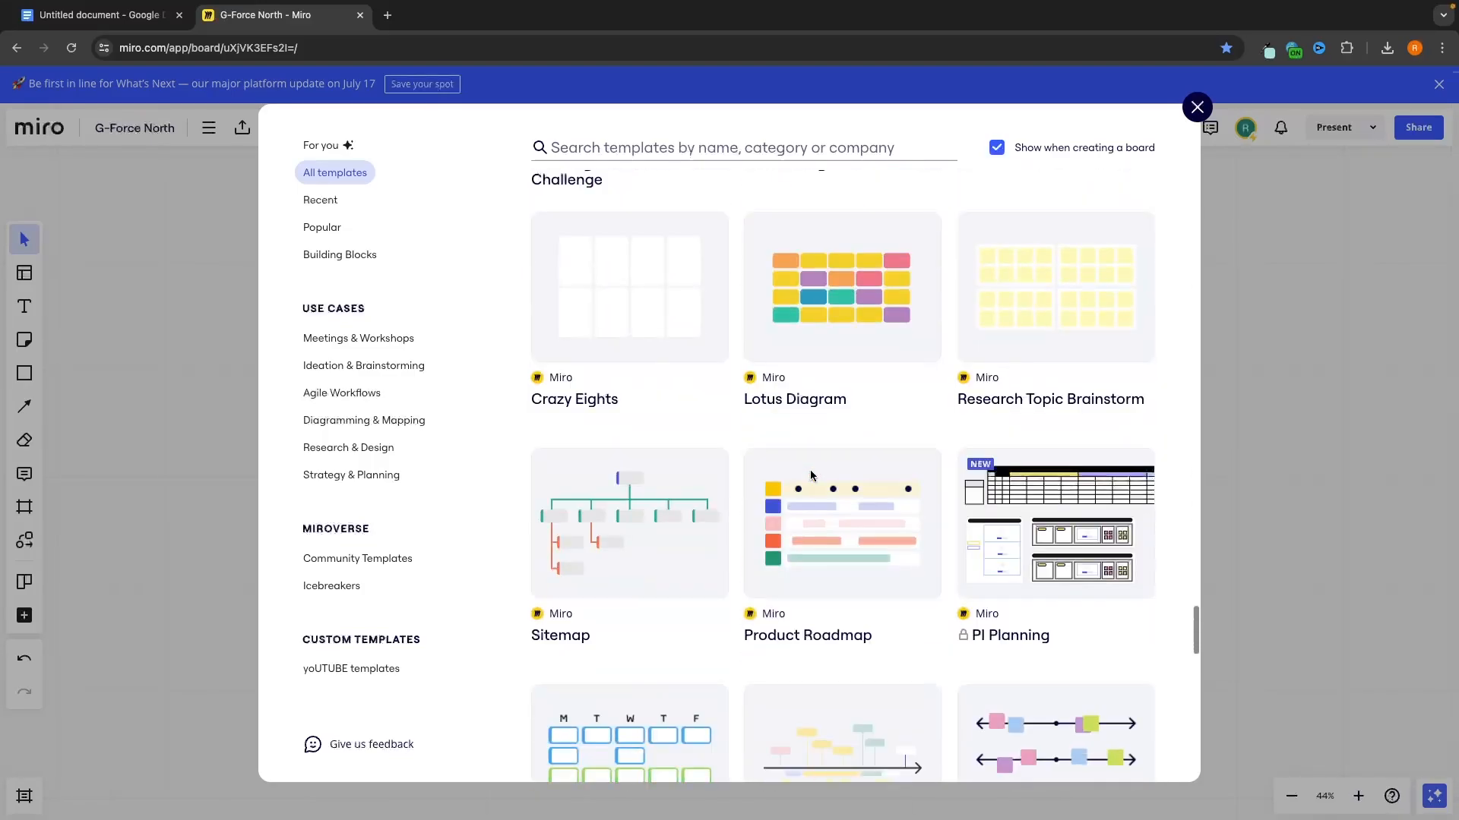
{"action": "scroll", "coordinate": [810, 475], "scroll_direction": "down", "scroll_amount": 10}
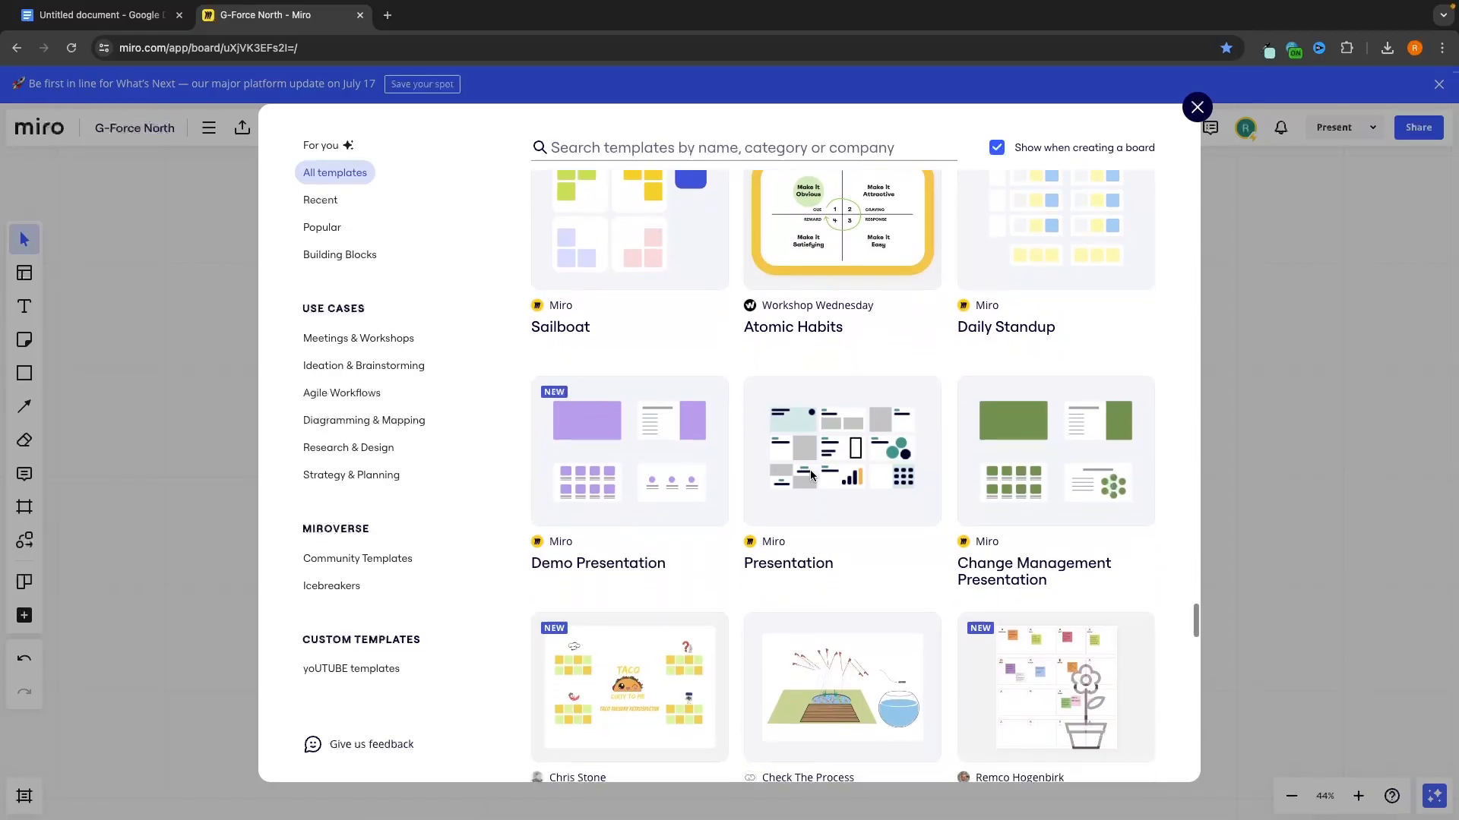
{"action": "scroll", "coordinate": [810, 476], "scroll_direction": "up", "scroll_amount": 1}
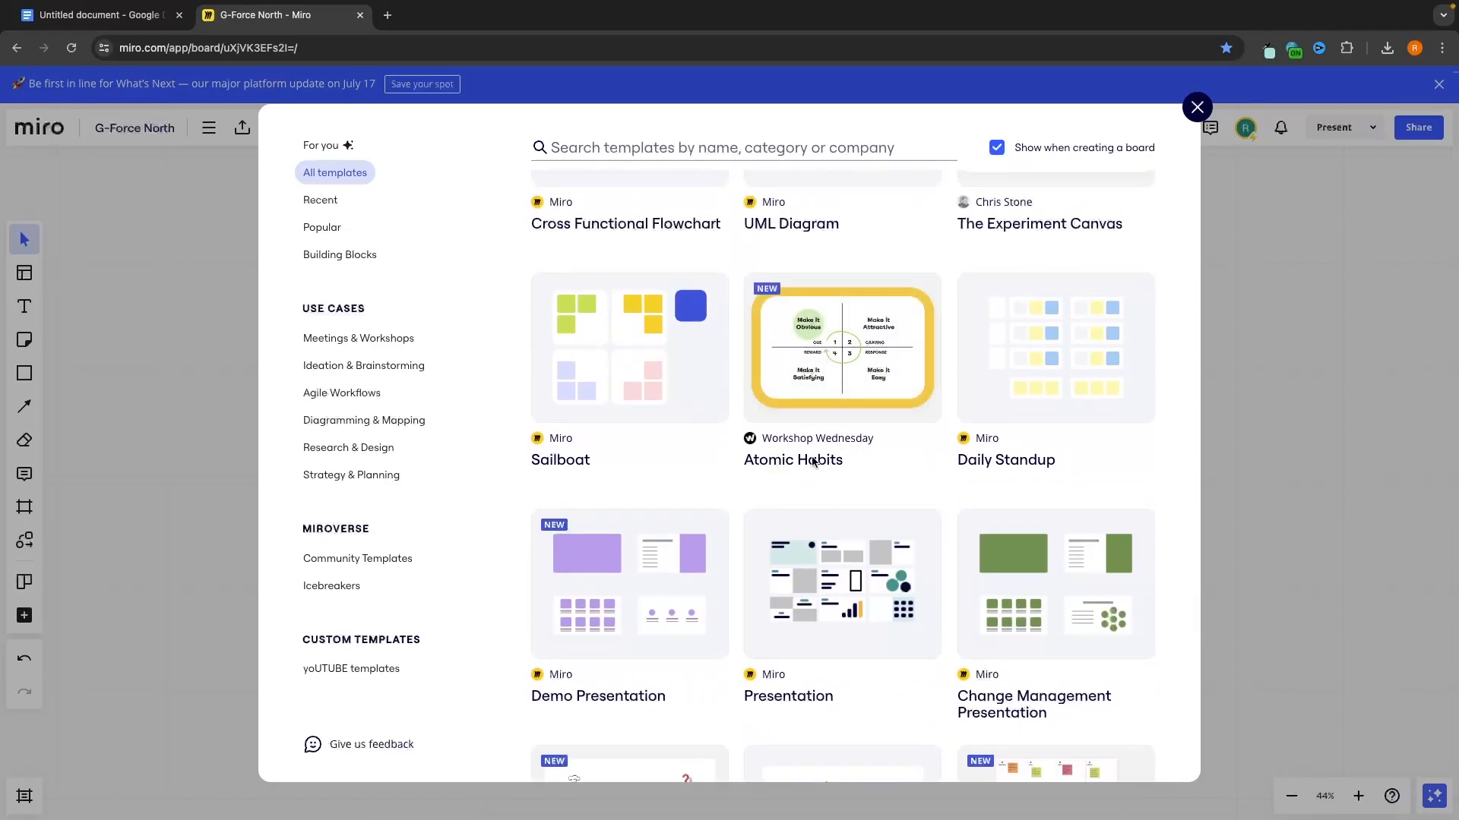
{"action": "scroll", "coordinate": [860, 463], "scroll_direction": "down", "scroll_amount": 3}
{"action": "mouse_move", "coordinate": [893, 535]}
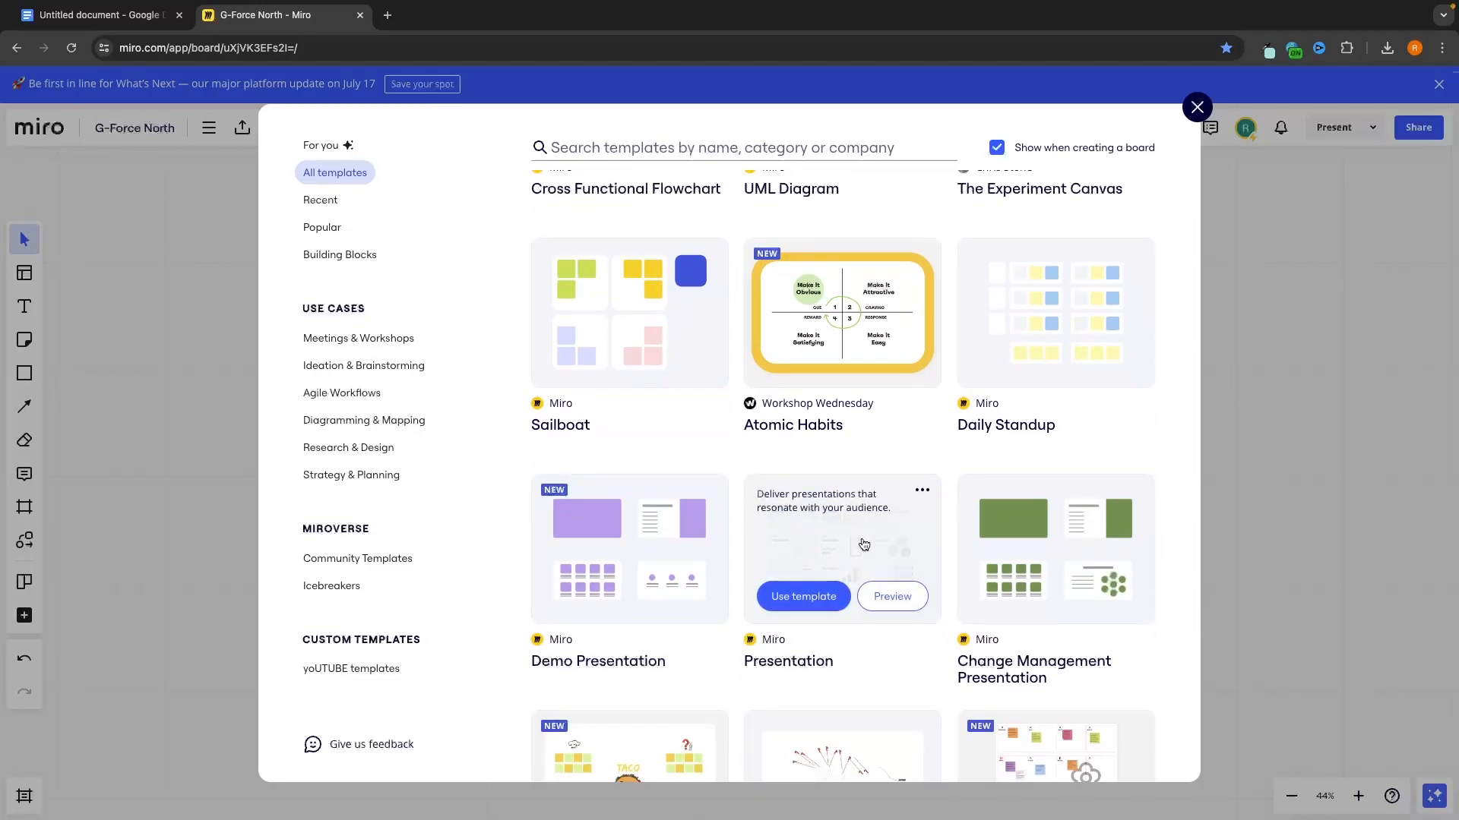
{"action": "scroll", "coordinate": [635, 427], "scroll_direction": "down", "scroll_amount": 5}
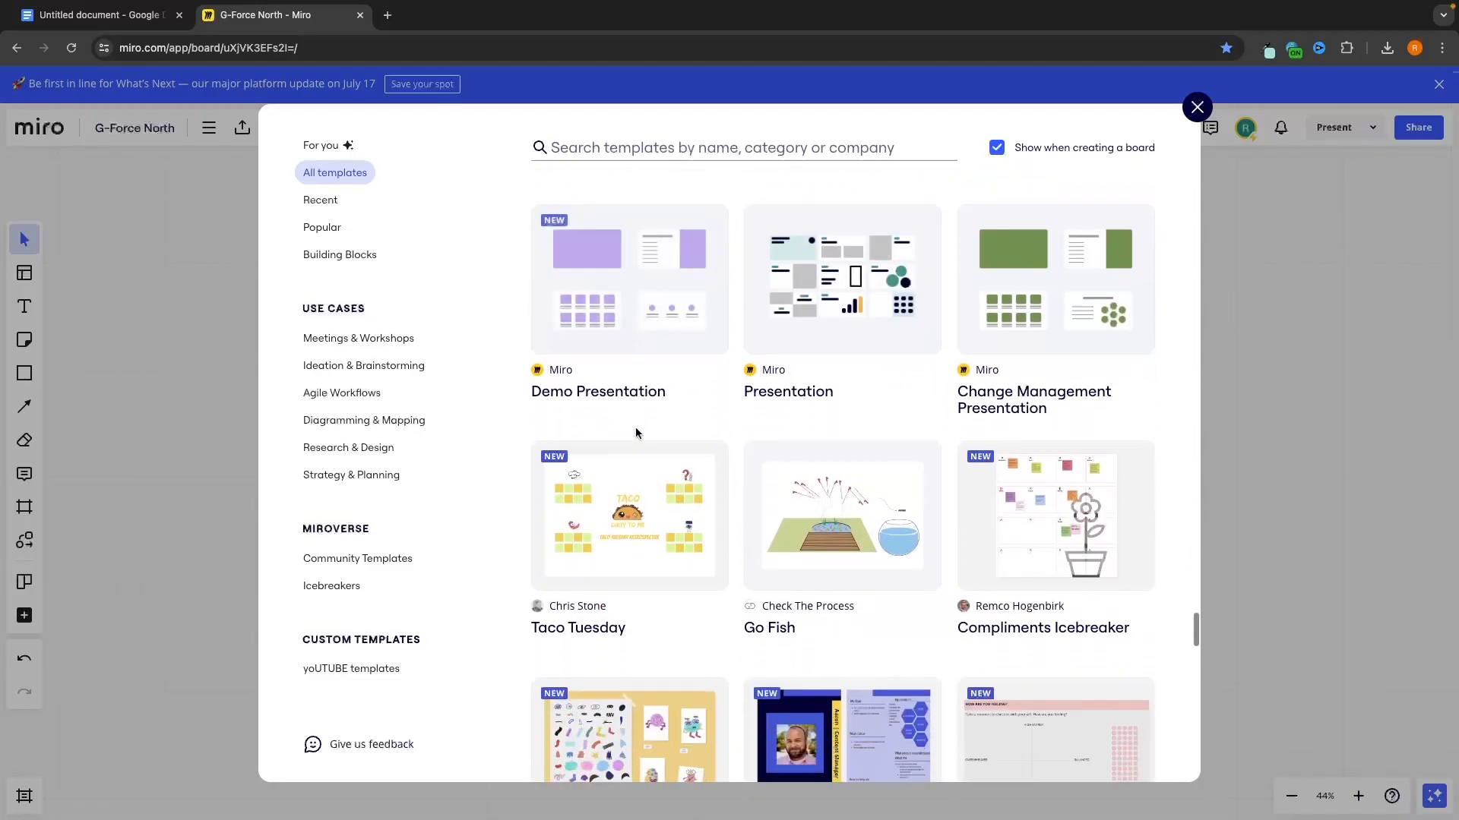
{"action": "scroll", "coordinate": [760, 456], "scroll_direction": "down", "scroll_amount": 10}
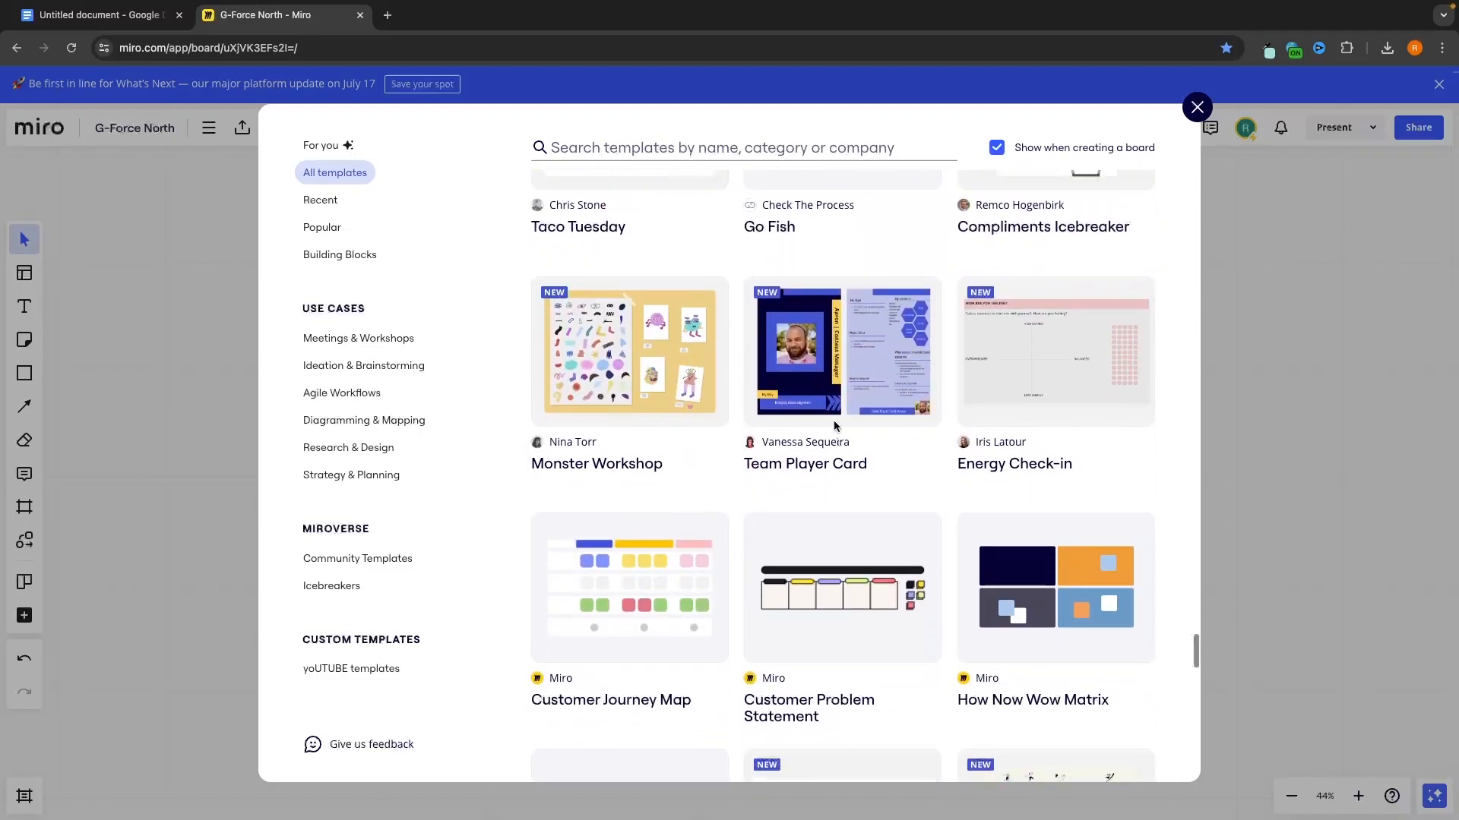
{"action": "scroll", "coordinate": [833, 421], "scroll_direction": "up", "scroll_amount": 15}
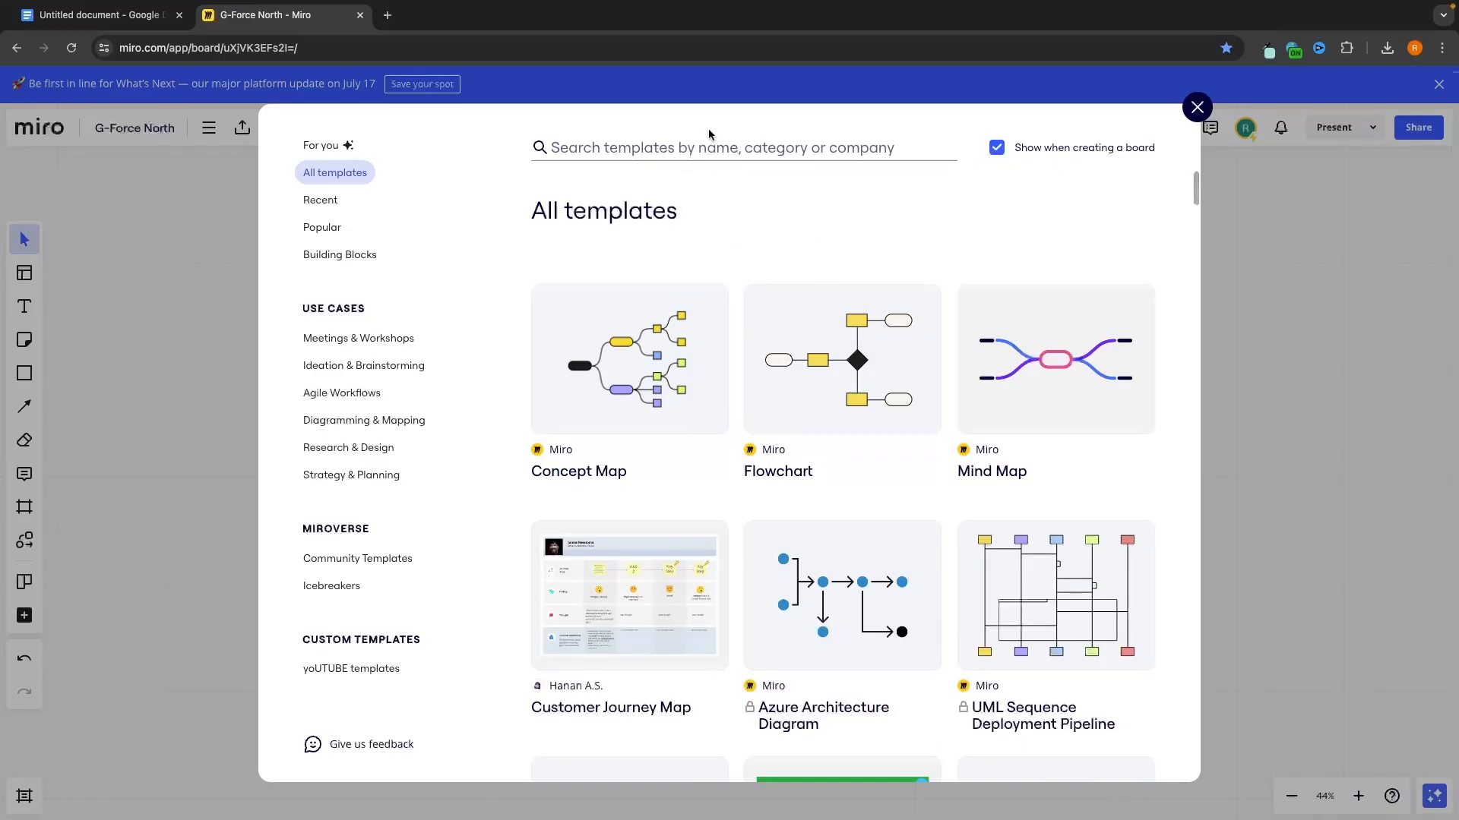
Step: Search the templates for "project manager", add the Project Tracking template to the board and deselect it
{"action": "left_click", "coordinate": [709, 146]}
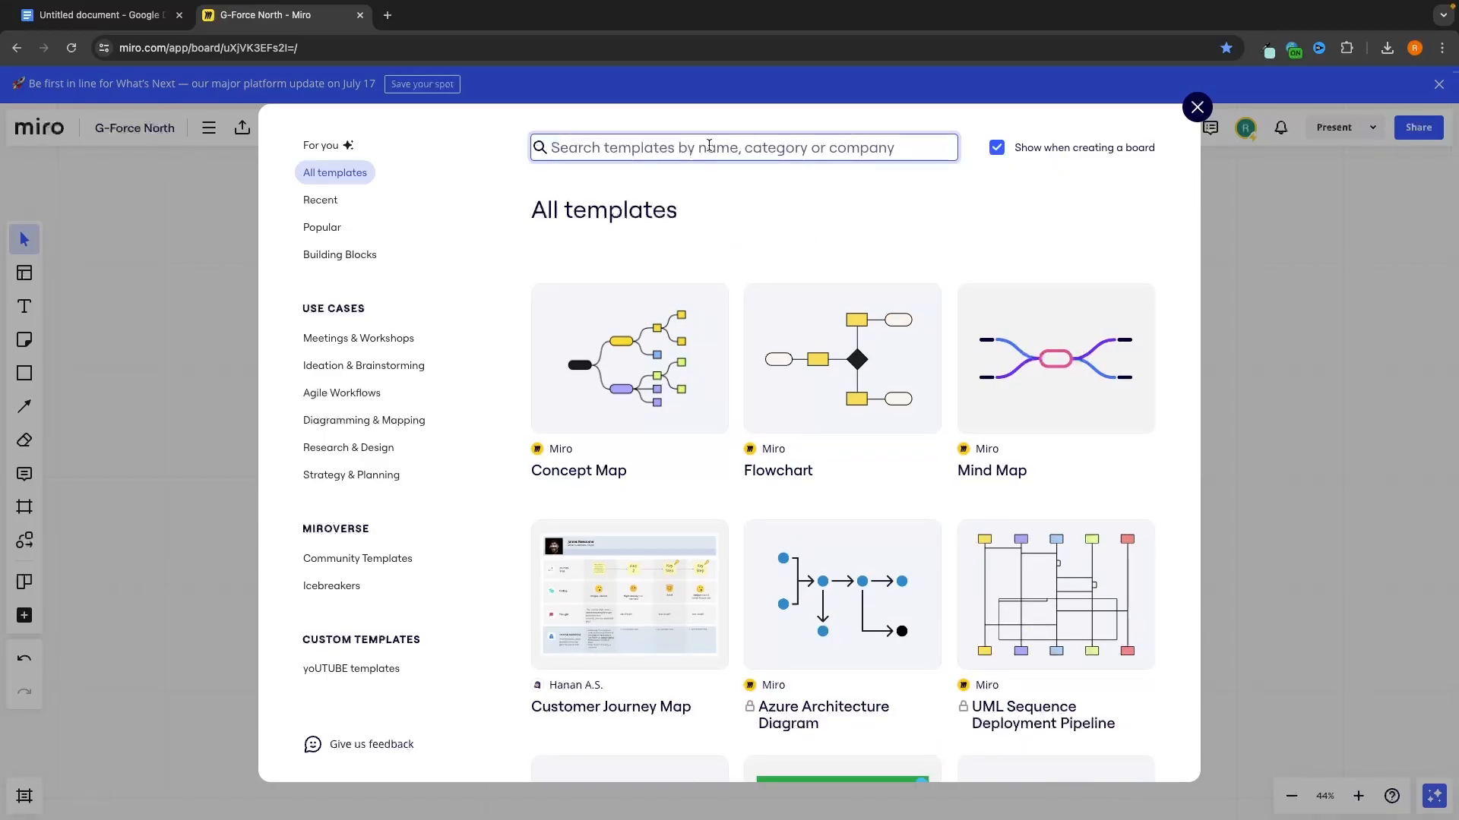
{"action": "type", "text": "proje"}
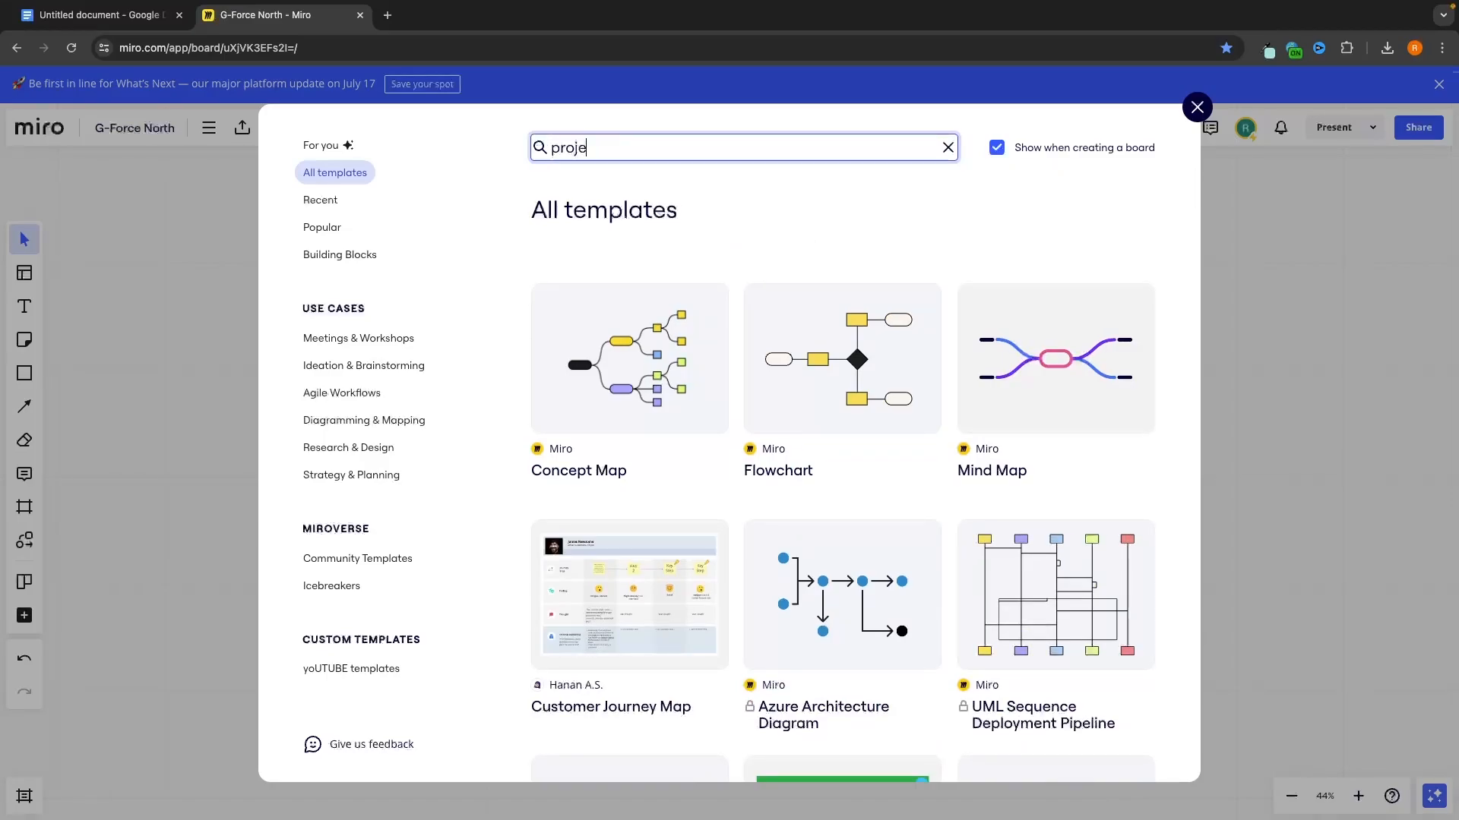
{"action": "type", "text": "ct manager"}
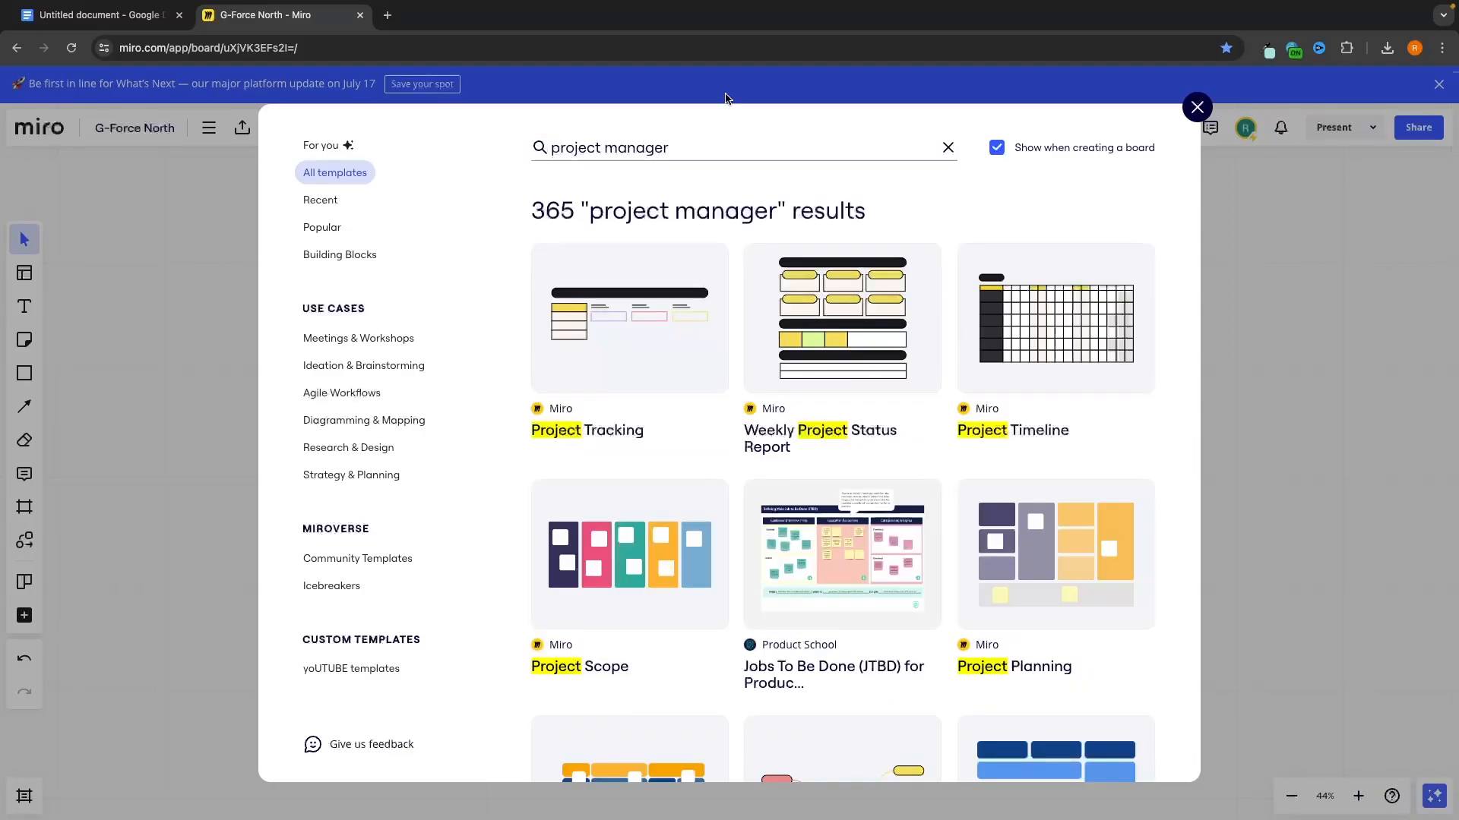
{"action": "mouse_move", "coordinate": [633, 304]}
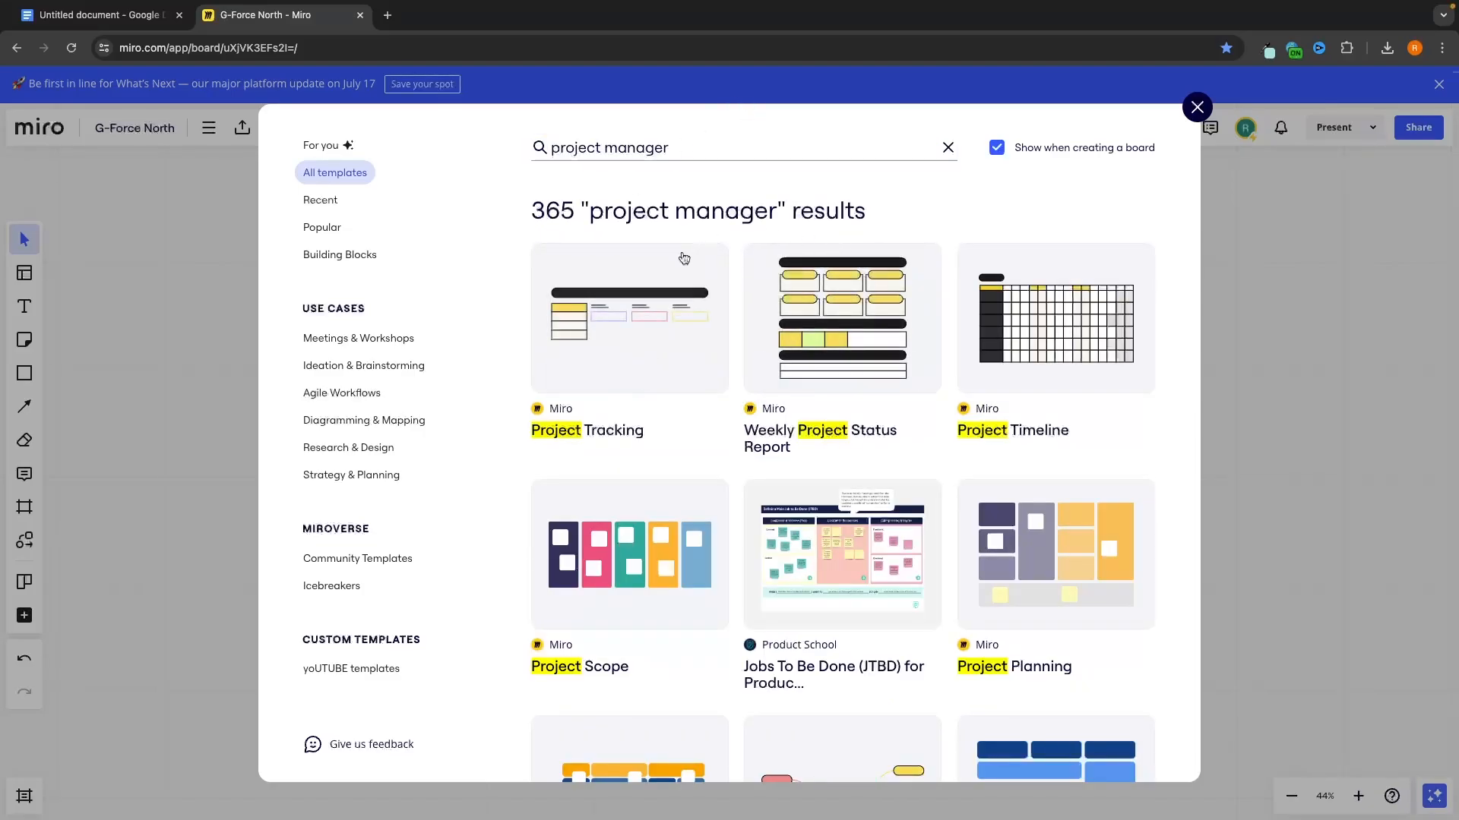
{"action": "left_click", "coordinate": [581, 370]}
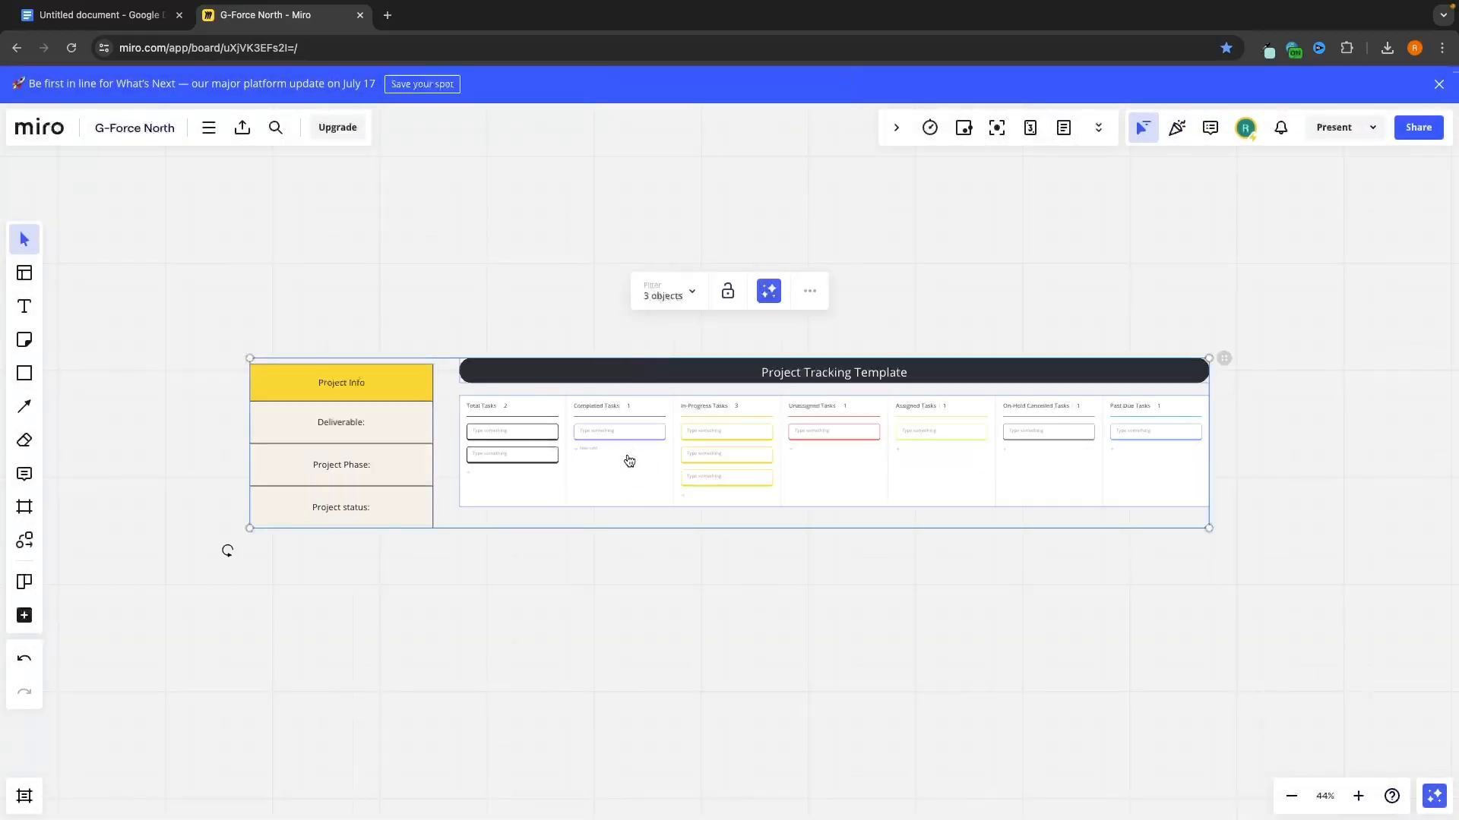
{"action": "left_click", "coordinate": [562, 551]}
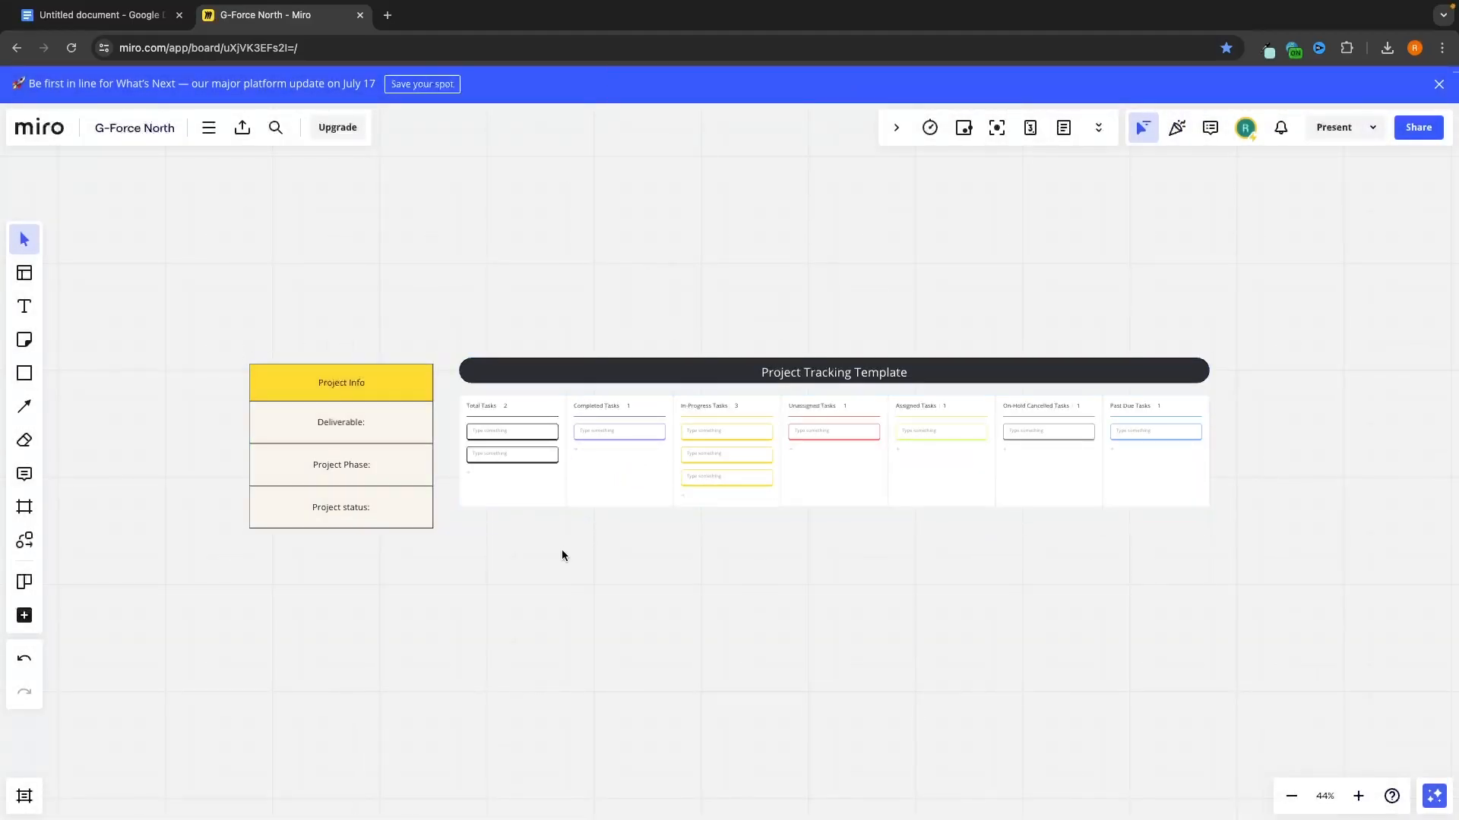
Step: Delete the tracking header, the task columns and the Project Info table to empty the board
{"action": "scroll", "coordinate": [636, 449], "scroll_direction": "up", "scroll_amount": 3}
{"action": "scroll", "coordinate": [636, 449], "scroll_direction": "down", "scroll_amount": 1}
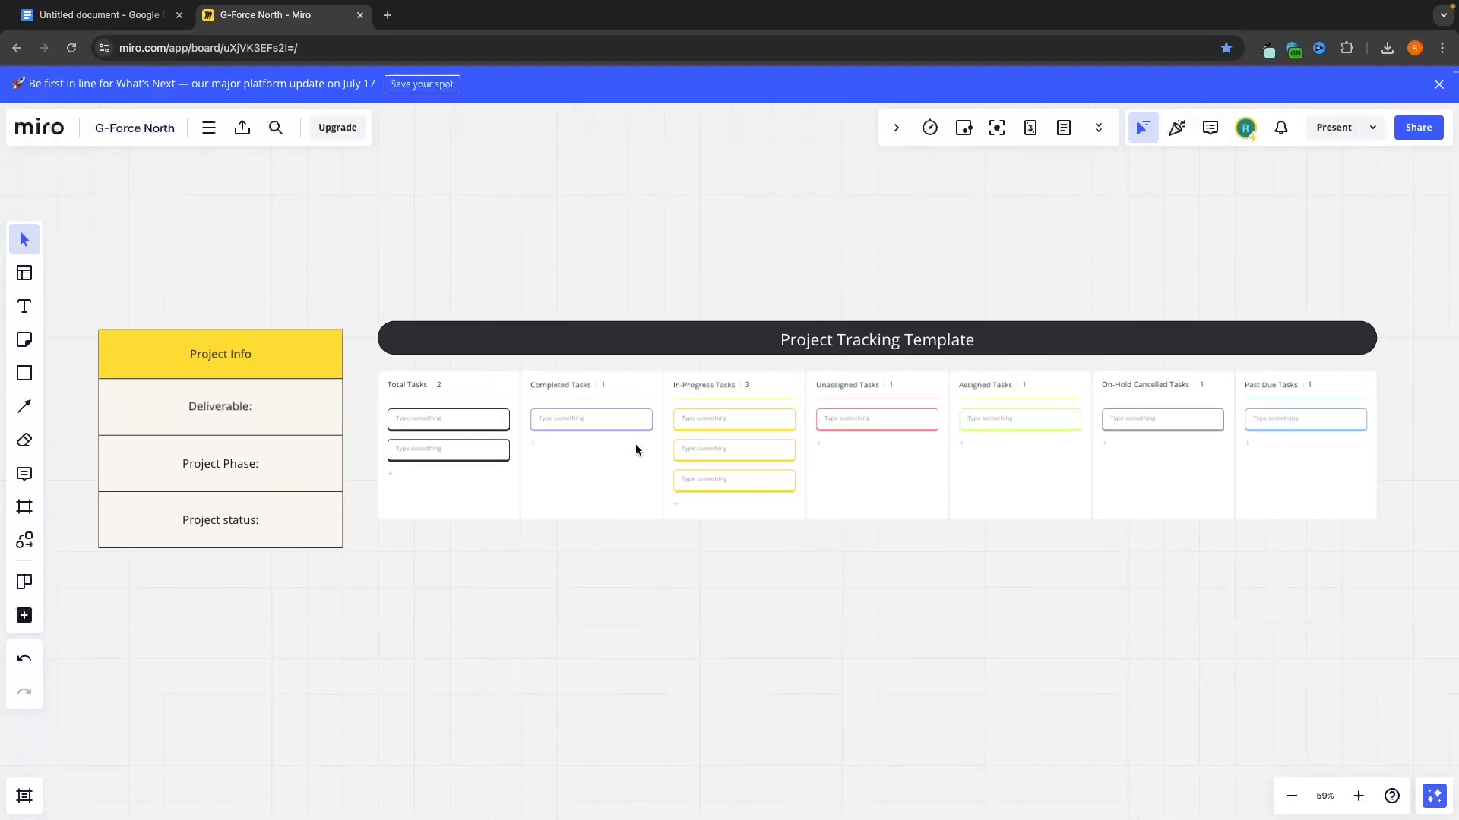
{"action": "left_click", "coordinate": [316, 401]}
{"action": "left_click_drag", "start_coordinate": [98, 608], "coordinate": [1044, 293]}
{"action": "key", "text": "Delete"}
{"action": "left_click_drag", "start_coordinate": [176, 196], "coordinate": [322, 576]}
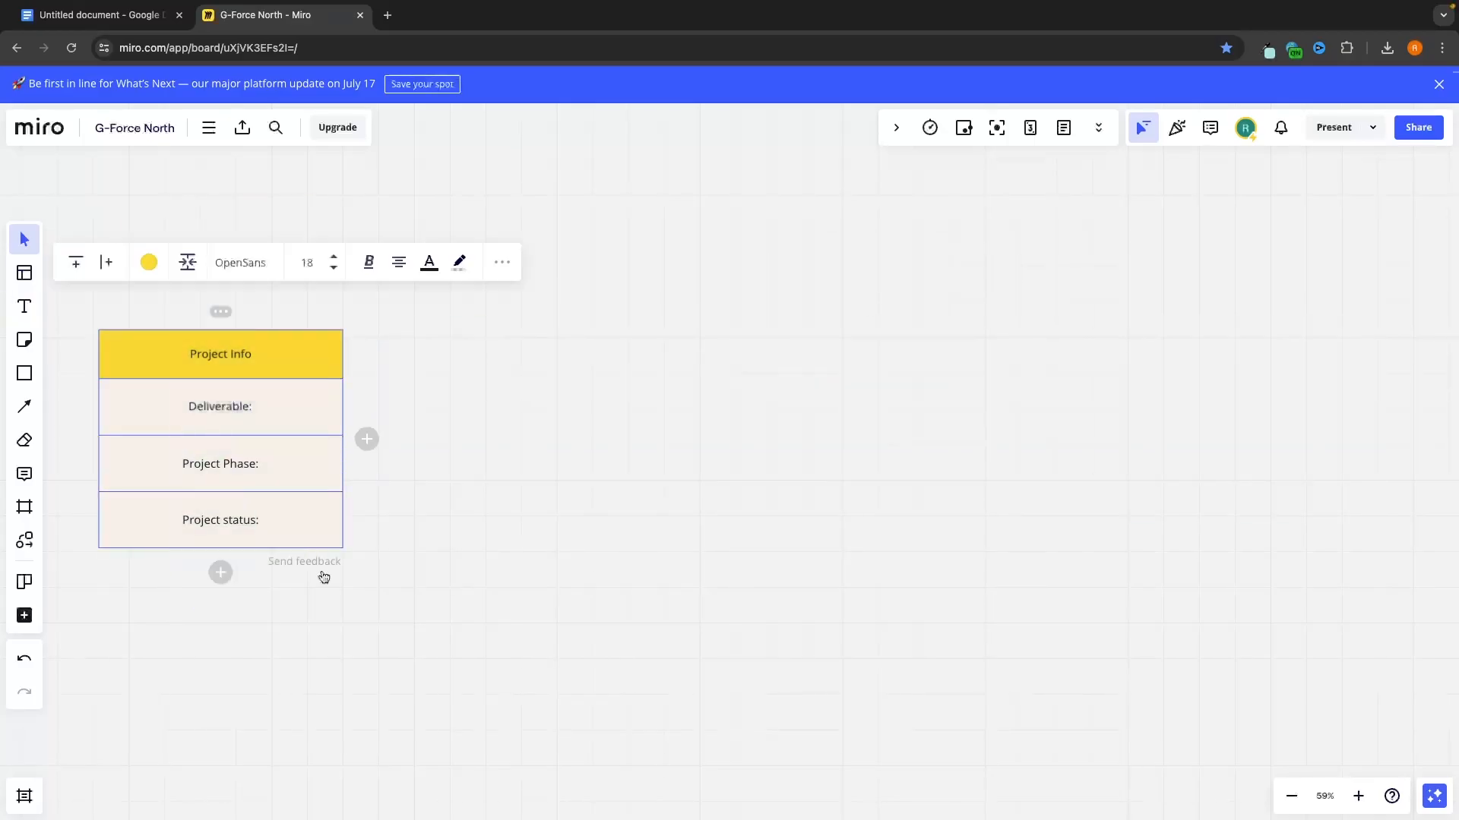
{"action": "key", "text": "Delete"}
{"action": "key", "text": "Delete"}
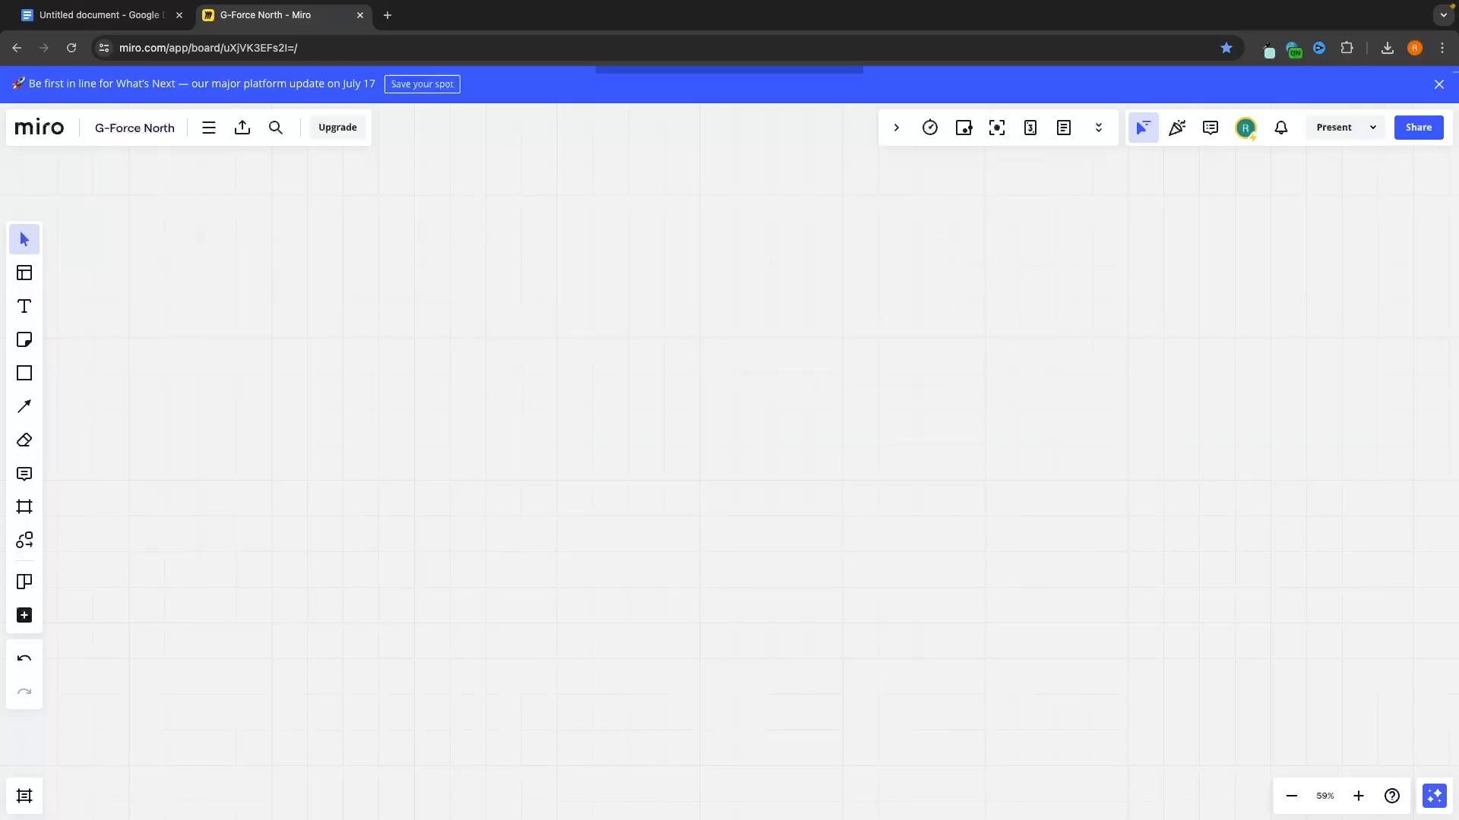
Step: Search the template library for "mindmap" and look through the matching templates
{"action": "left_click", "coordinate": [23, 273]}
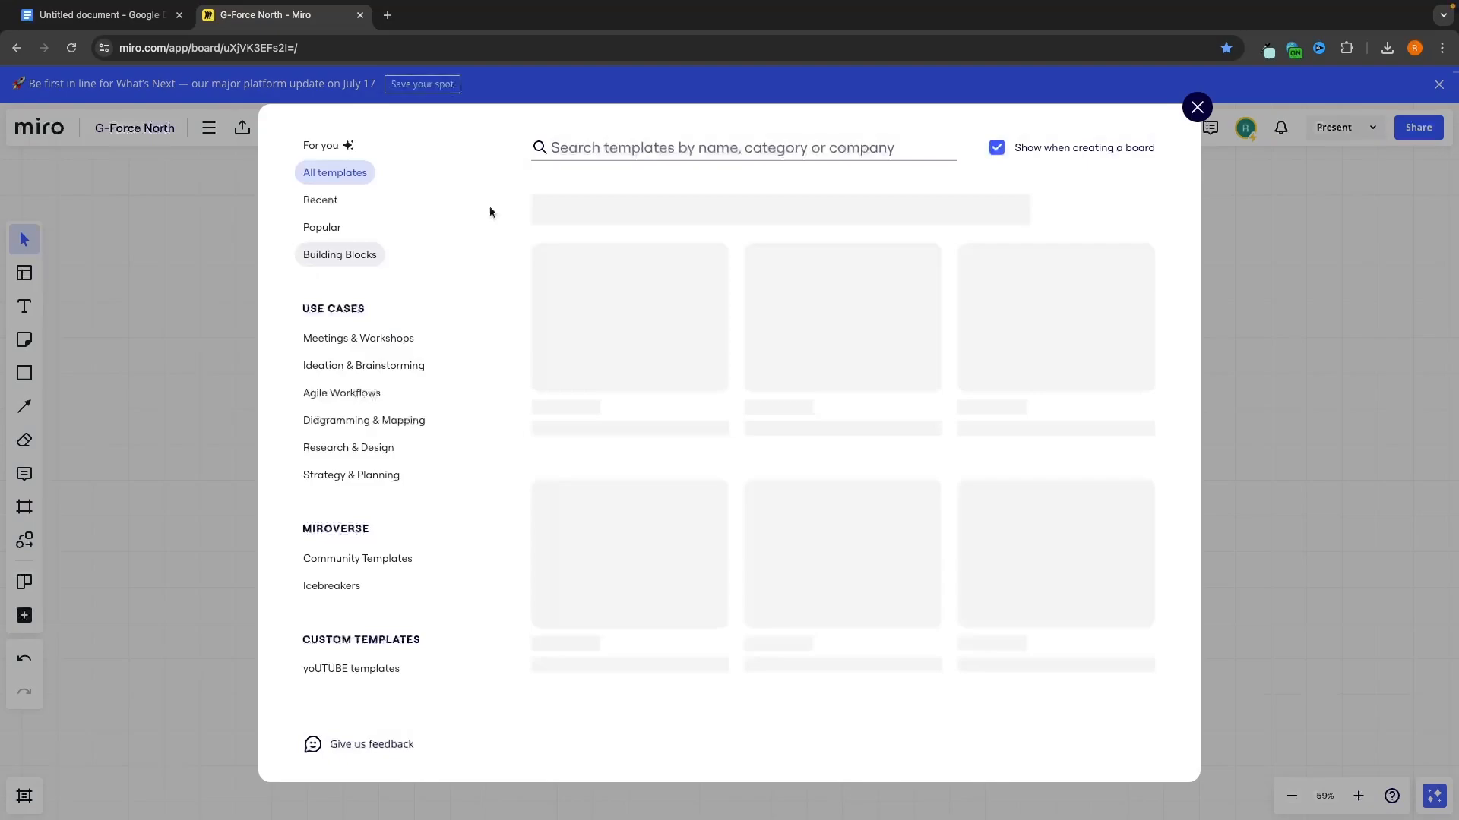
{"action": "left_click", "coordinate": [730, 144]}
{"action": "type", "text": "mindm"}
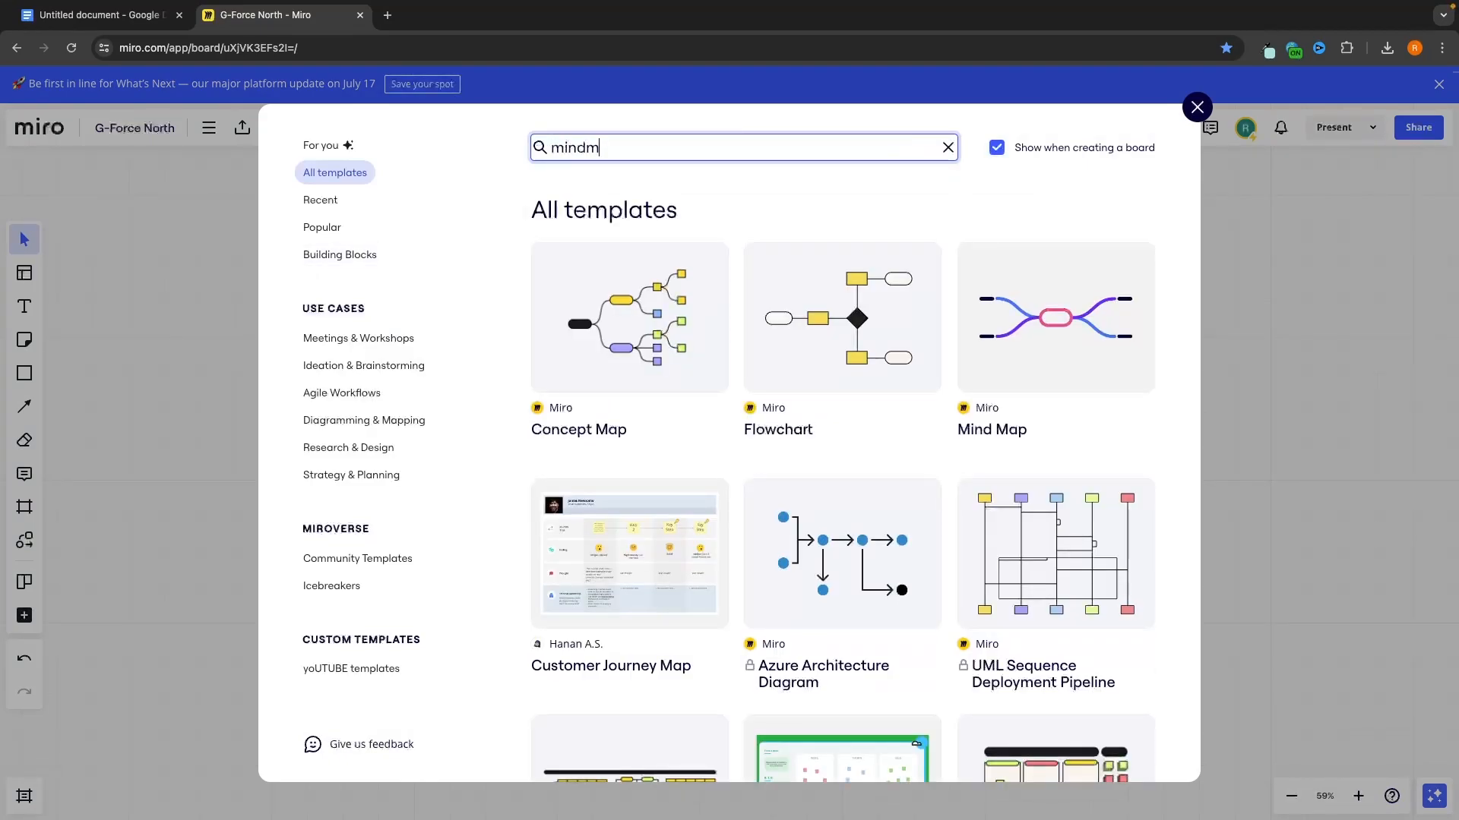
{"action": "type", "text": "ap"}
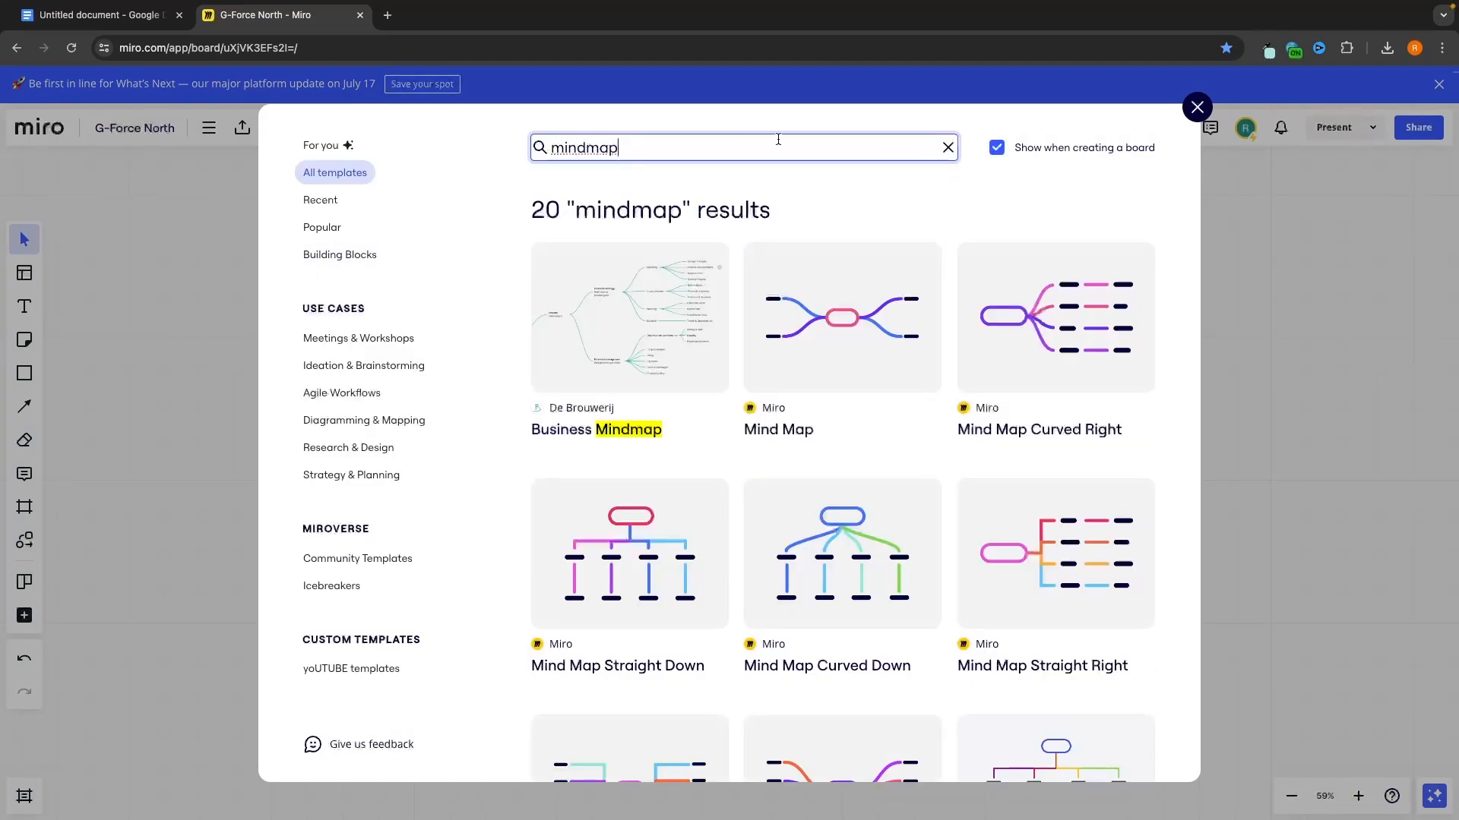
{"action": "scroll", "coordinate": [859, 430], "scroll_direction": "down", "scroll_amount": 13}
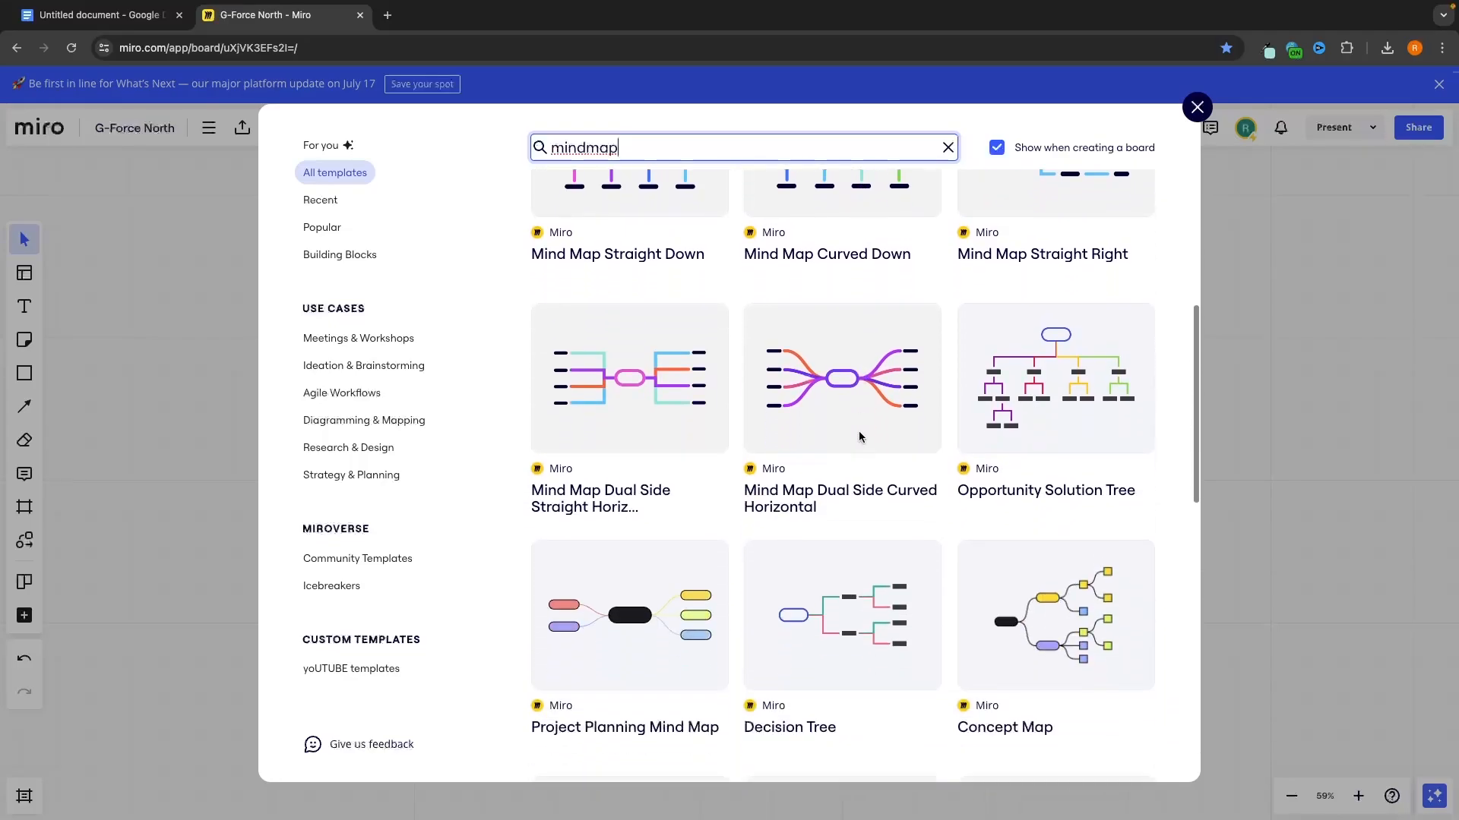
{"action": "scroll", "coordinate": [859, 433], "scroll_direction": "down", "scroll_amount": 3}
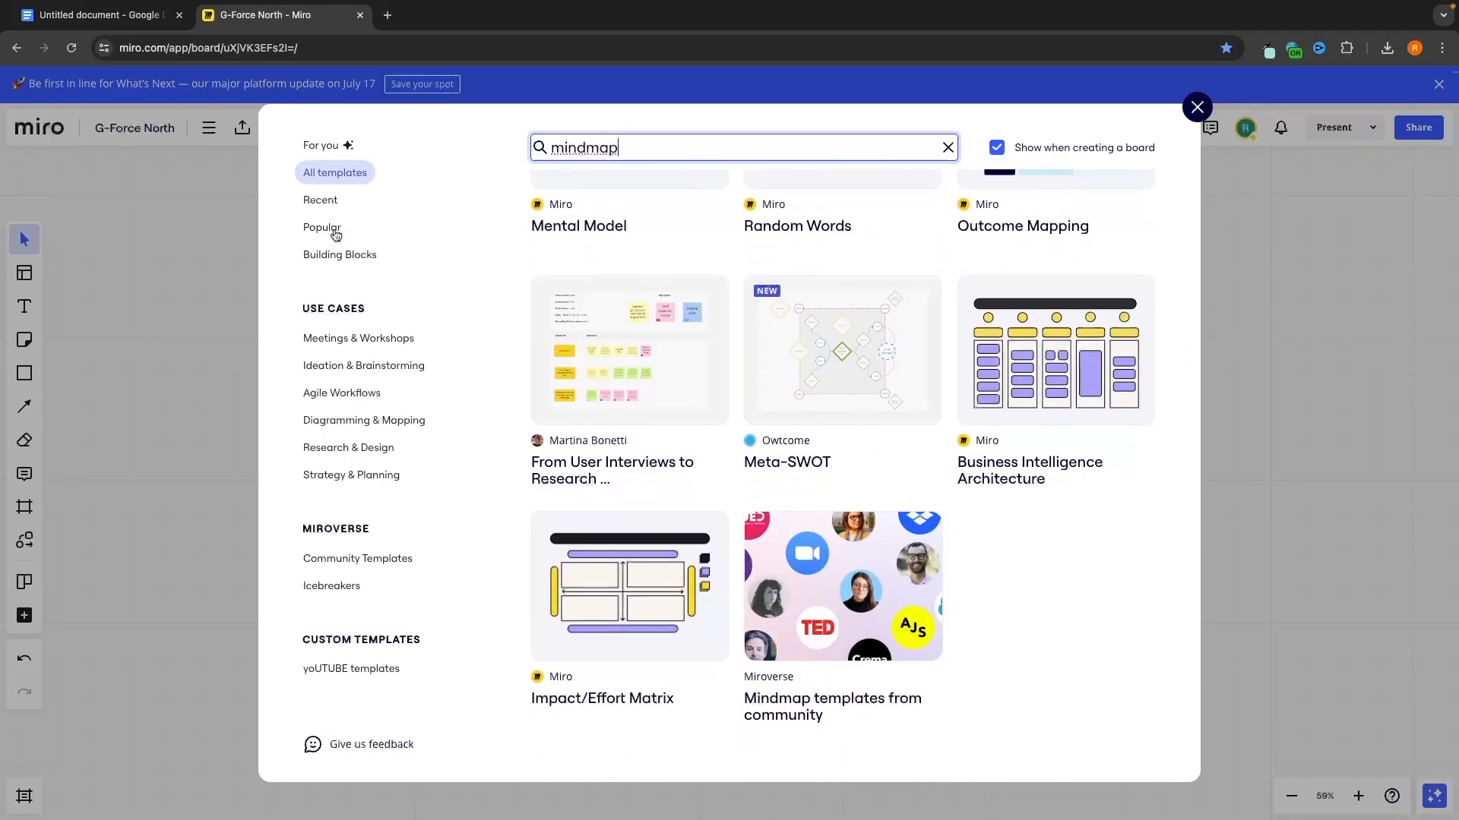
Step: Examine the templates in the Meetings & Workshops use case
{"action": "left_click", "coordinate": [303, 310]}
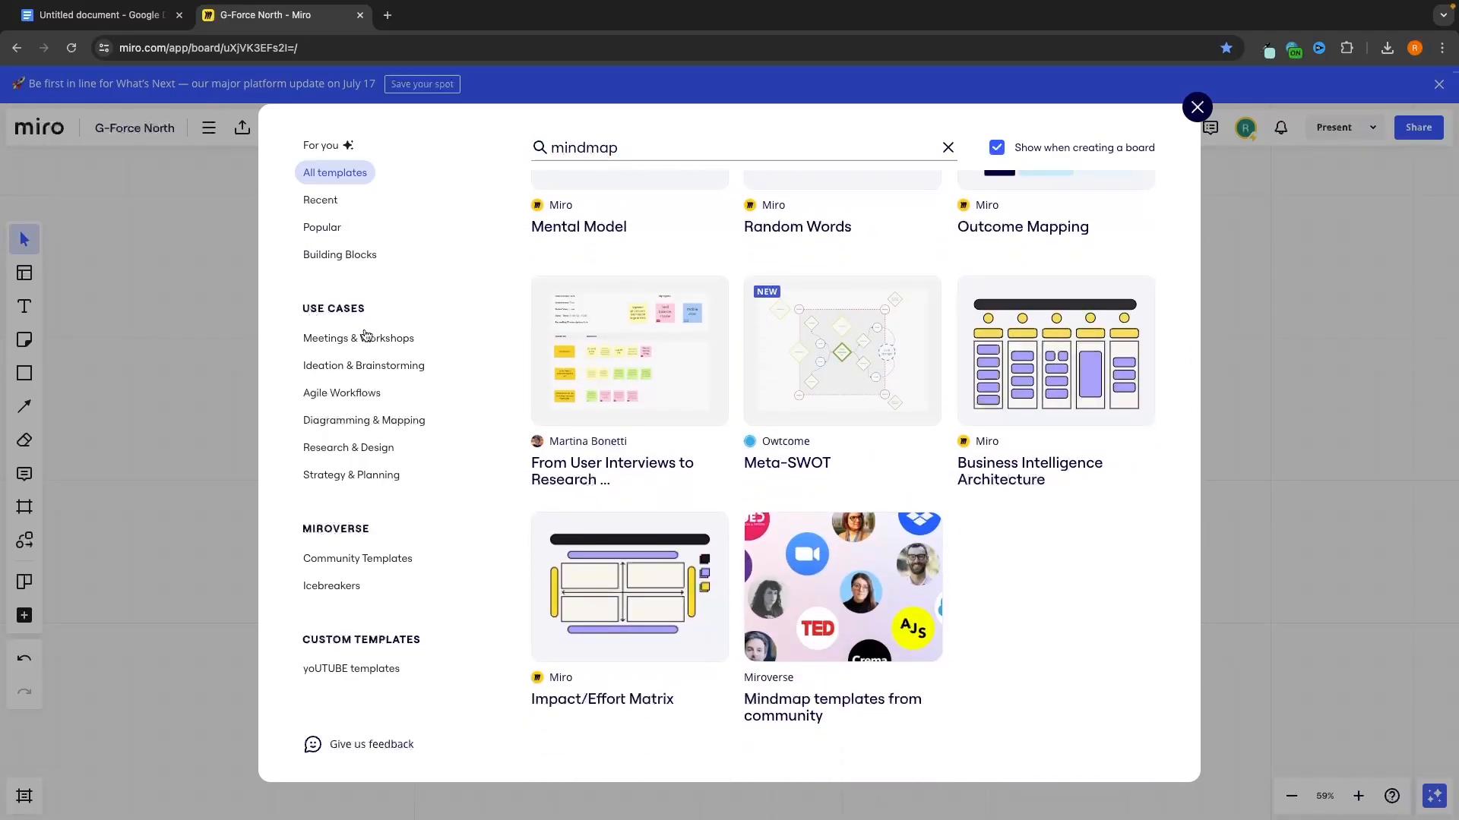
{"action": "left_click", "coordinate": [364, 338]}
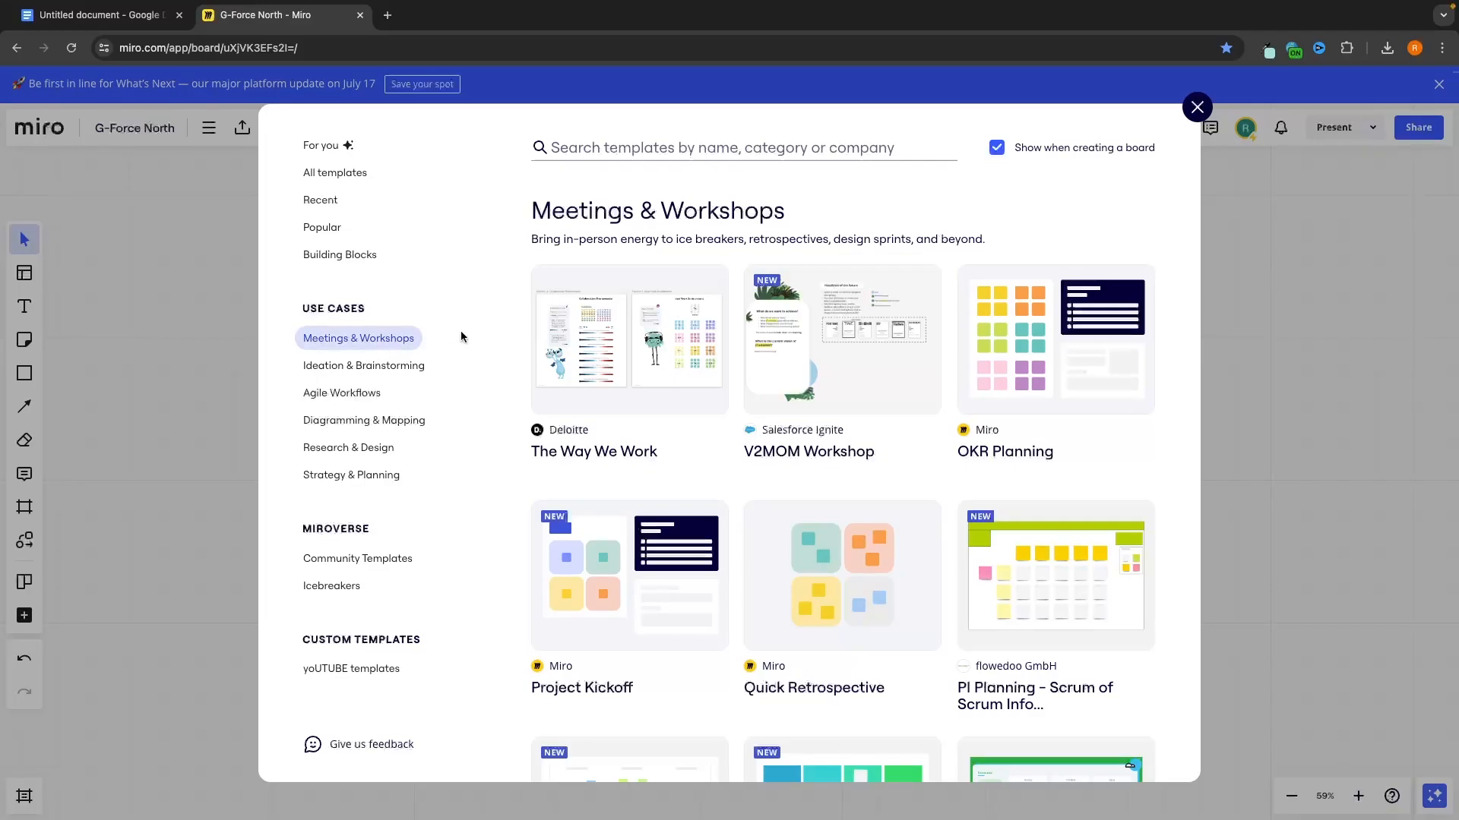
{"action": "scroll", "coordinate": [1109, 351], "scroll_direction": "down", "scroll_amount": 3}
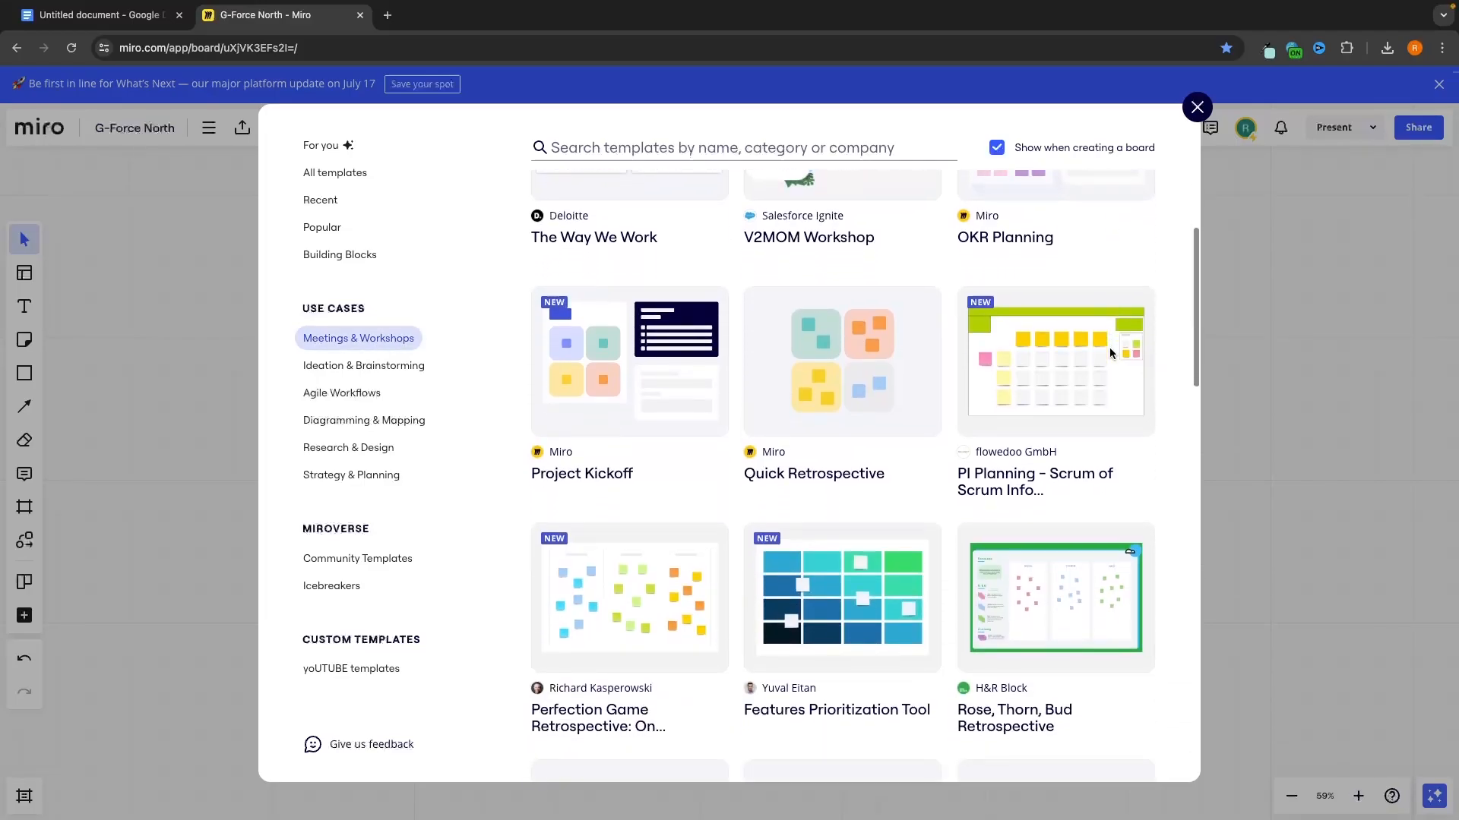
{"action": "scroll", "coordinate": [1110, 348], "scroll_direction": "down", "scroll_amount": 1}
{"action": "scroll", "coordinate": [695, 343], "scroll_direction": "down", "scroll_amount": 3}
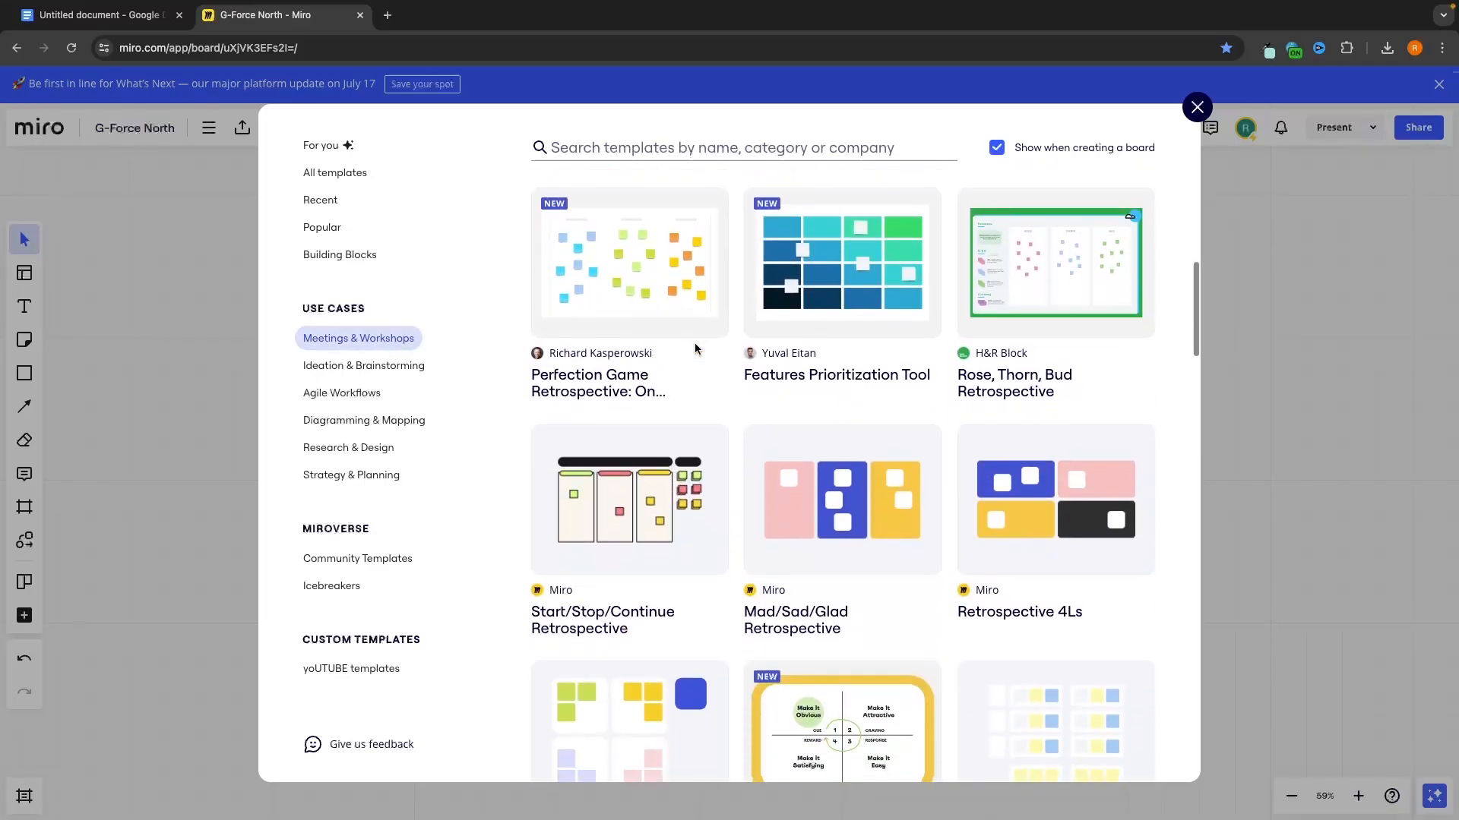
{"action": "scroll", "coordinate": [694, 344], "scroll_direction": "down", "scroll_amount": 2}
{"action": "scroll", "coordinate": [600, 385], "scroll_direction": "down", "scroll_amount": 3}
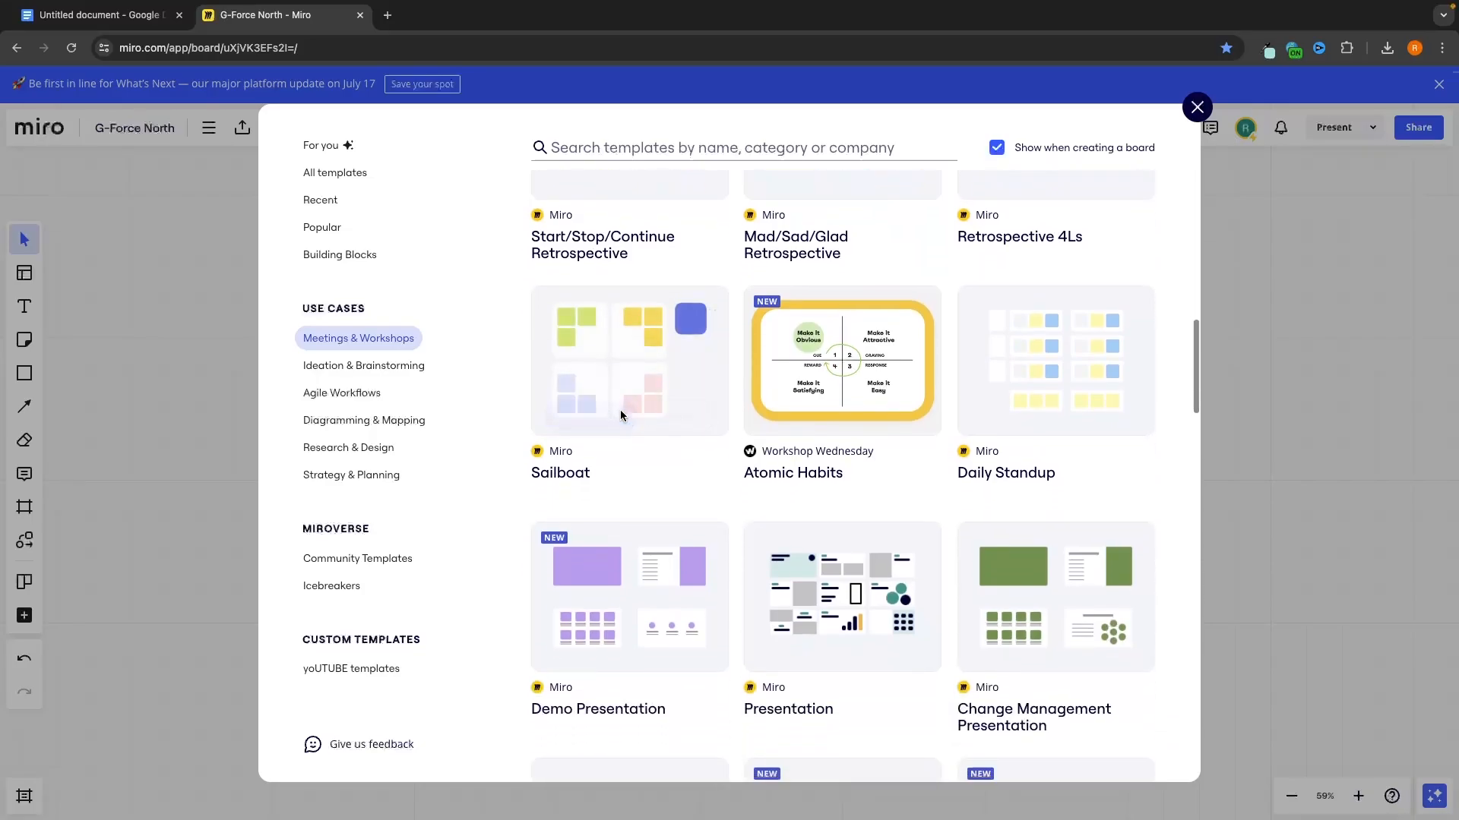
{"action": "scroll", "coordinate": [620, 410], "scroll_direction": "down", "scroll_amount": 2}
Step: Examine the templates in the Ideation & Brainstorming use case
{"action": "left_click", "coordinate": [358, 366]}
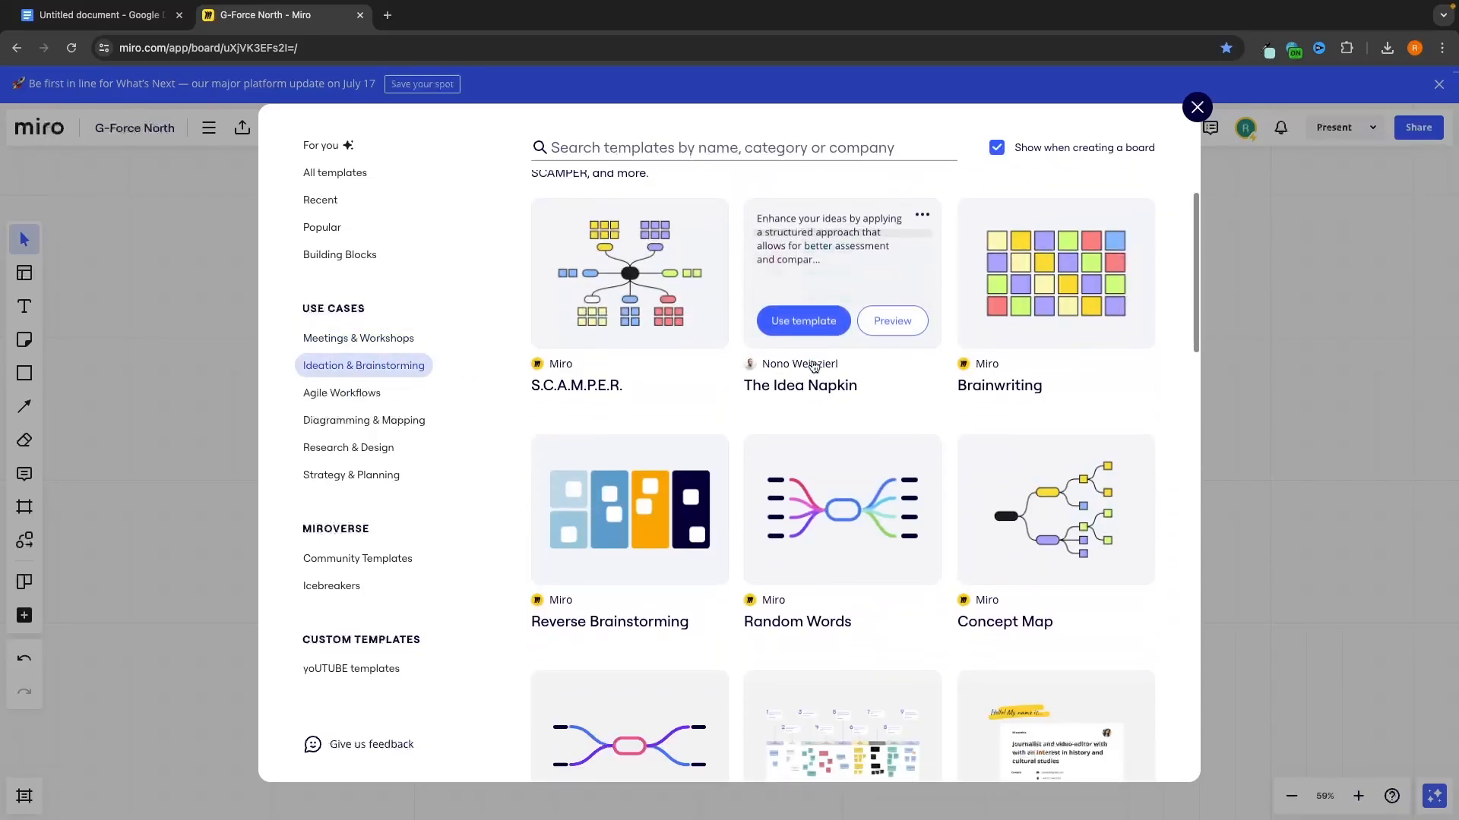
{"action": "scroll", "coordinate": [813, 366], "scroll_direction": "down", "scroll_amount": 16}
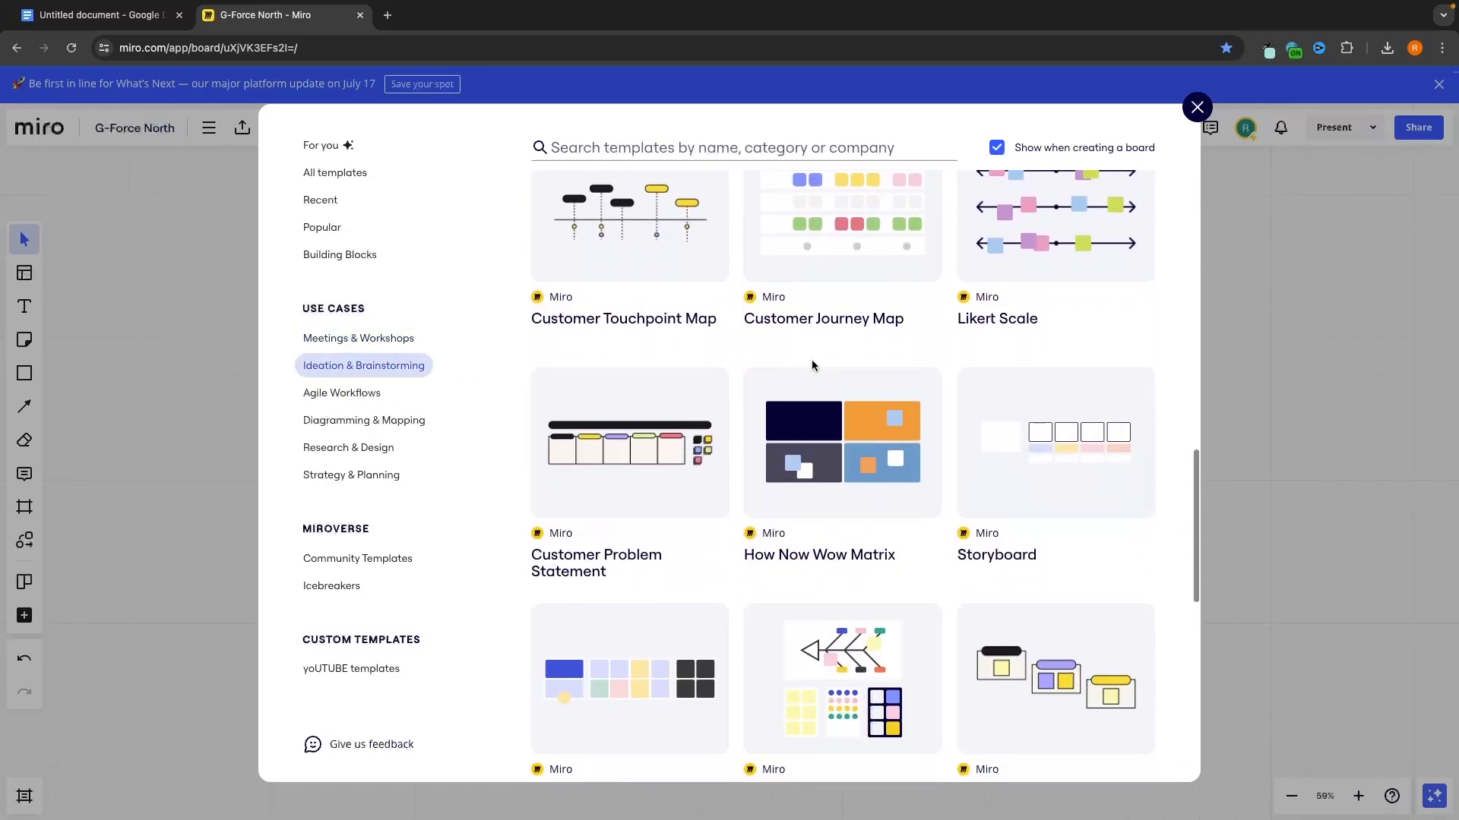
{"action": "scroll", "coordinate": [812, 365], "scroll_direction": "down", "scroll_amount": 4}
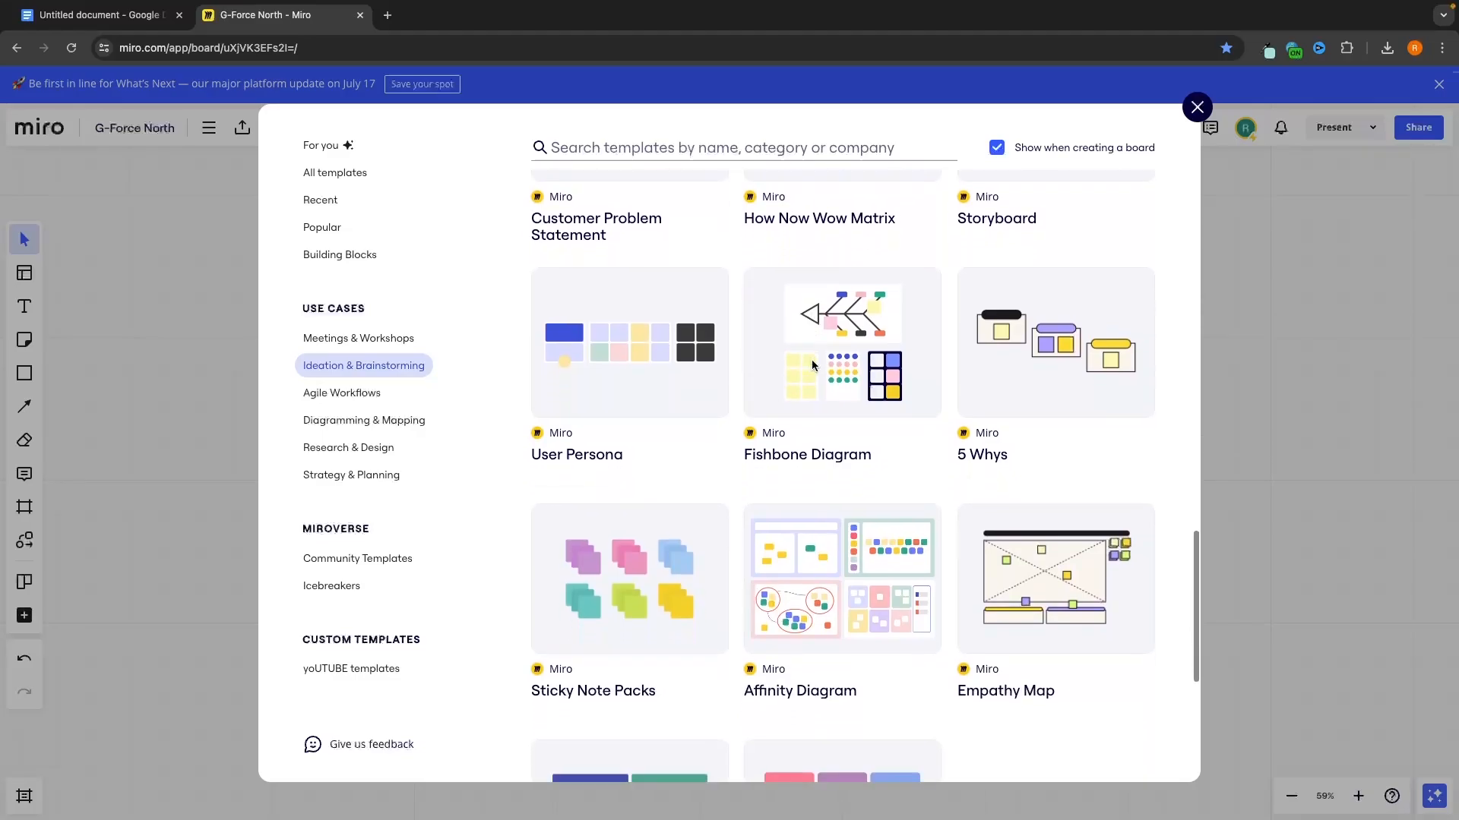
{"action": "scroll", "coordinate": [812, 359], "scroll_direction": "up", "scroll_amount": 3}
{"action": "scroll", "coordinate": [811, 359], "scroll_direction": "down", "scroll_amount": 3}
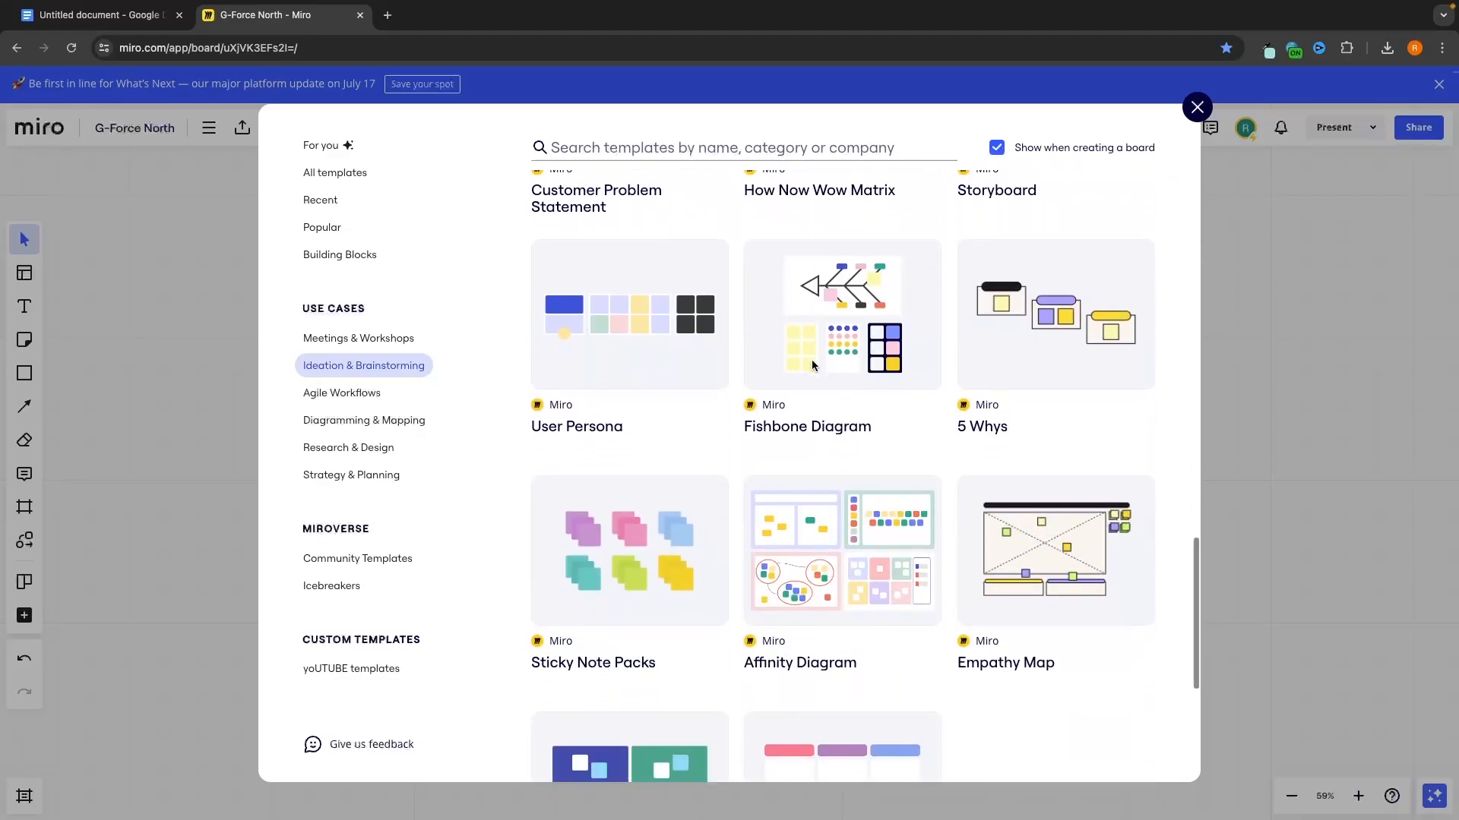
Step: View Miroverse's Community Templates, revisit the Meetings & Workshops templates and return to the Community Templates
{"action": "left_click", "coordinate": [368, 560]}
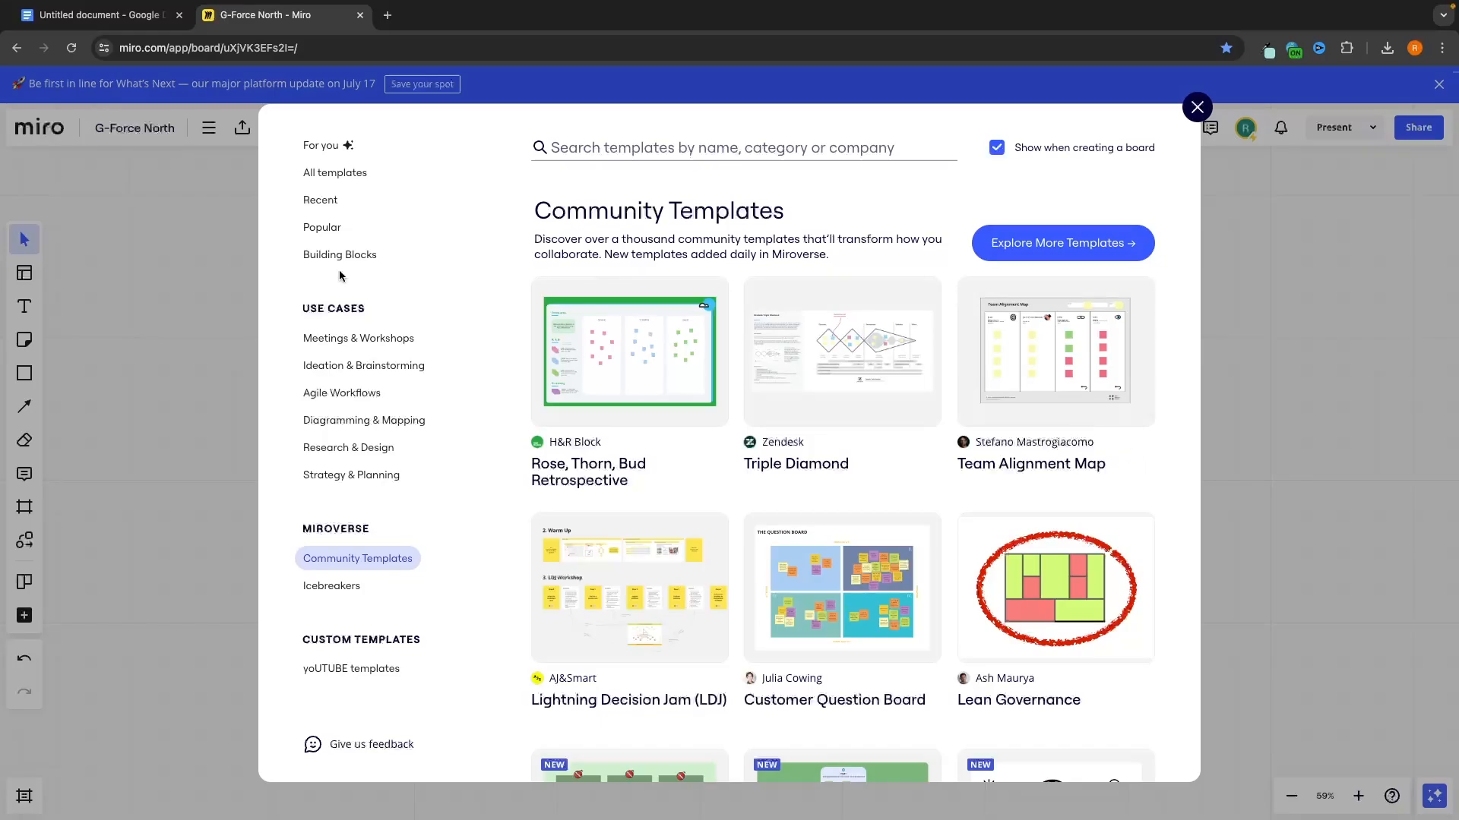
{"action": "left_click", "coordinate": [357, 338]}
{"action": "scroll", "coordinate": [986, 320], "scroll_direction": "down", "scroll_amount": 3}
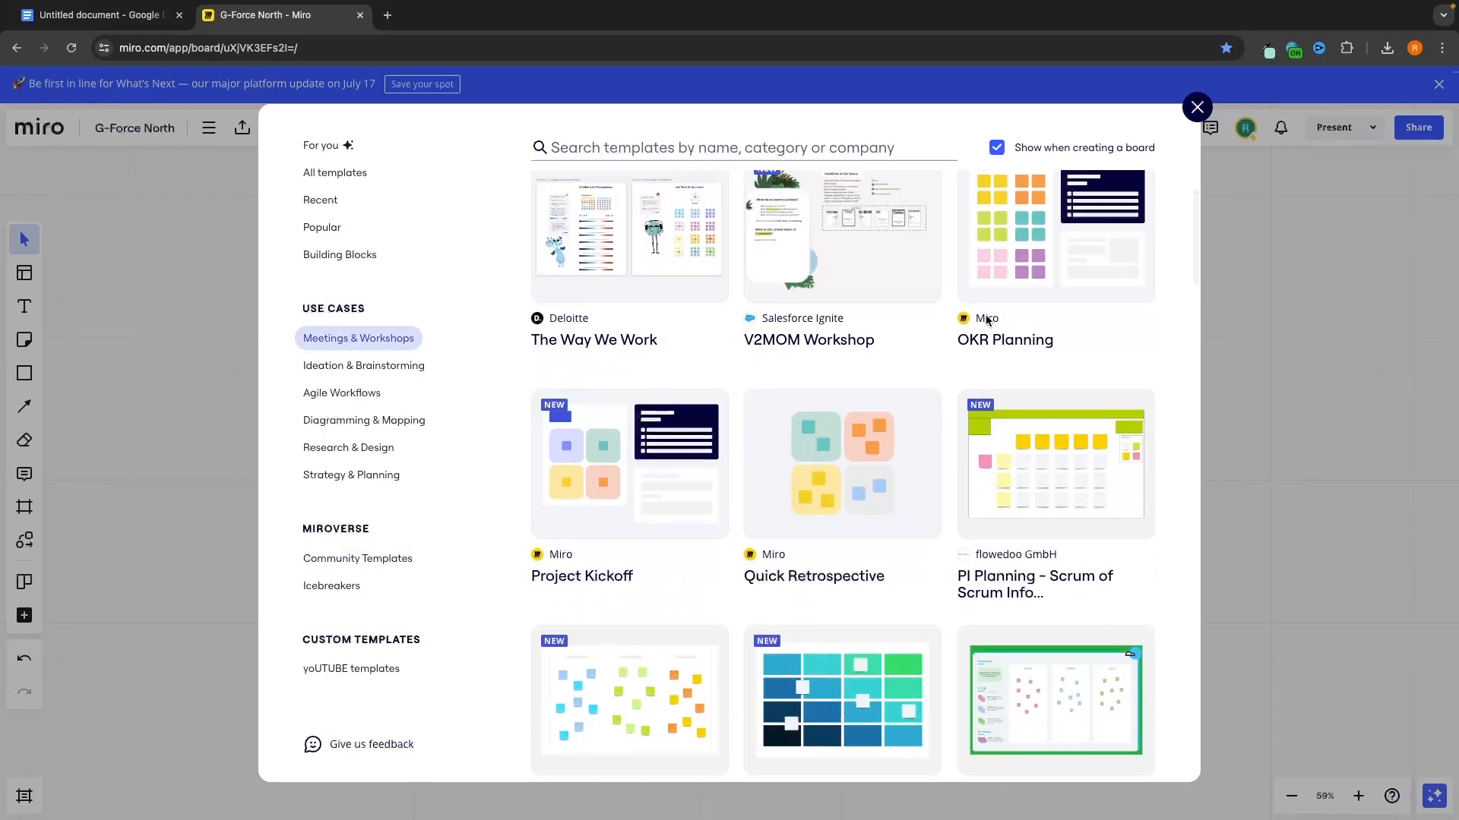
{"action": "left_click", "coordinate": [394, 566]}
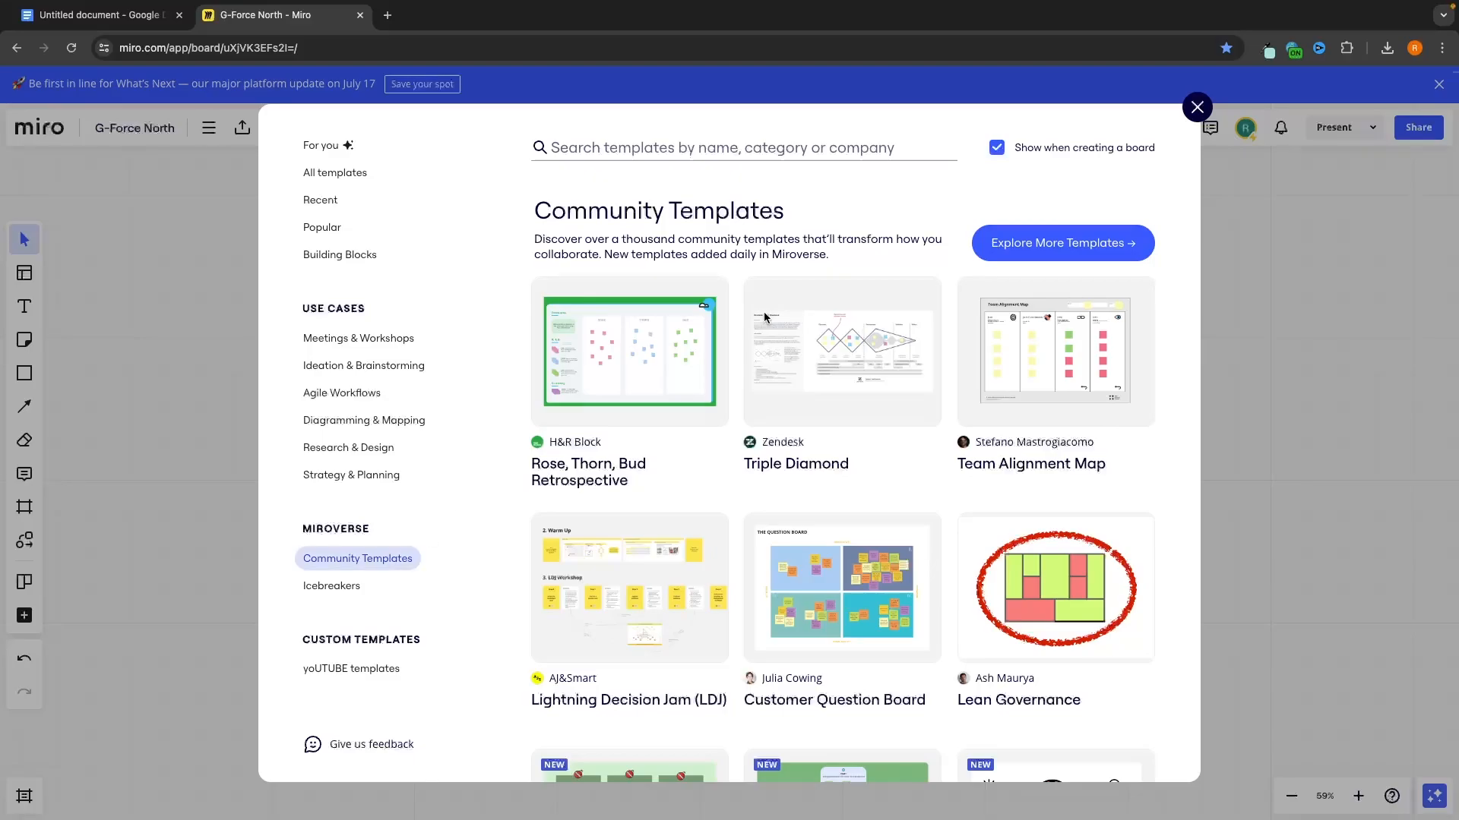
Step: Browse further through the Community Templates, and revisit the Ideation & Brainstorming and Meetings & Workshops templates
{"action": "scroll", "coordinate": [796, 289], "scroll_direction": "down", "scroll_amount": 10}
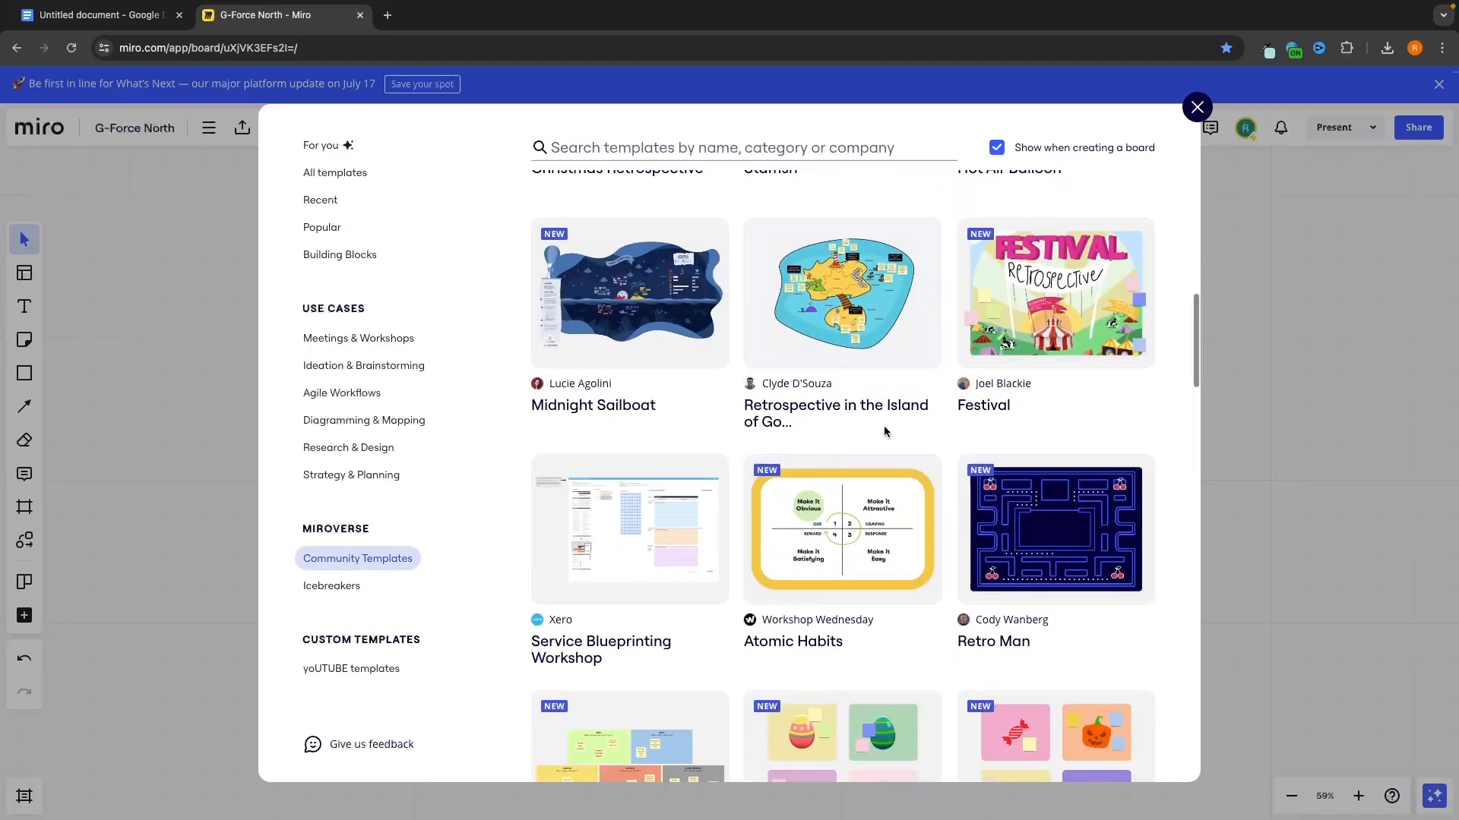
{"action": "left_click", "coordinate": [364, 365]}
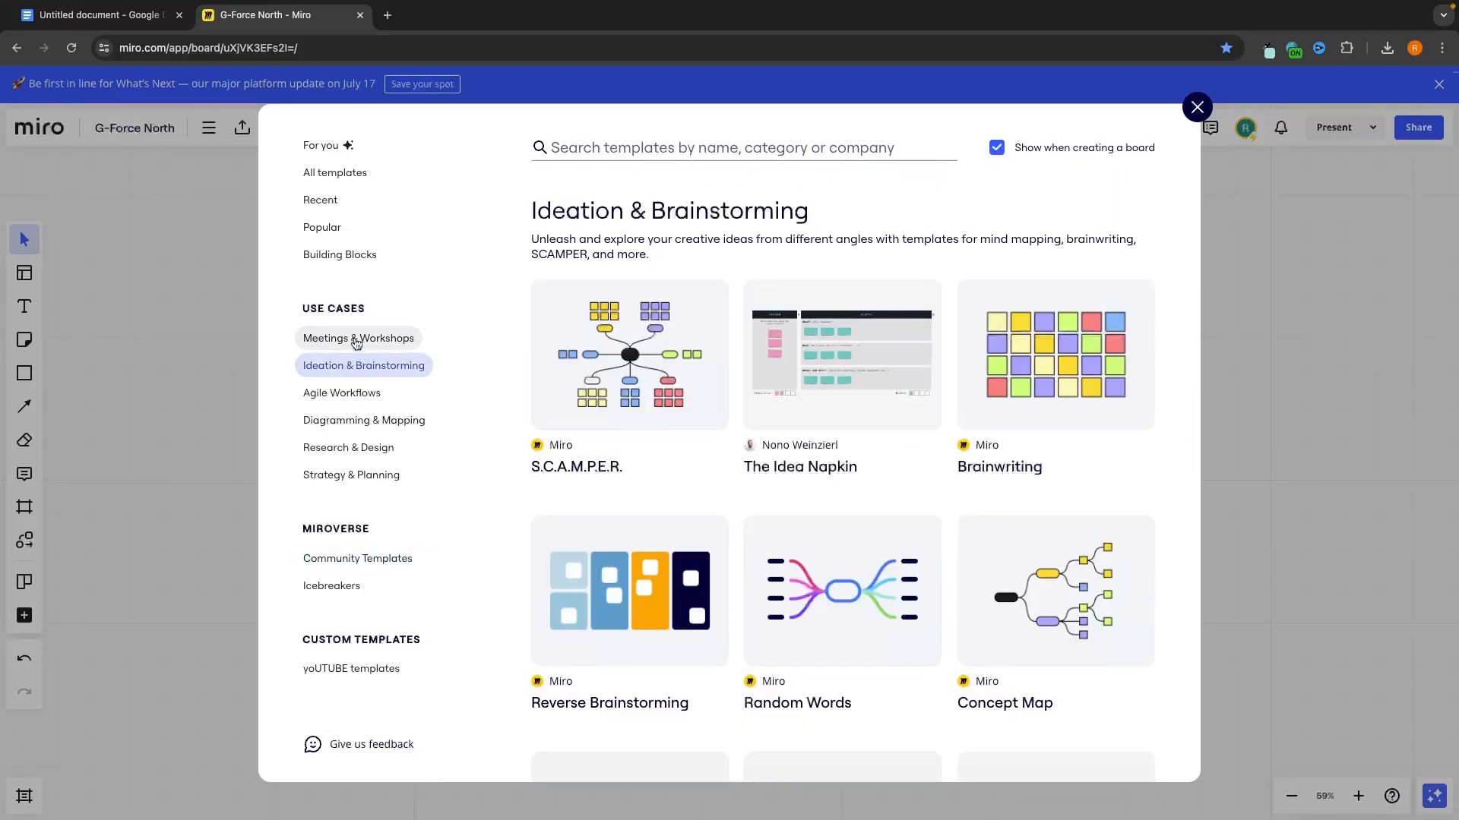
{"action": "left_click", "coordinate": [358, 338]}
{"action": "mouse_move", "coordinate": [595, 349]}
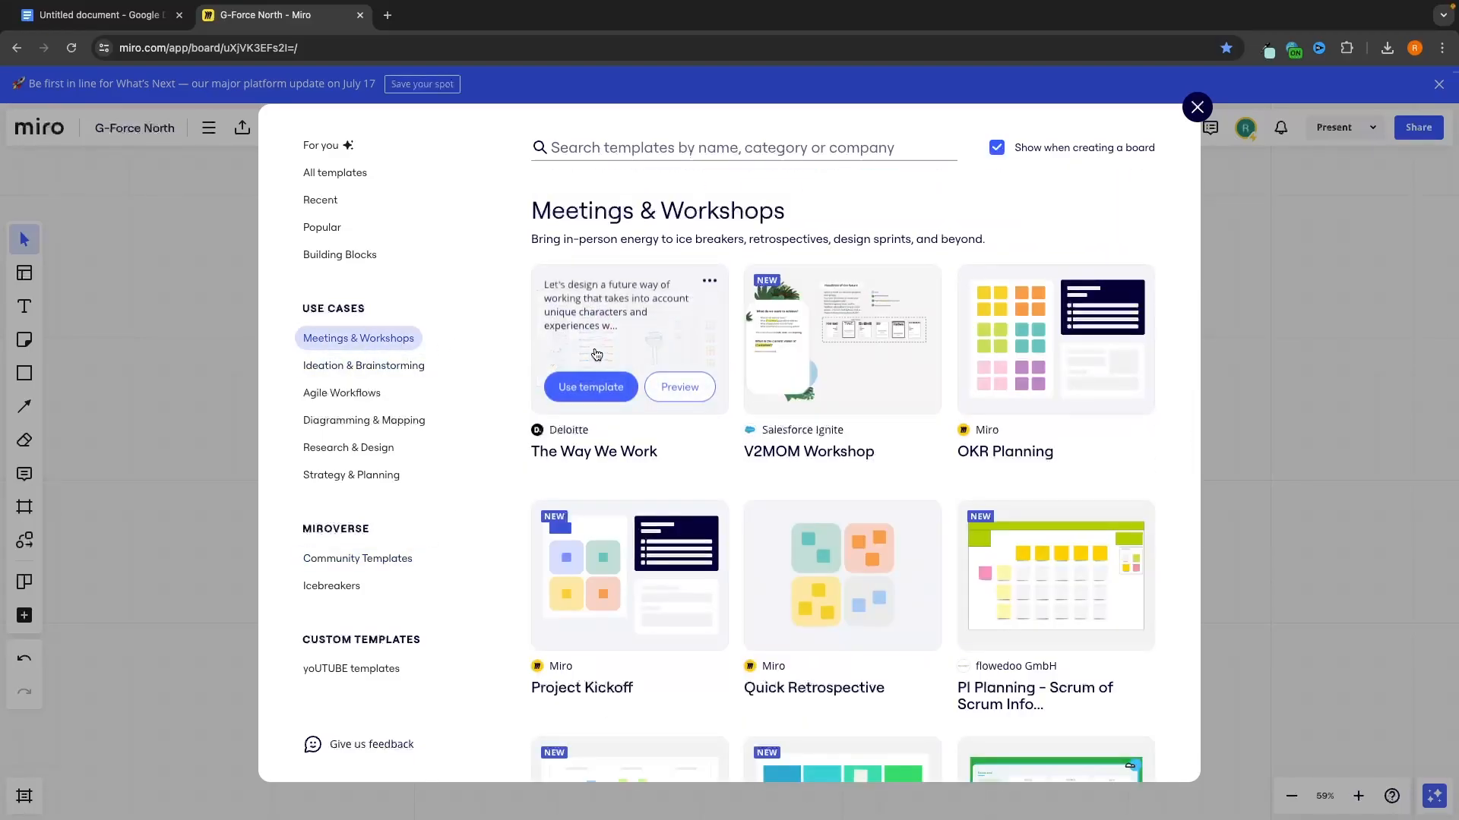
Step: Place the Flowchart template from All templates on the board and dismiss the tip about connecting lines
{"action": "left_click", "coordinate": [332, 173]}
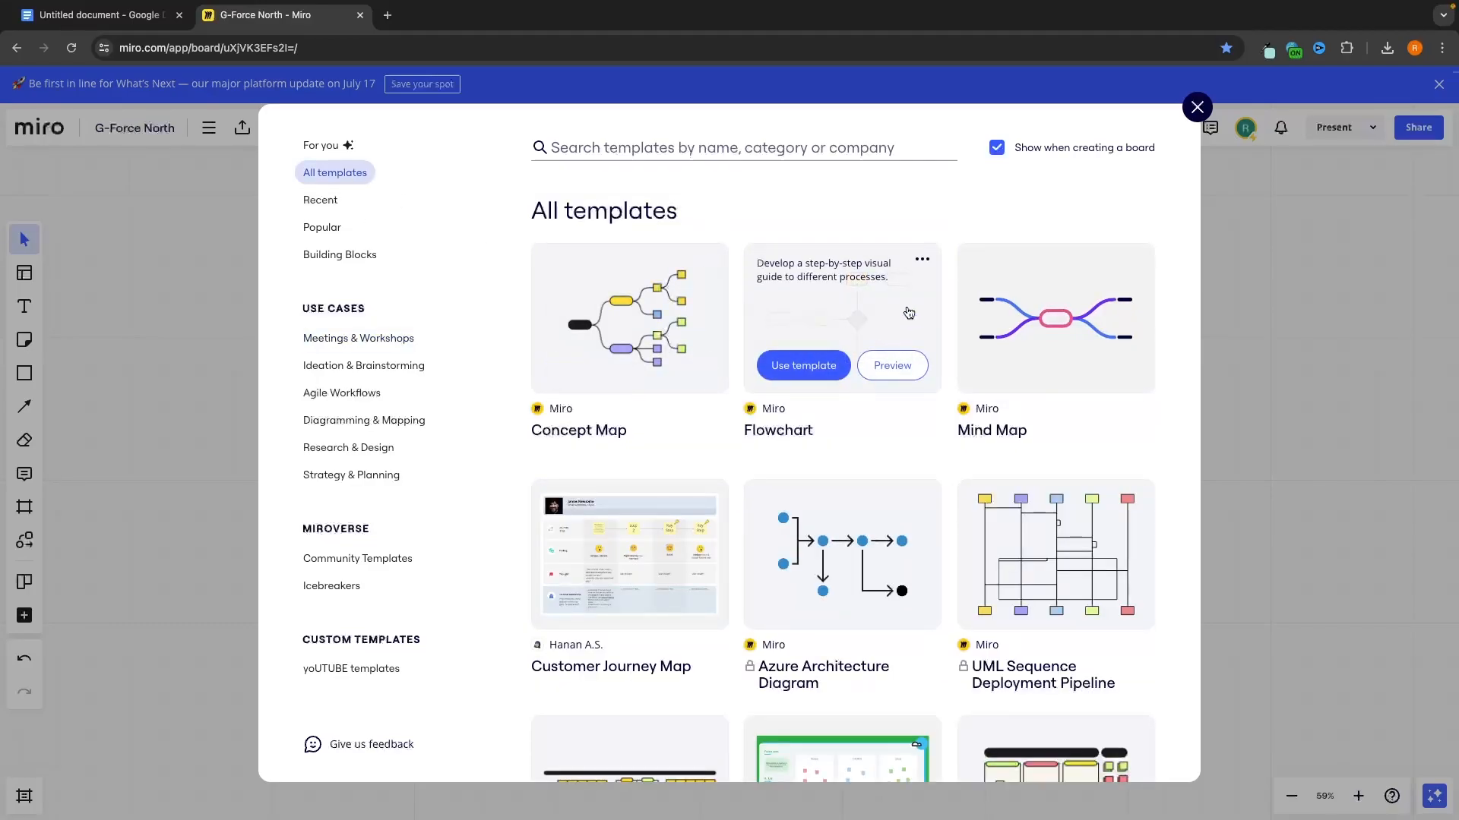
{"action": "left_click", "coordinate": [821, 366]}
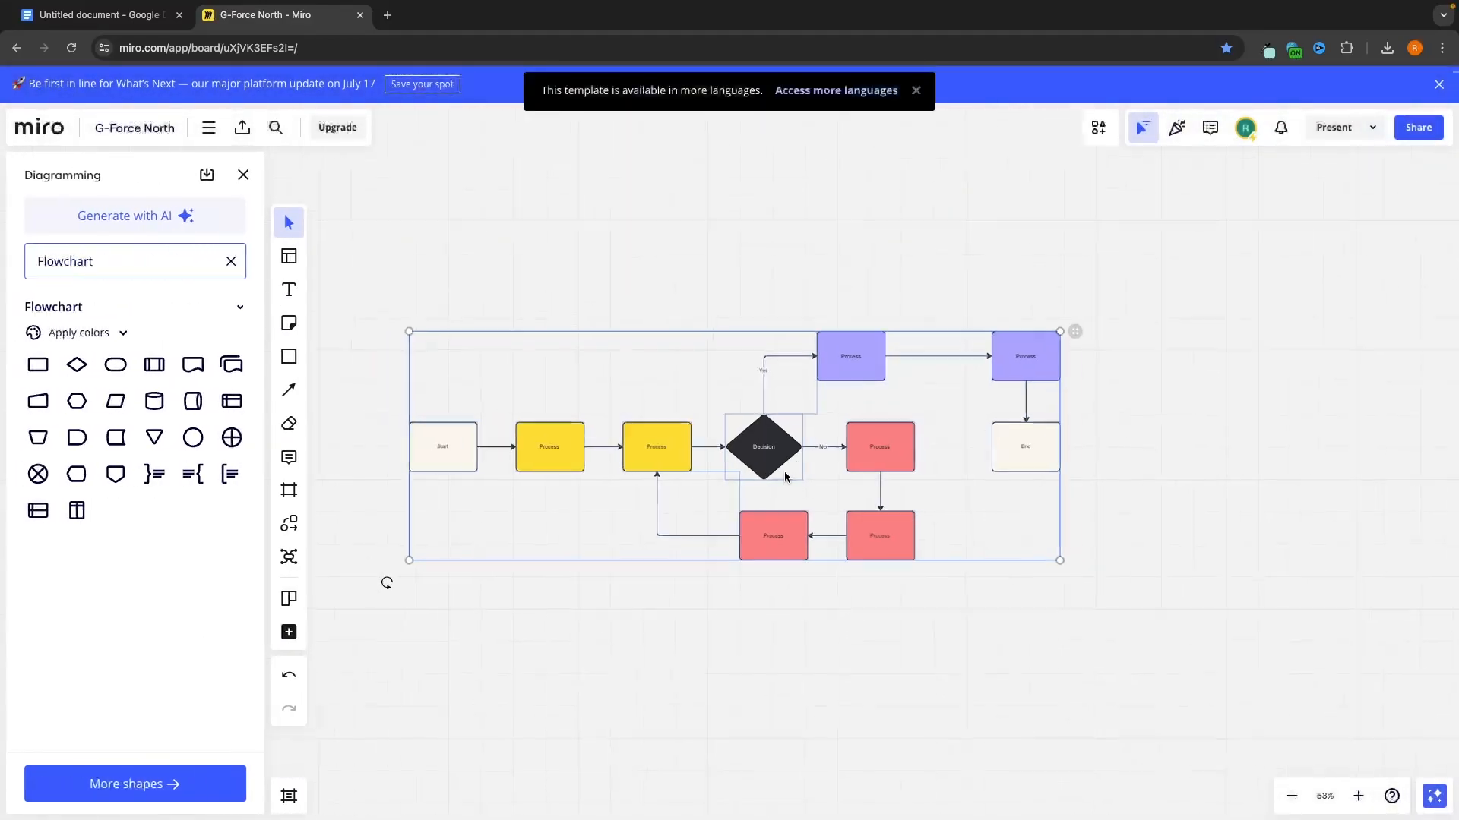
{"action": "left_click", "coordinate": [514, 665]}
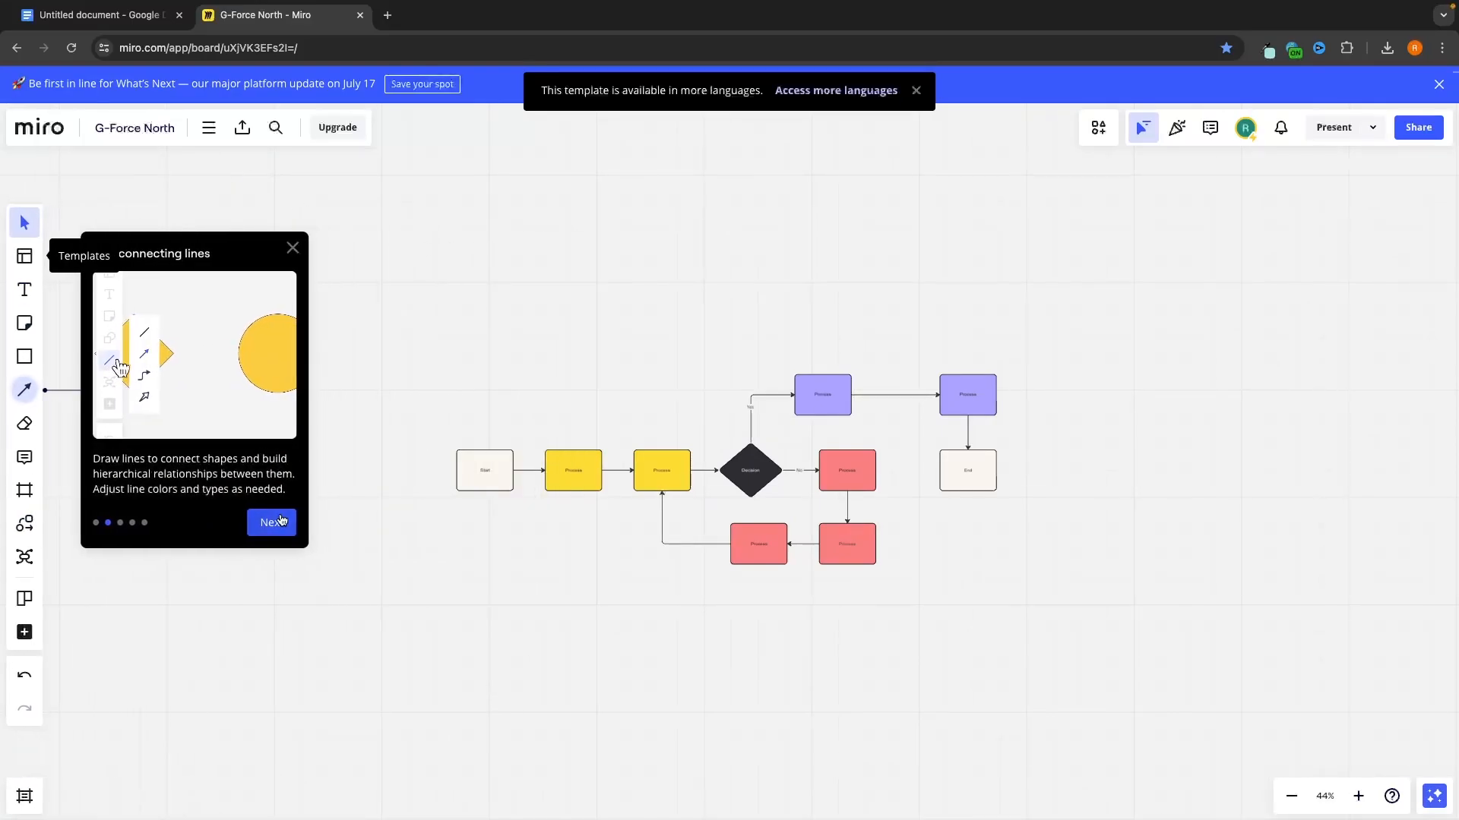
{"action": "left_click", "coordinate": [292, 248]}
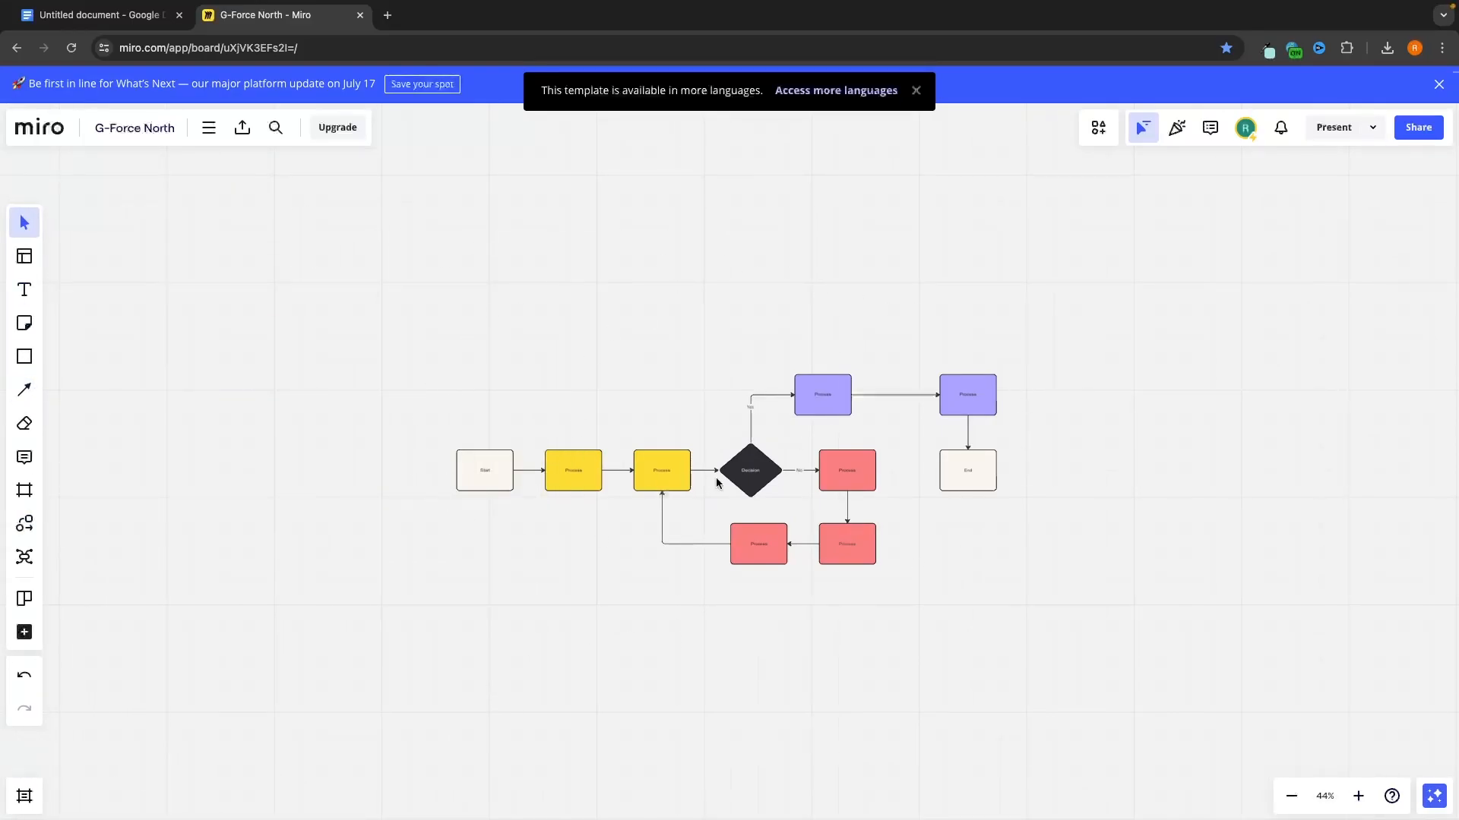
Step: Review the board's sharing permission options and copy the team invite link with Can edit access
{"action": "left_click", "coordinate": [1427, 131]}
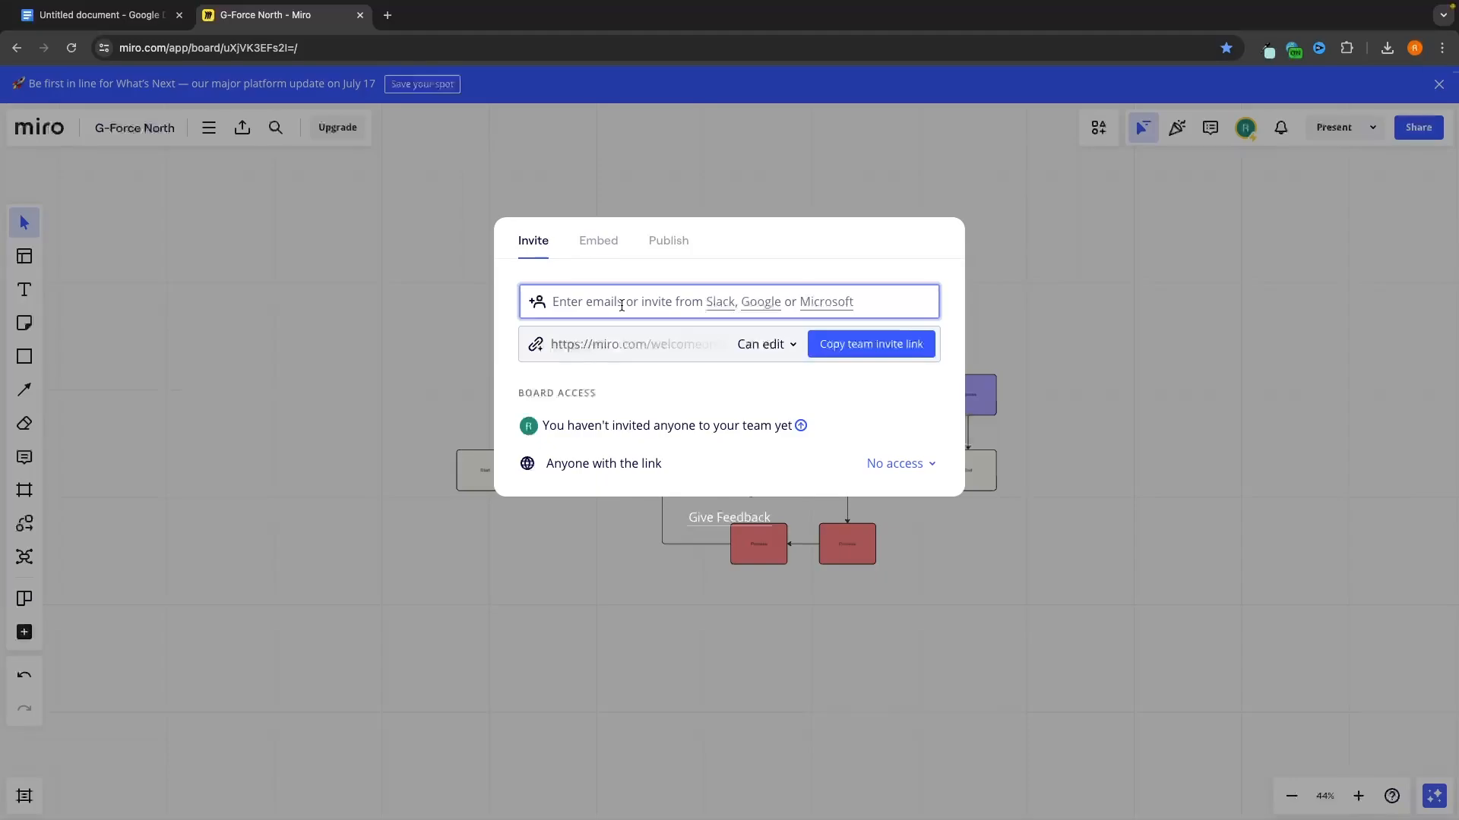
{"action": "left_click", "coordinate": [767, 344]}
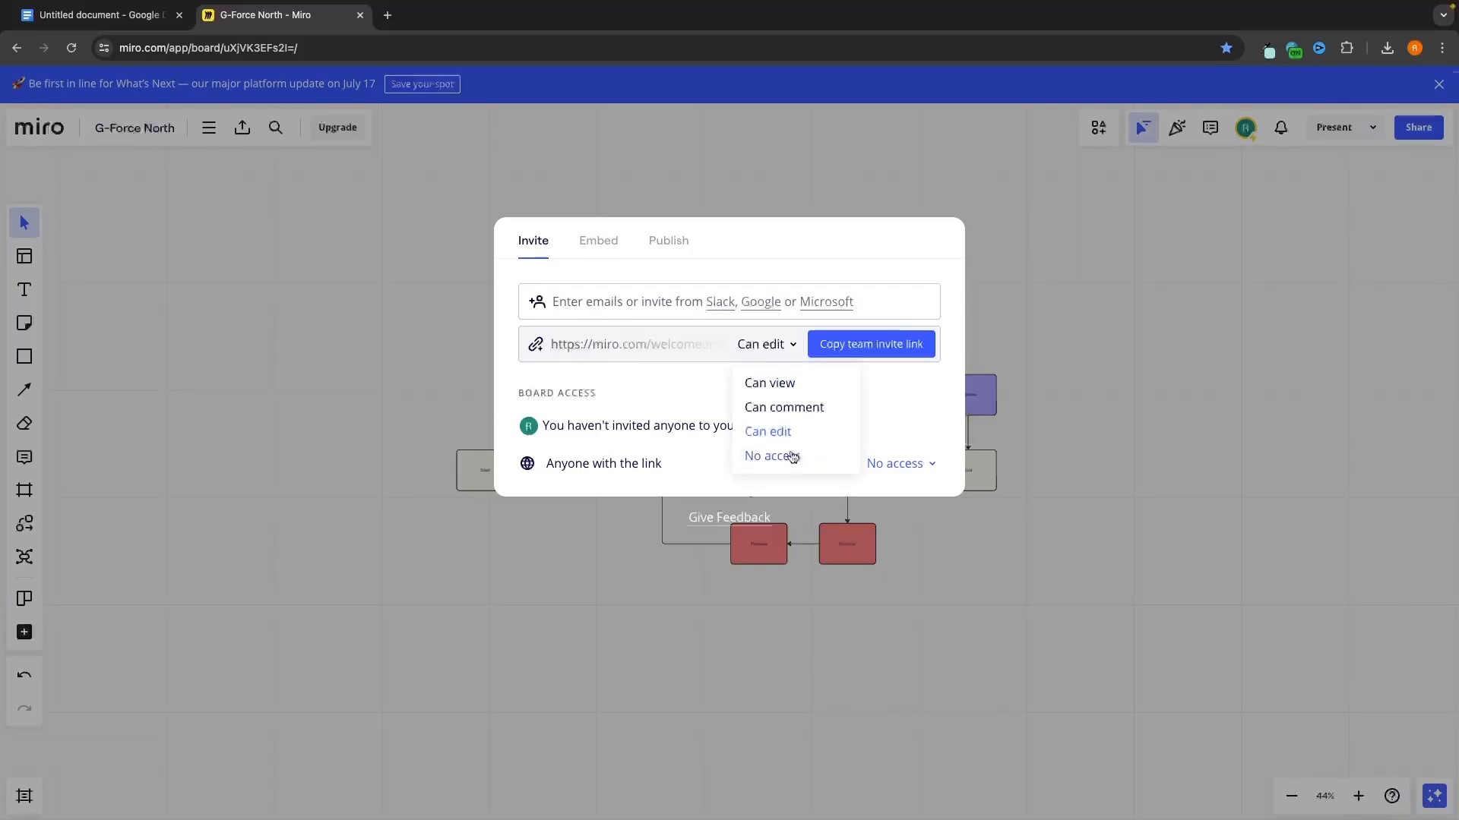
{"action": "left_click", "coordinate": [779, 374]}
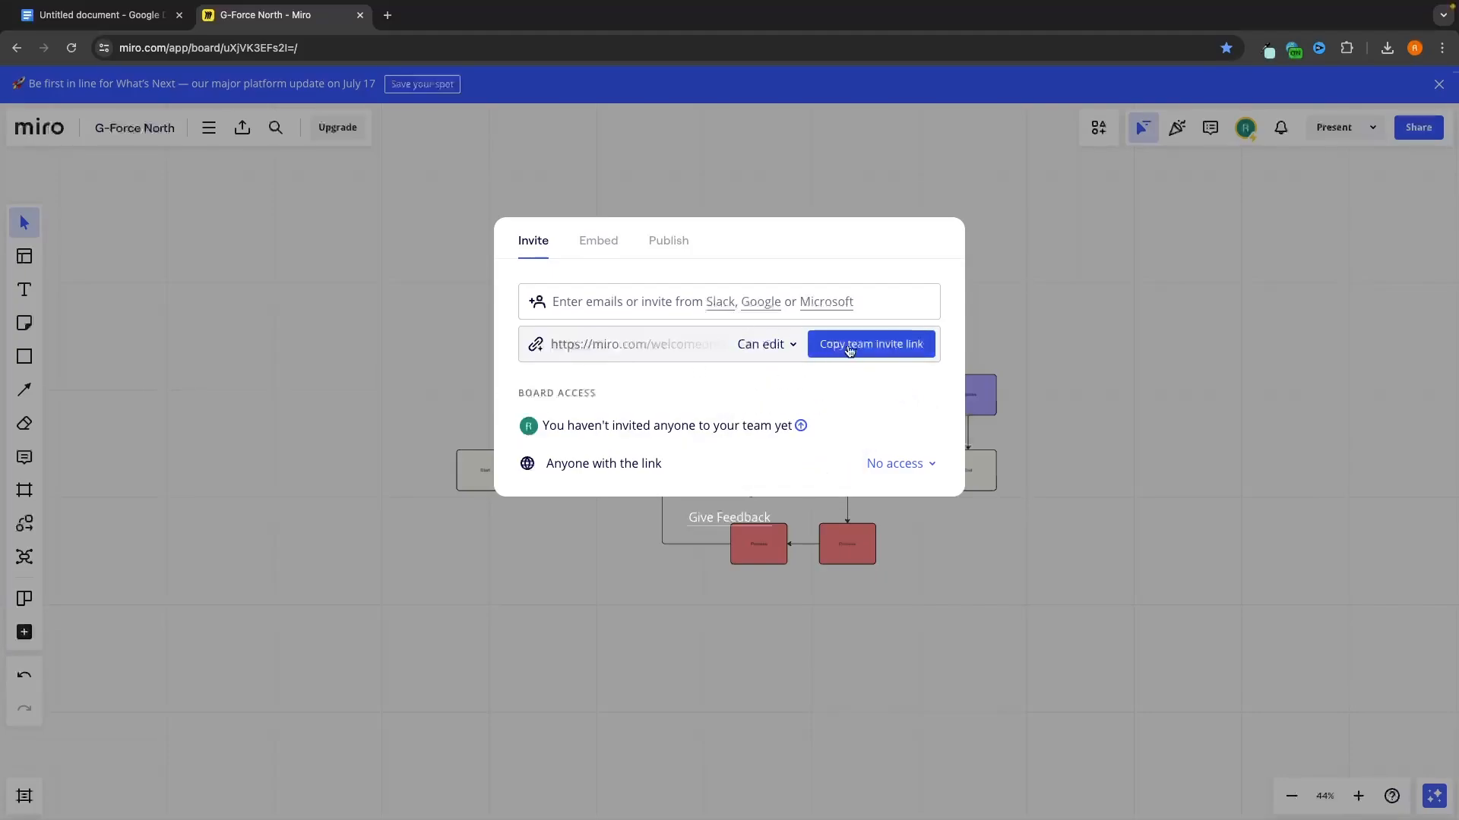
{"action": "left_click", "coordinate": [890, 344]}
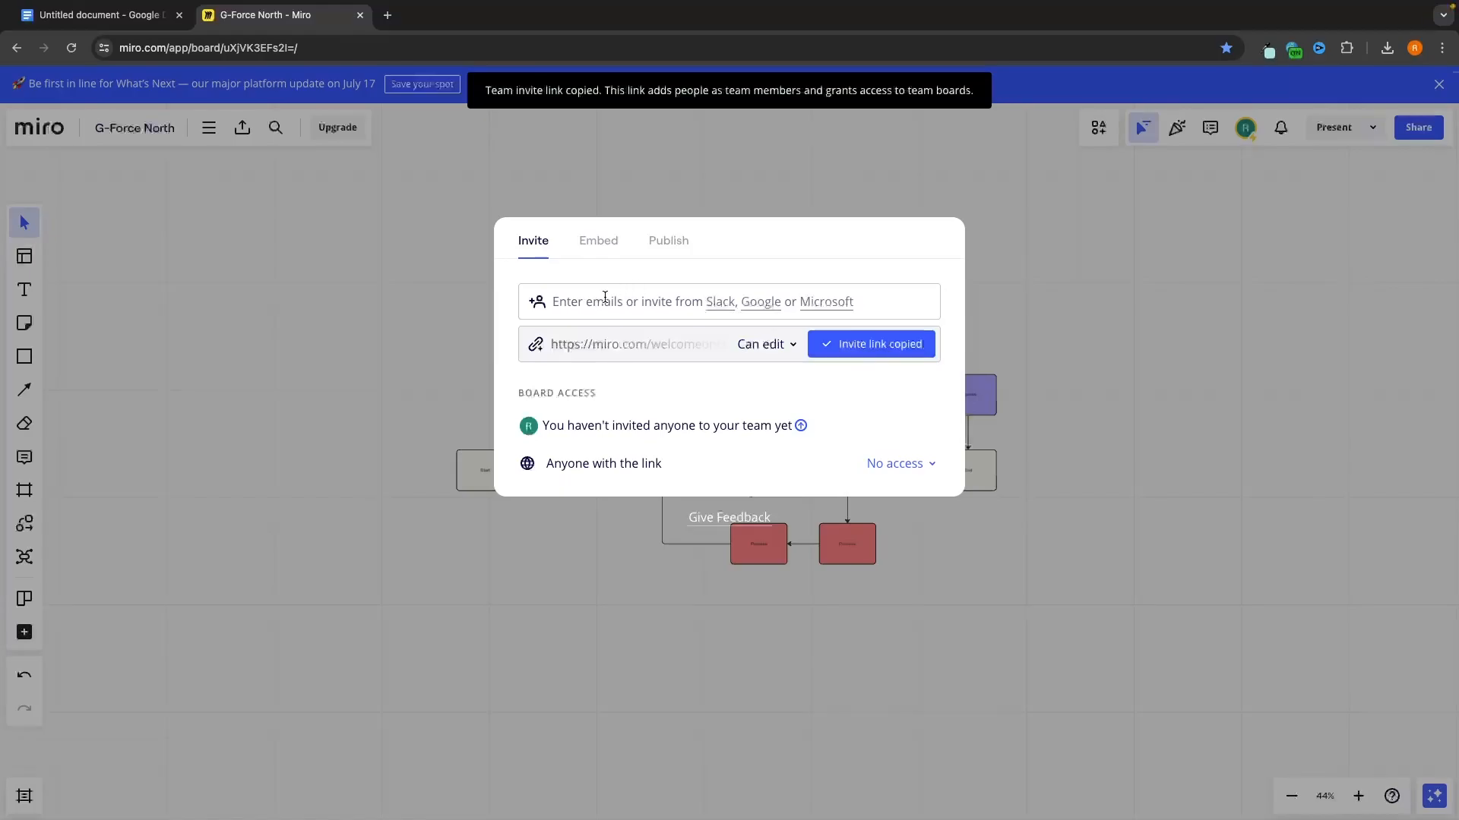
{"action": "left_click", "coordinate": [1025, 338]}
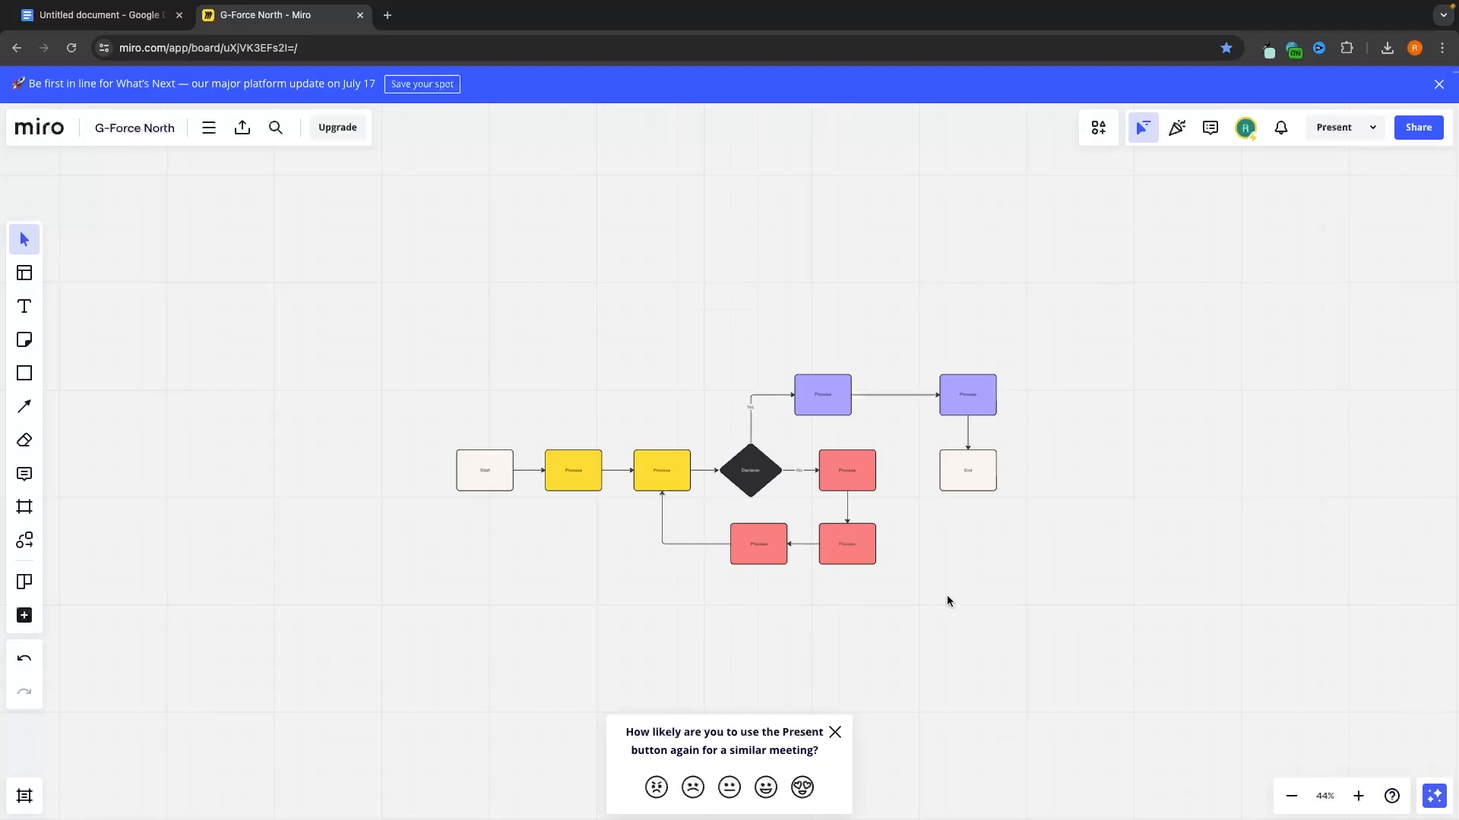
Step: Dismiss the feedback survey, present the flowchart board full screen and stop the presentation
{"action": "left_click", "coordinate": [834, 732]}
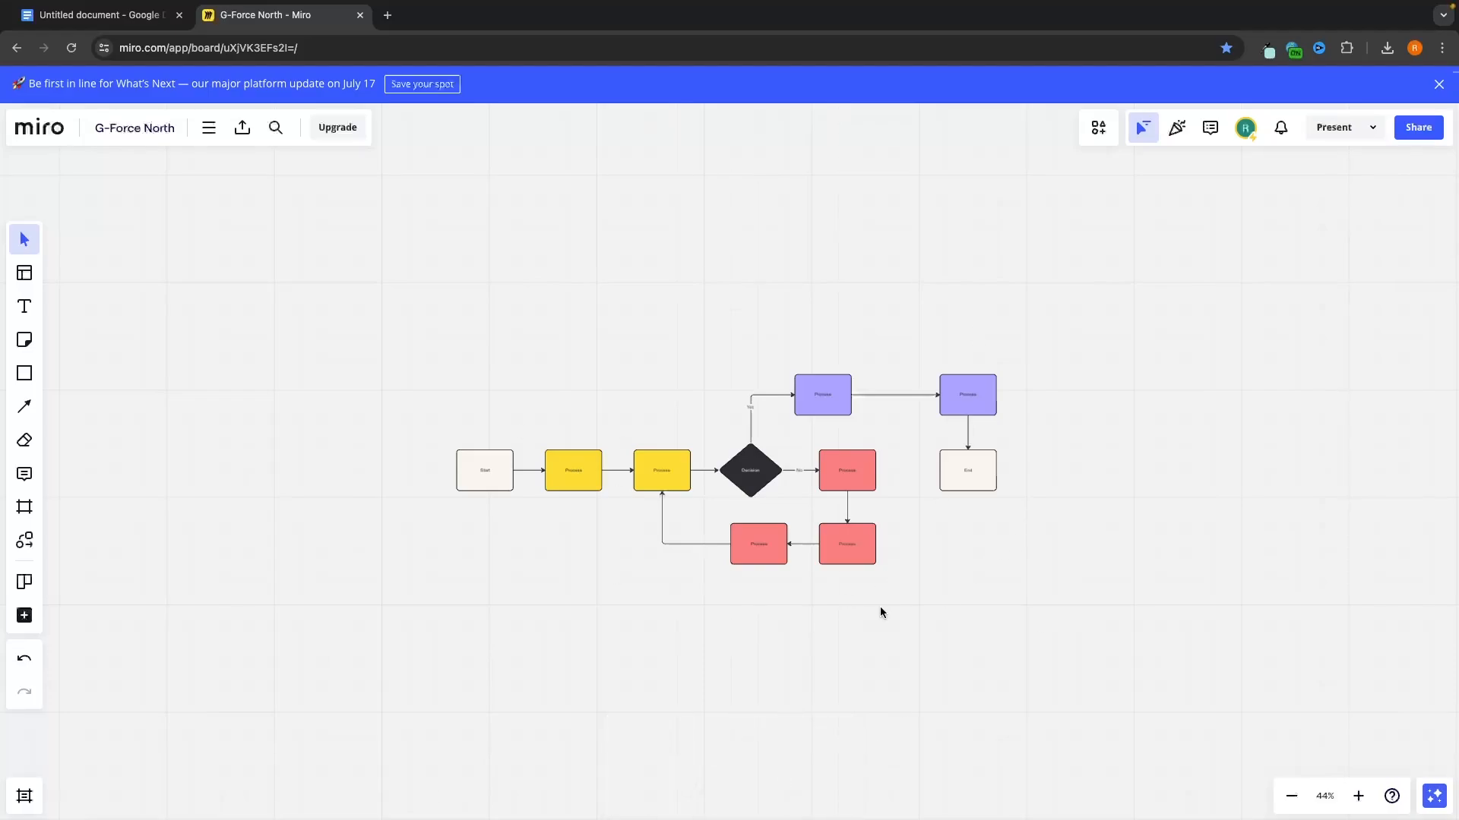
{"action": "left_click", "coordinate": [1334, 128]}
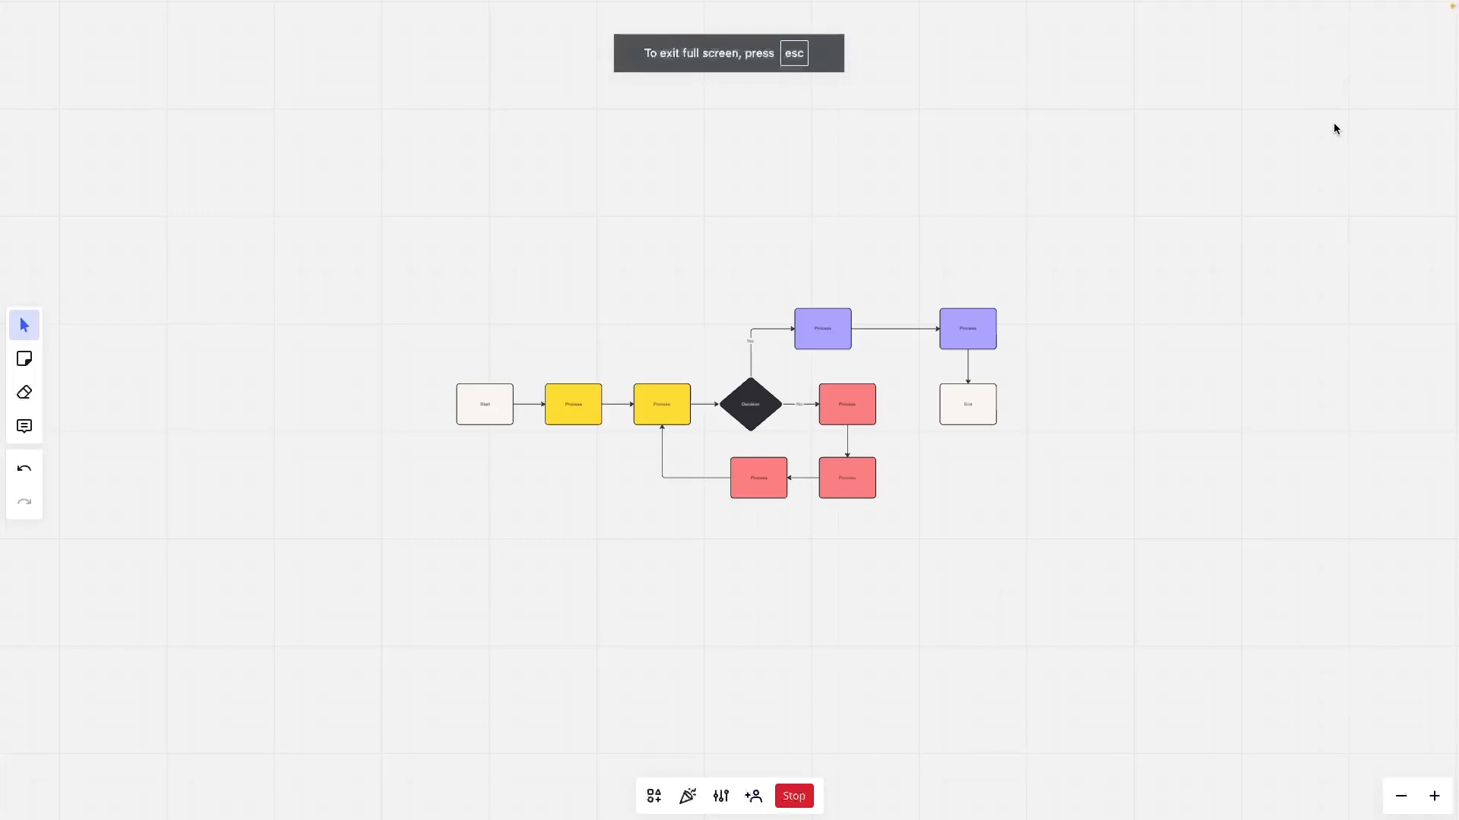
{"action": "left_click_drag", "start_coordinate": [1195, 83], "coordinate": [1105, 148]}
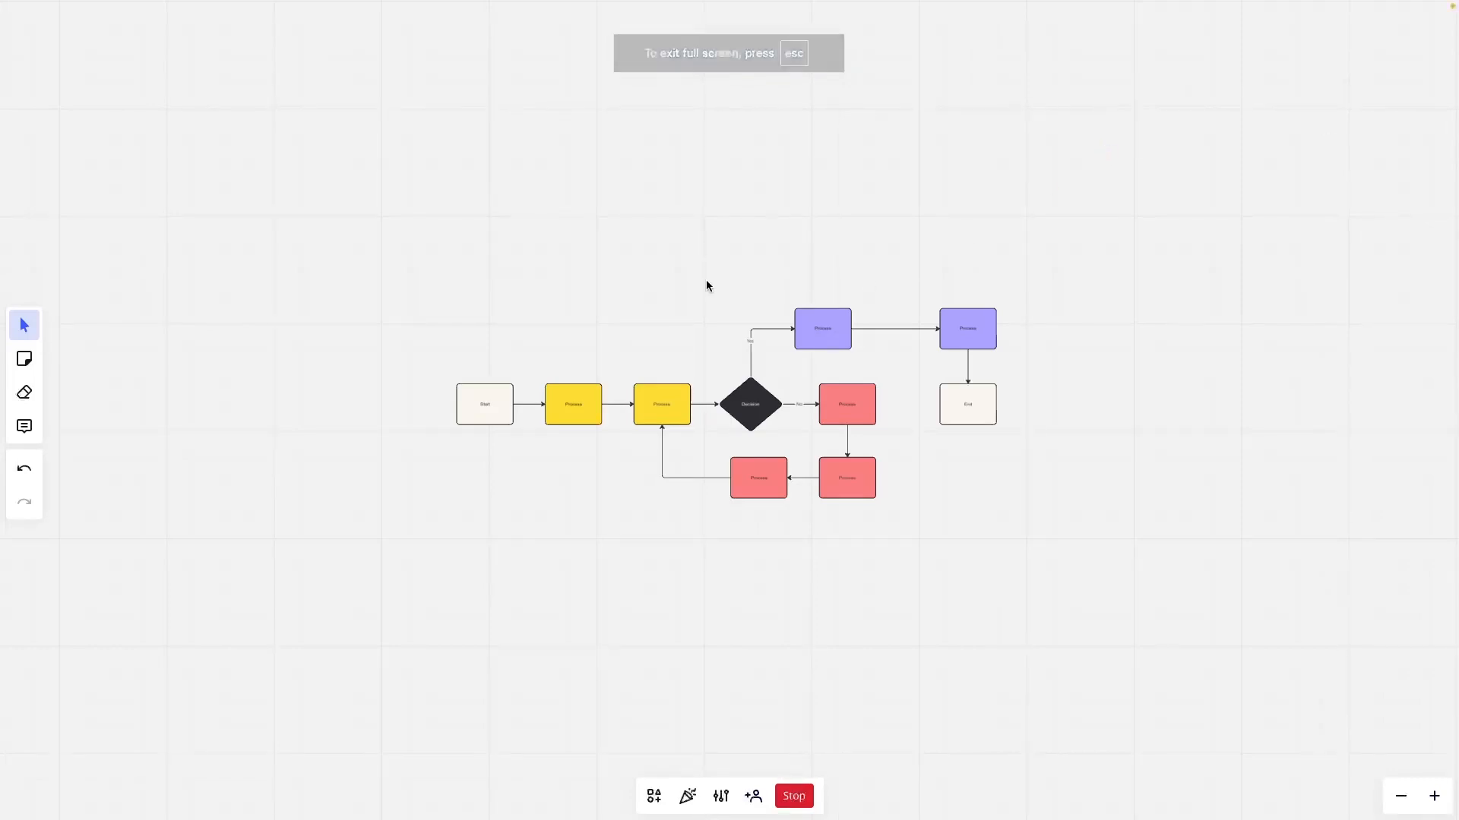
{"action": "scroll", "coordinate": [824, 299], "scroll_direction": "up", "scroll_amount": 5}
{"action": "scroll", "coordinate": [779, 416], "scroll_direction": "down", "scroll_amount": 4}
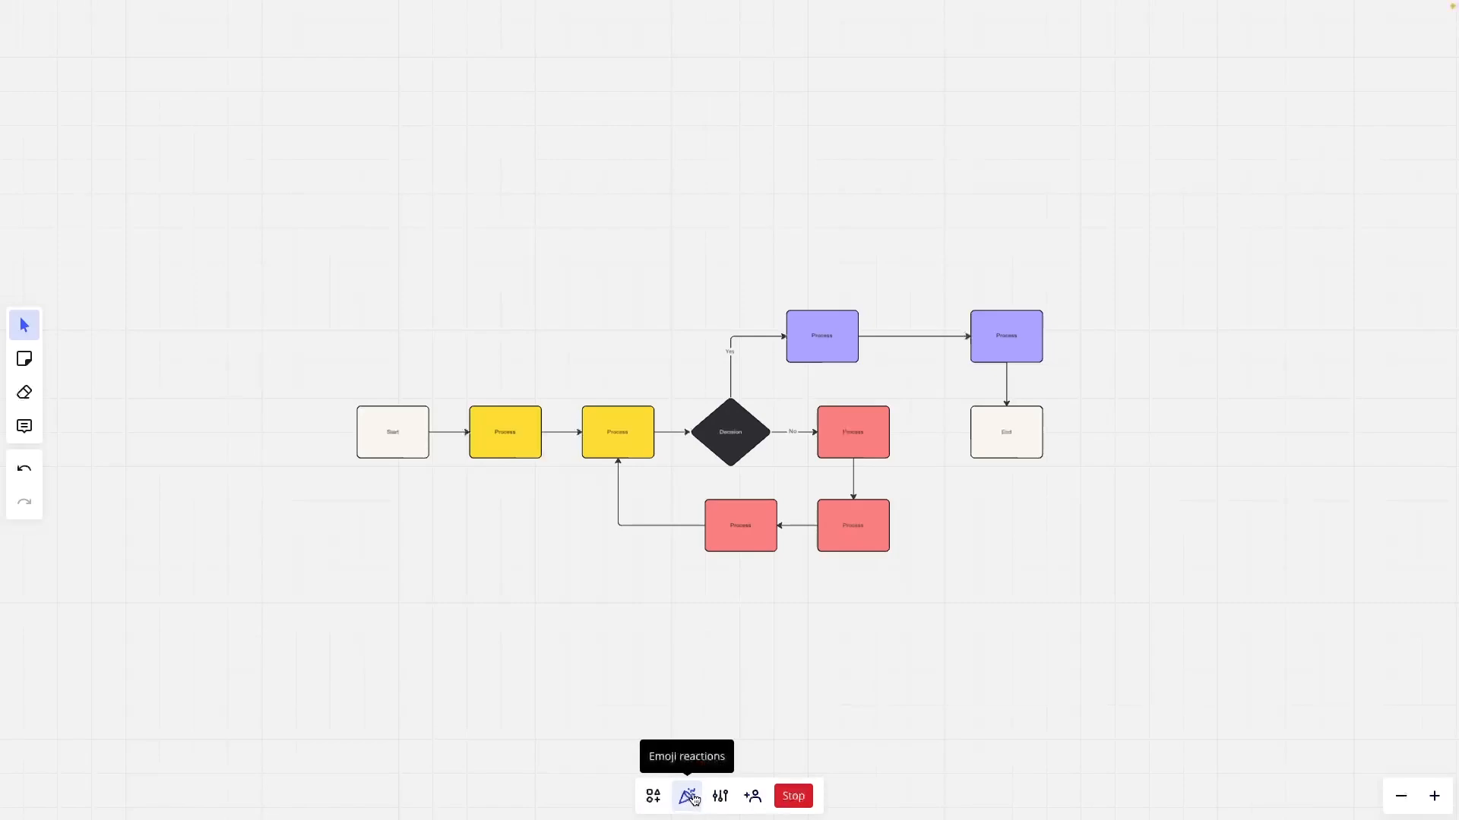
{"action": "left_click", "coordinate": [797, 801]}
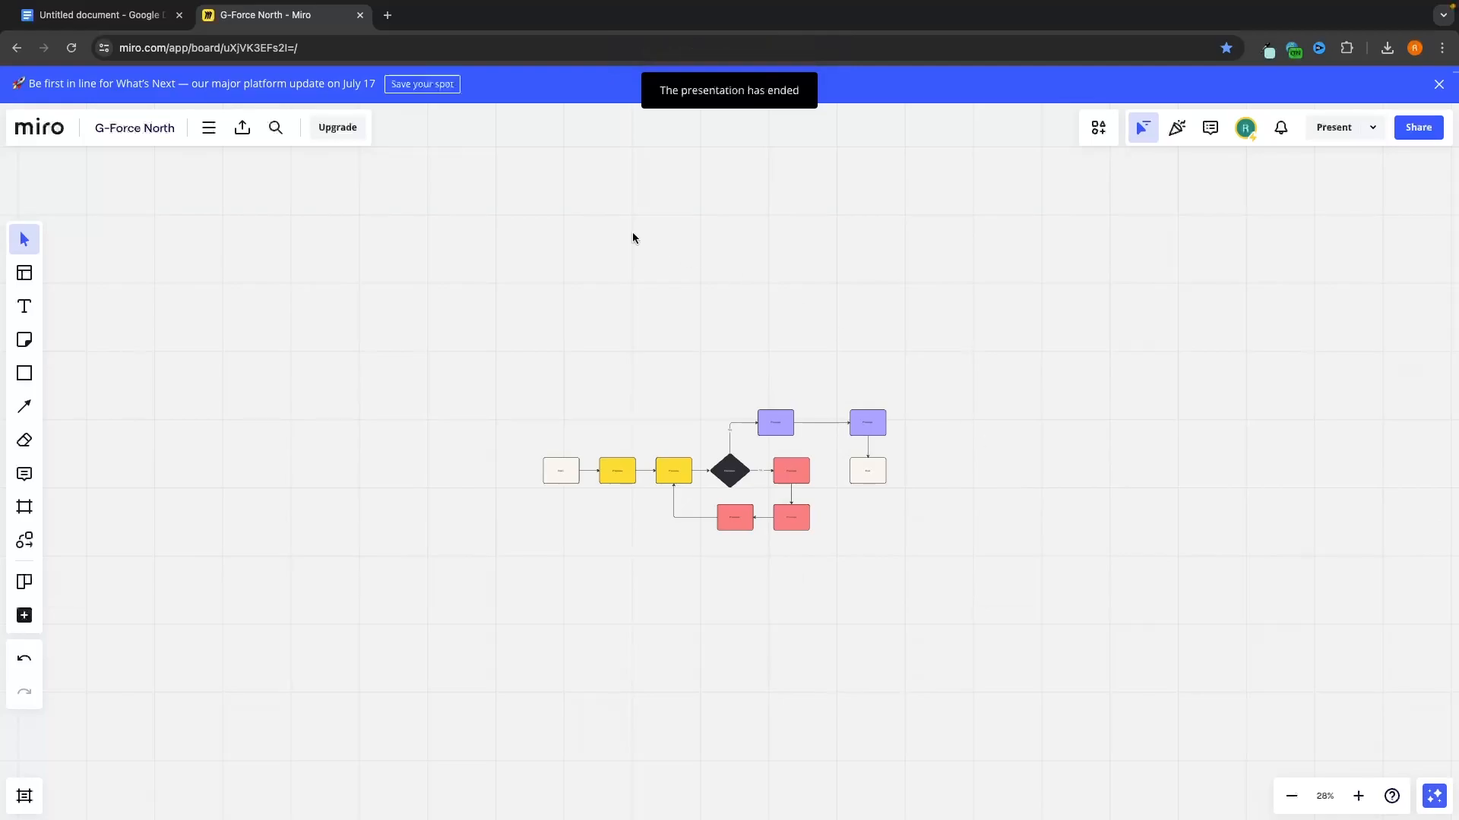
Step: Try an image export of the board in Small JPG size, cropping the export area closely around the flowchart
{"action": "left_click", "coordinate": [242, 129]}
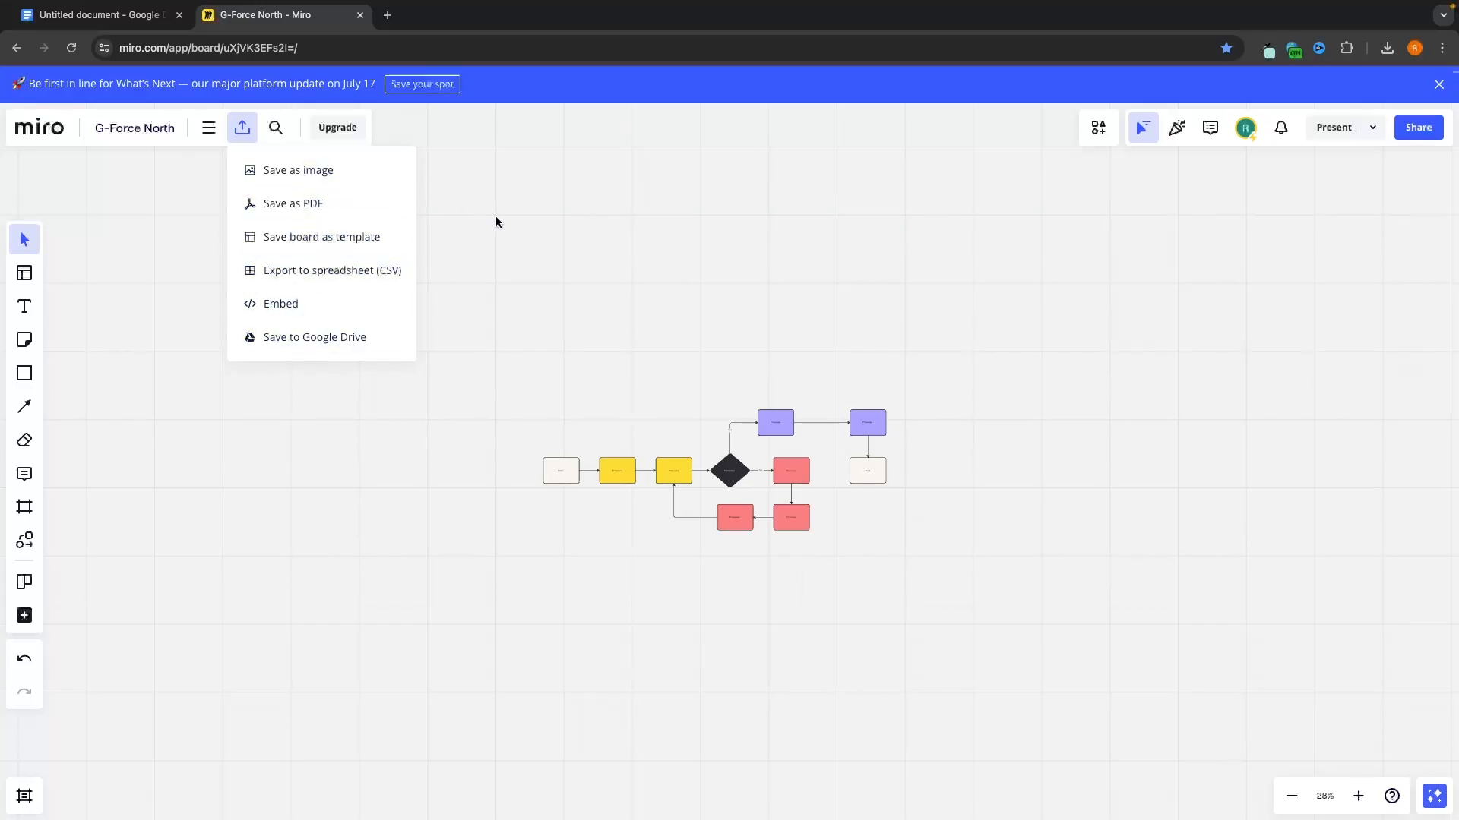
{"action": "left_click", "coordinate": [317, 170]}
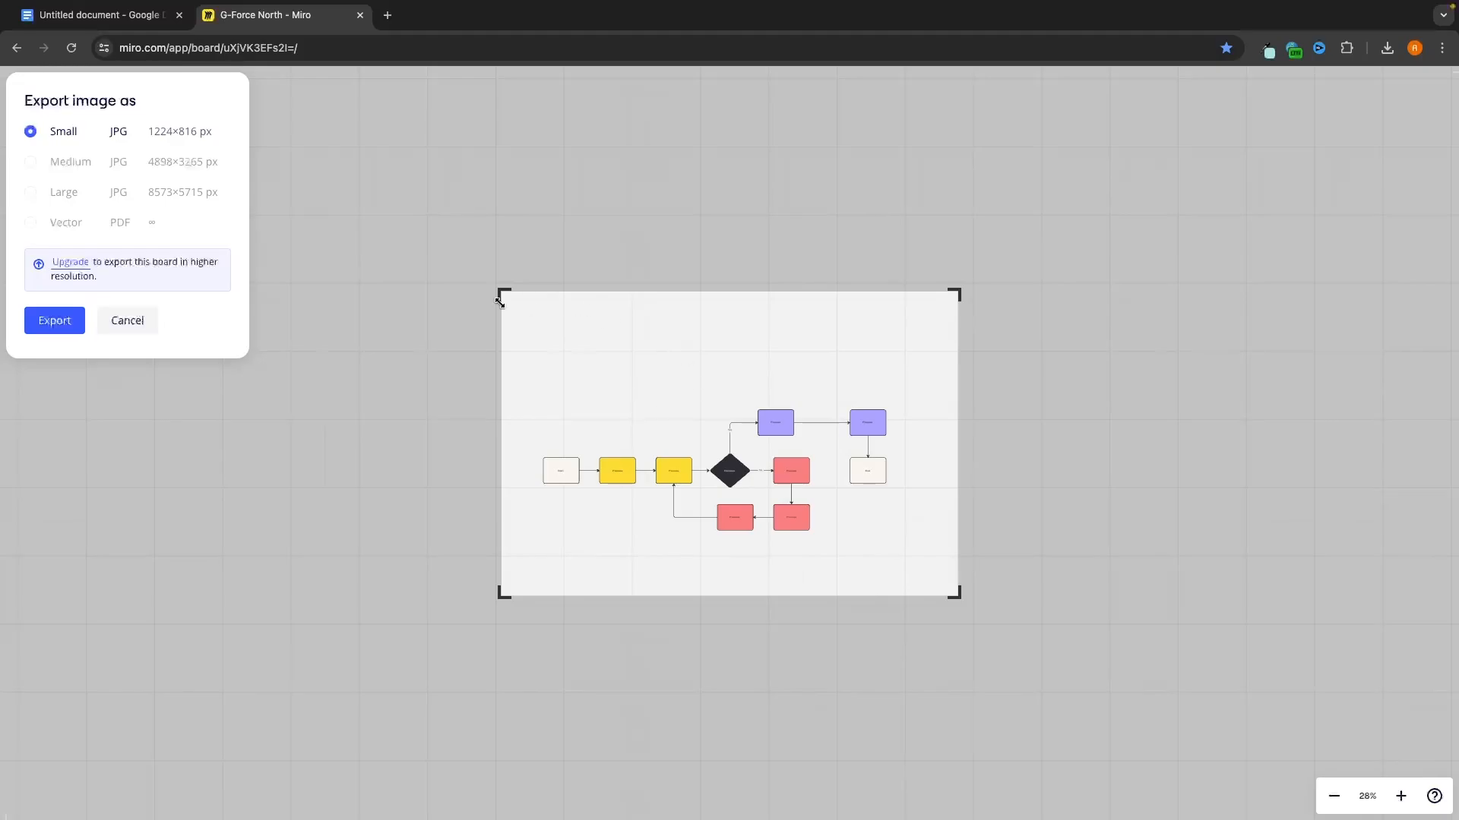
{"action": "left_click_drag", "start_coordinate": [499, 303], "coordinate": [527, 410]}
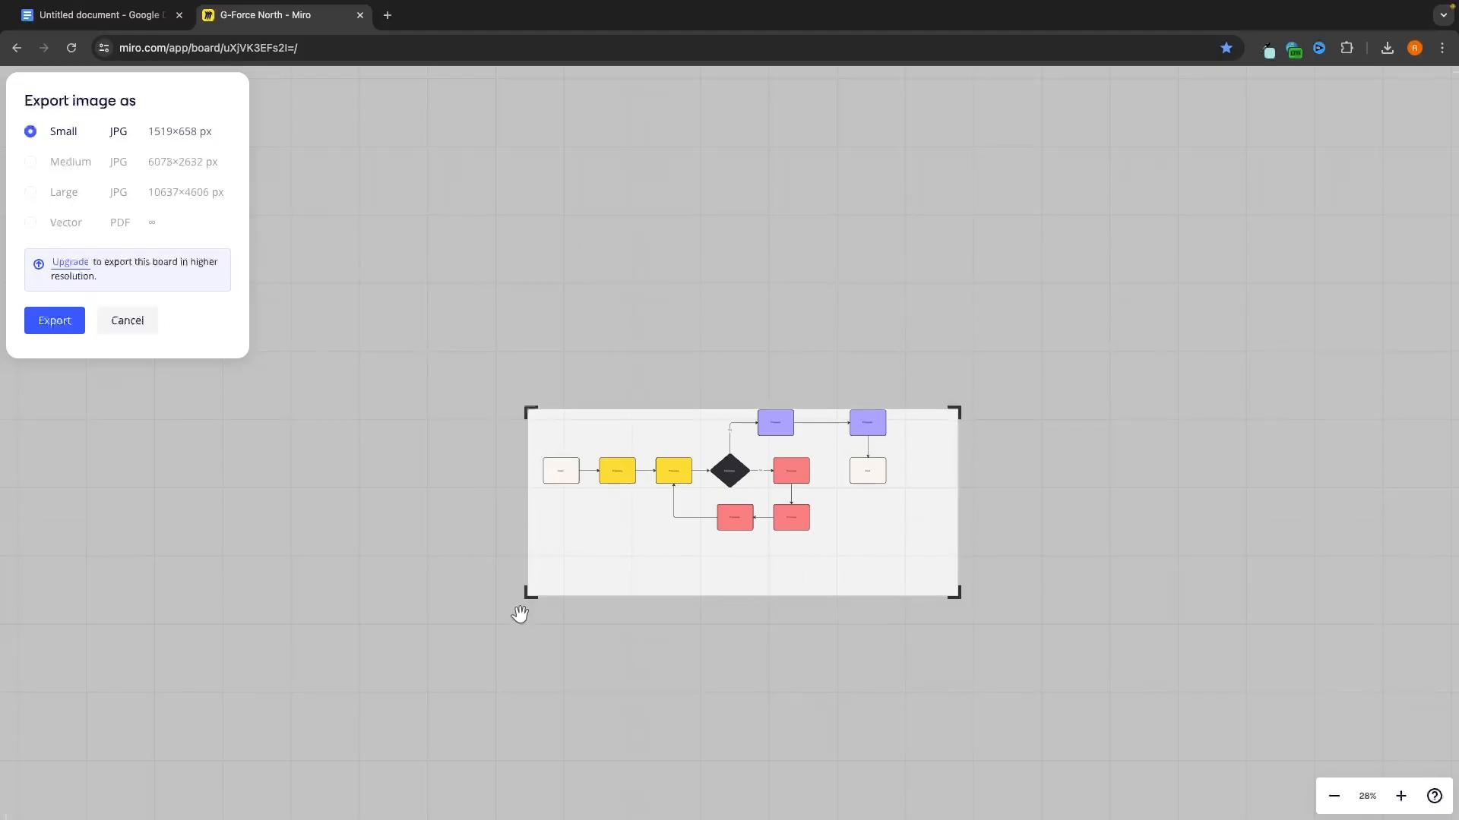
{"action": "left_click_drag", "start_coordinate": [527, 604], "coordinate": [526, 546]}
{"action": "left_click", "coordinate": [139, 330]}
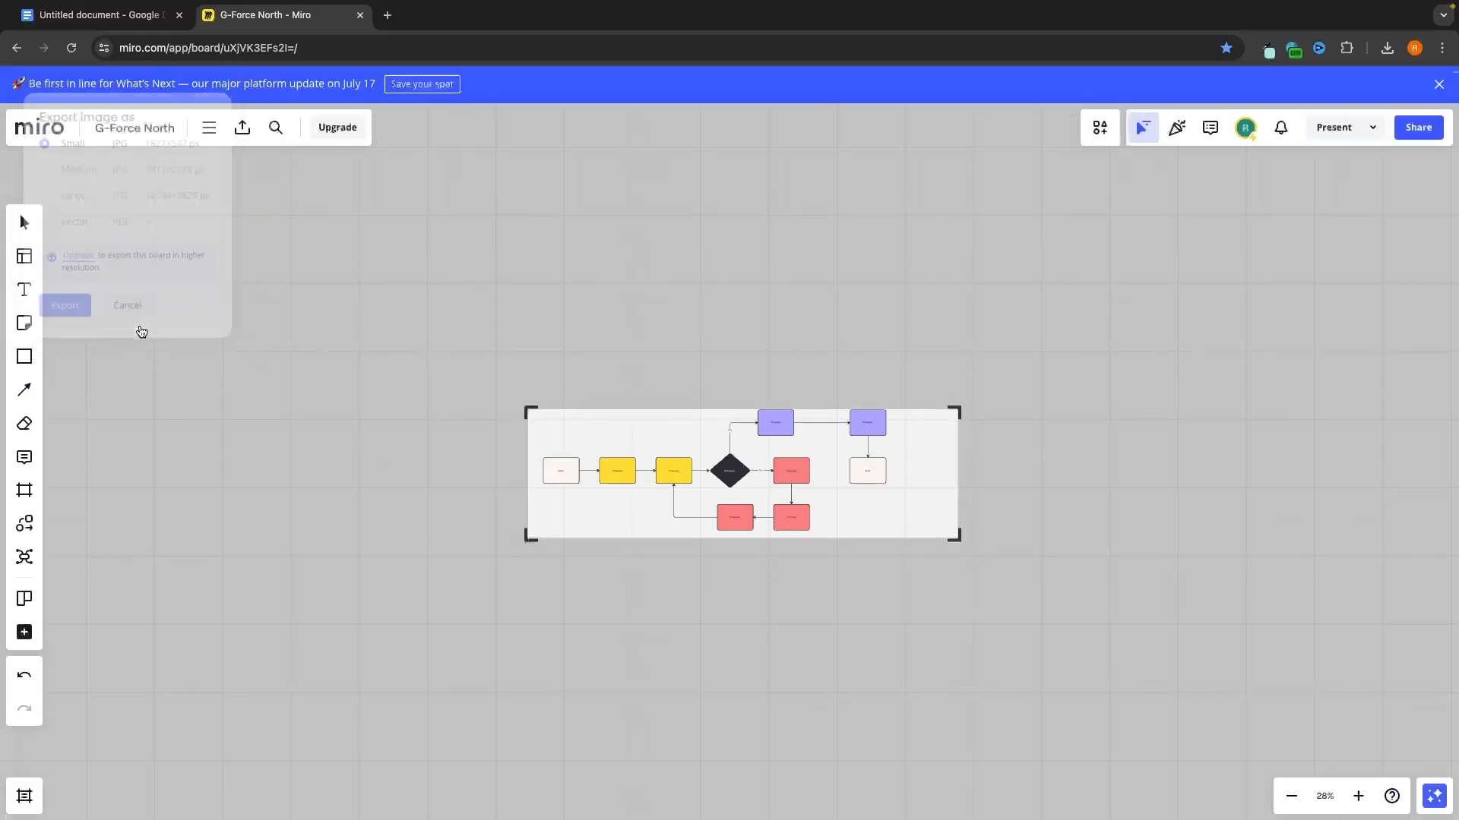
Step: Add an A4 frame to the board and place it above and to the left of the flowchart
{"action": "left_click", "coordinate": [26, 490]}
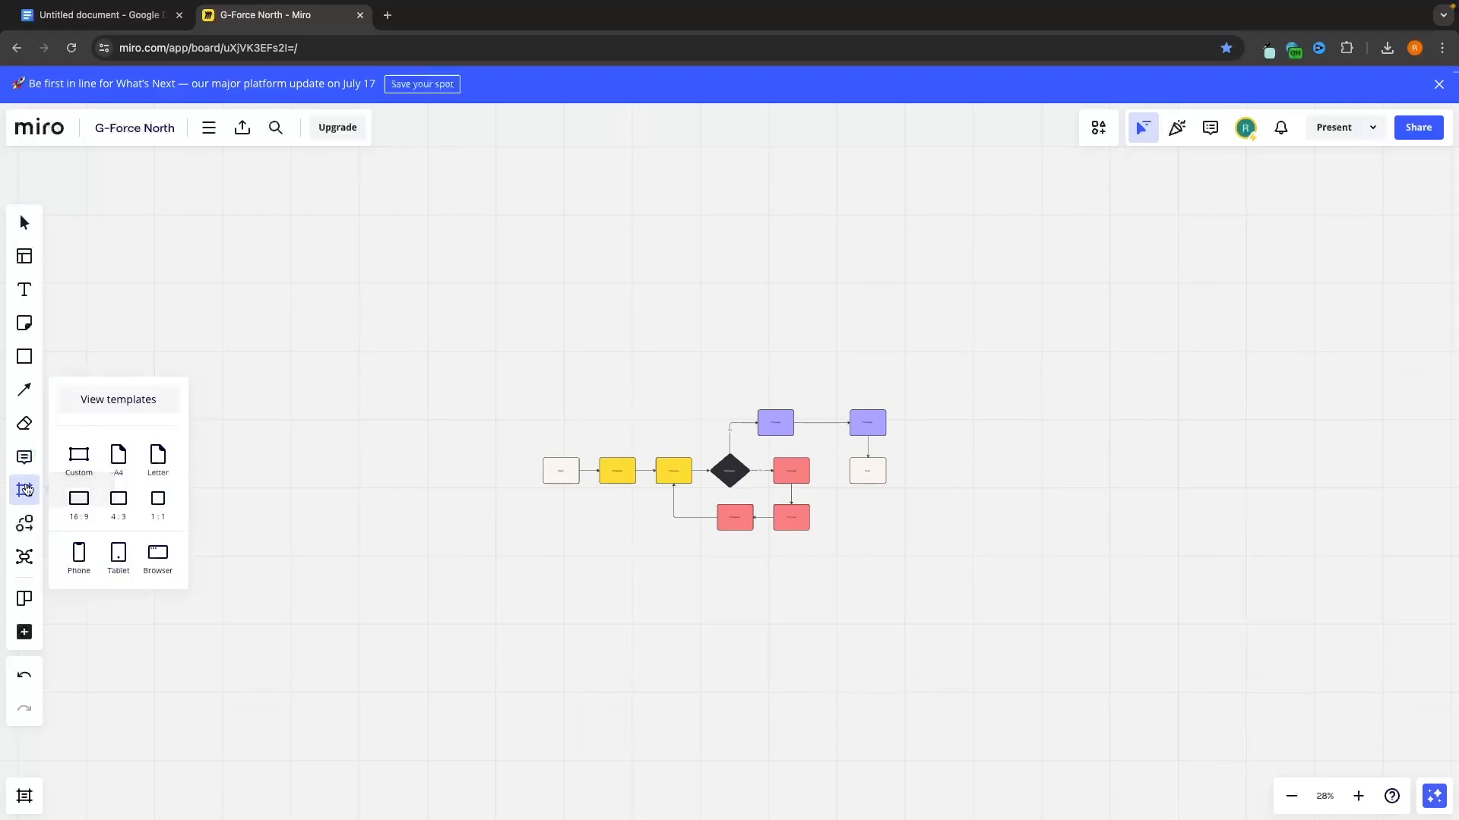
{"action": "left_click", "coordinate": [124, 448]}
{"action": "left_click_drag", "start_coordinate": [696, 375], "coordinate": [414, 312]}
{"action": "left_click", "coordinate": [478, 270]}
Step: Try an image export in Small JPG size with the export area cropped to the A4 frame
{"action": "left_click", "coordinate": [241, 128]}
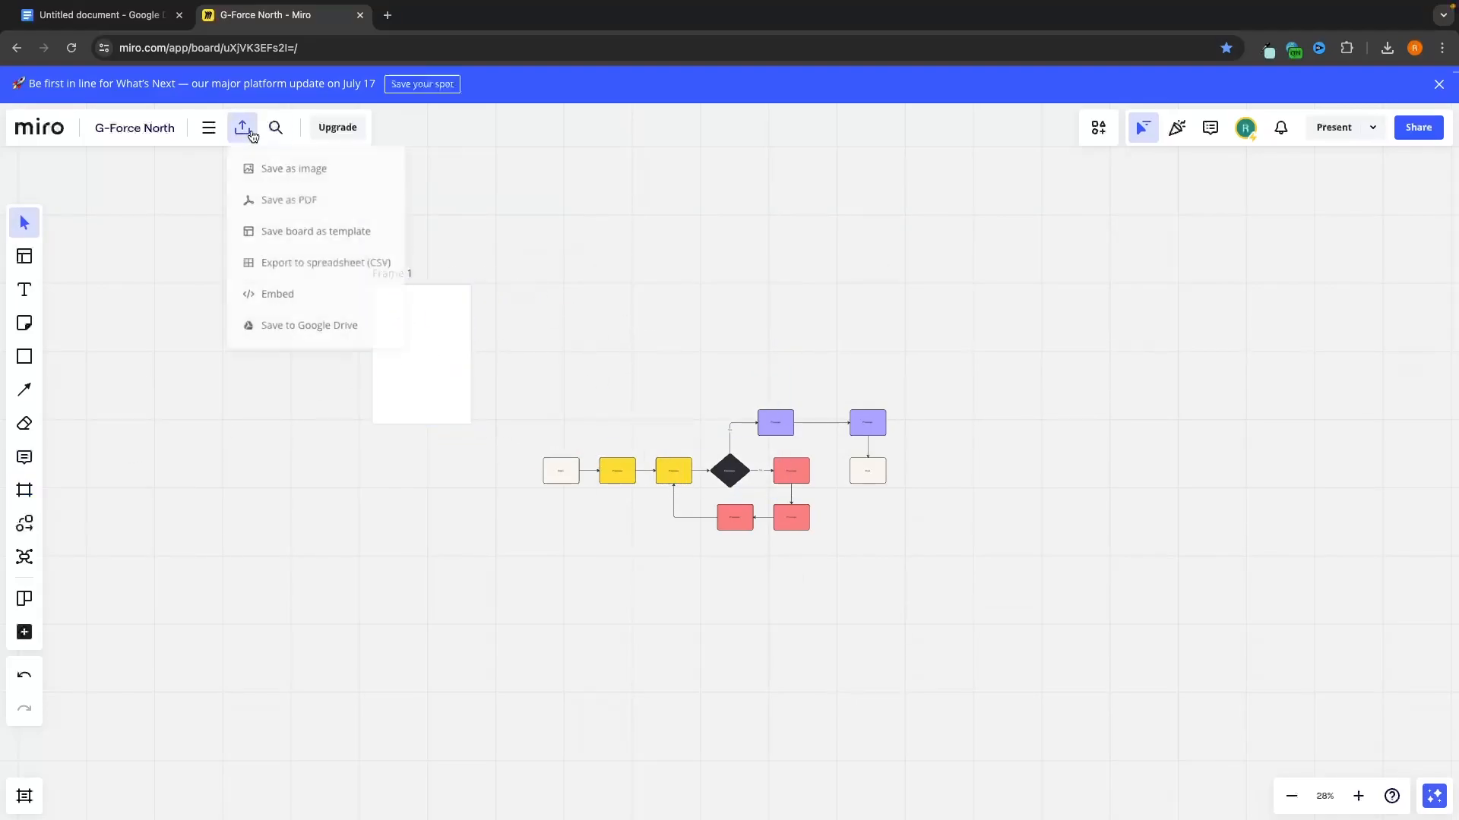
{"action": "left_click", "coordinate": [321, 183]}
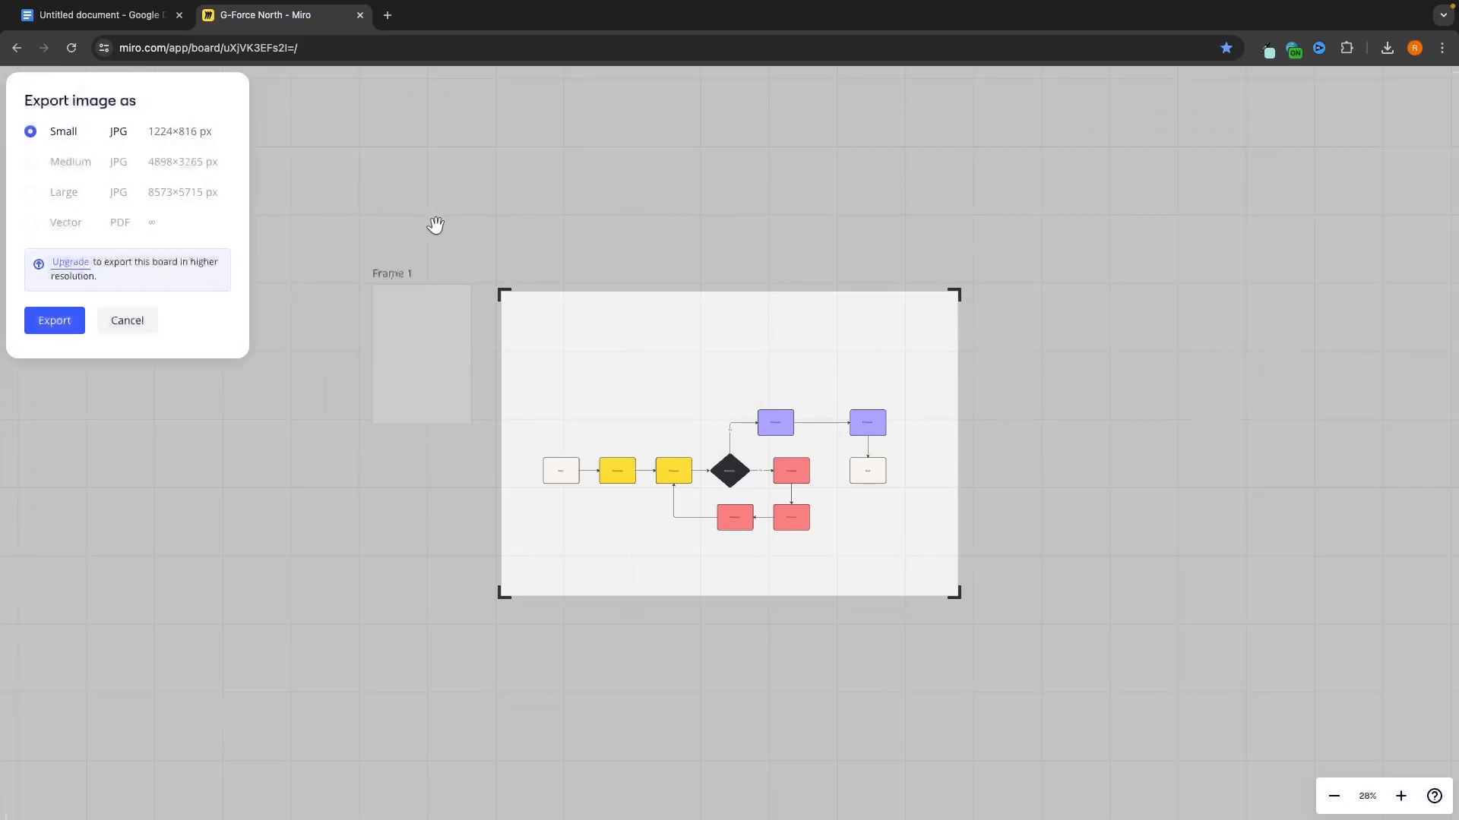
{"action": "left_click_drag", "start_coordinate": [720, 392], "coordinate": [592, 383]}
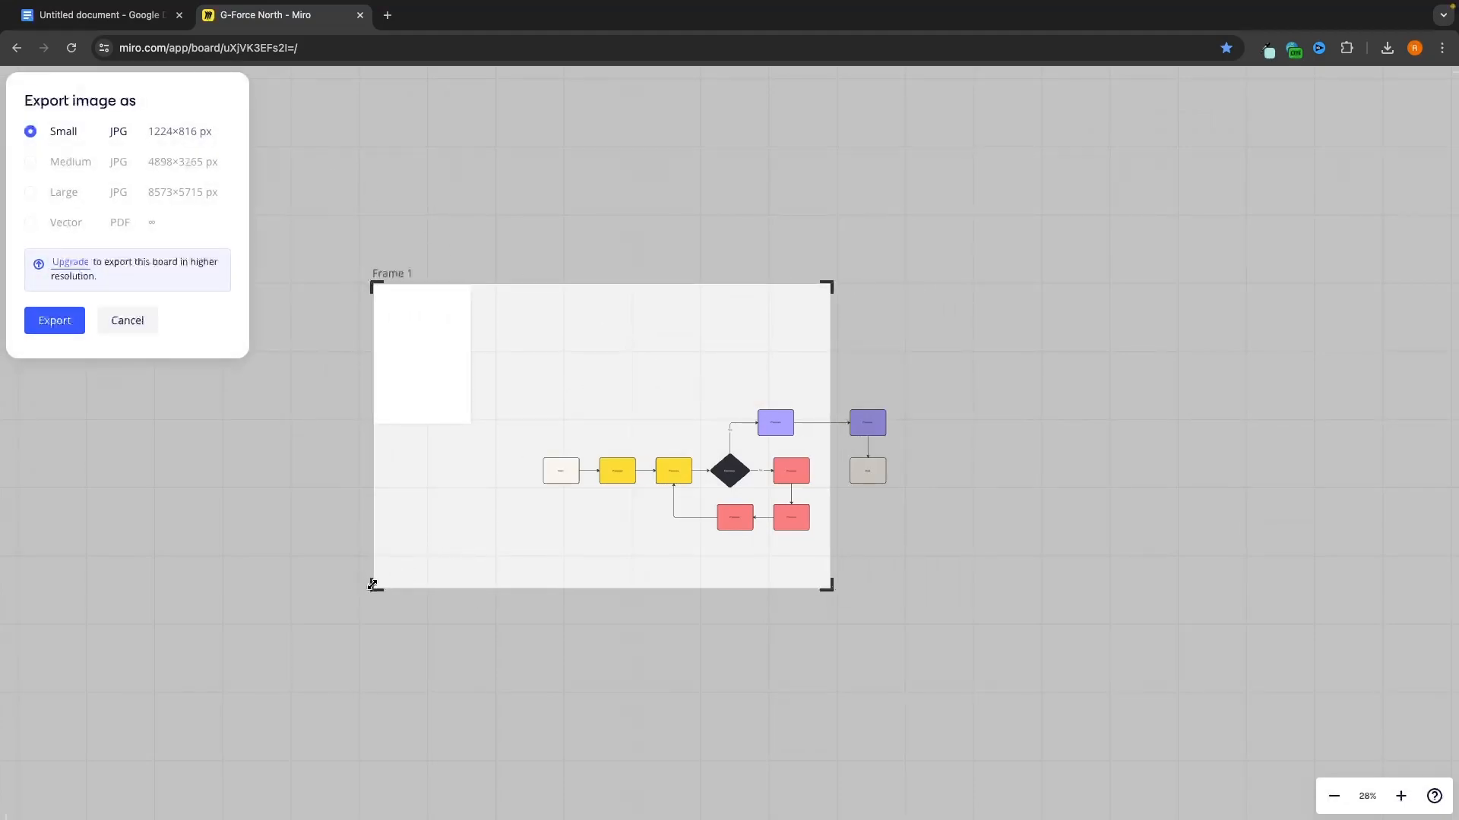
{"action": "left_click_drag", "start_coordinate": [377, 592], "coordinate": [372, 439]}
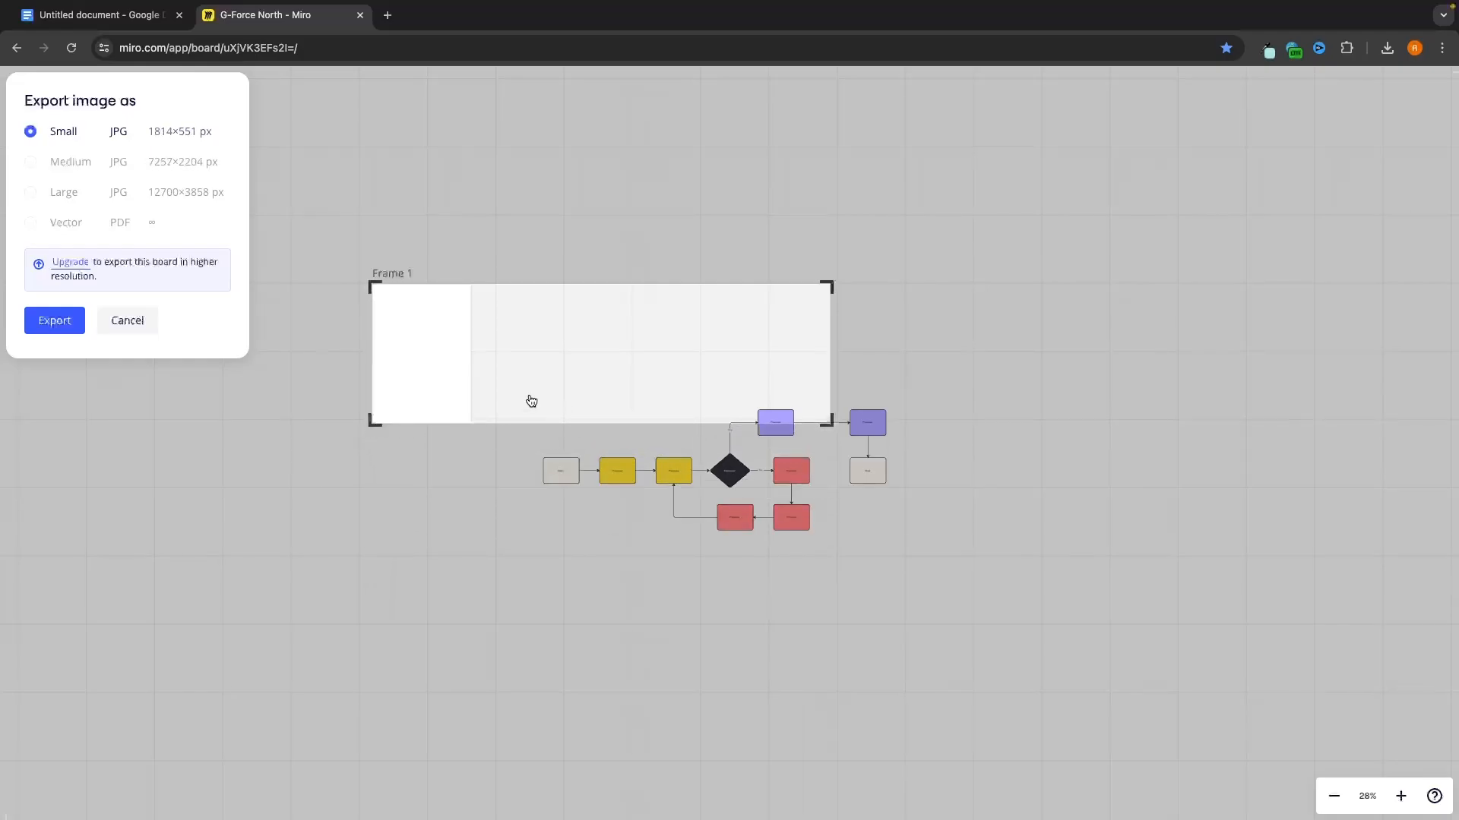
{"action": "left_click_drag", "start_coordinate": [834, 422], "coordinate": [466, 422]}
{"action": "left_click", "coordinate": [151, 319]}
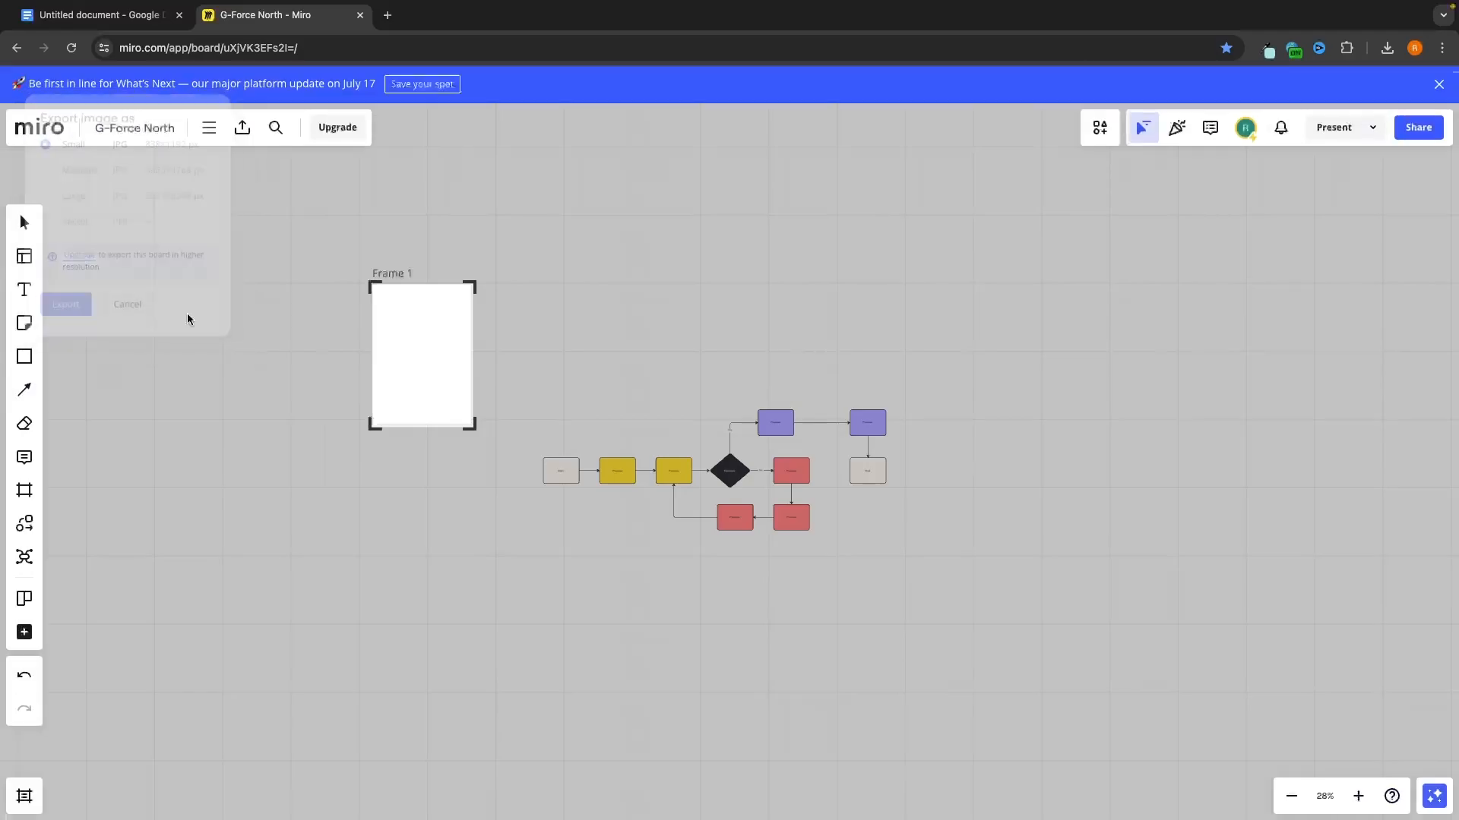
Step: Go to the team's dashboard, reopen the G-Force North board and return to the dashboard
{"action": "left_click", "coordinate": [57, 135]}
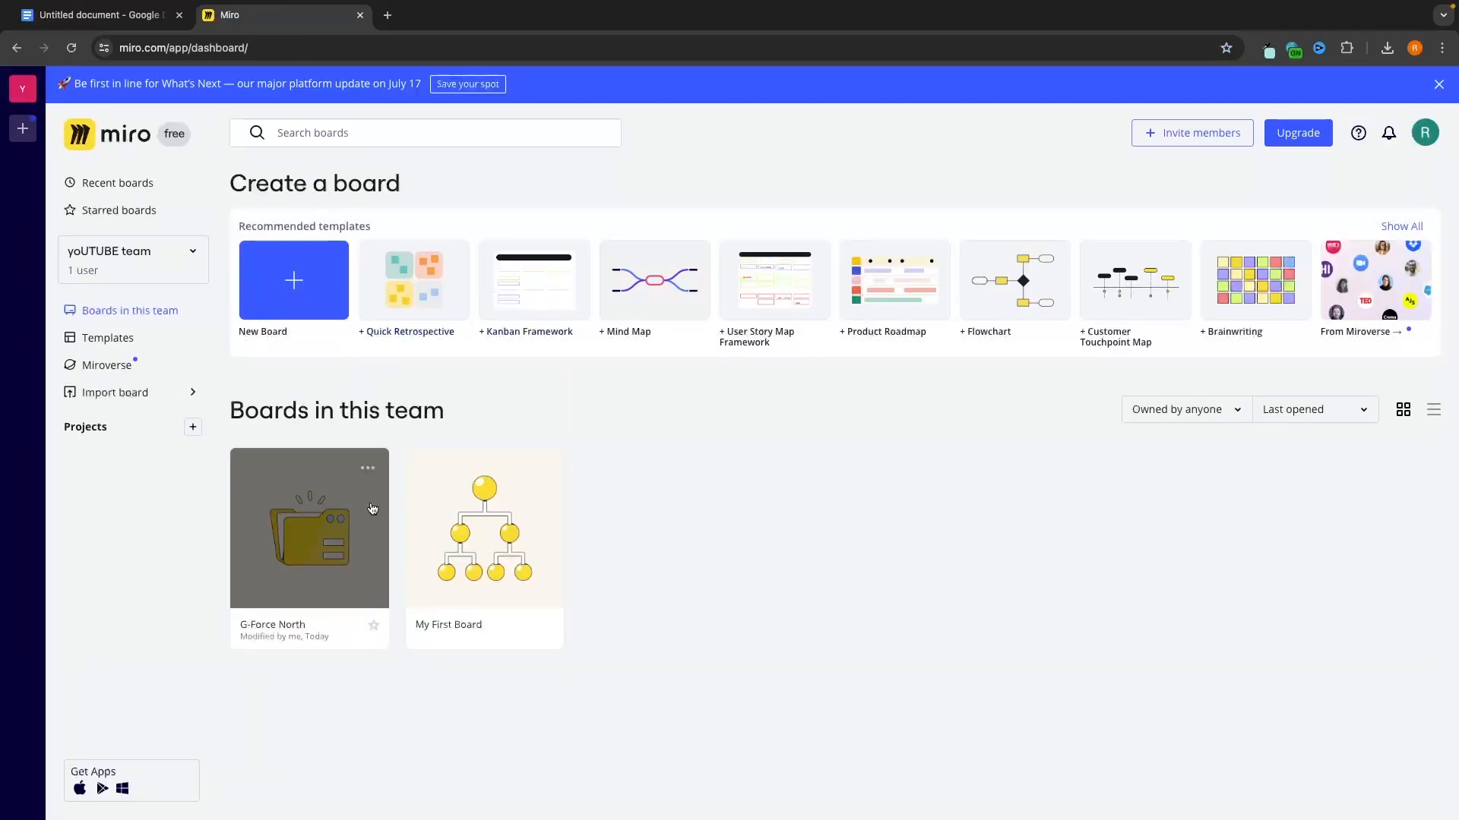
{"action": "left_click", "coordinate": [319, 538]}
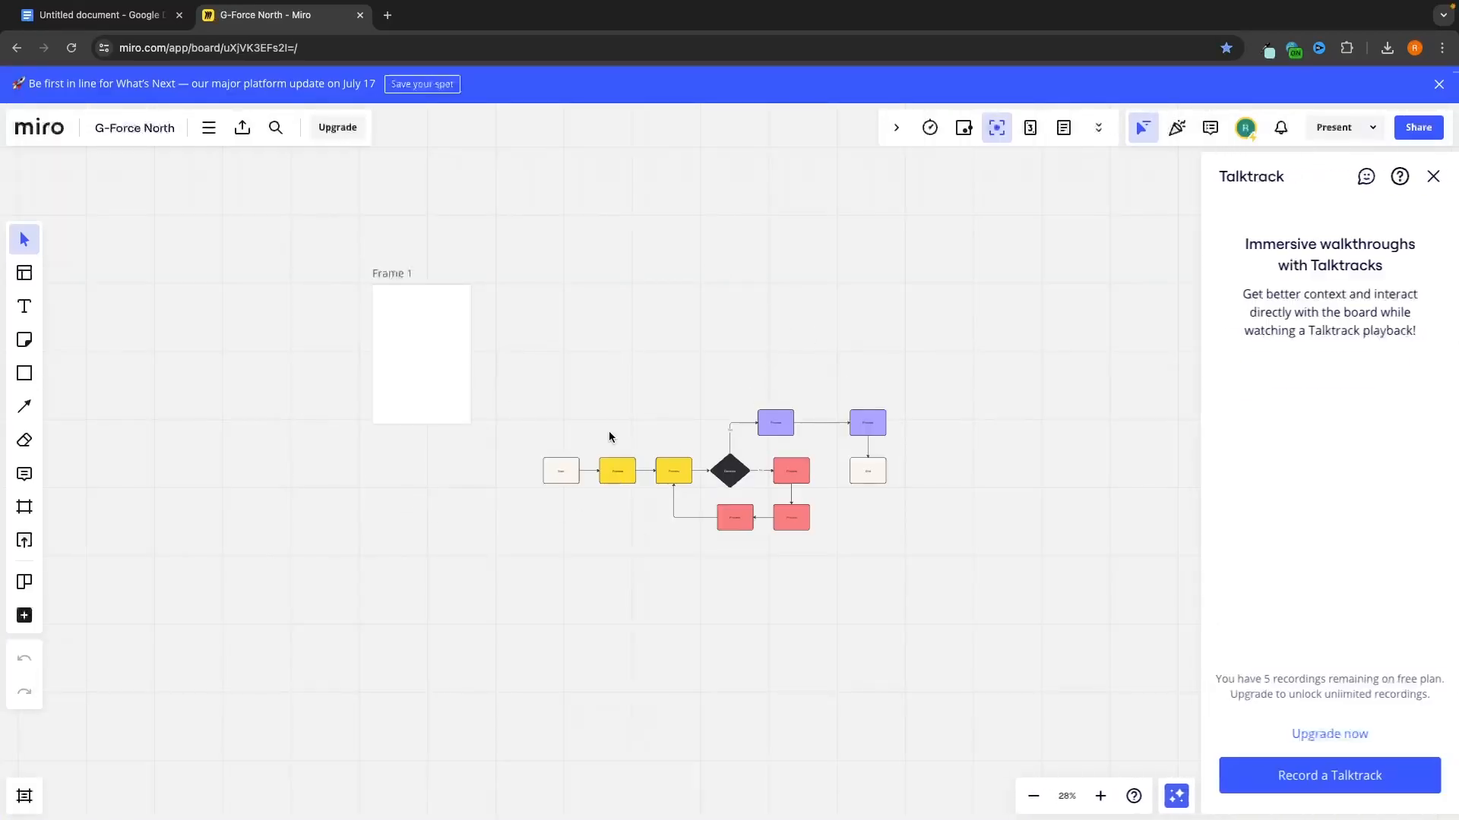
{"action": "left_click", "coordinate": [39, 127]}
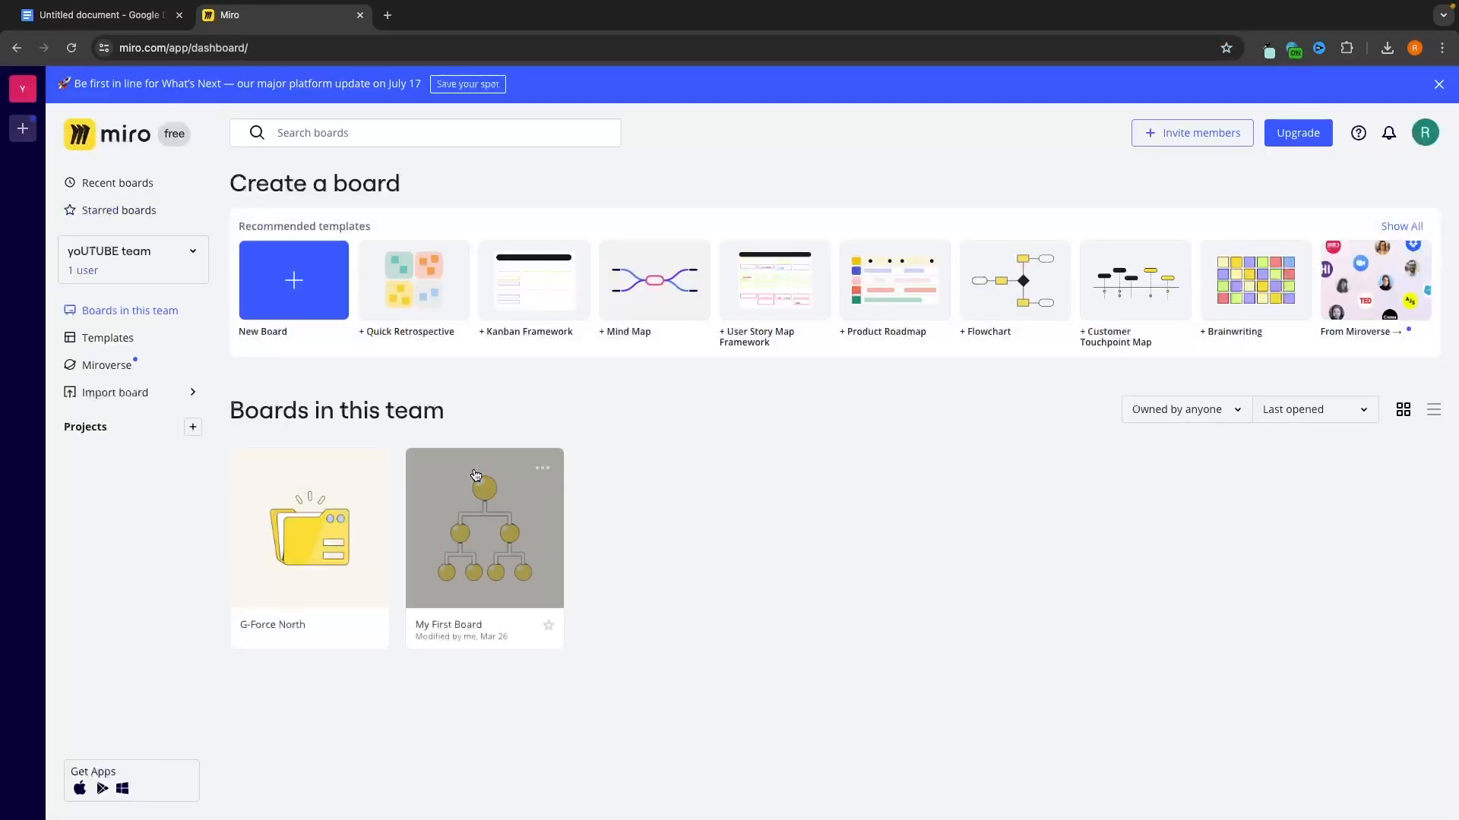